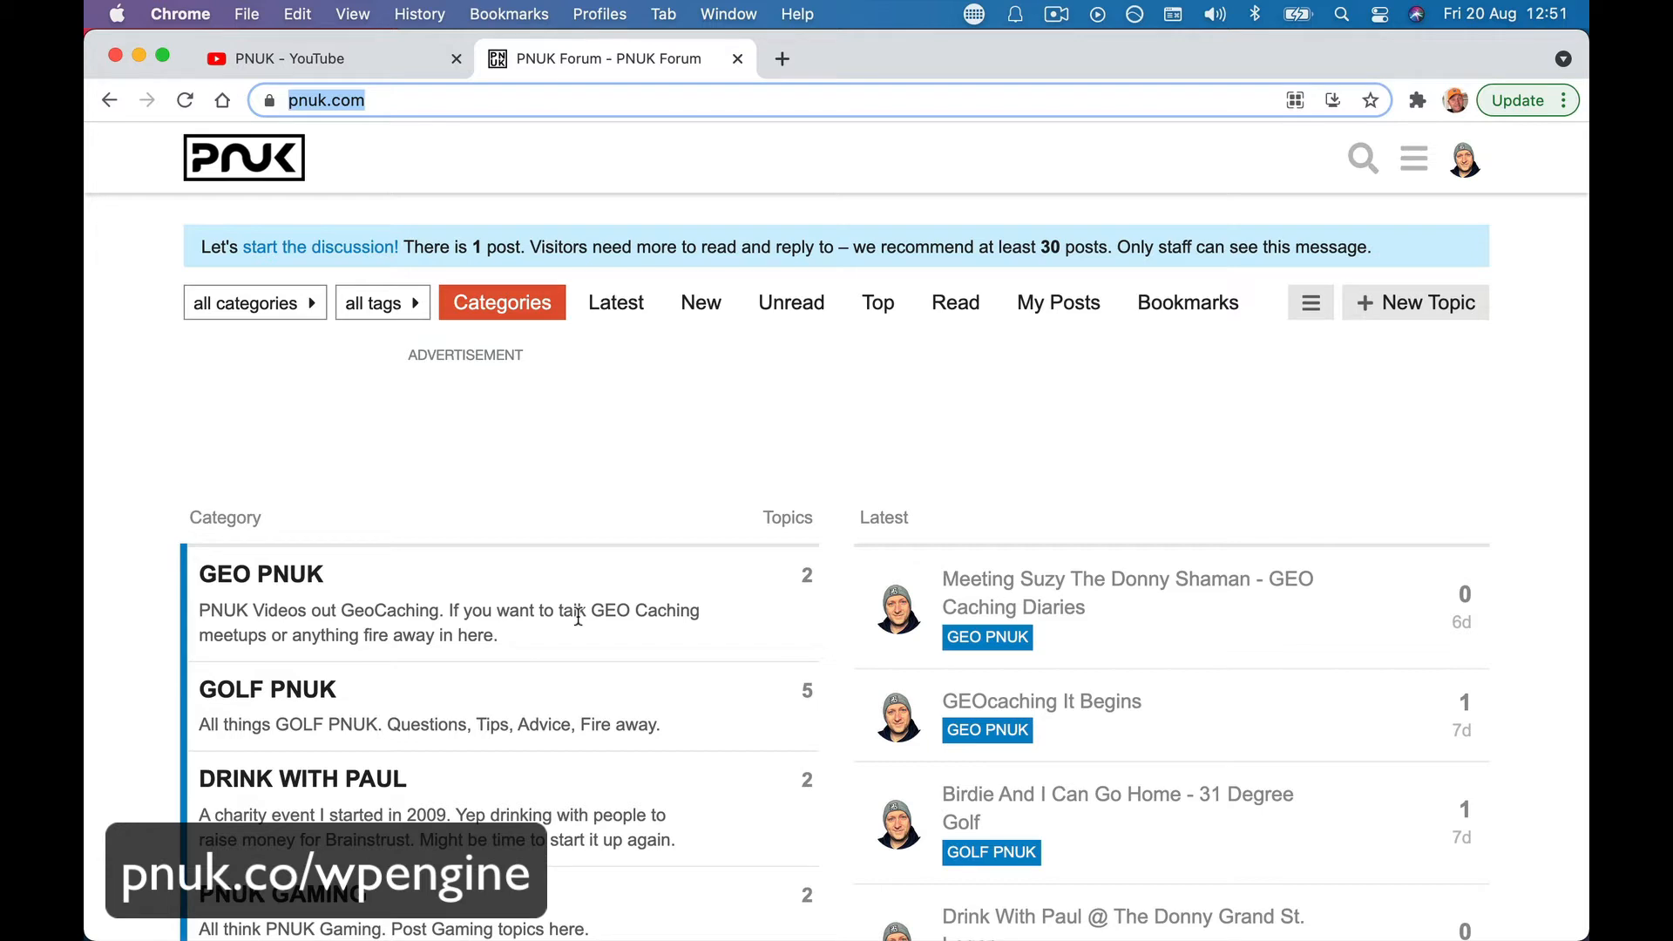
# - Load the pnuk.co/wpengine special offer link and reach WP Engine's hosting plans page
pyautogui.write('pnuk.co')
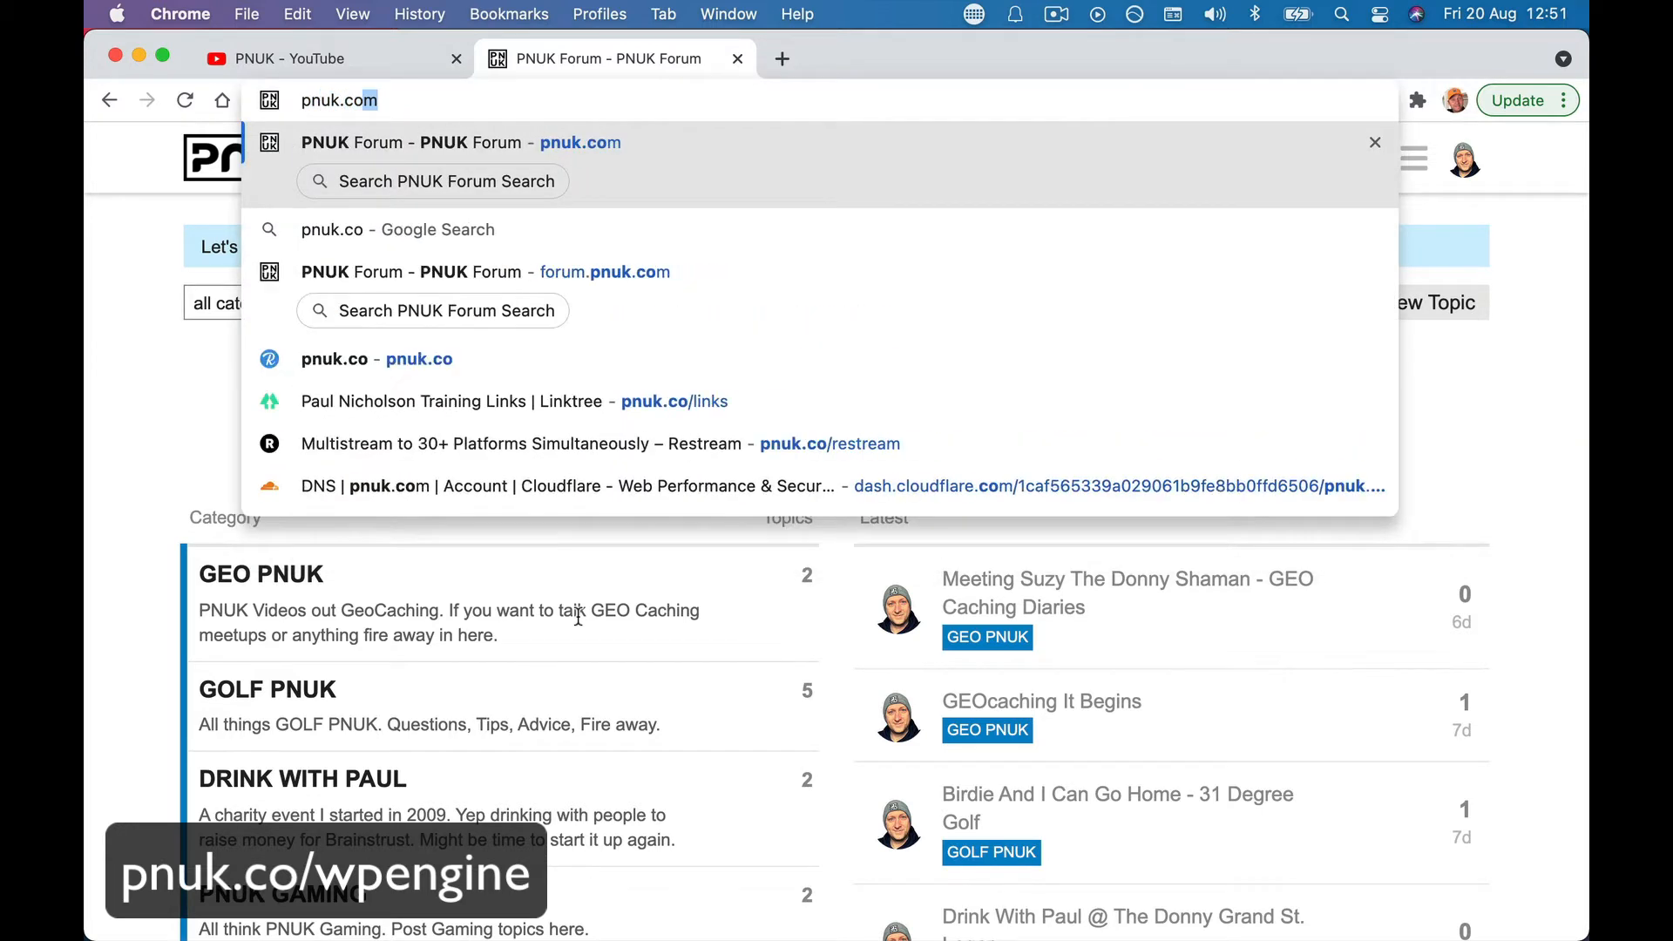
pyautogui.write('/wpengine')
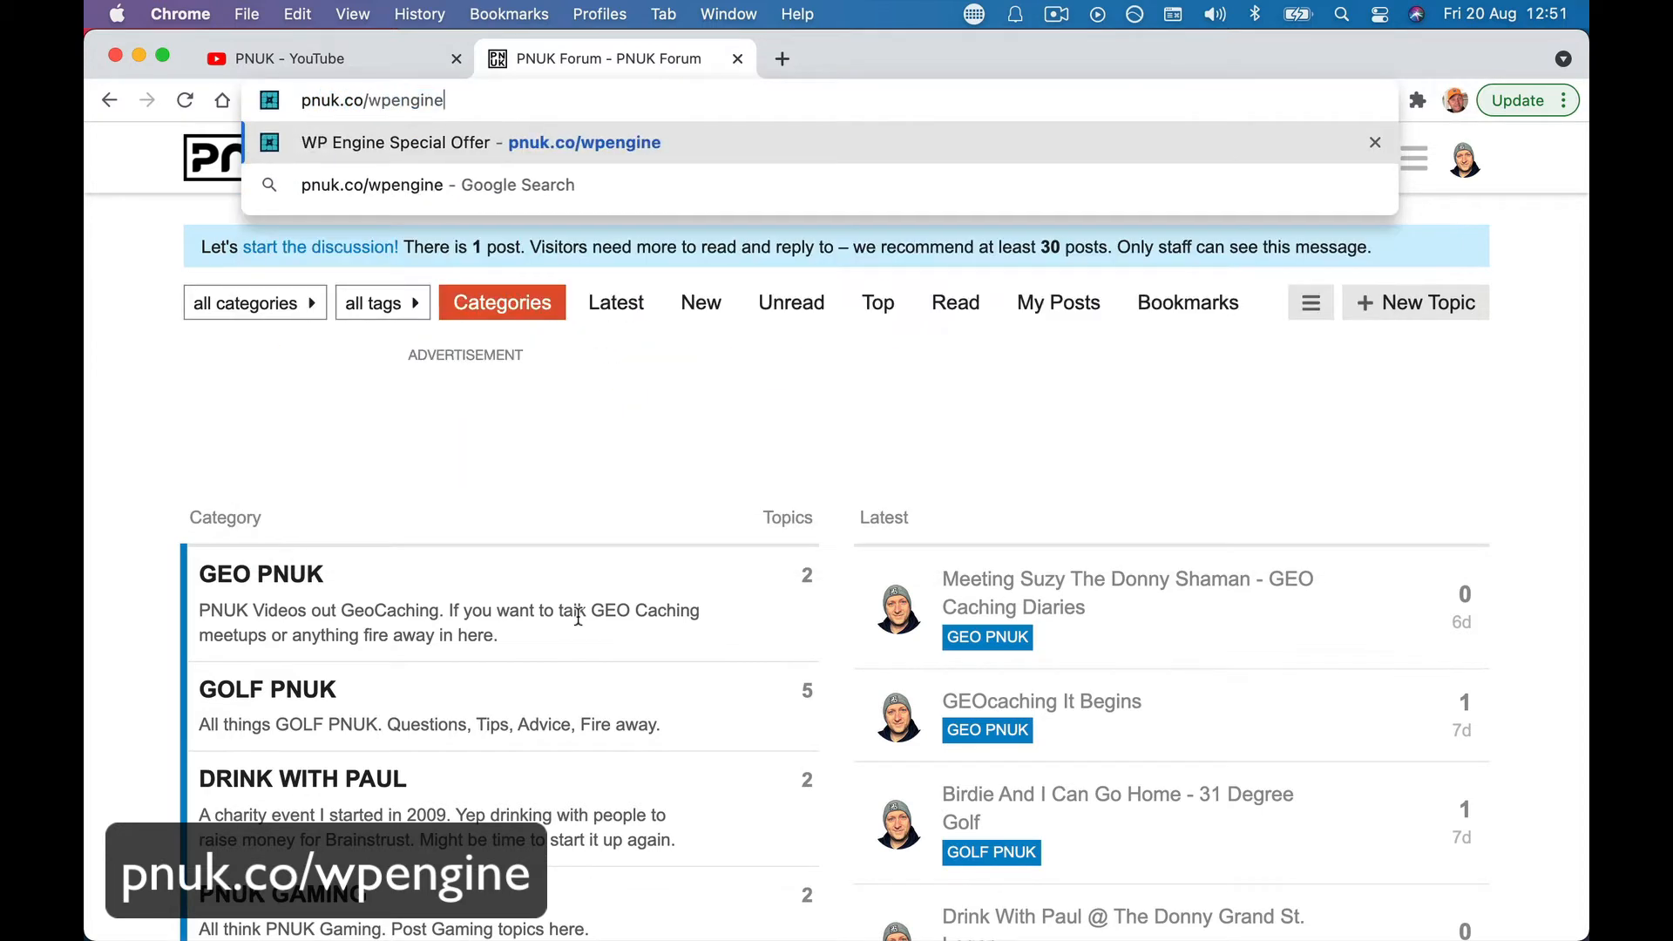
pyautogui.press('Return')
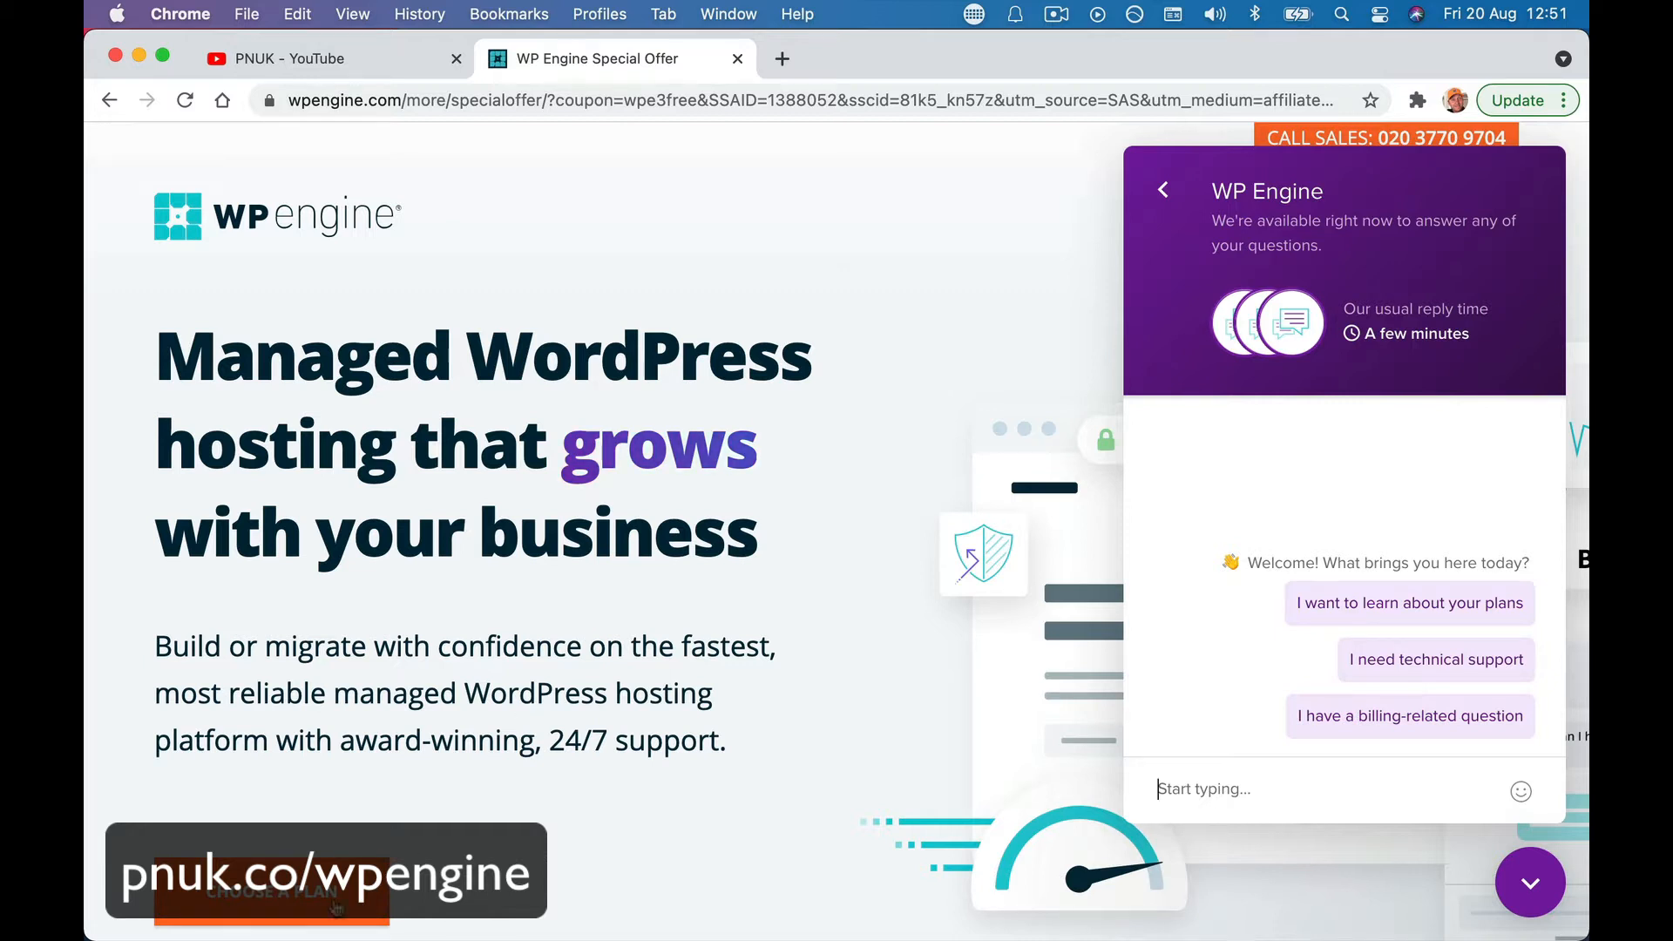
pyautogui.click(264, 898)
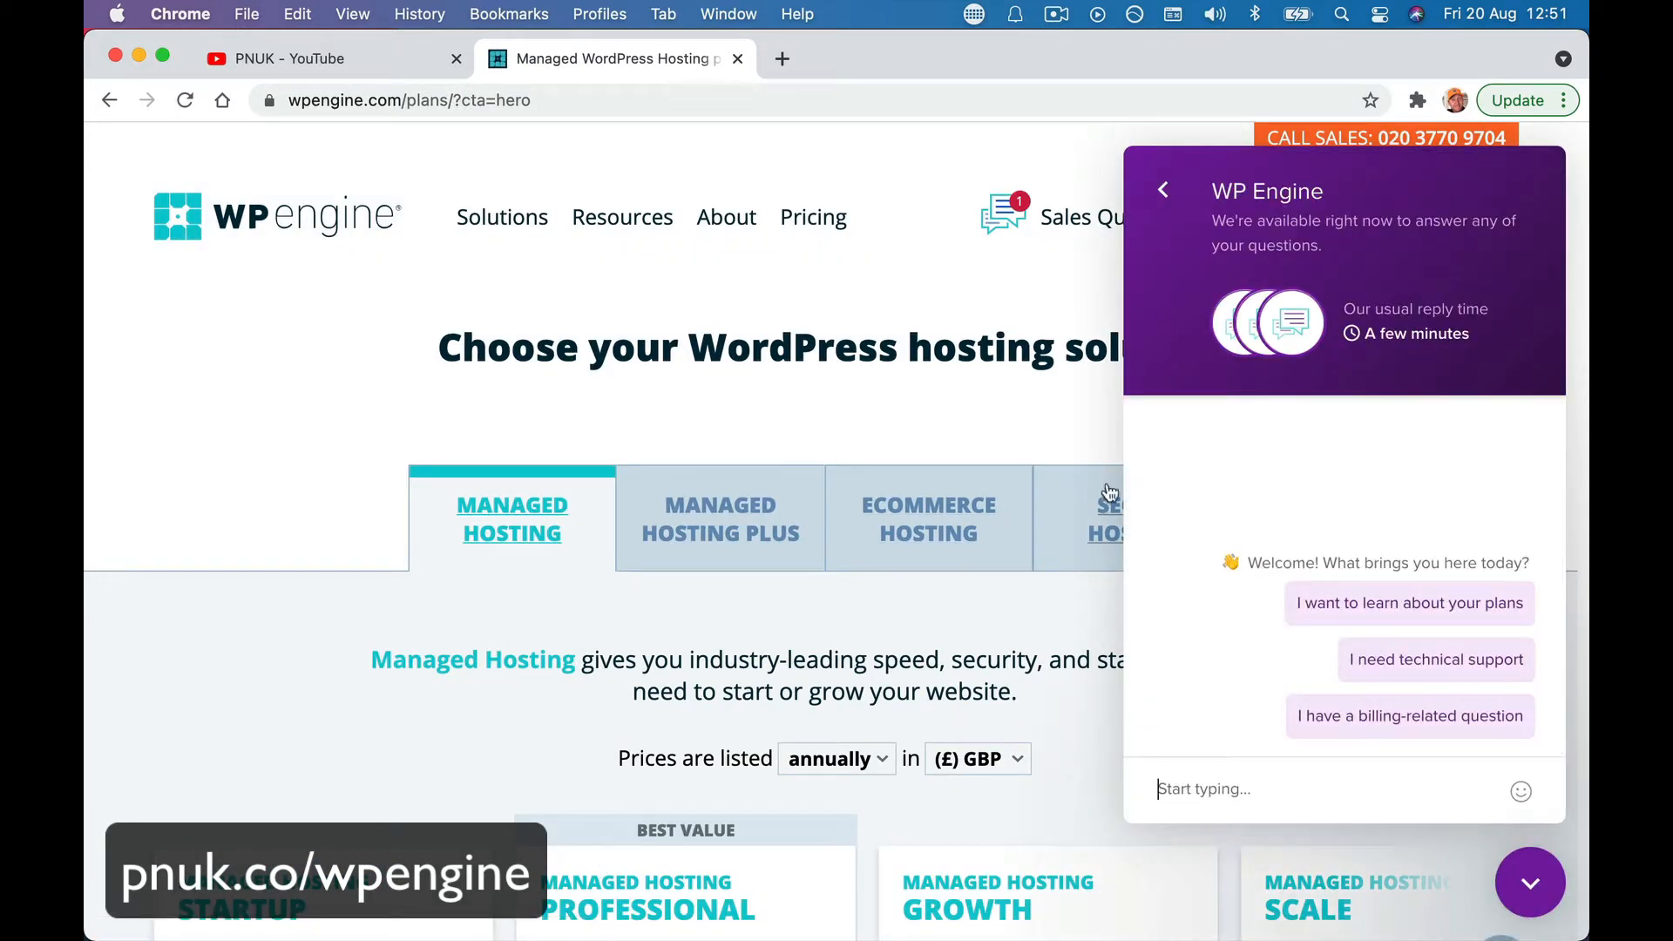
pyautogui.click(1531, 882)
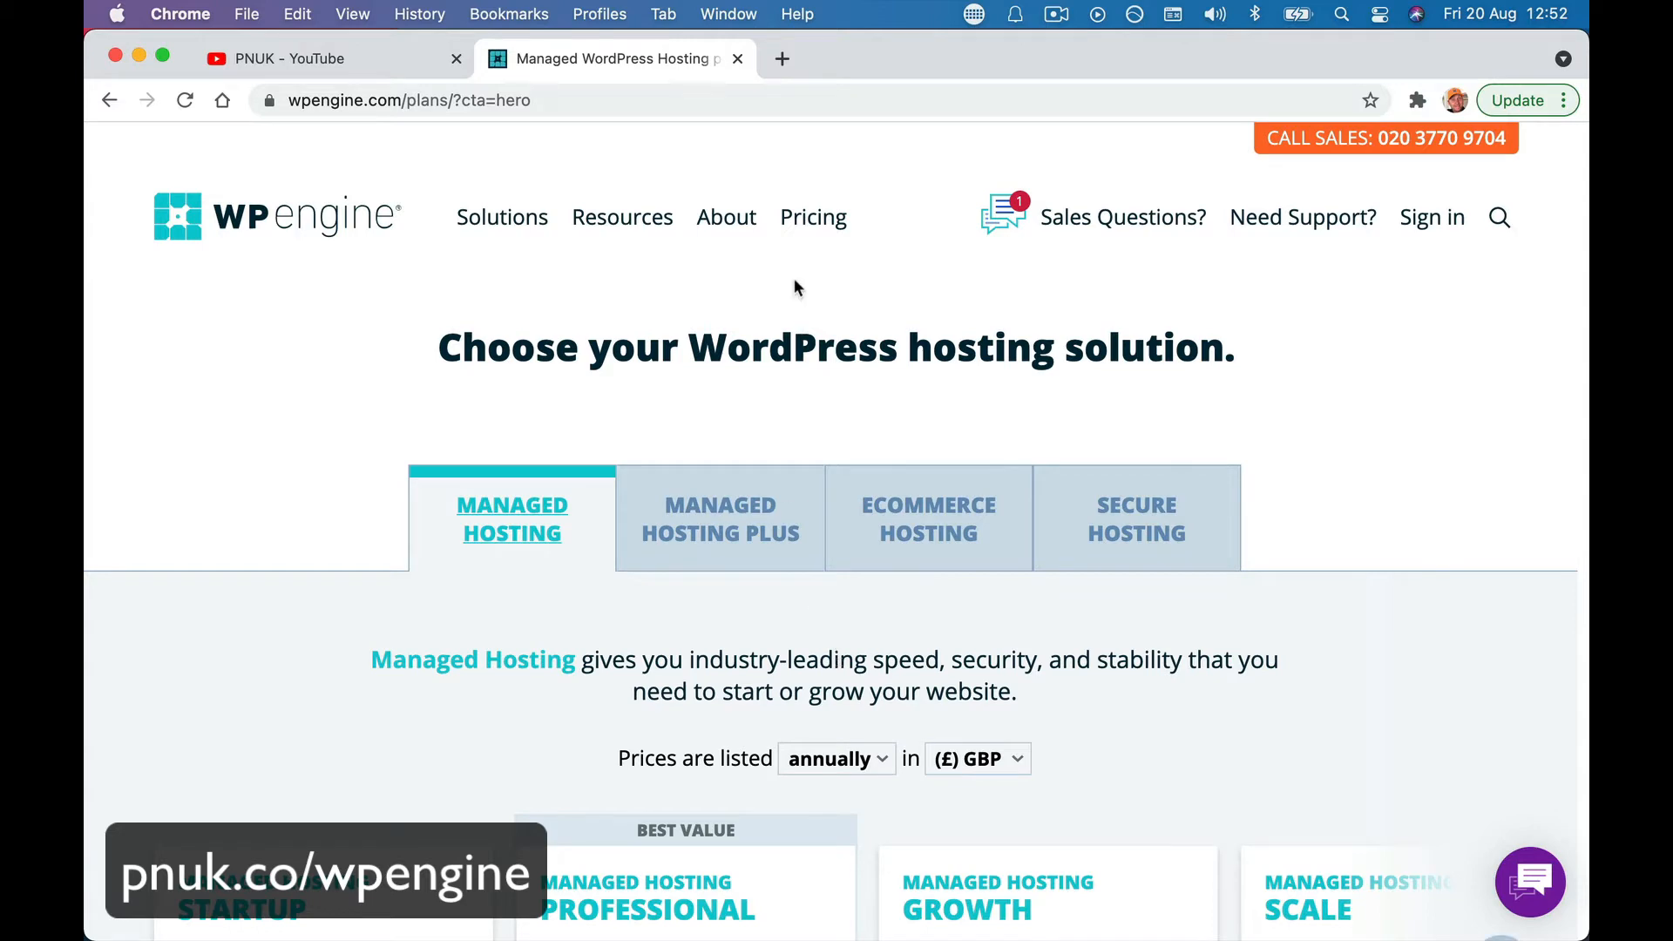
pyautogui.click(782, 59)
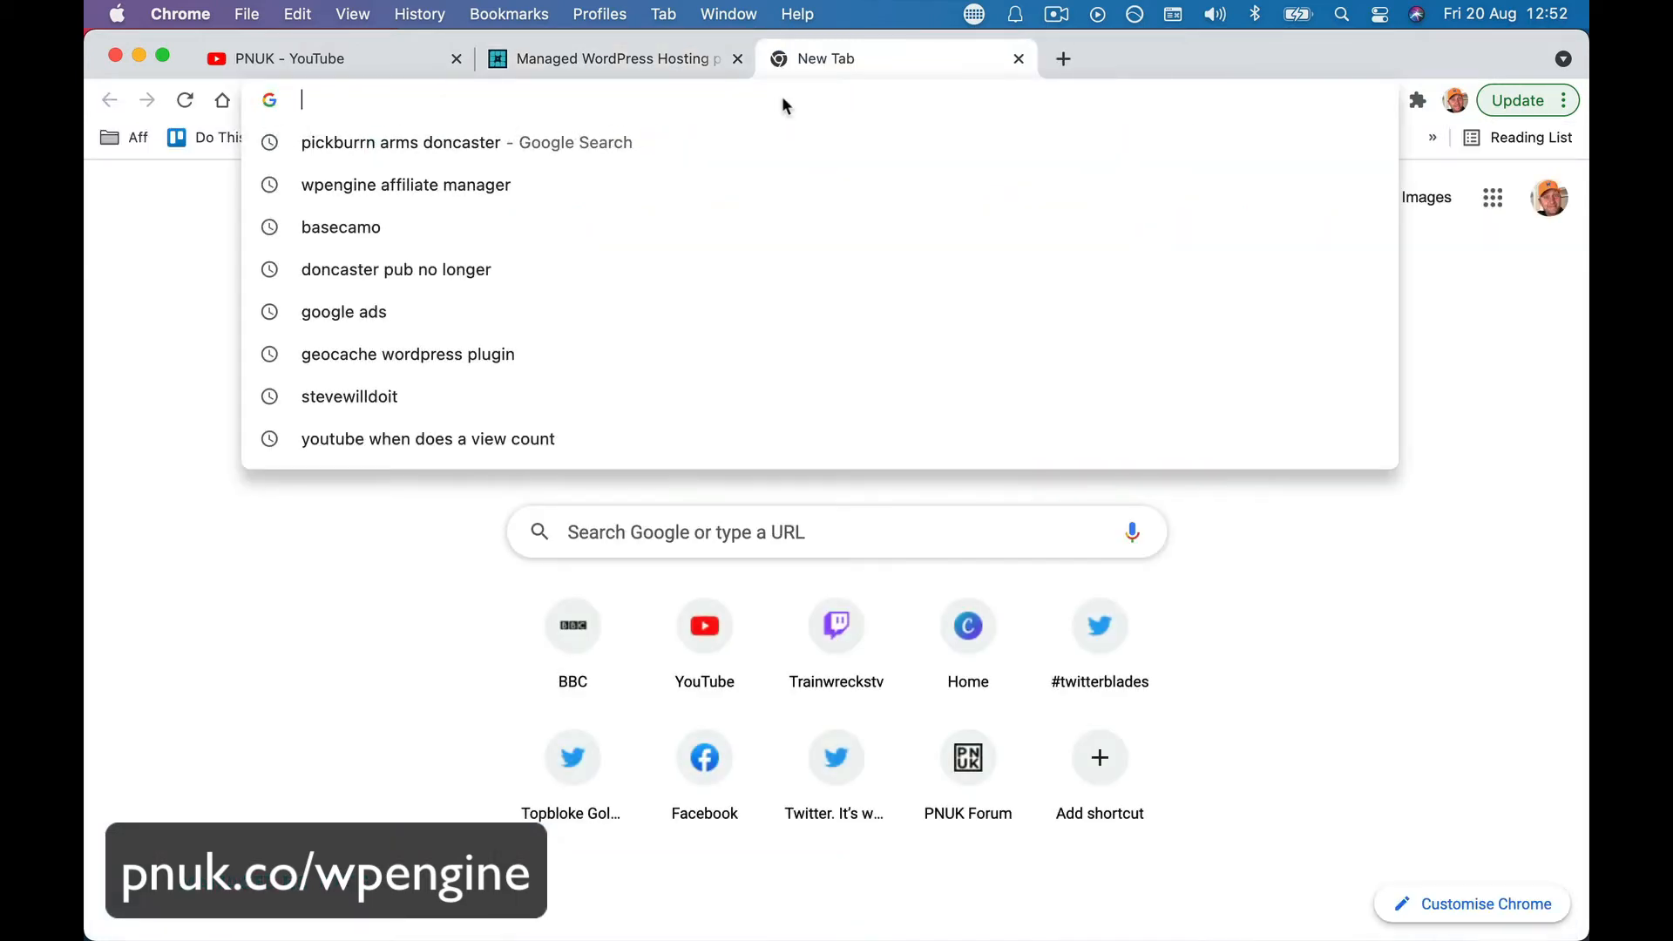
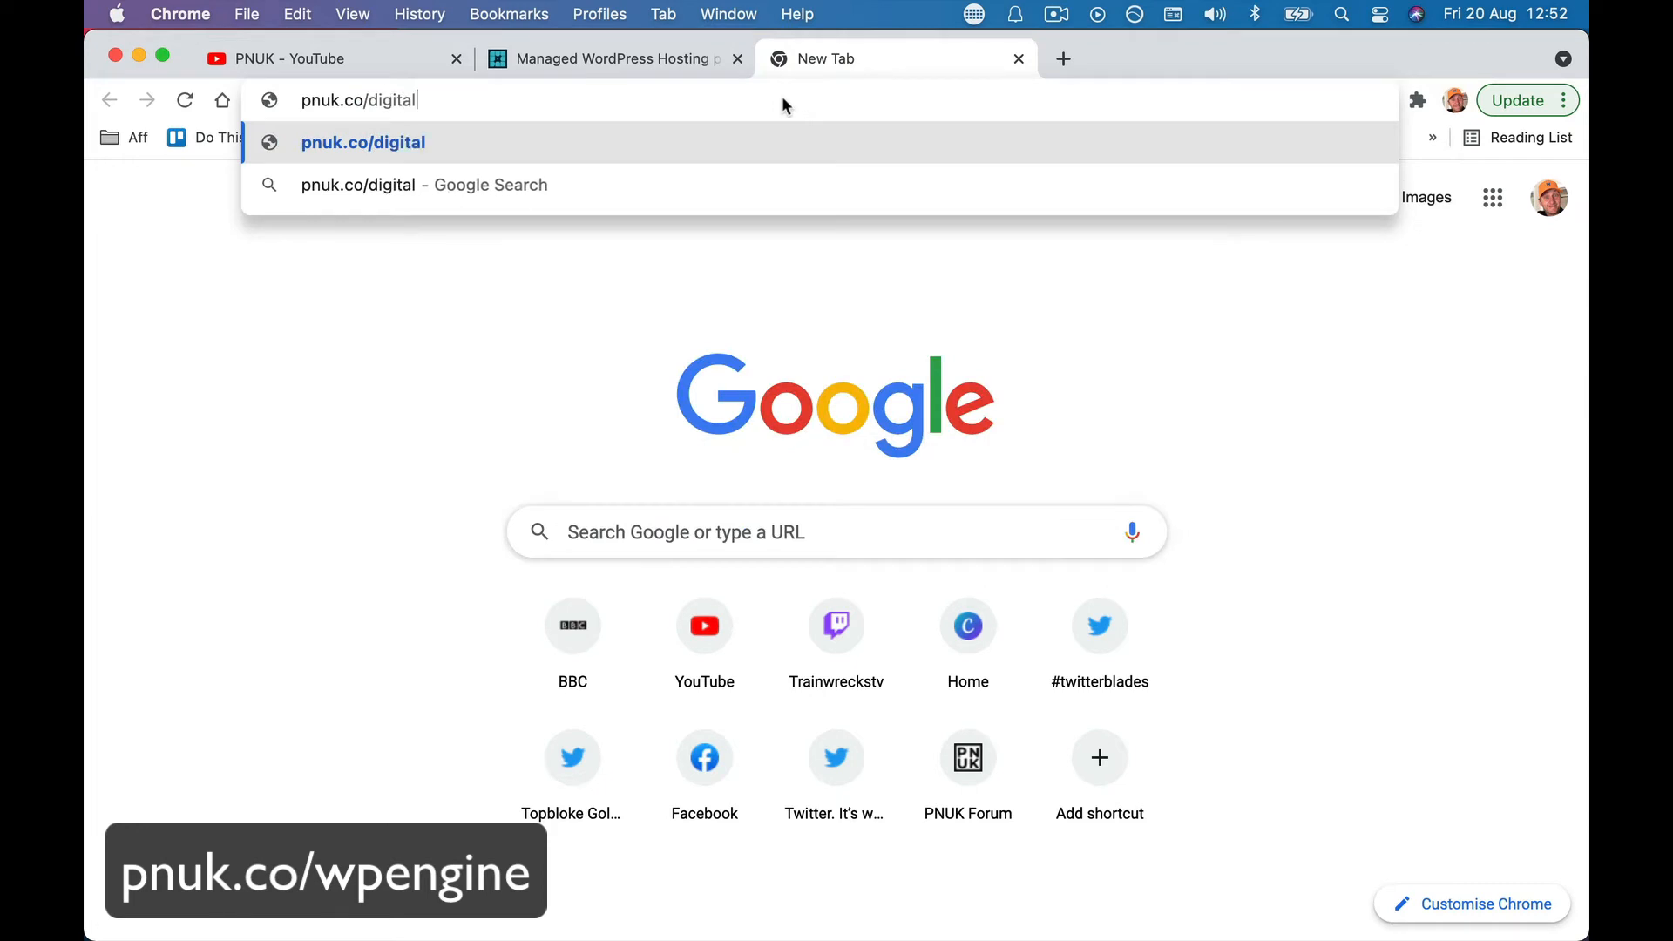
pyautogui.press('Return')
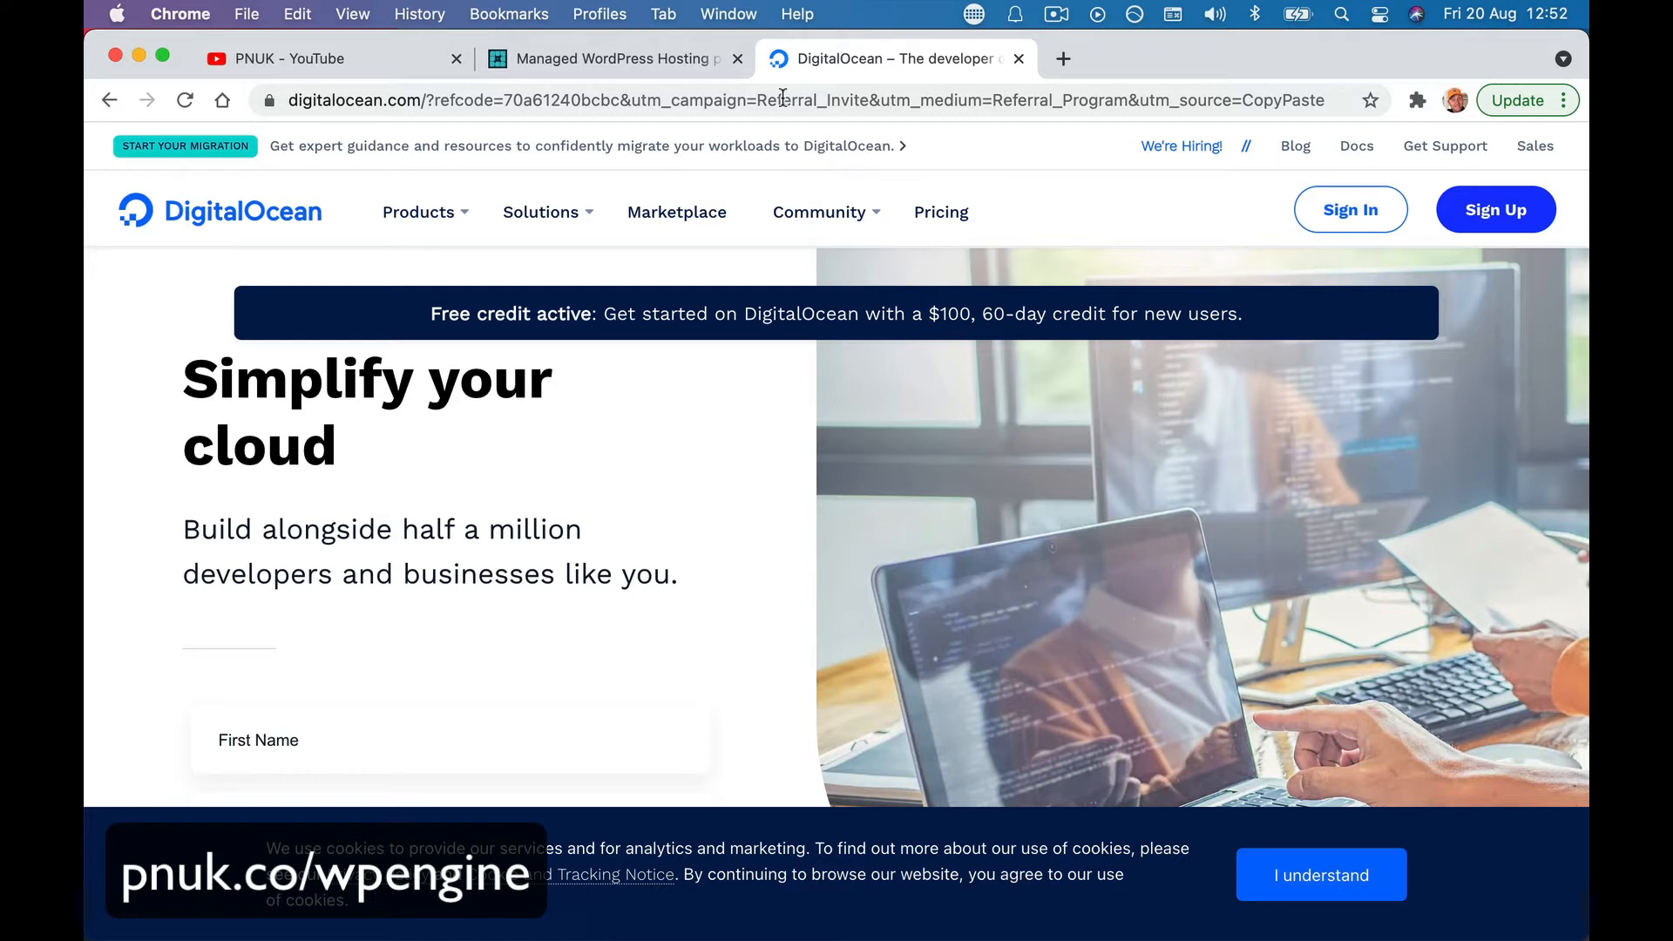
# - Back on WP Engine's plans, dismiss the popups and start Startup plan checkout at £216.00/year
pyautogui.click(605, 59)
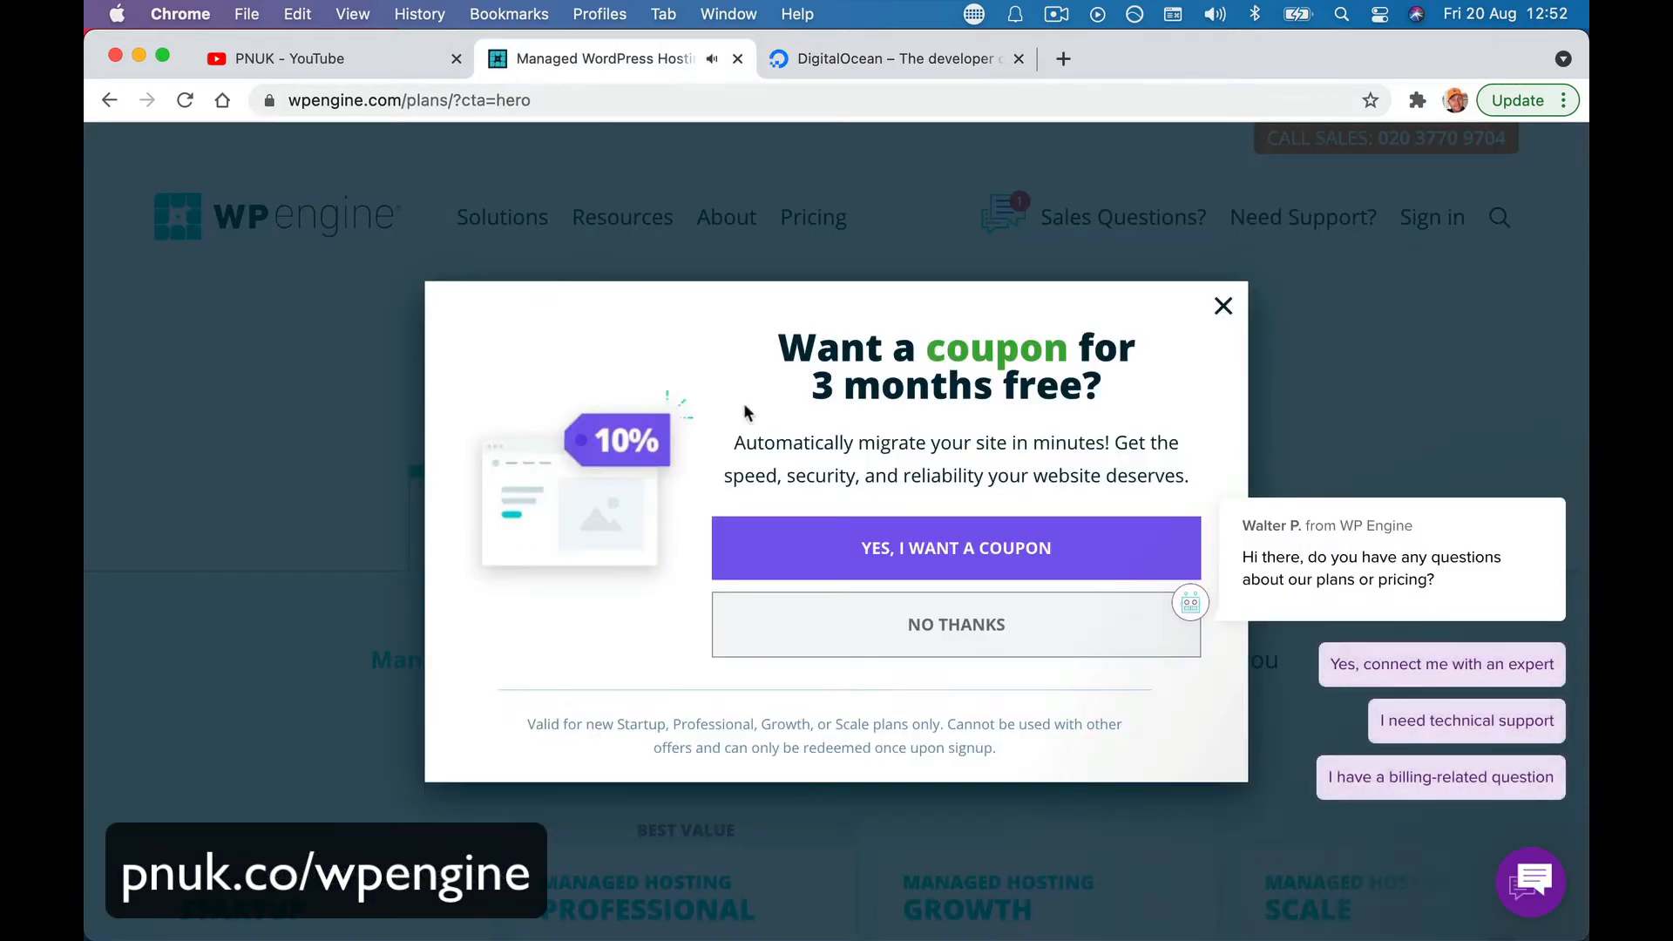
pyautogui.click(1223, 306)
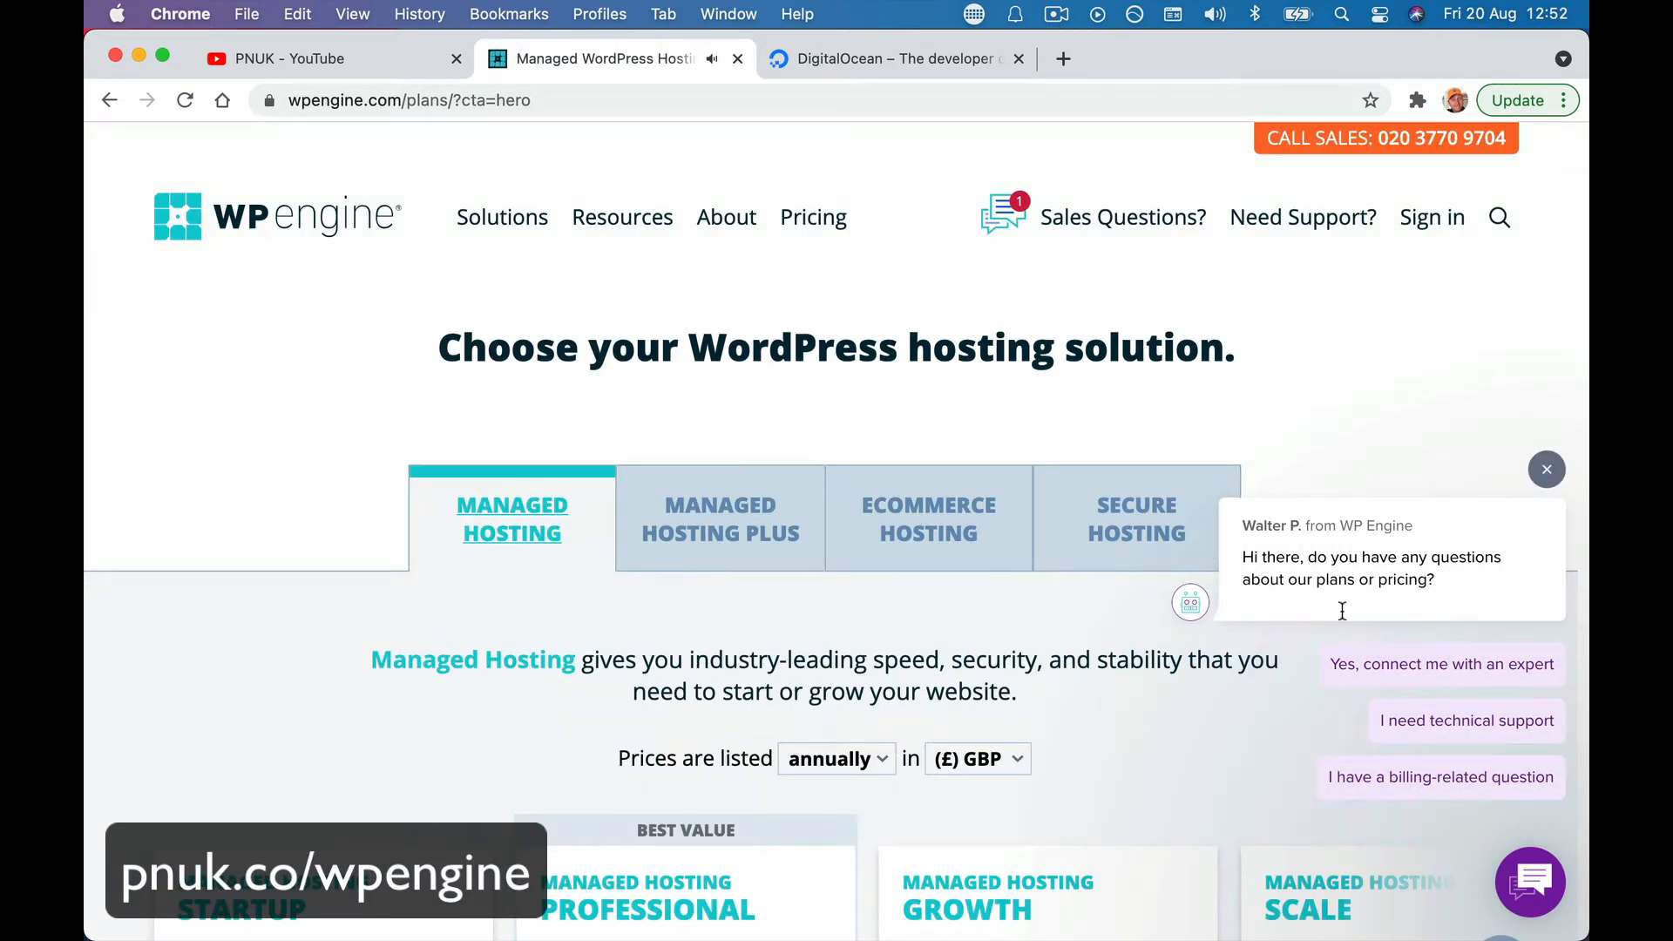
pyautogui.click(1547, 470)
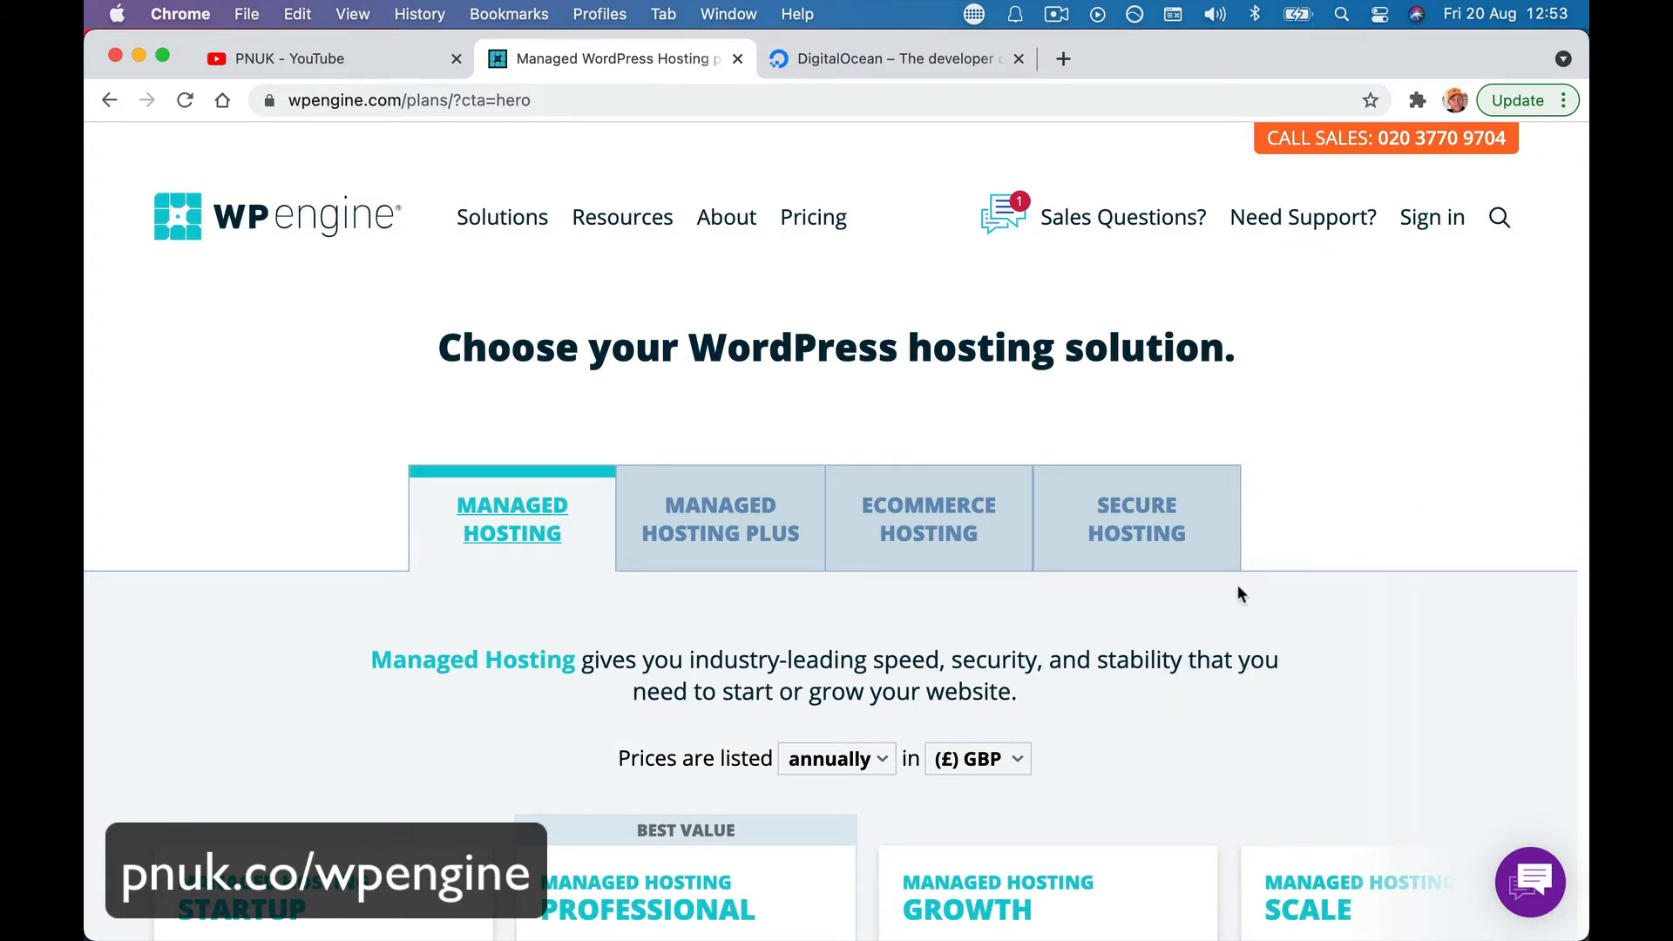
pyautogui.scroll(-10, 1241, 595)
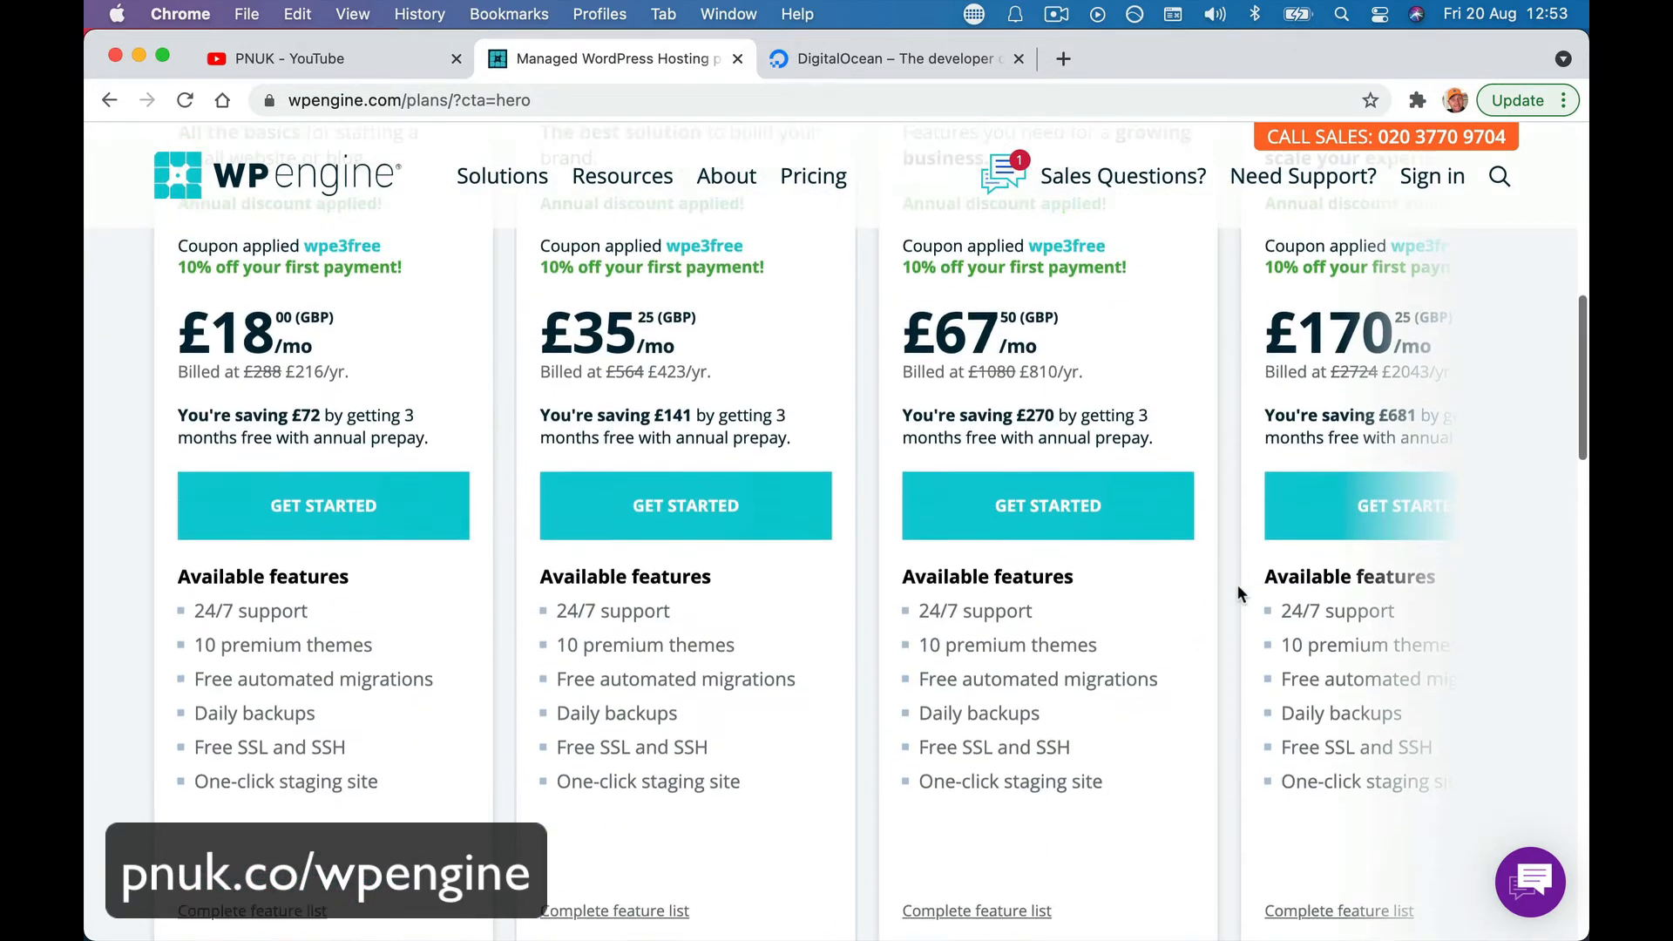
pyautogui.scroll(1, 474, 462)
pyautogui.scroll(2, 458, 406)
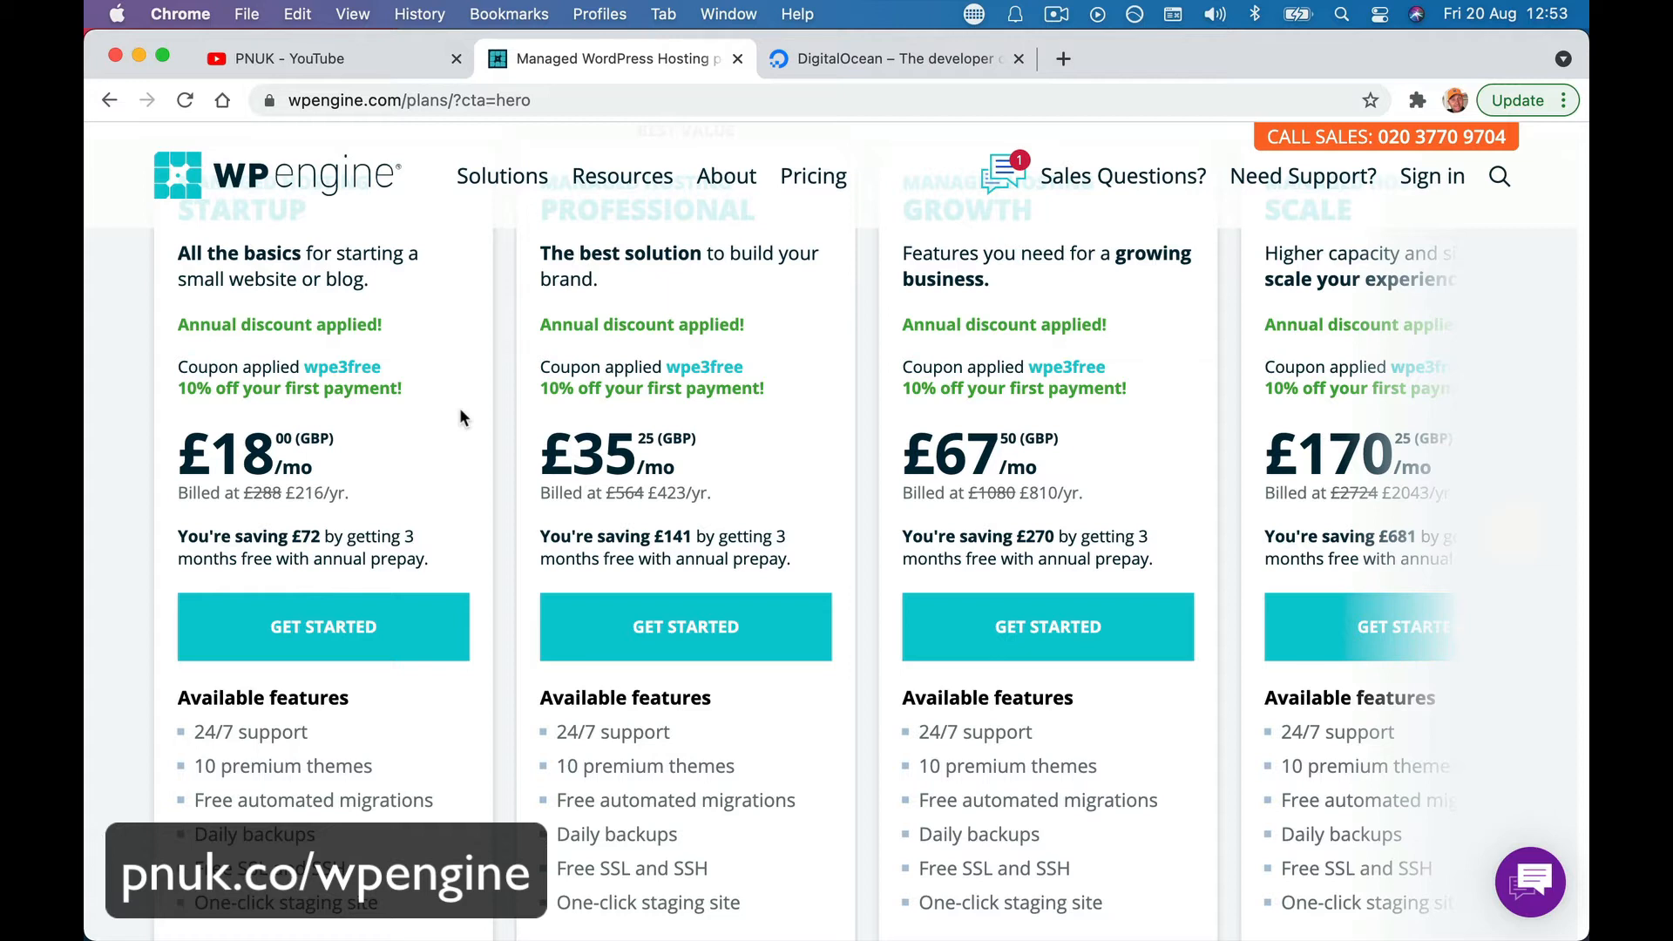
pyautogui.scroll(-2, 331, 463)
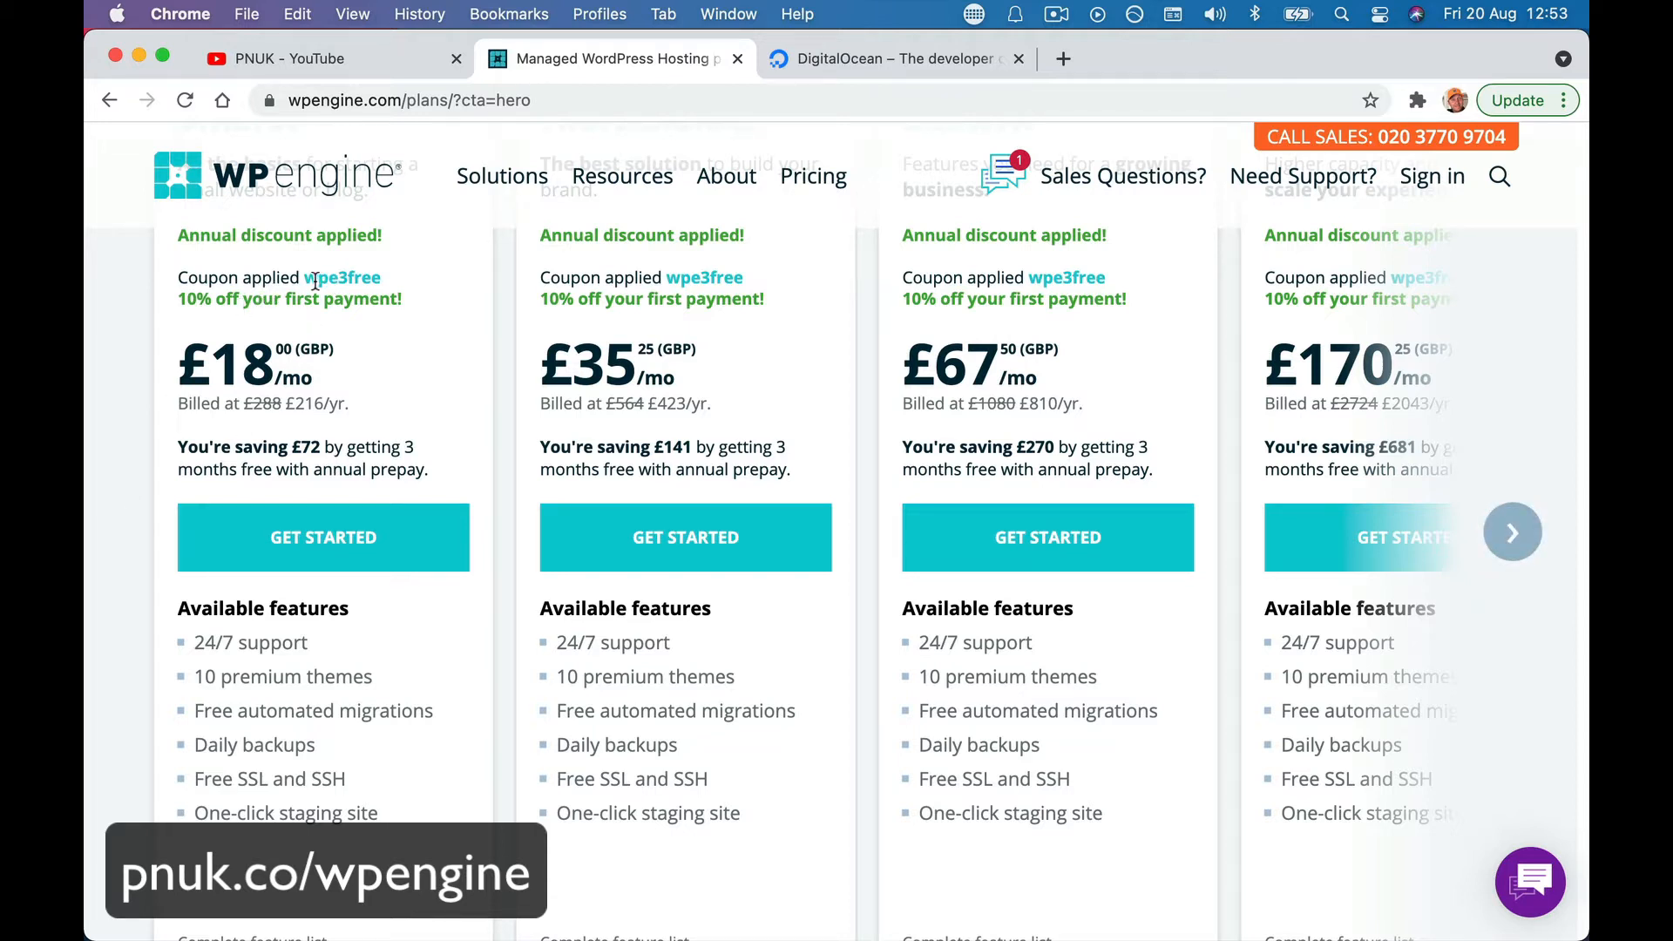
pyautogui.click(316, 542)
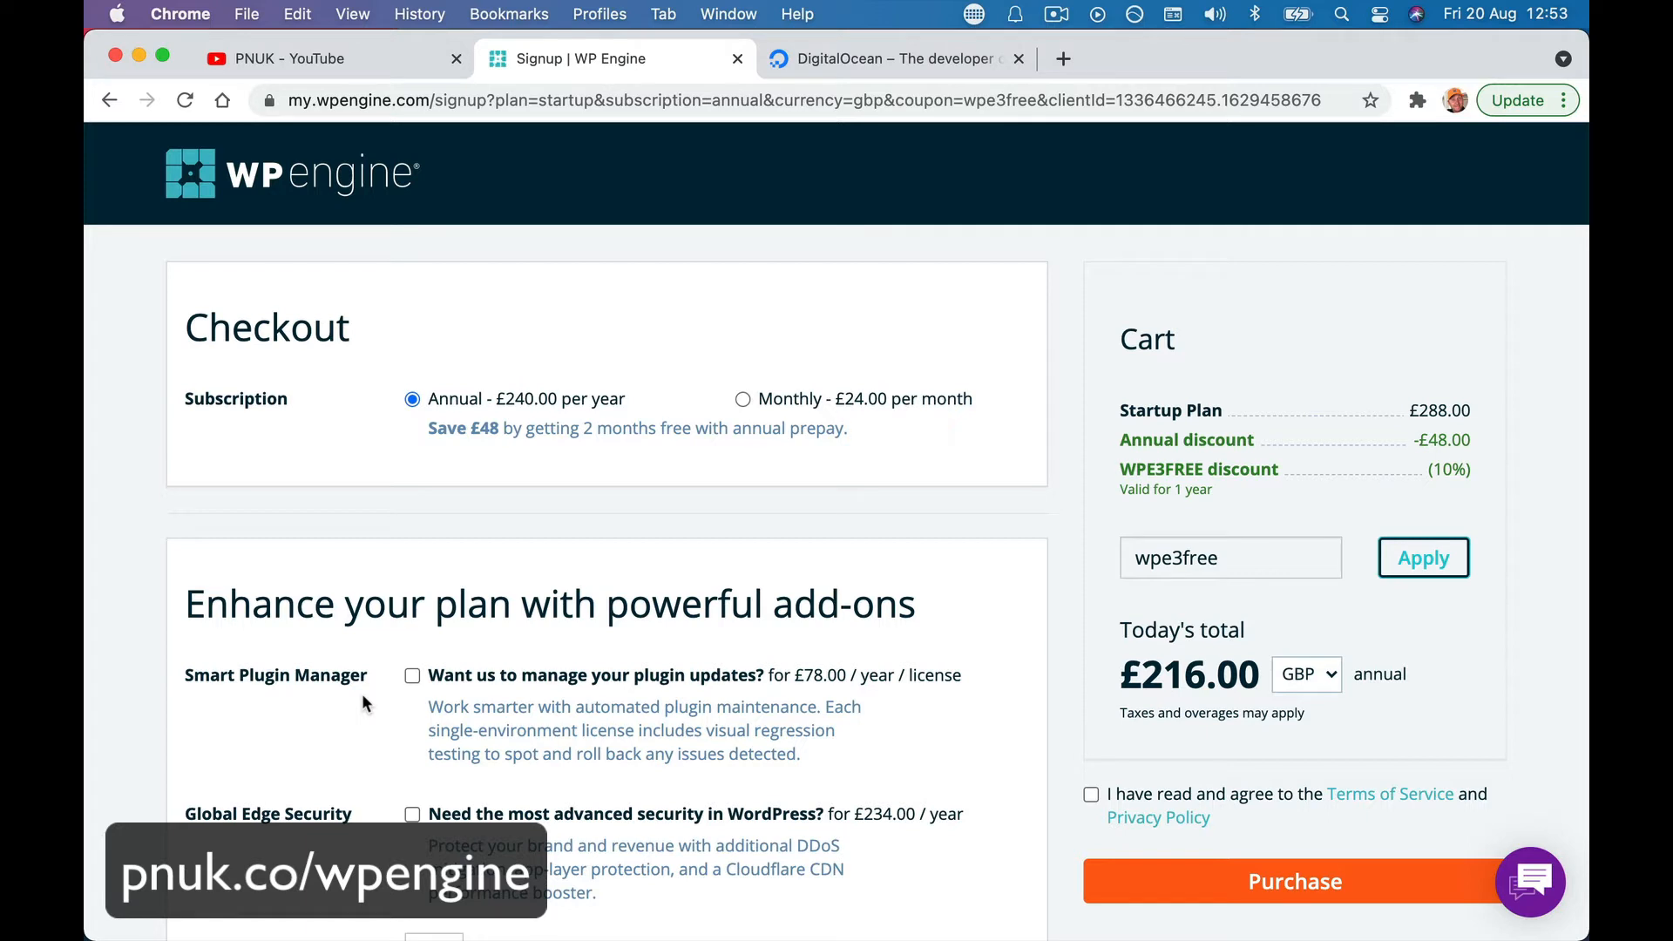
pyautogui.click(743, 400)
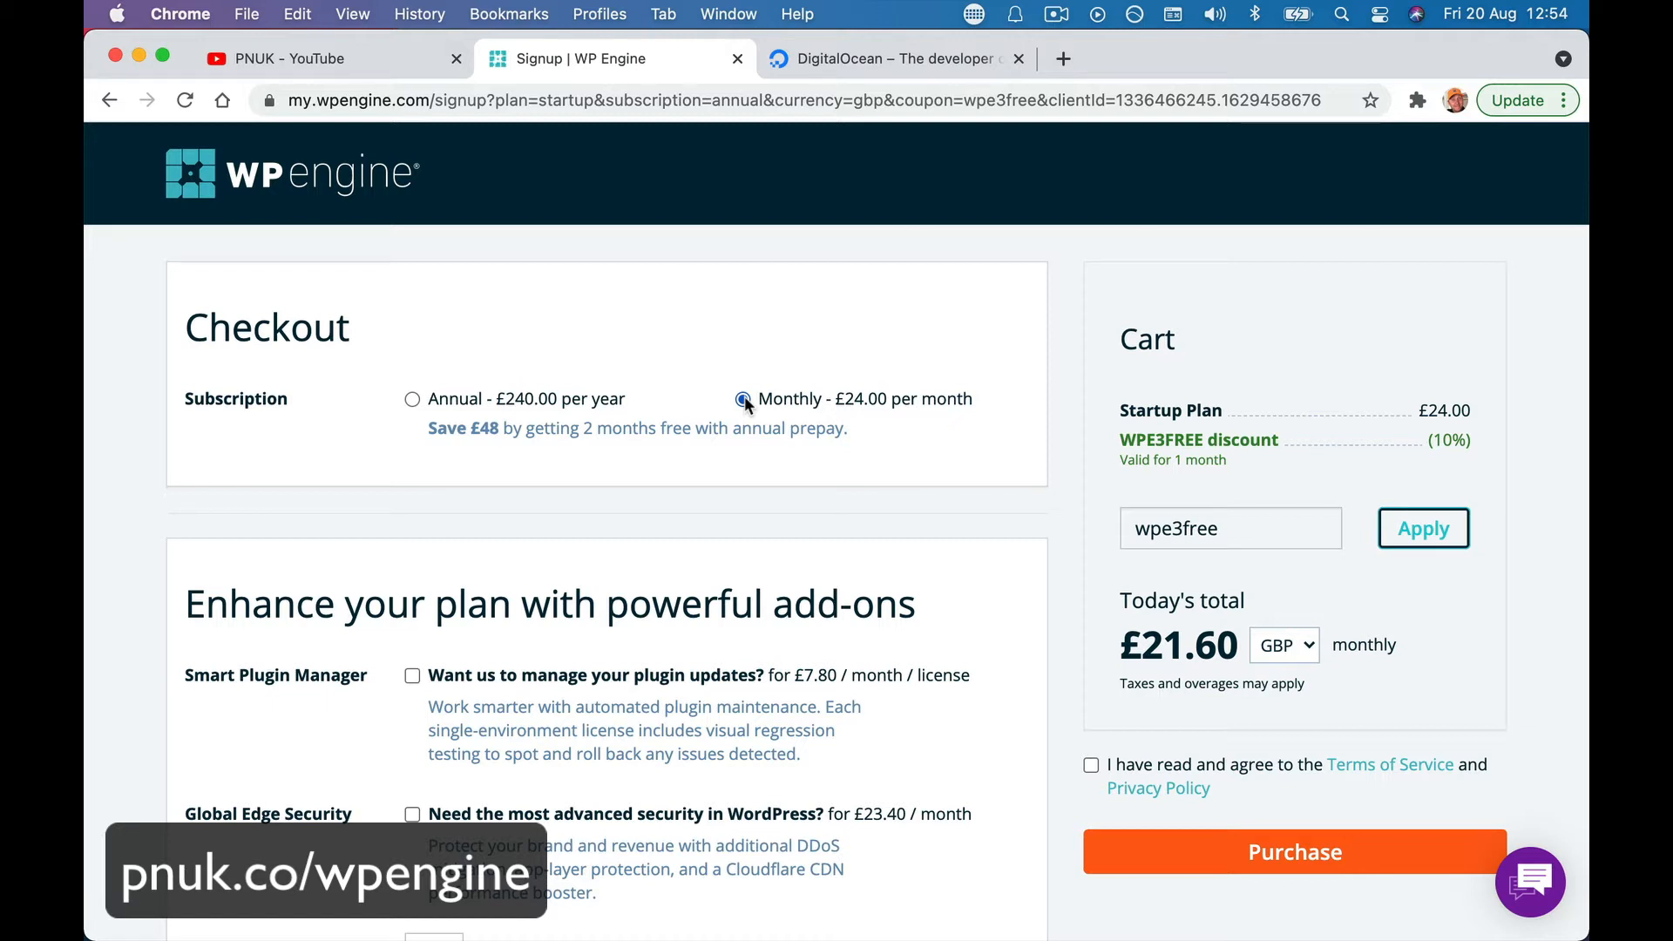
pyautogui.click(412, 400)
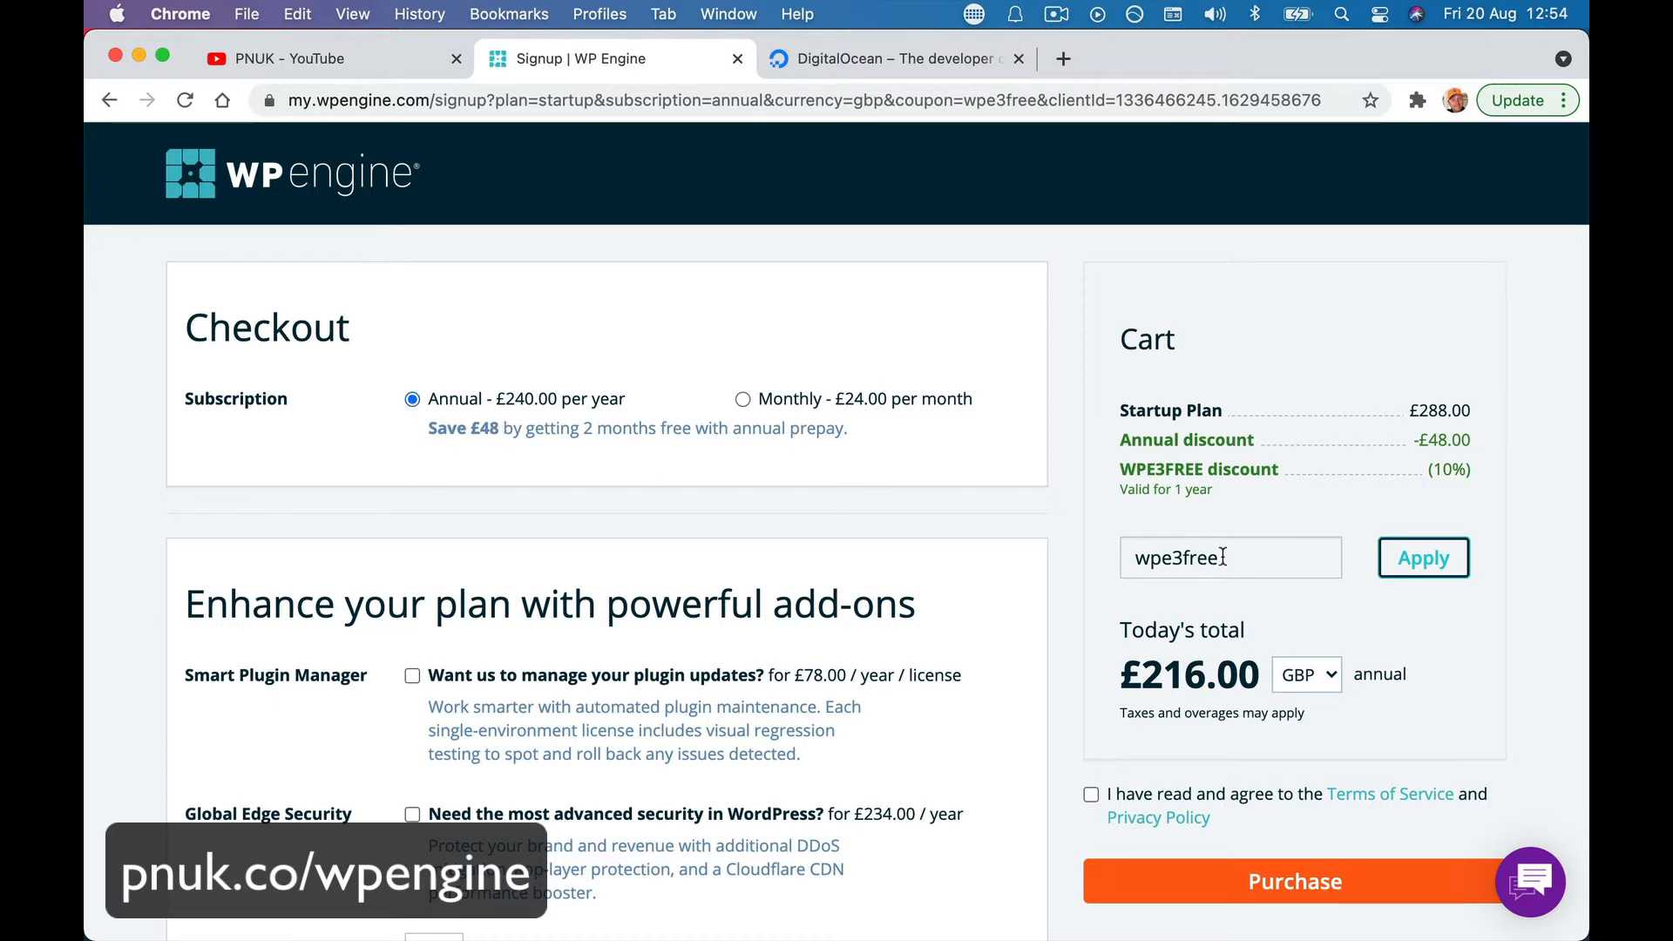
pyautogui.scroll(-3, 523, 695)
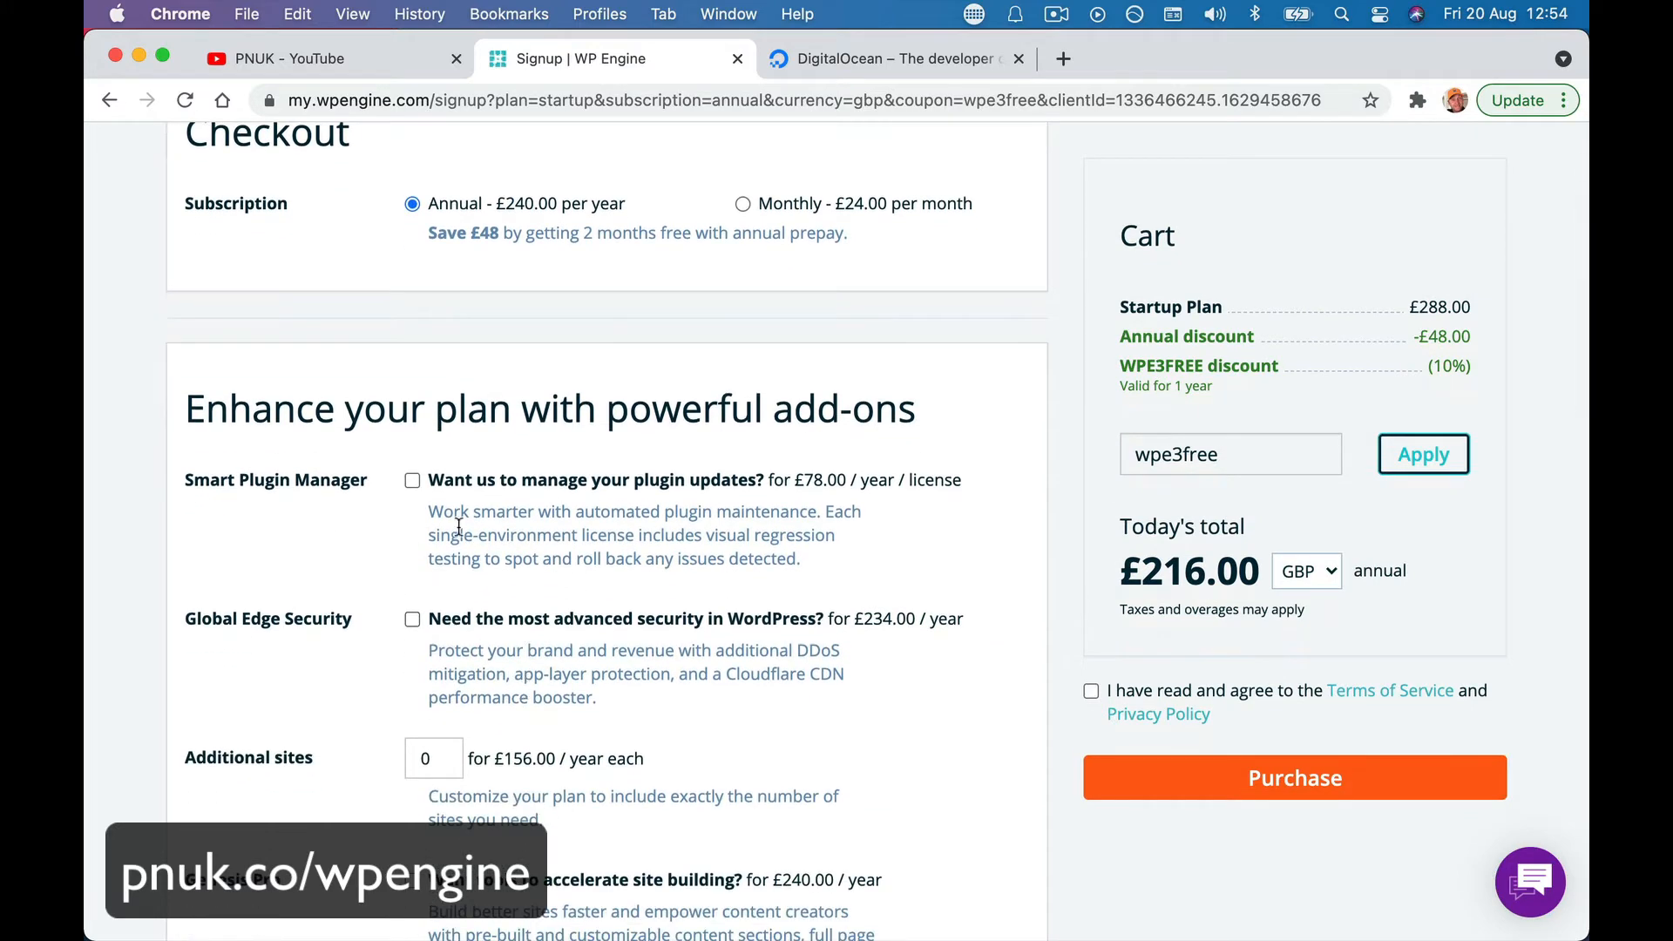
pyautogui.scroll(-1, 460, 528)
pyautogui.scroll(-2, 515, 497)
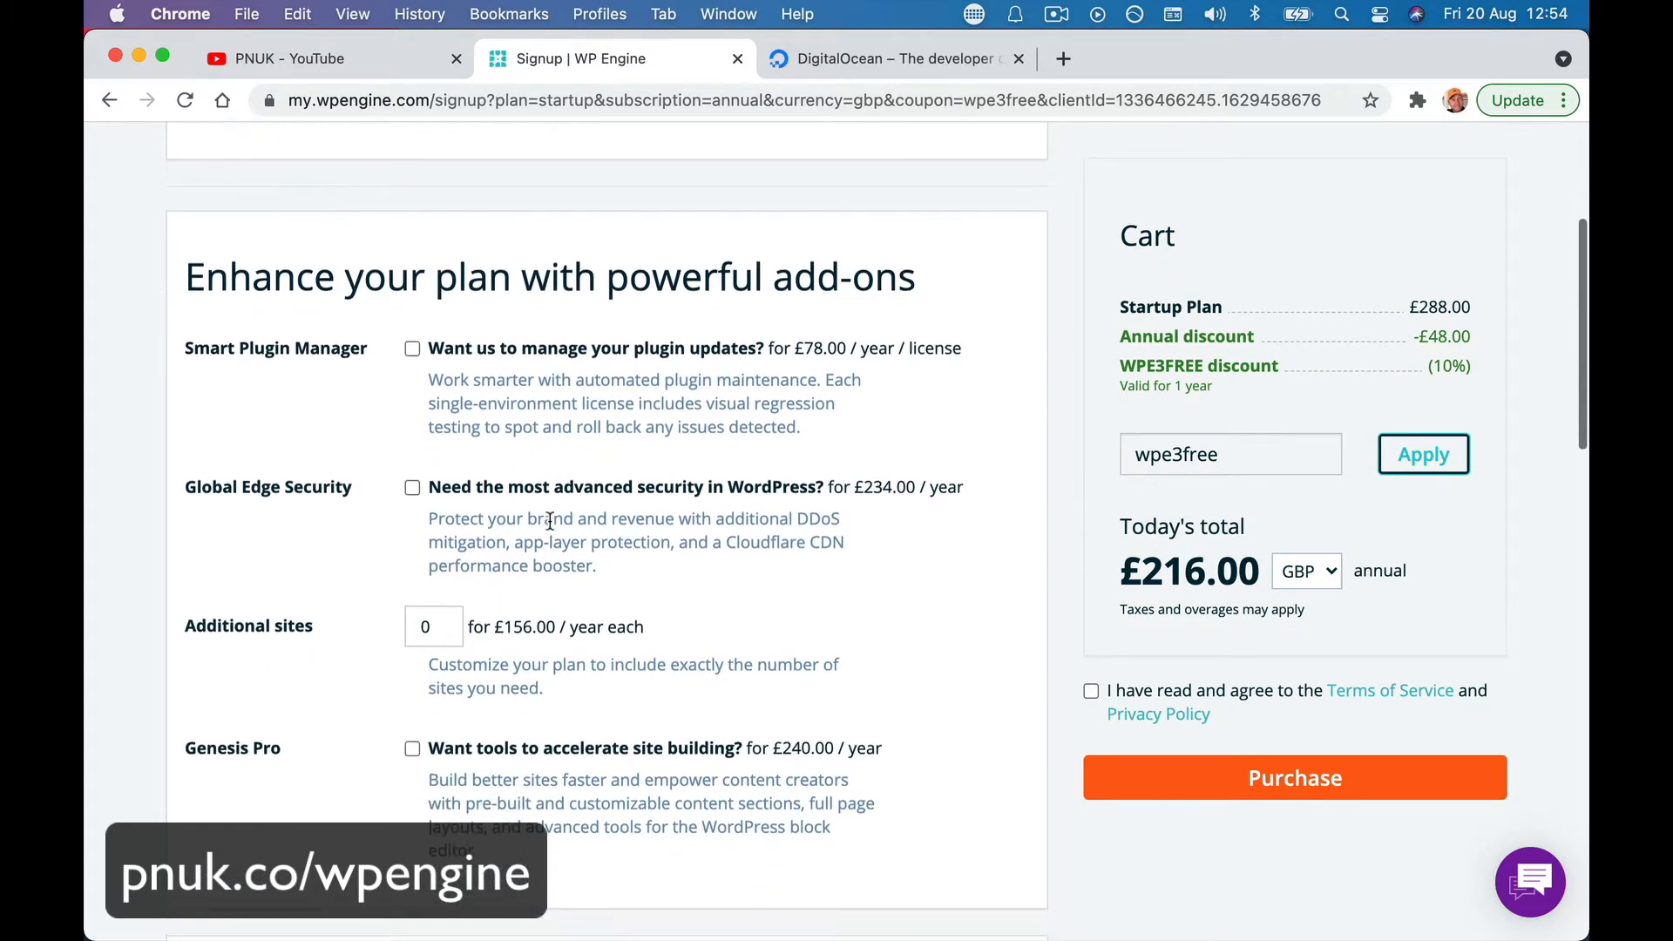
pyautogui.scroll(-4, 630, 506)
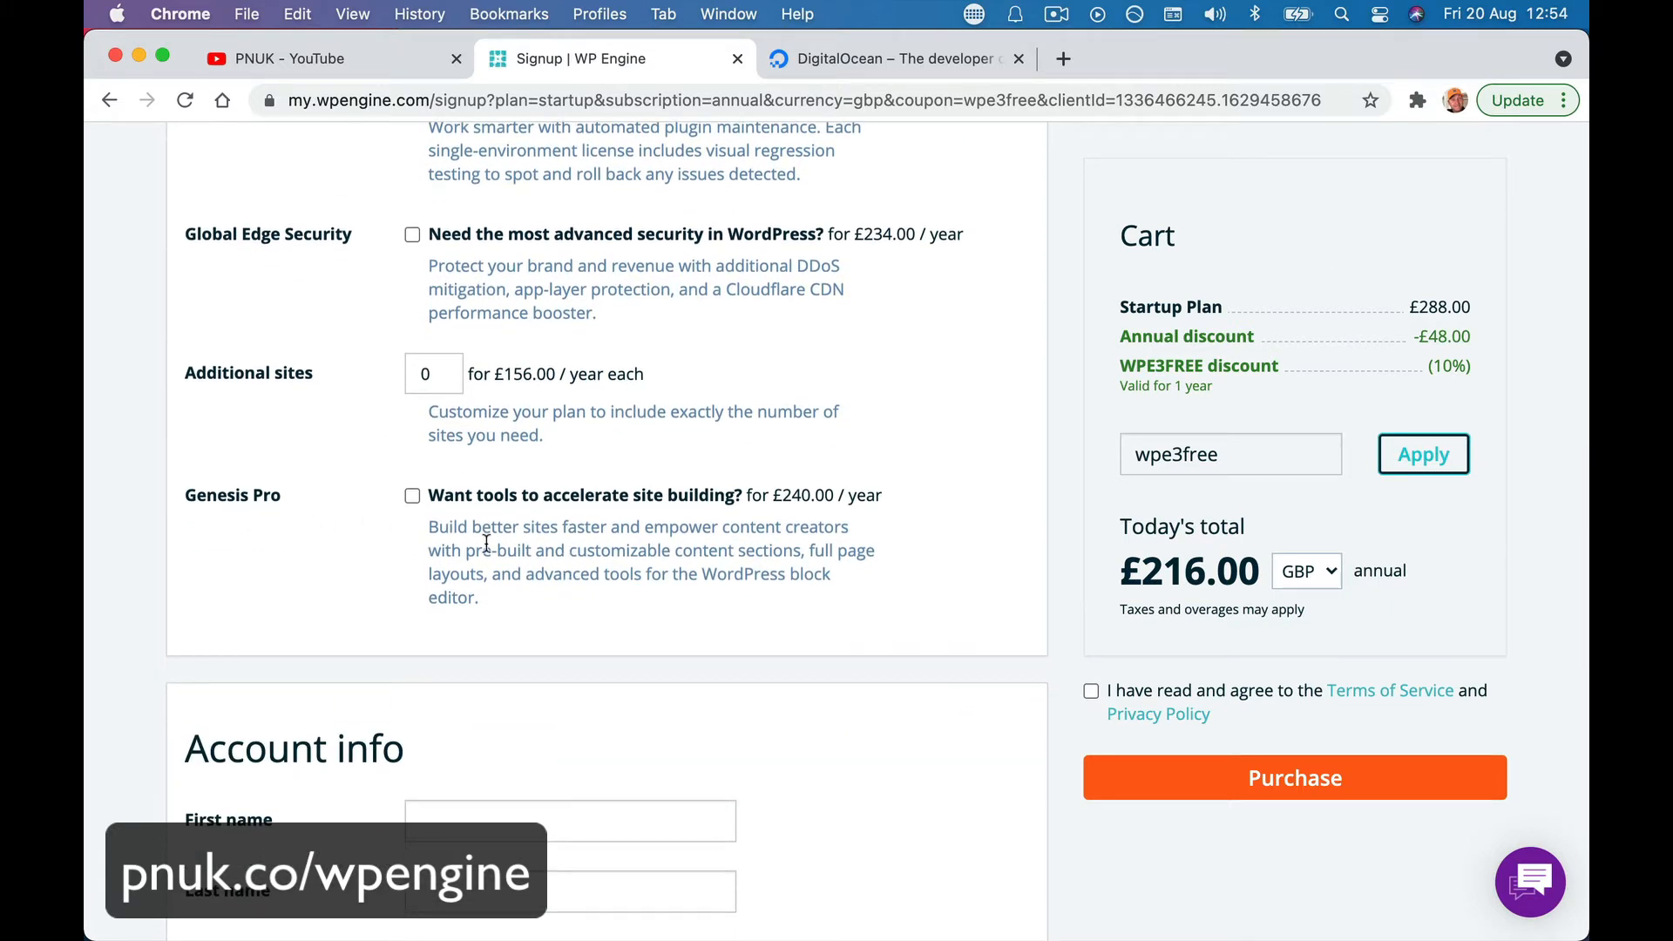
pyautogui.scroll(-6, 487, 542)
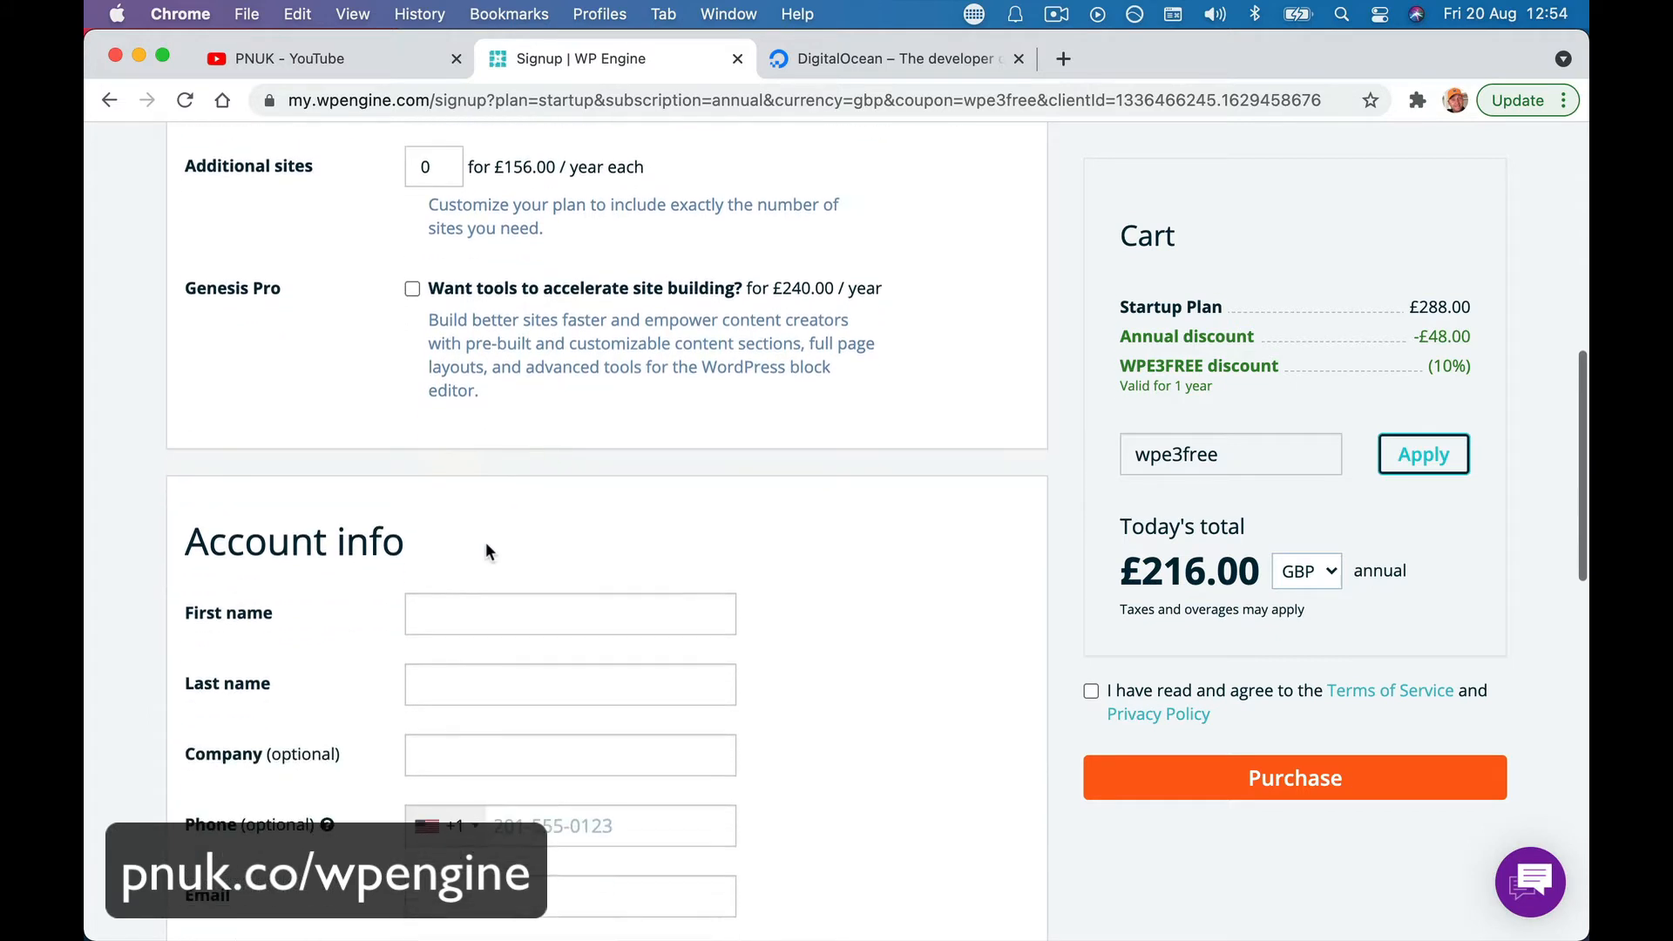
pyautogui.scroll(-3, 486, 545)
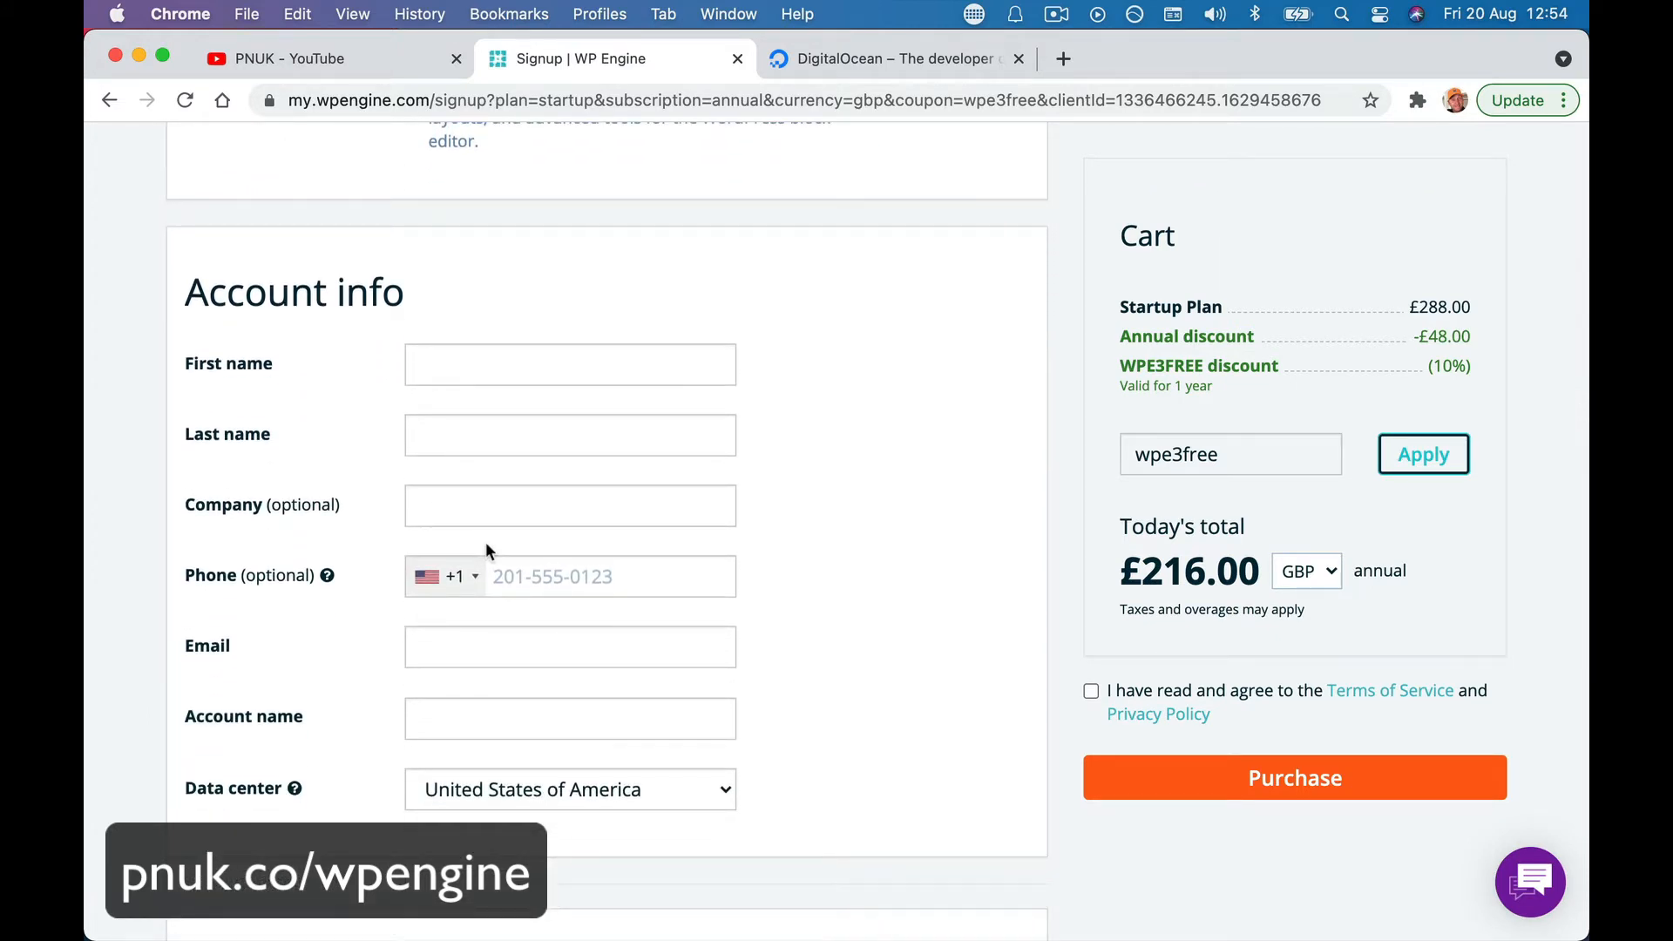
pyautogui.scroll(4, 520, 498)
pyautogui.scroll(2, 520, 499)
pyautogui.scroll(-8, 519, 499)
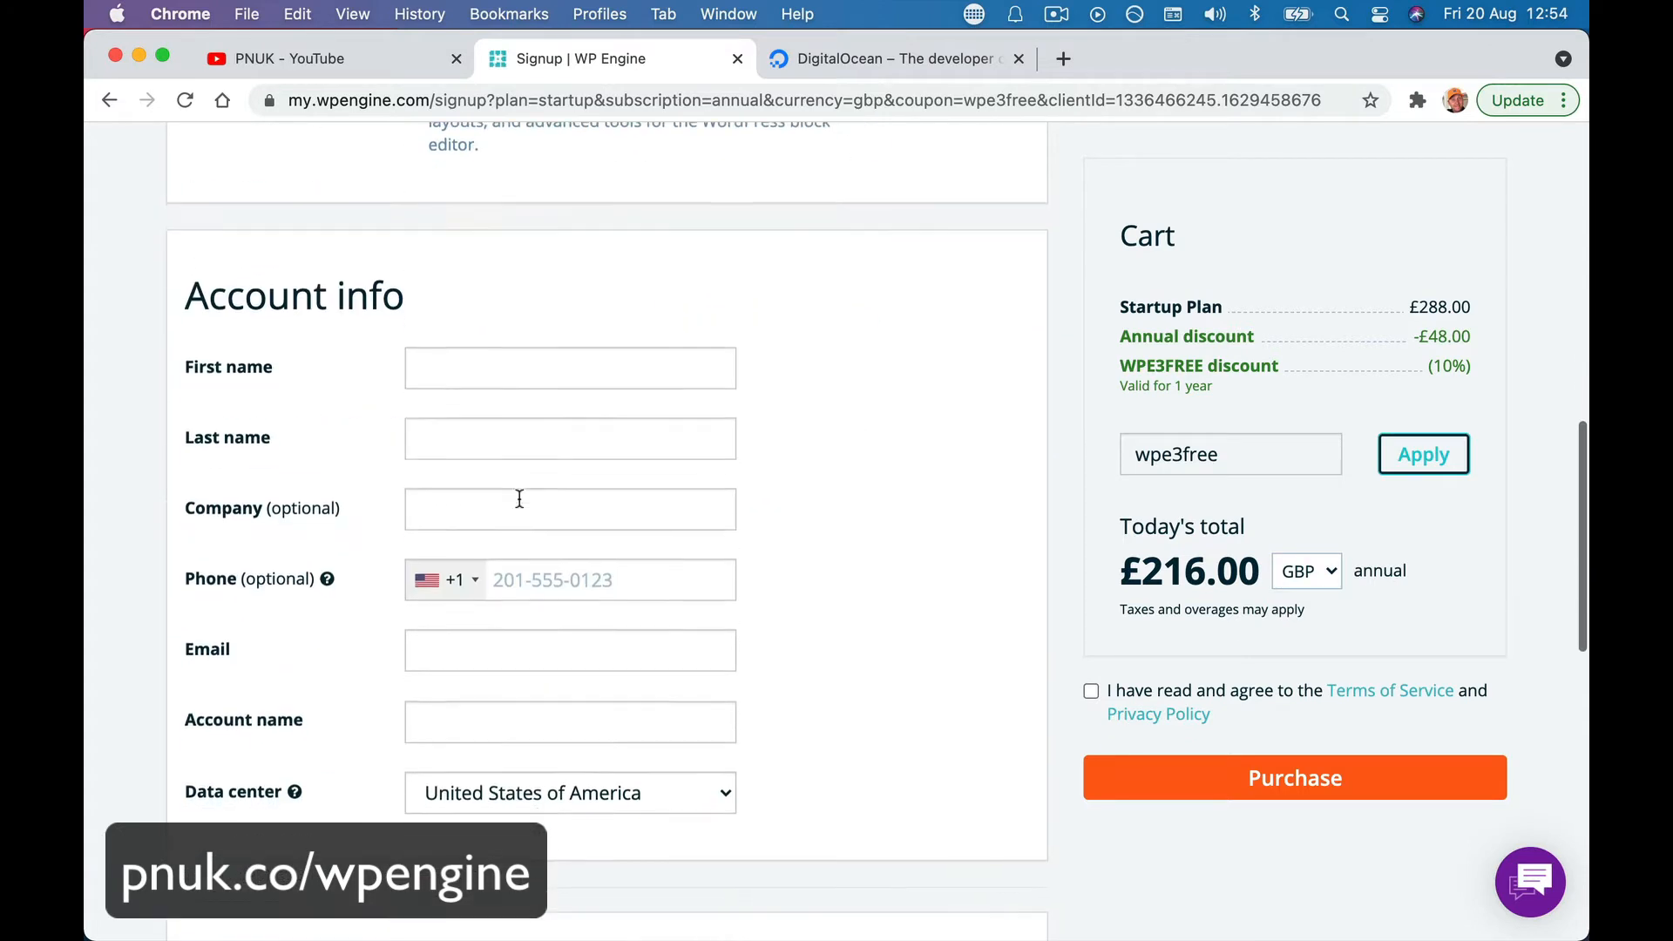
# - Choose the United Kingdom data center for the Startup plan signup
pyautogui.click(517, 643)
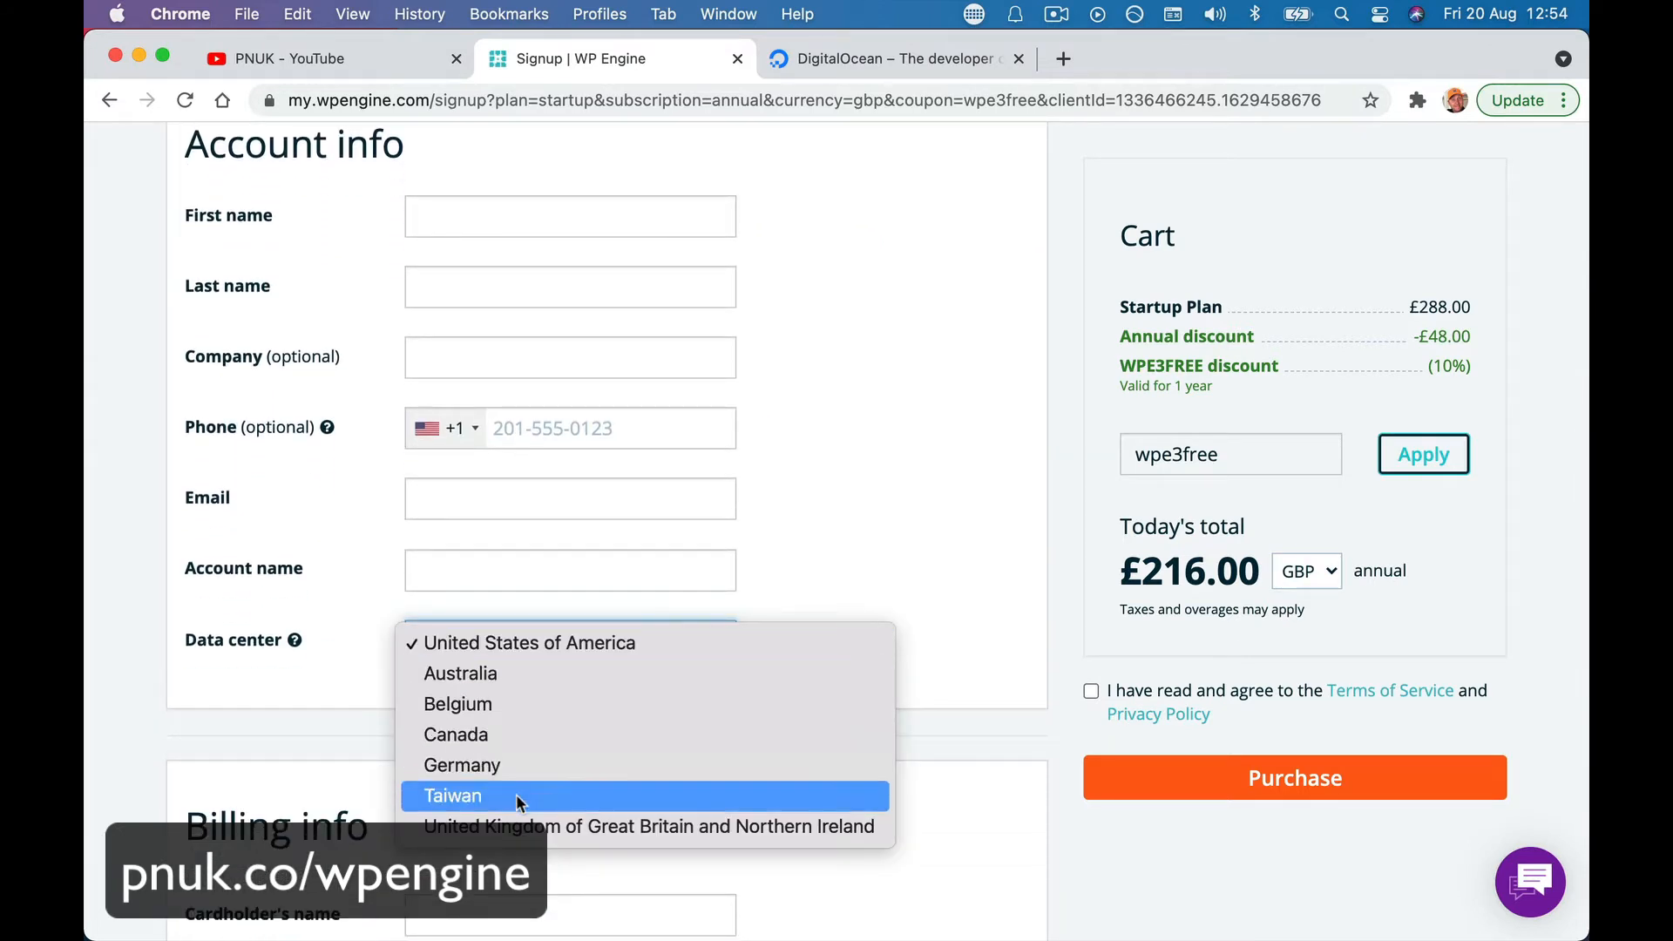
pyautogui.click(518, 826)
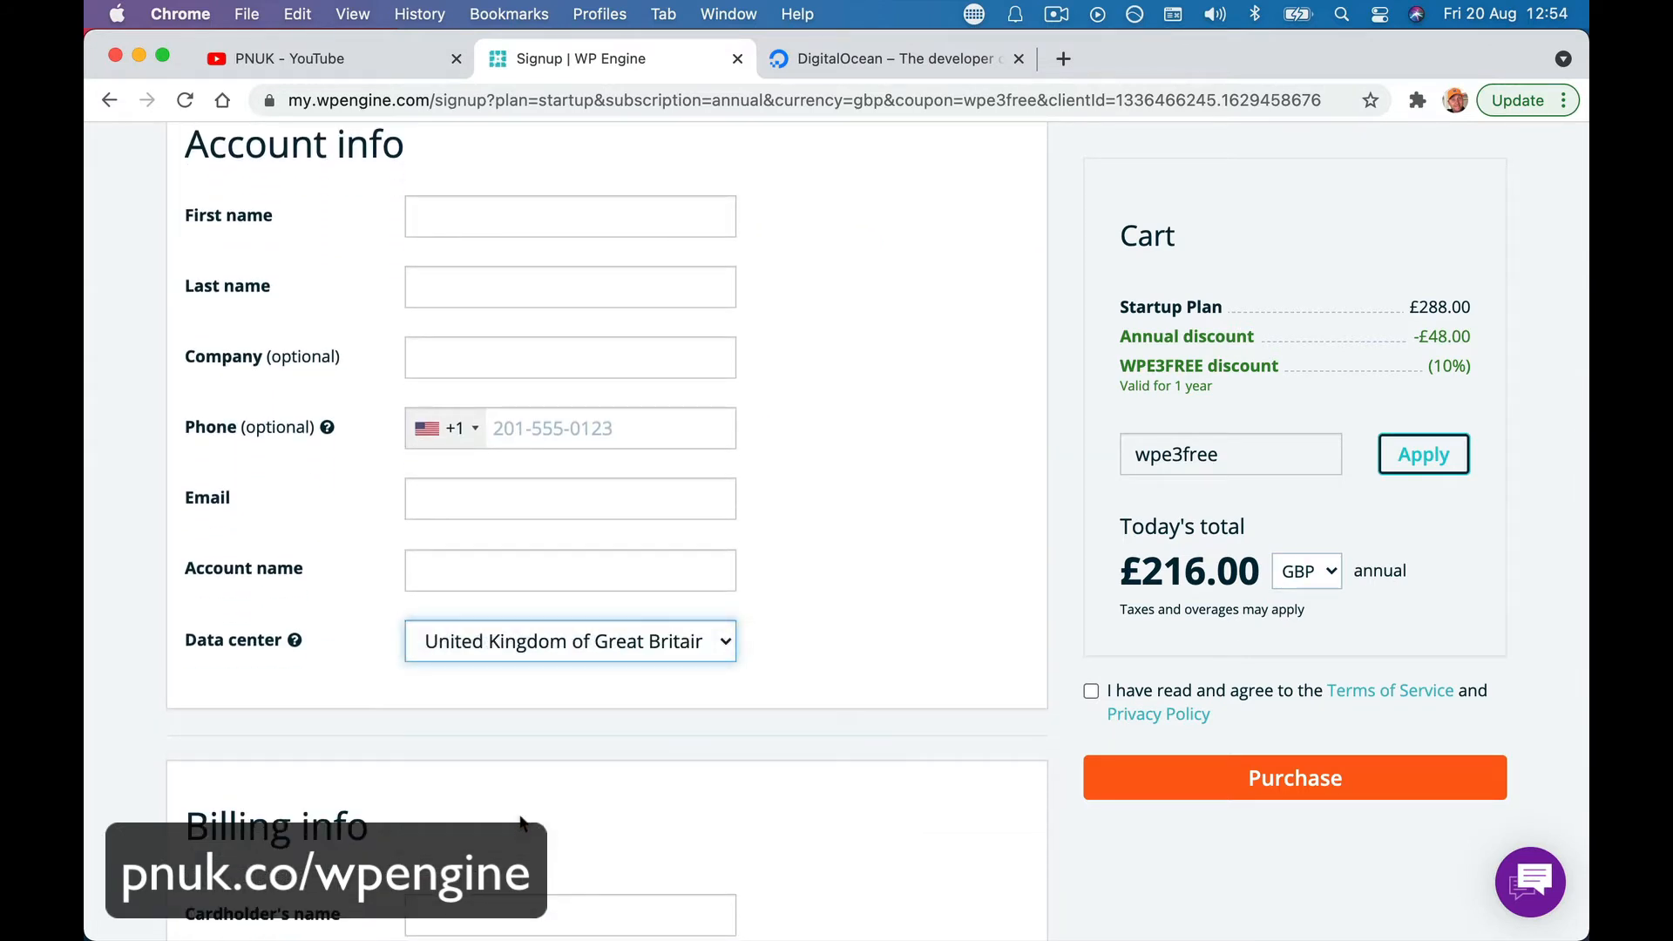
pyautogui.click(580, 569)
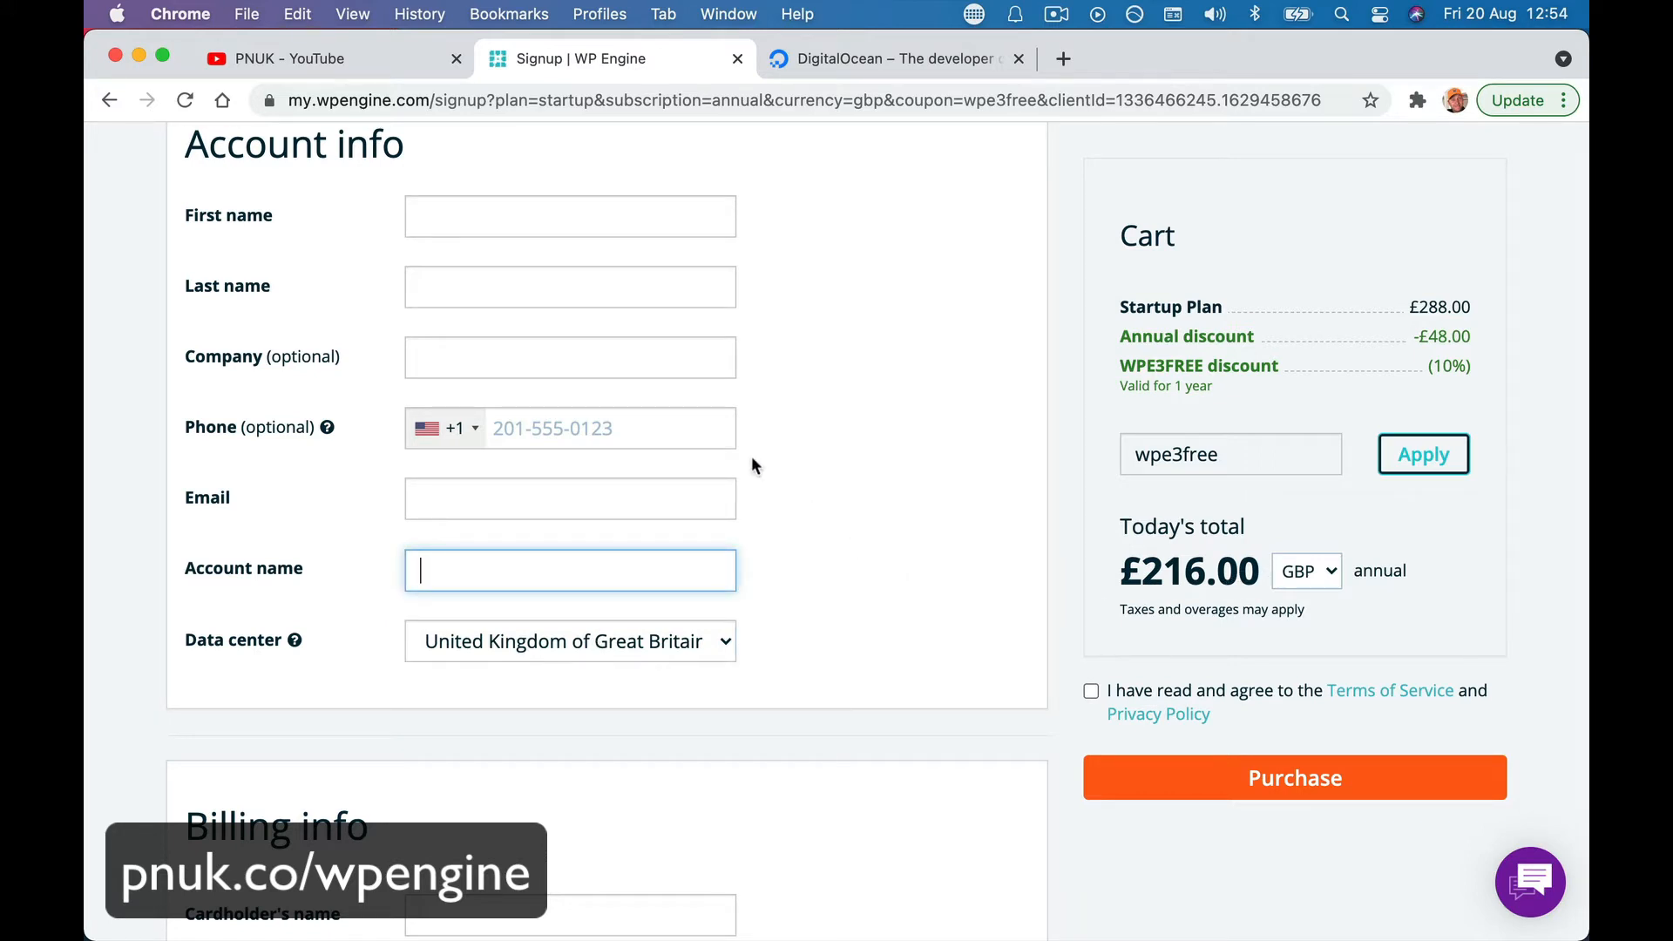
pyautogui.scroll(3, 720, 421)
pyautogui.scroll(-2, 720, 422)
pyautogui.scroll(-1, 720, 422)
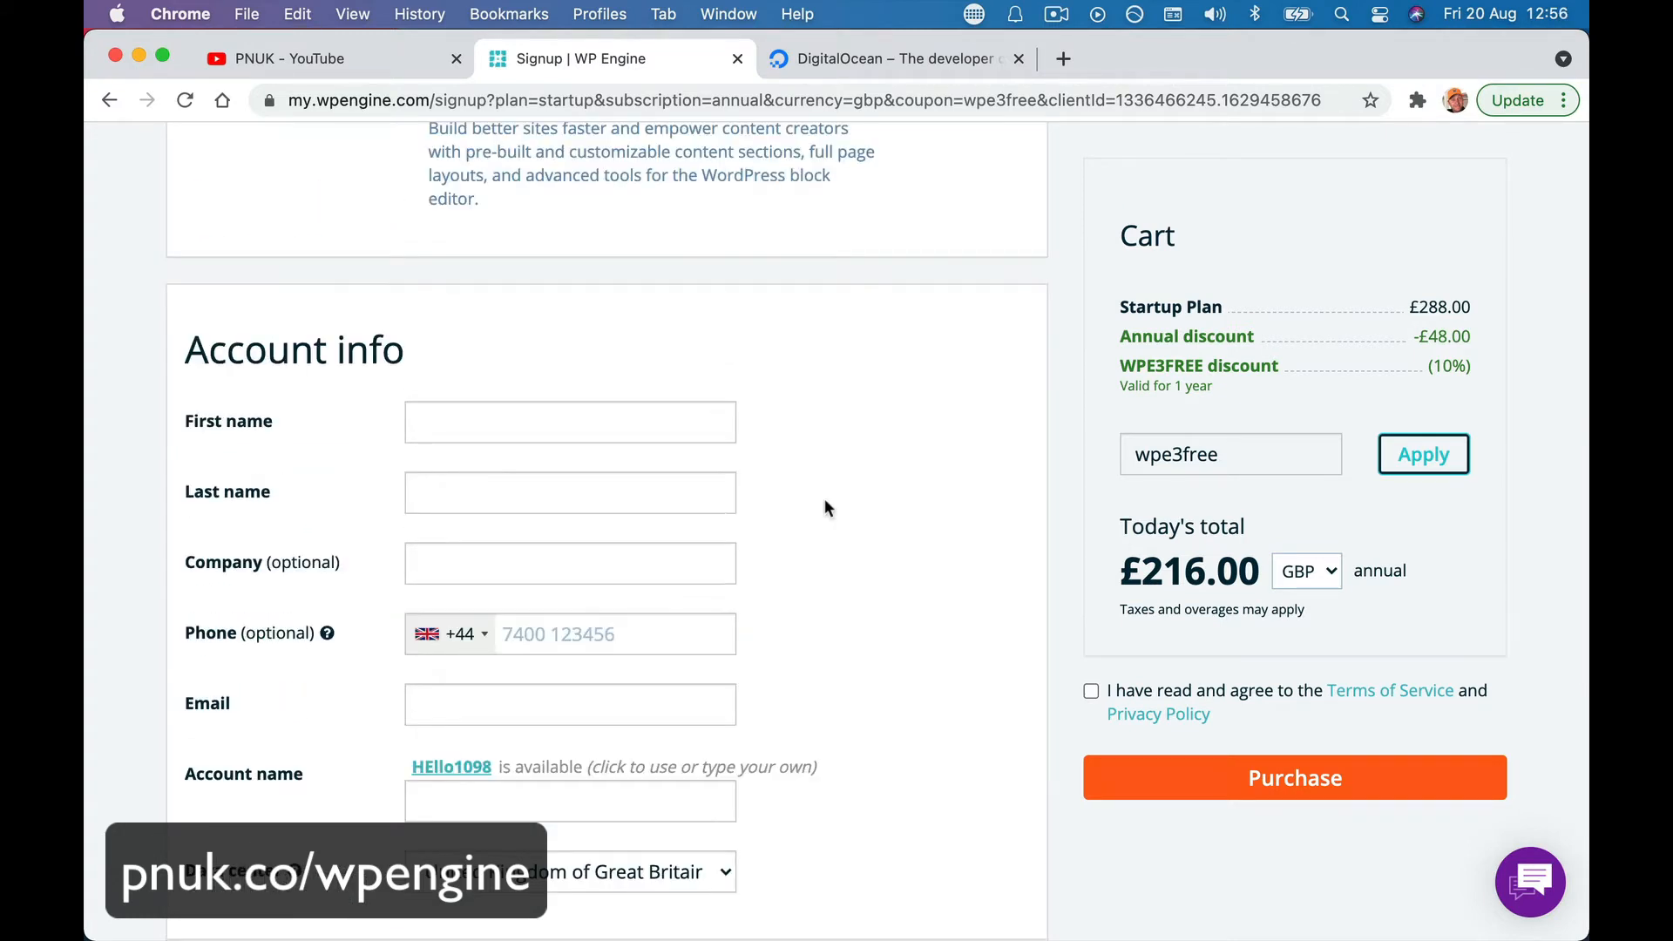
pyautogui.scroll(-3, 824, 508)
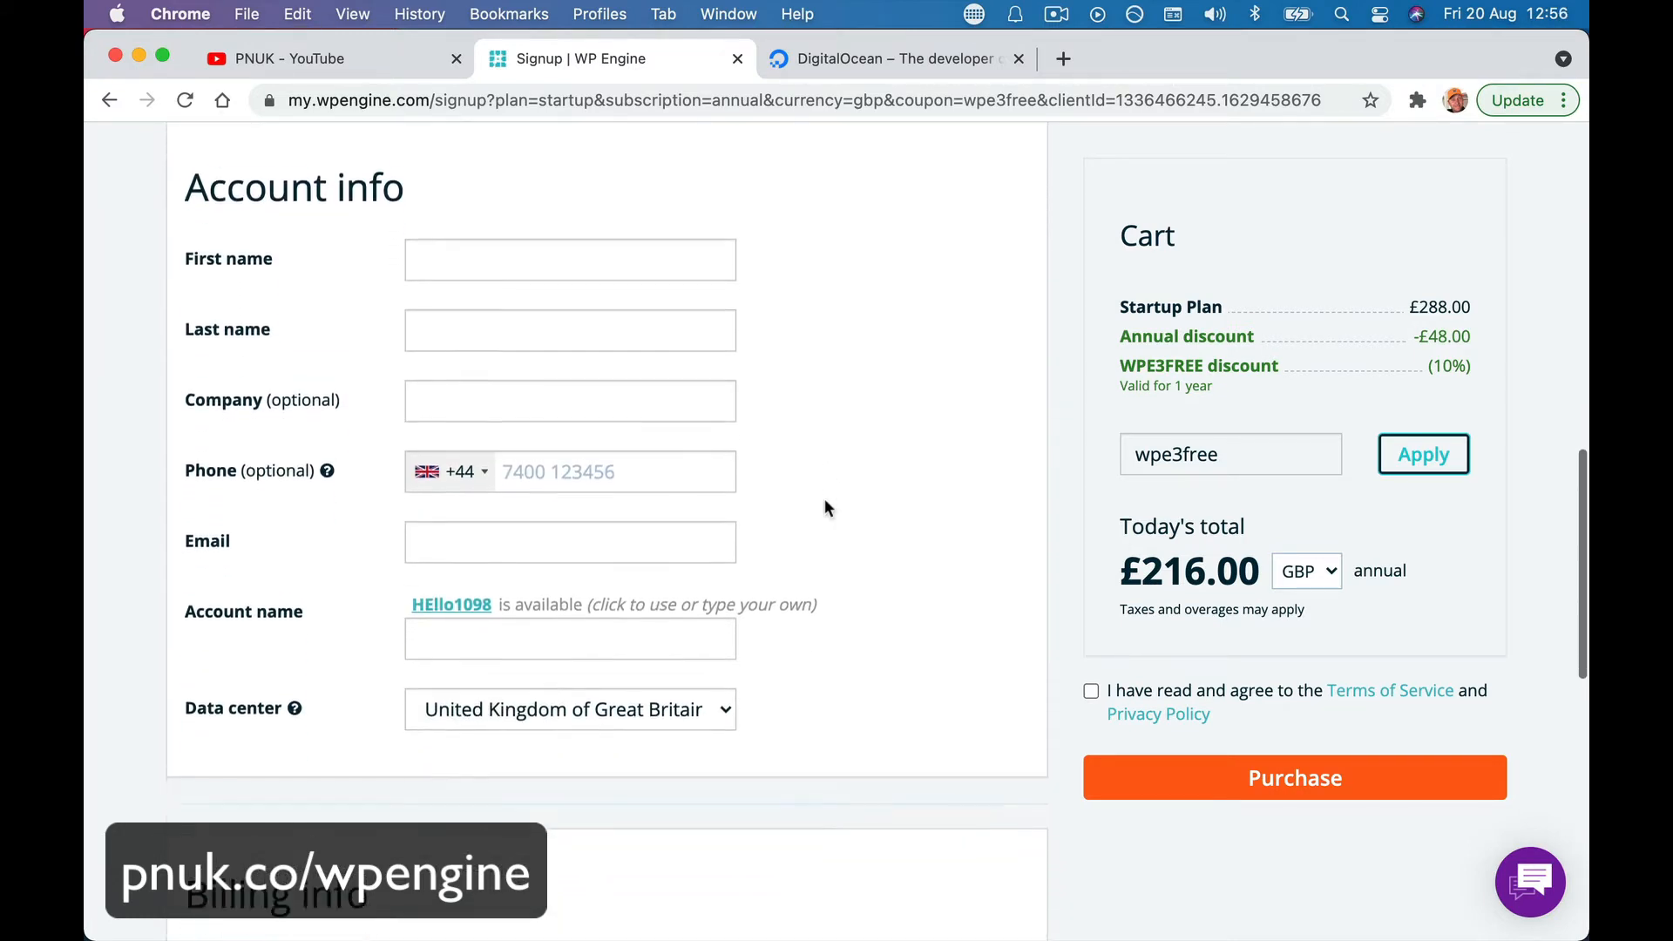
# - Enter company name Happy-Me and accept the suggested available account name
pyautogui.click(600, 403)
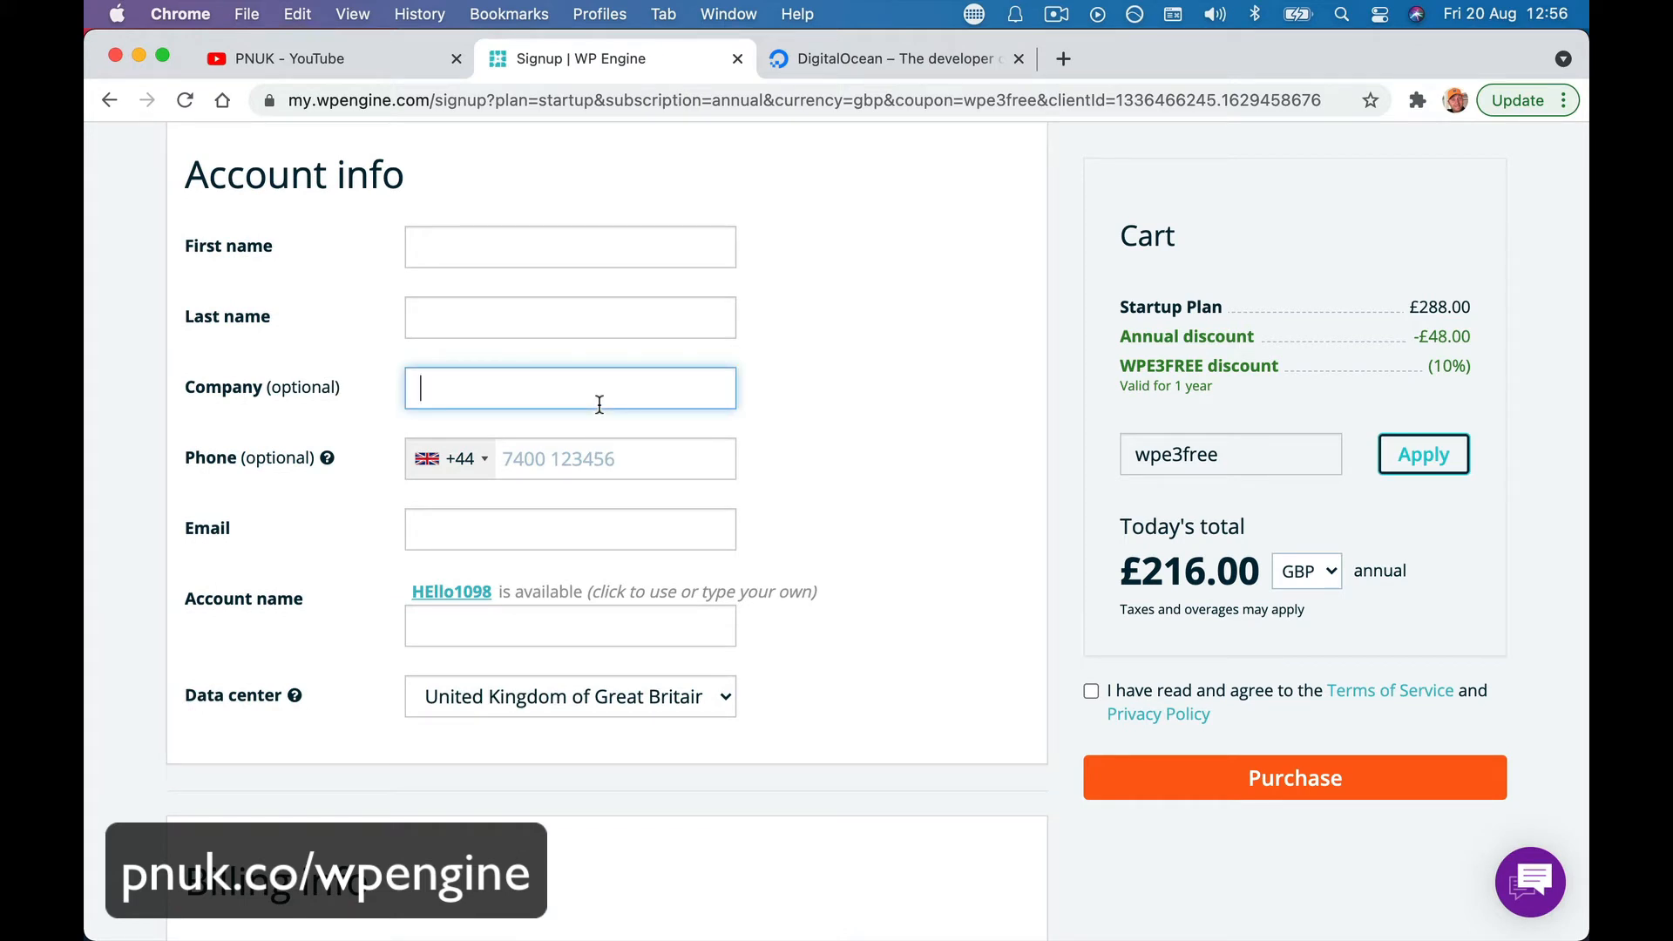
pyautogui.write('Happy-Me')
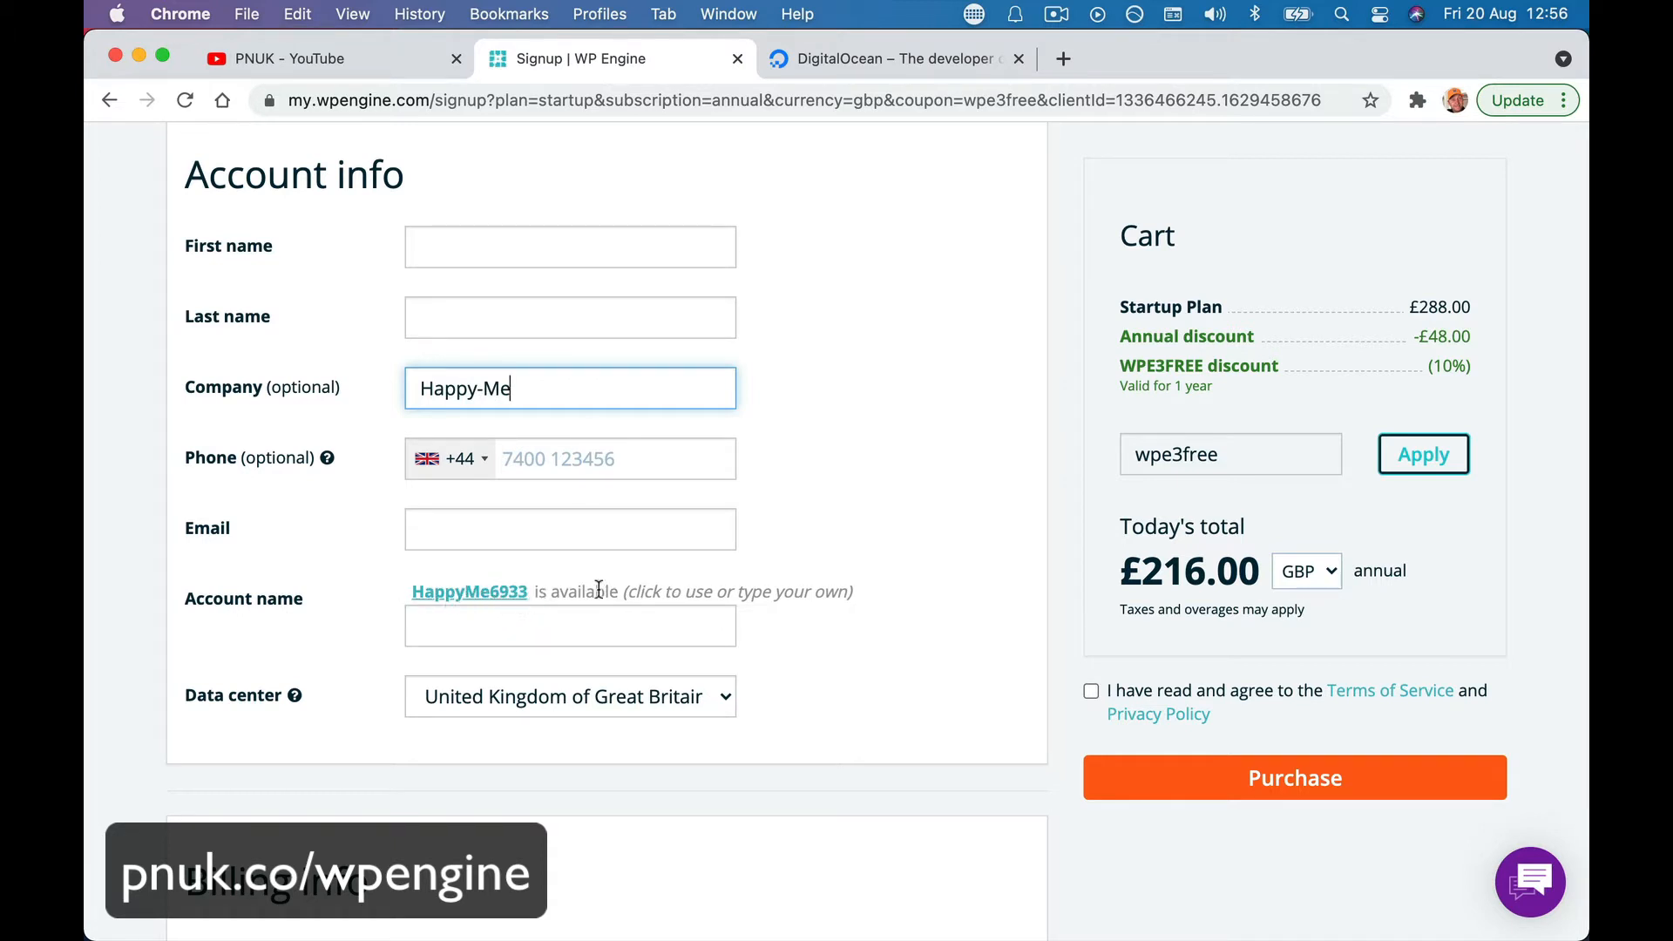
pyautogui.click(503, 593)
pyautogui.doubleClick(577, 619)
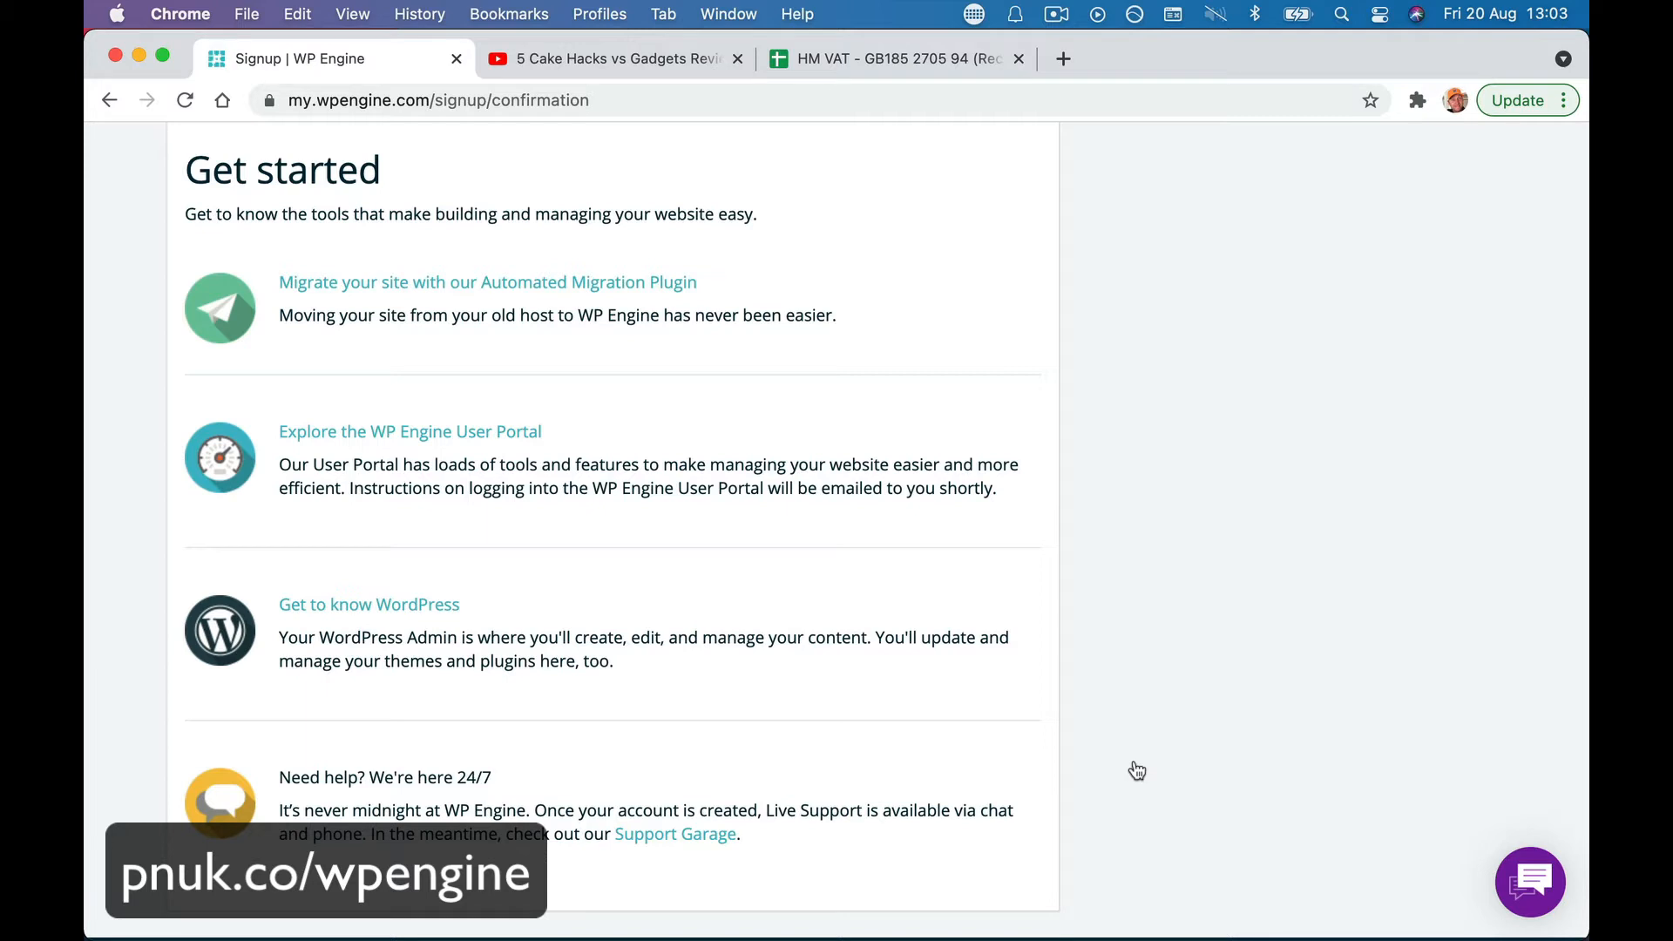
# - Sign in to the User Portal and bring up the 'Add a new site' card on Sites
pyautogui.click(480, 436)
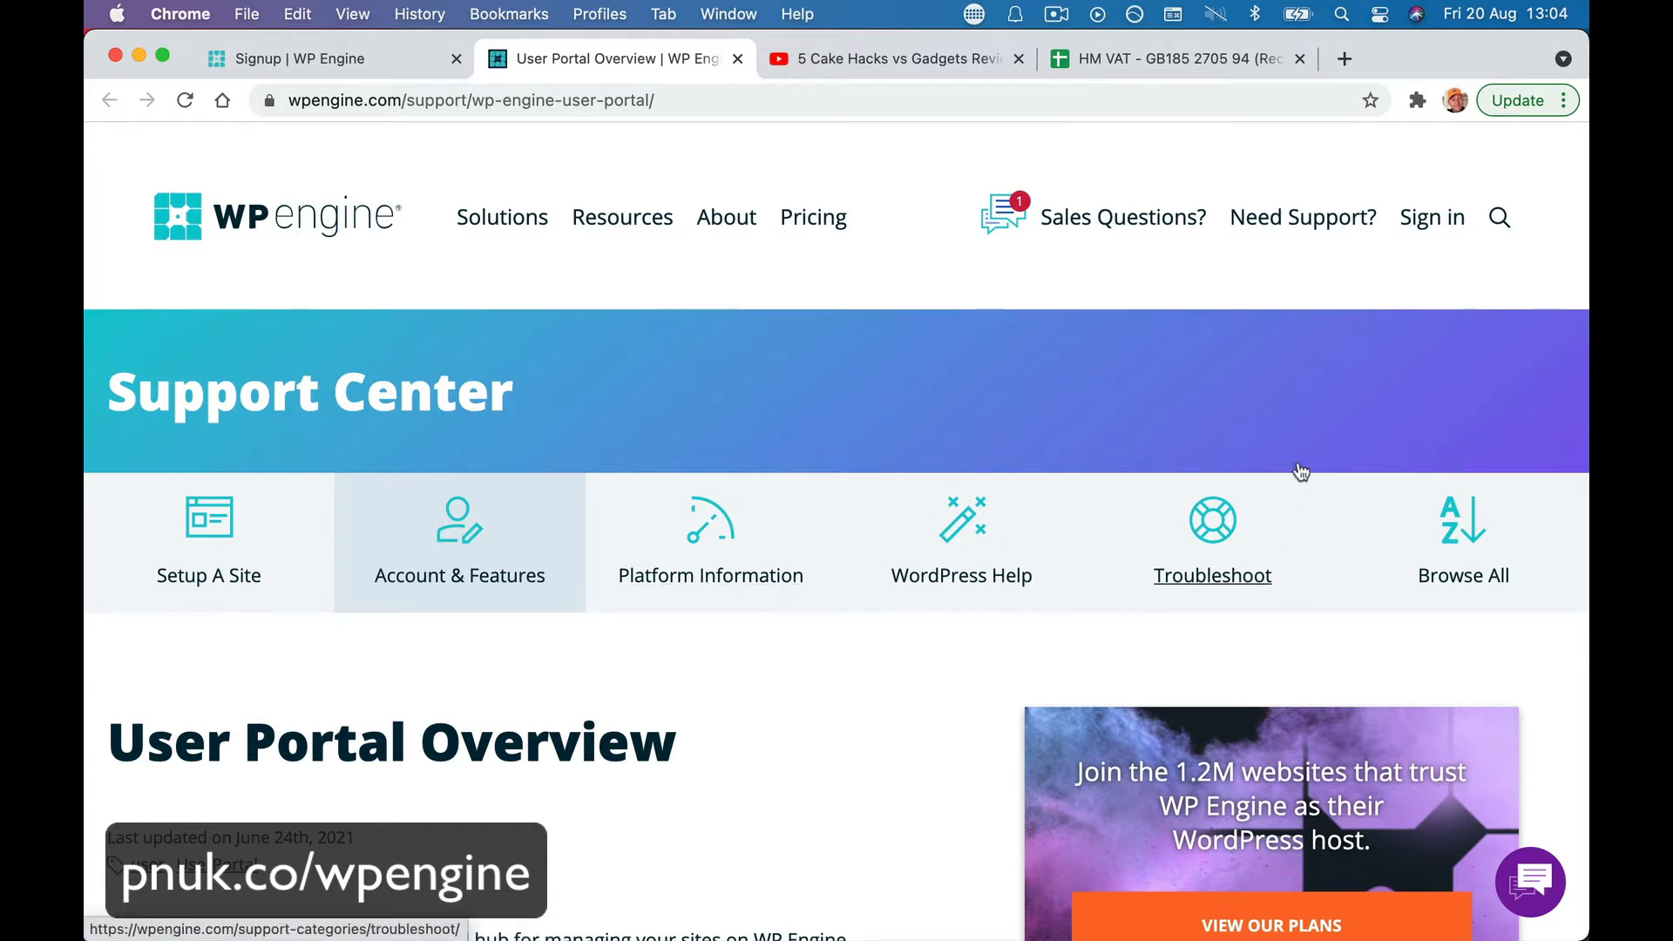
pyautogui.click(1432, 225)
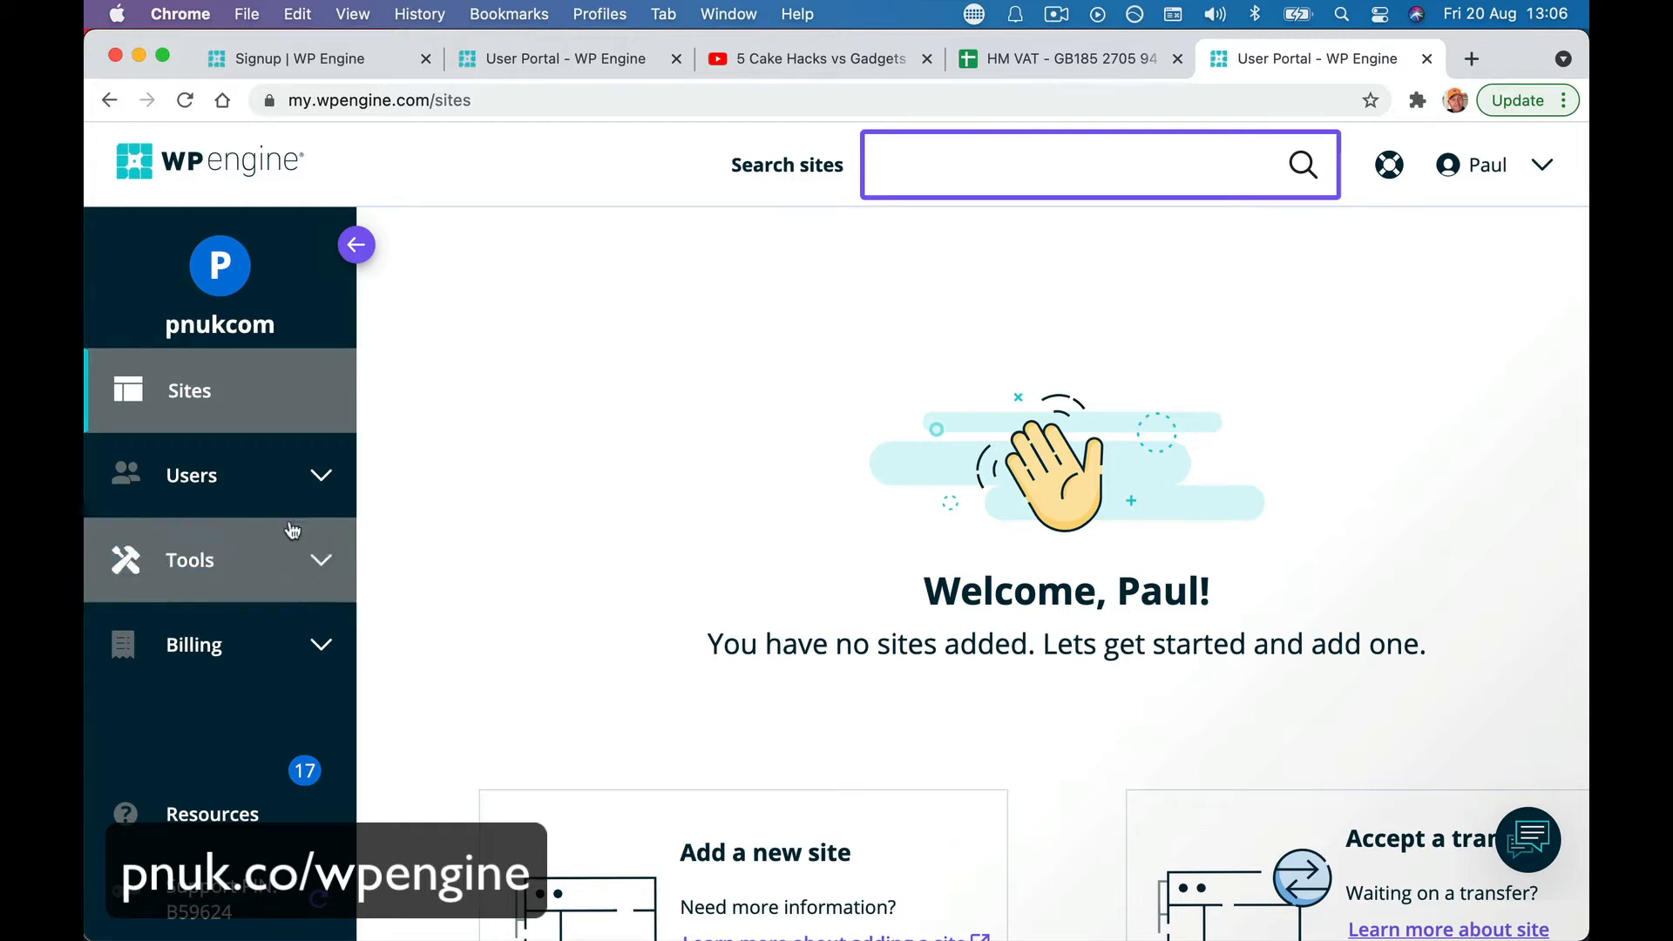
pyautogui.click(218, 475)
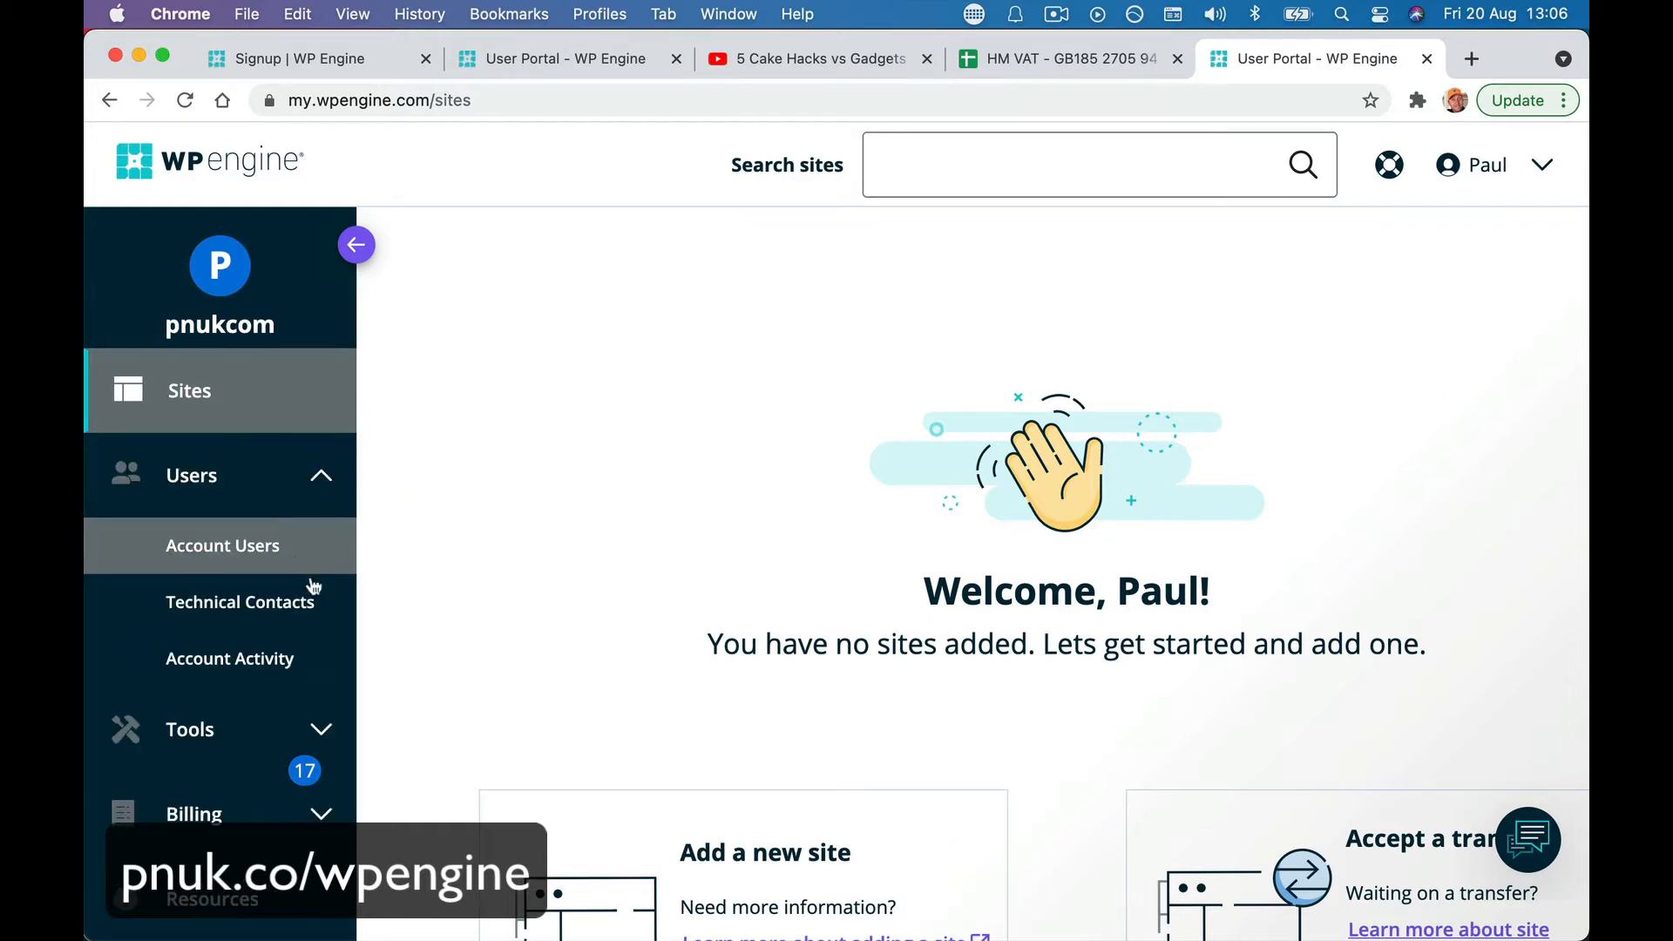
pyautogui.click(336, 482)
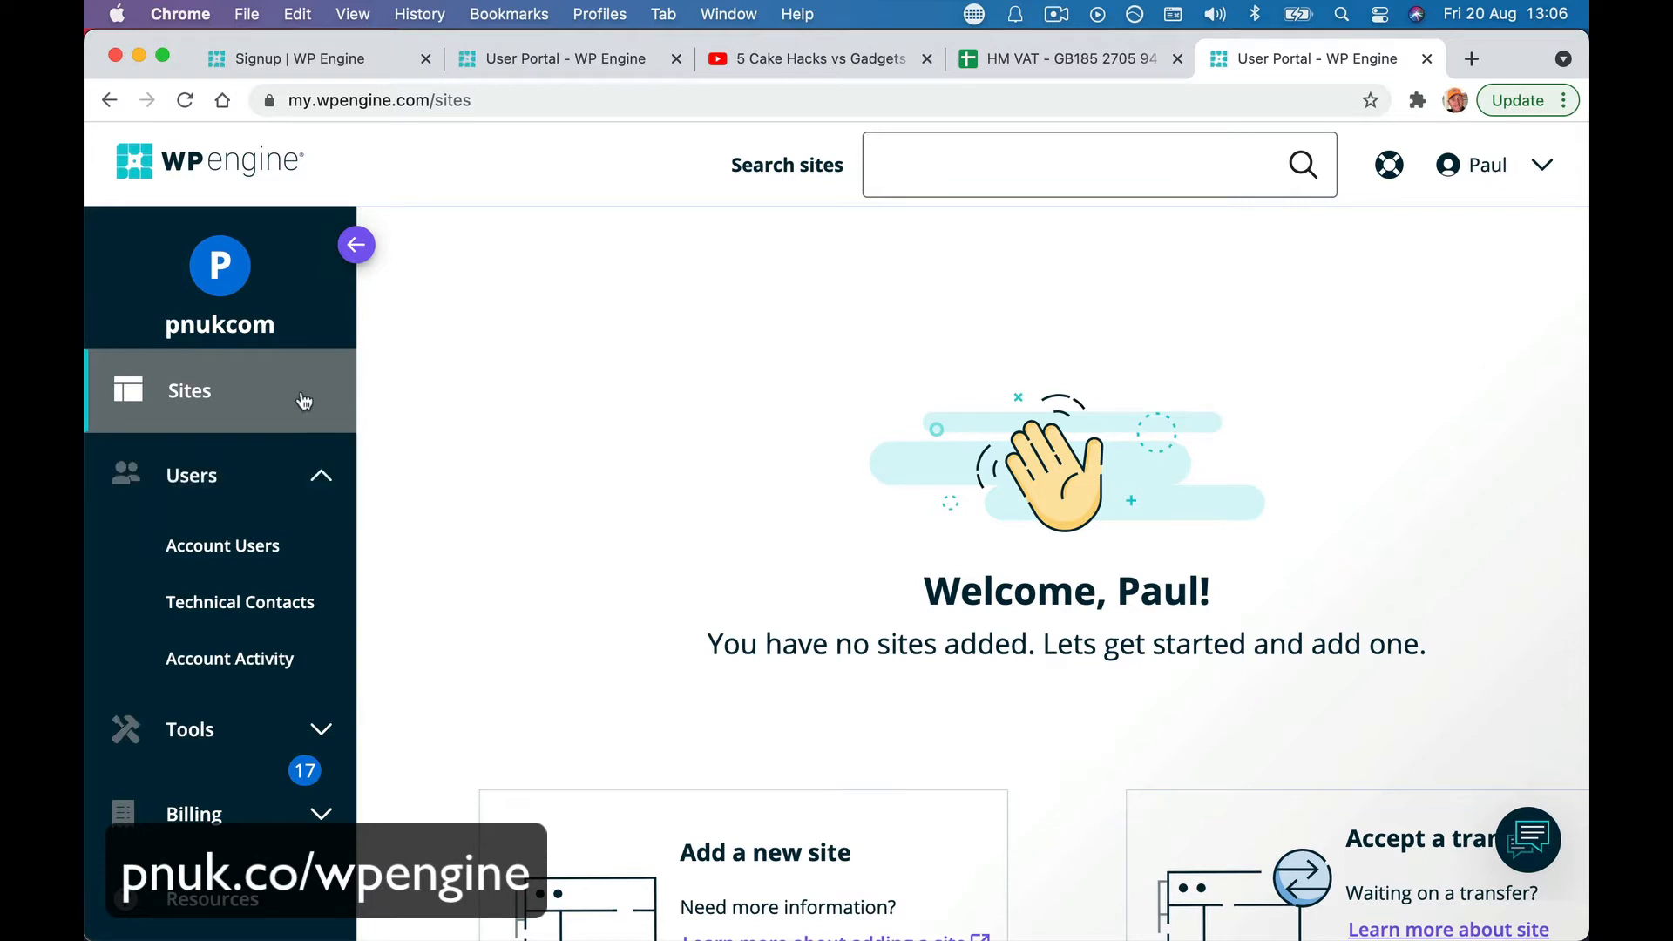
pyautogui.click(304, 403)
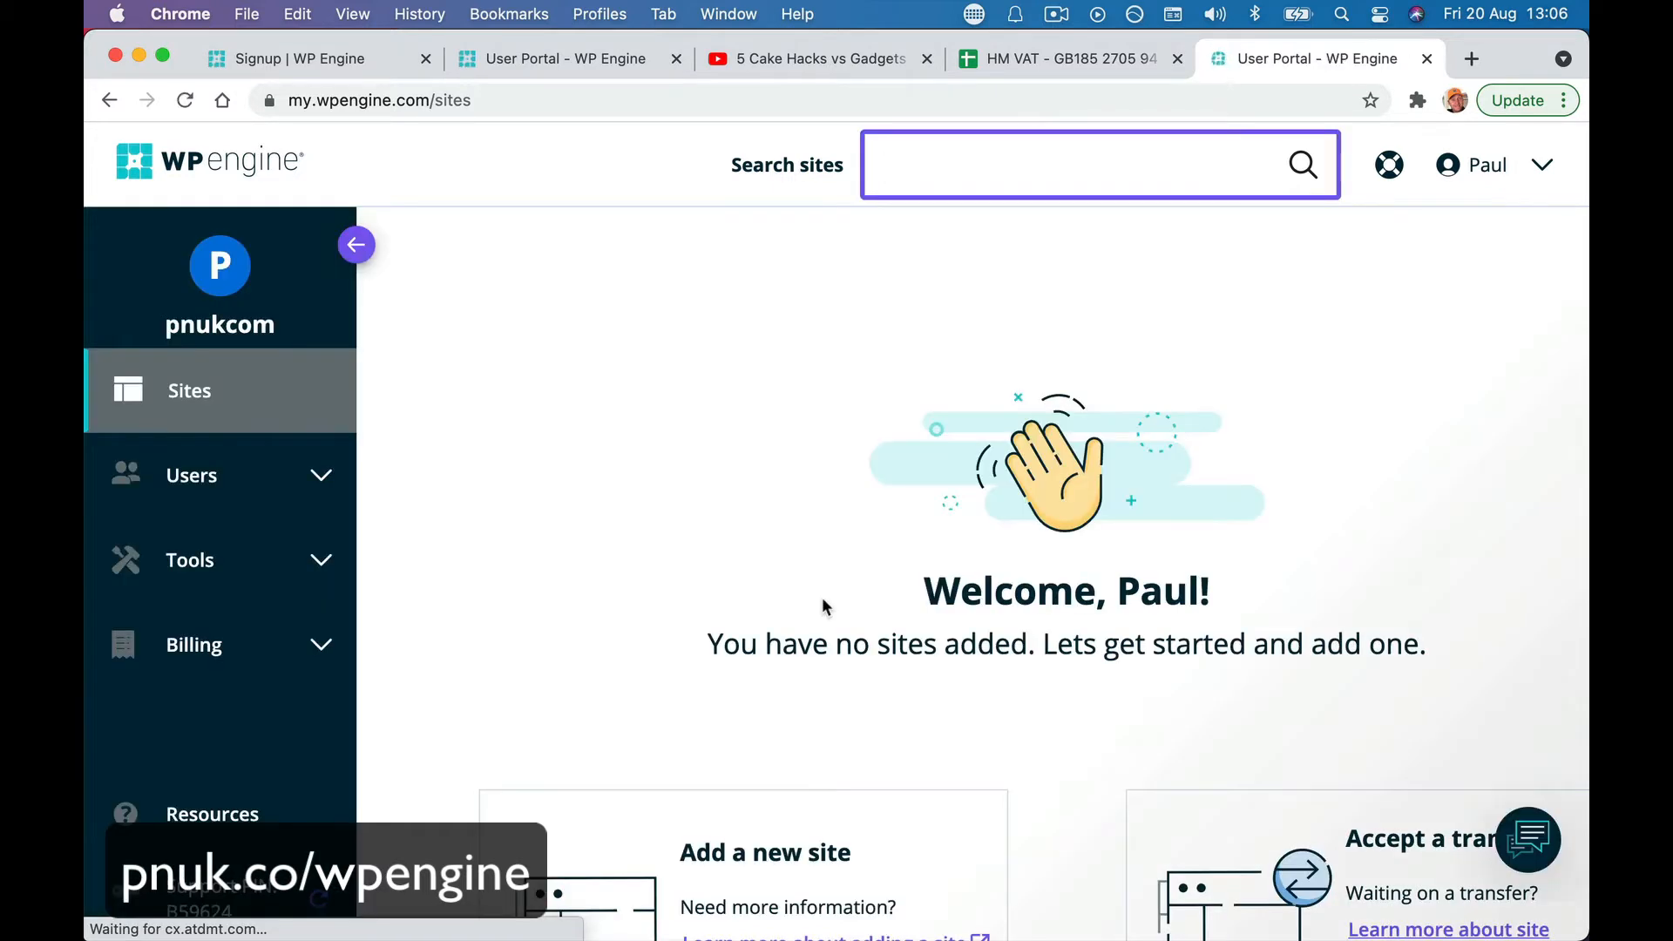
pyautogui.scroll(-5, 823, 598)
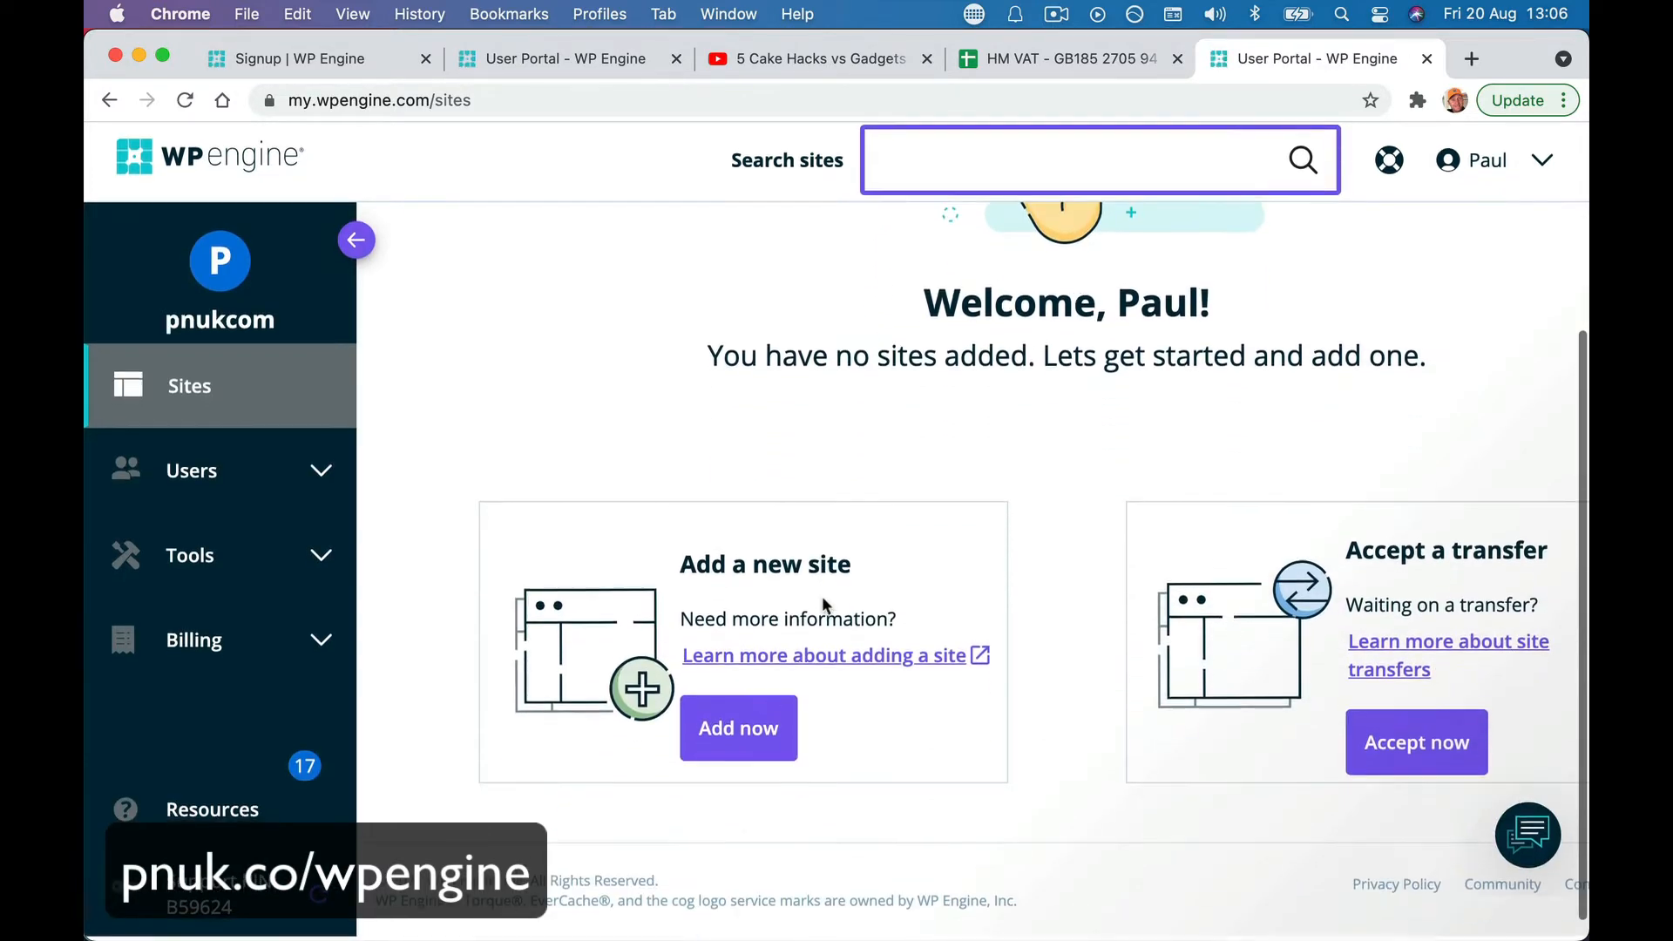
pyautogui.moveTo(678, 568); pyautogui.dragTo(886, 579)
# - Start adding a new site using the 'Start with a blank site' option
pyautogui.click(776, 739)
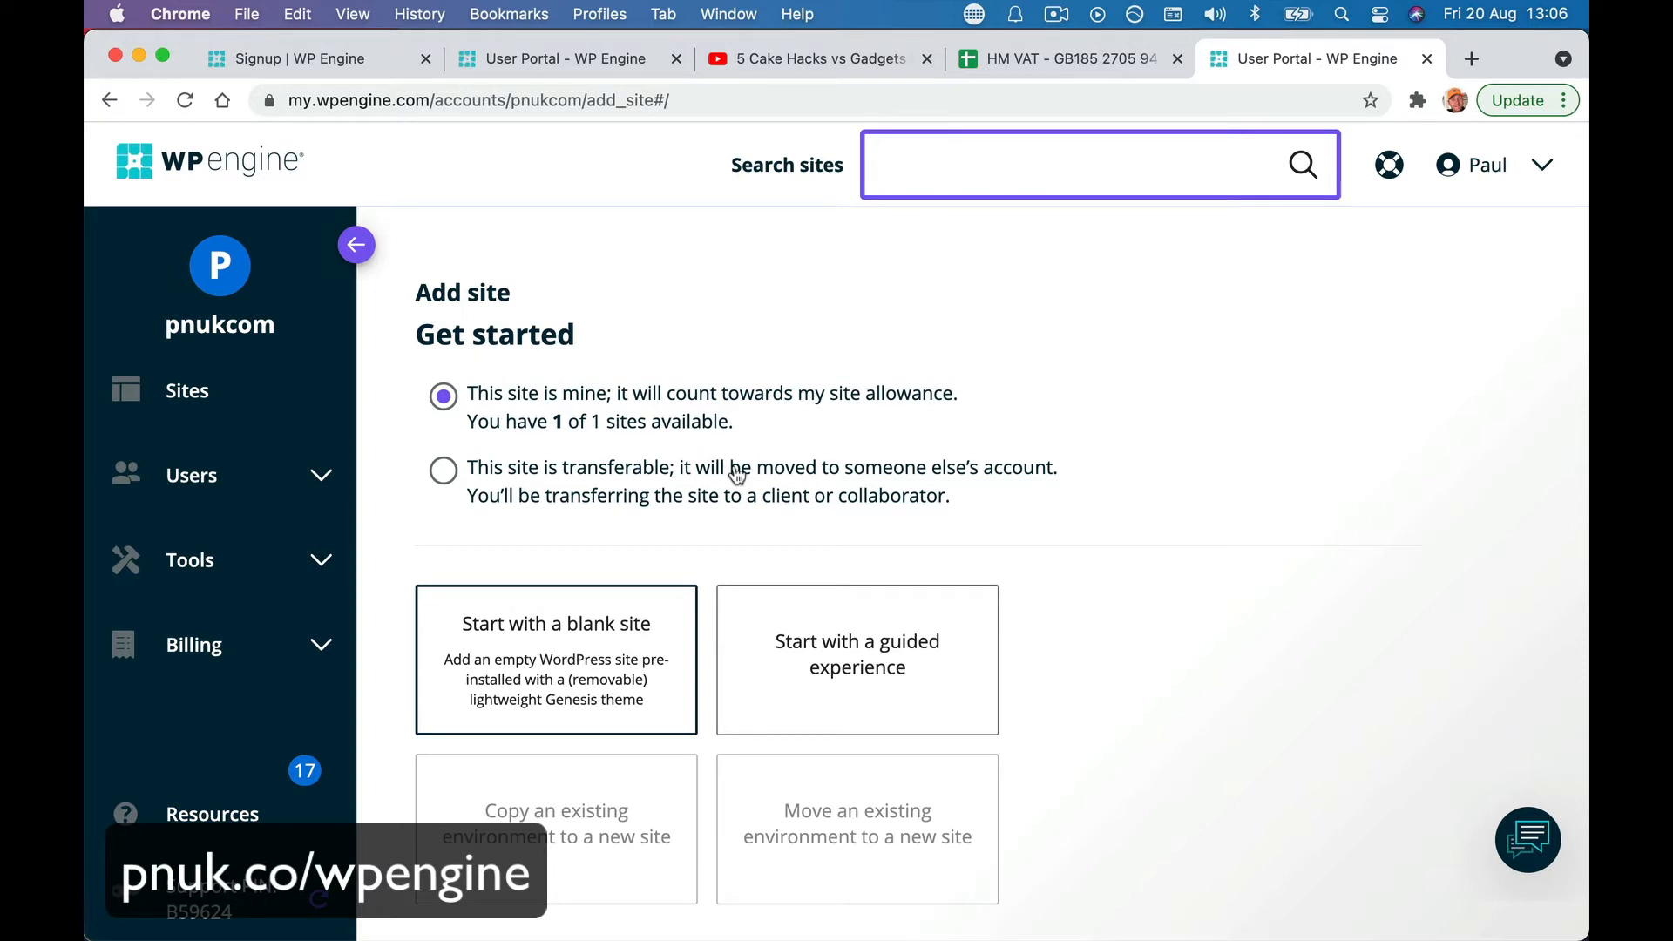
pyautogui.scroll(-3, 738, 475)
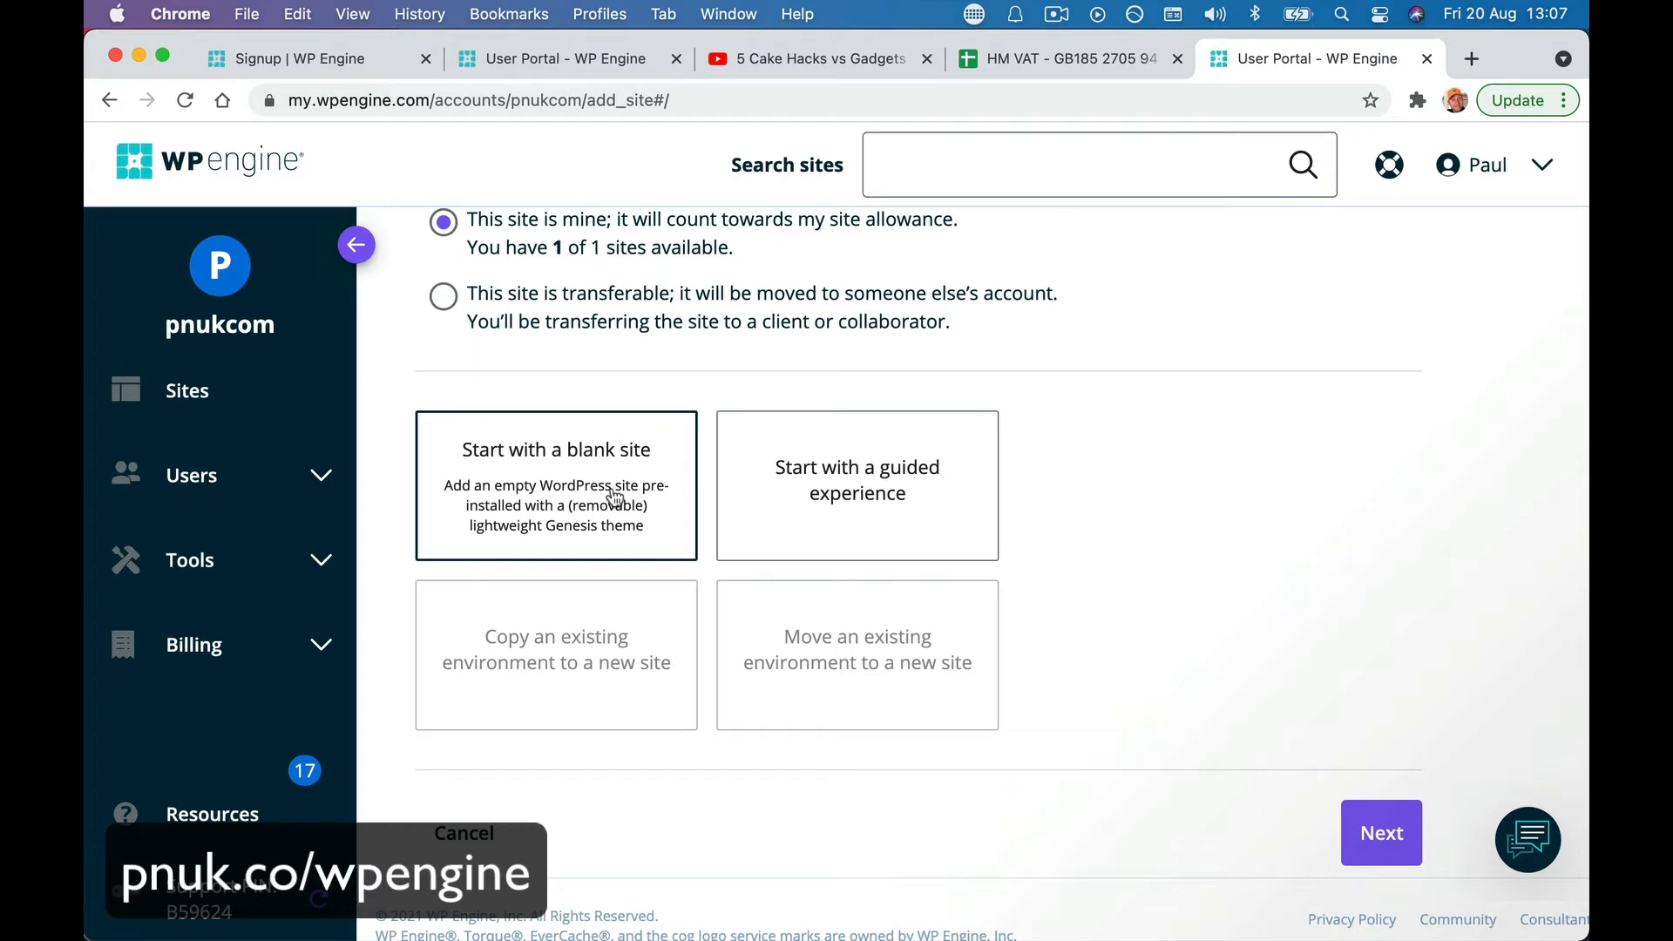
pyautogui.scroll(-1, 758, 636)
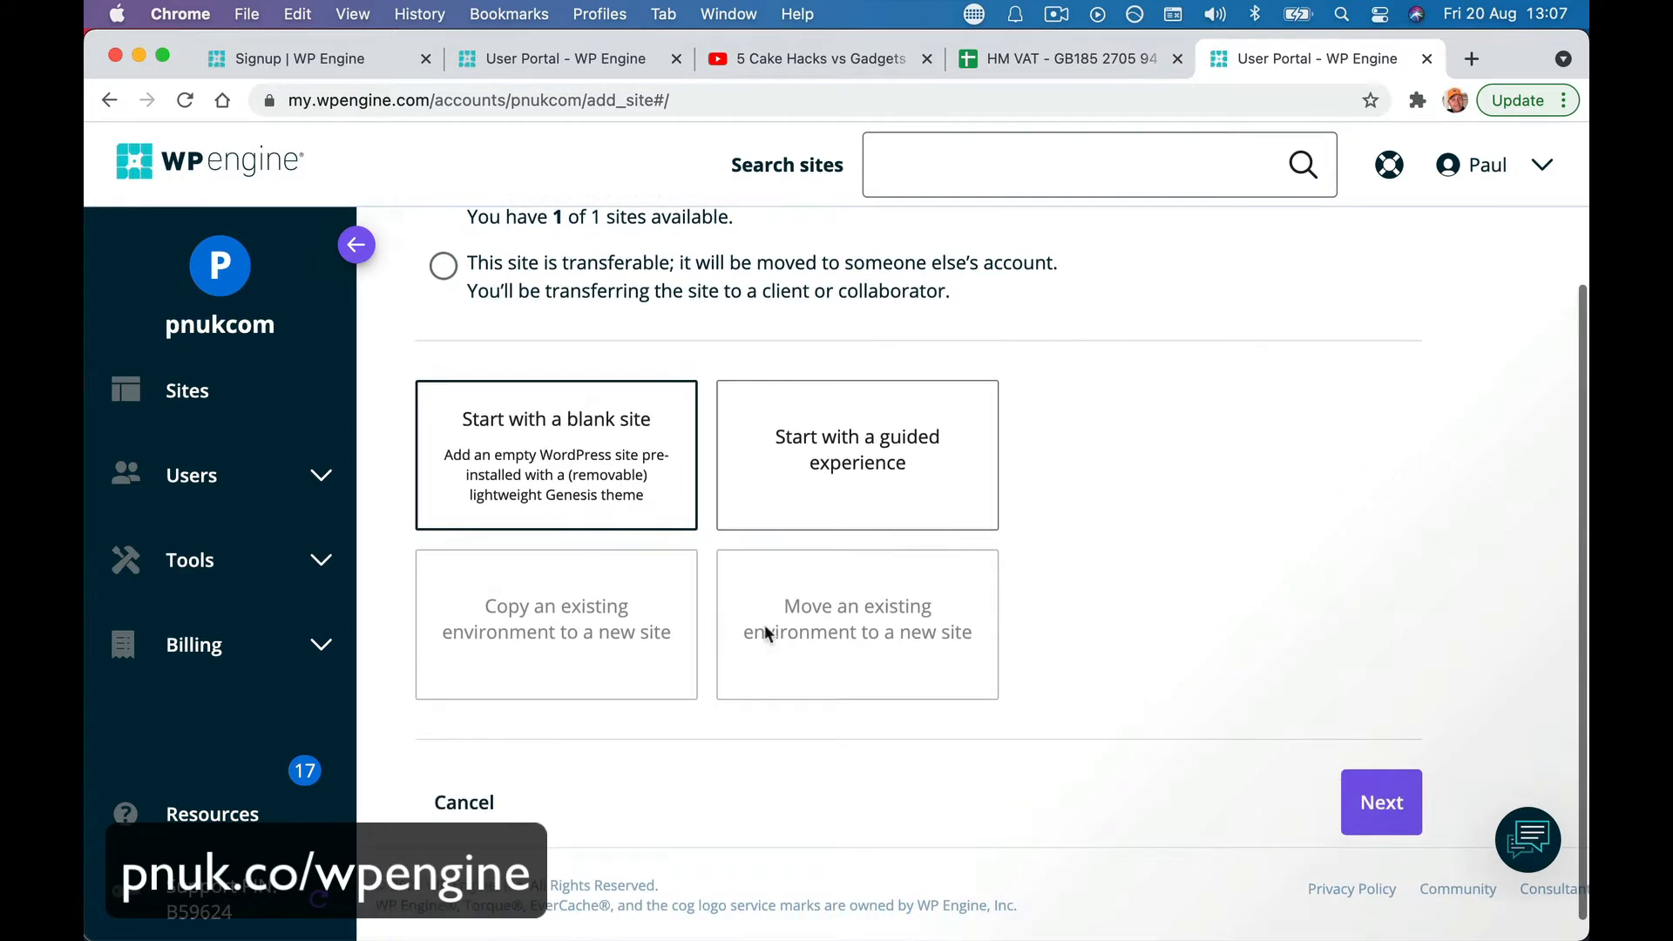
pyautogui.click(1367, 810)
pyautogui.scroll(3, 1011, 634)
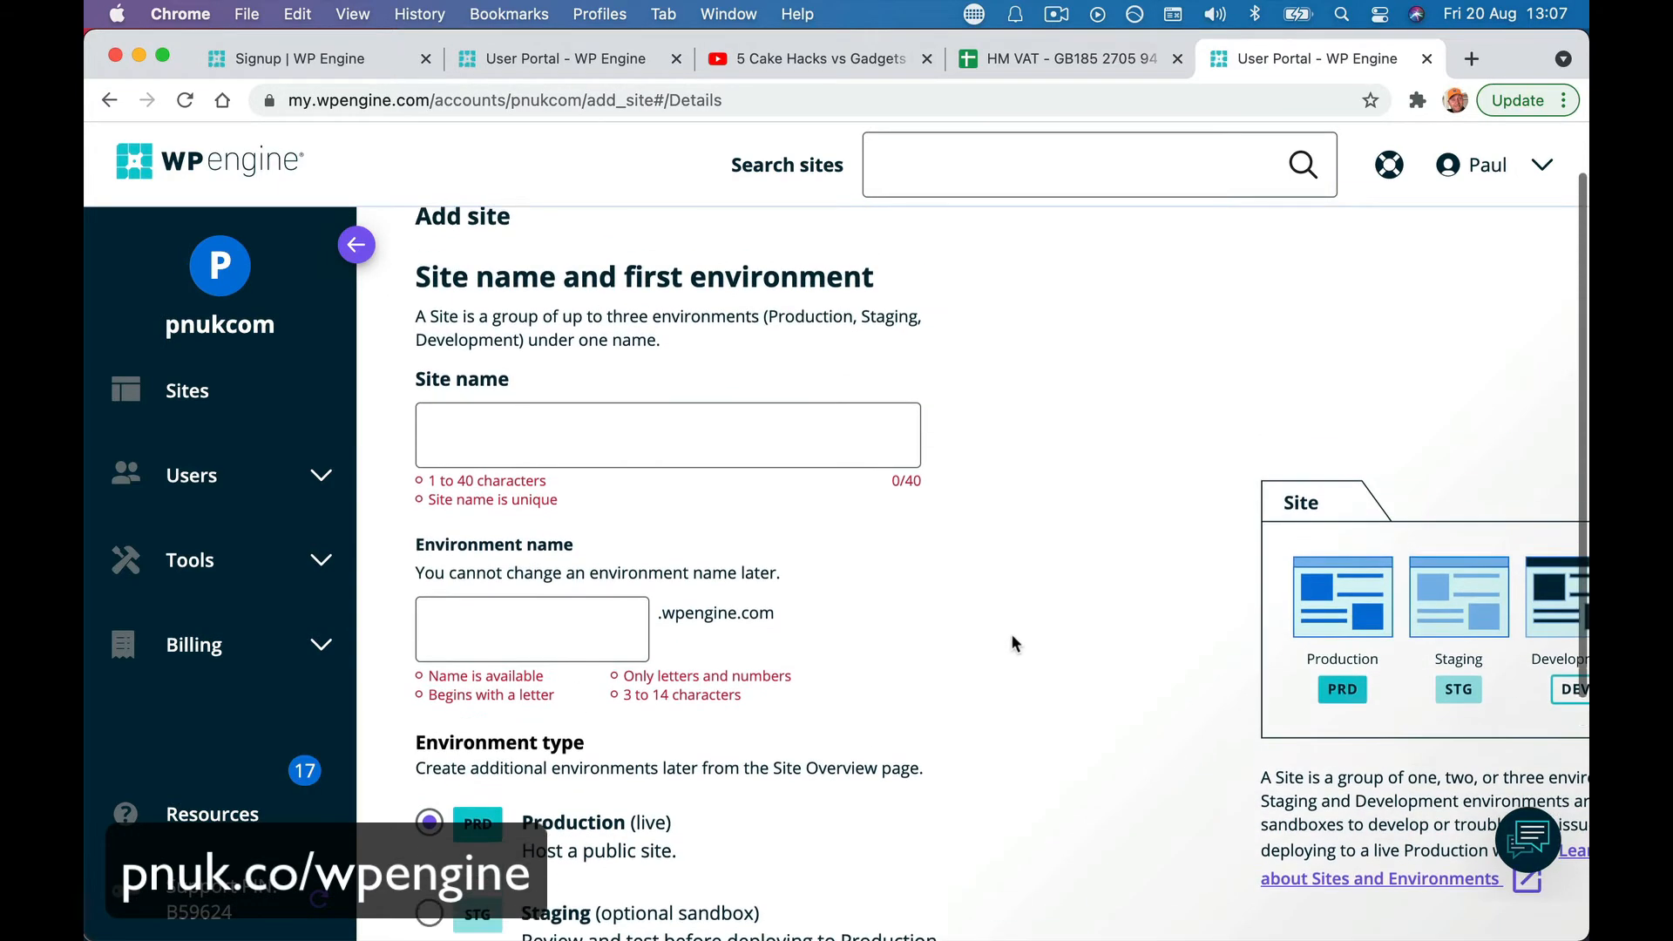
# - Name the new site 'PNUK Website'
pyautogui.click(793, 471)
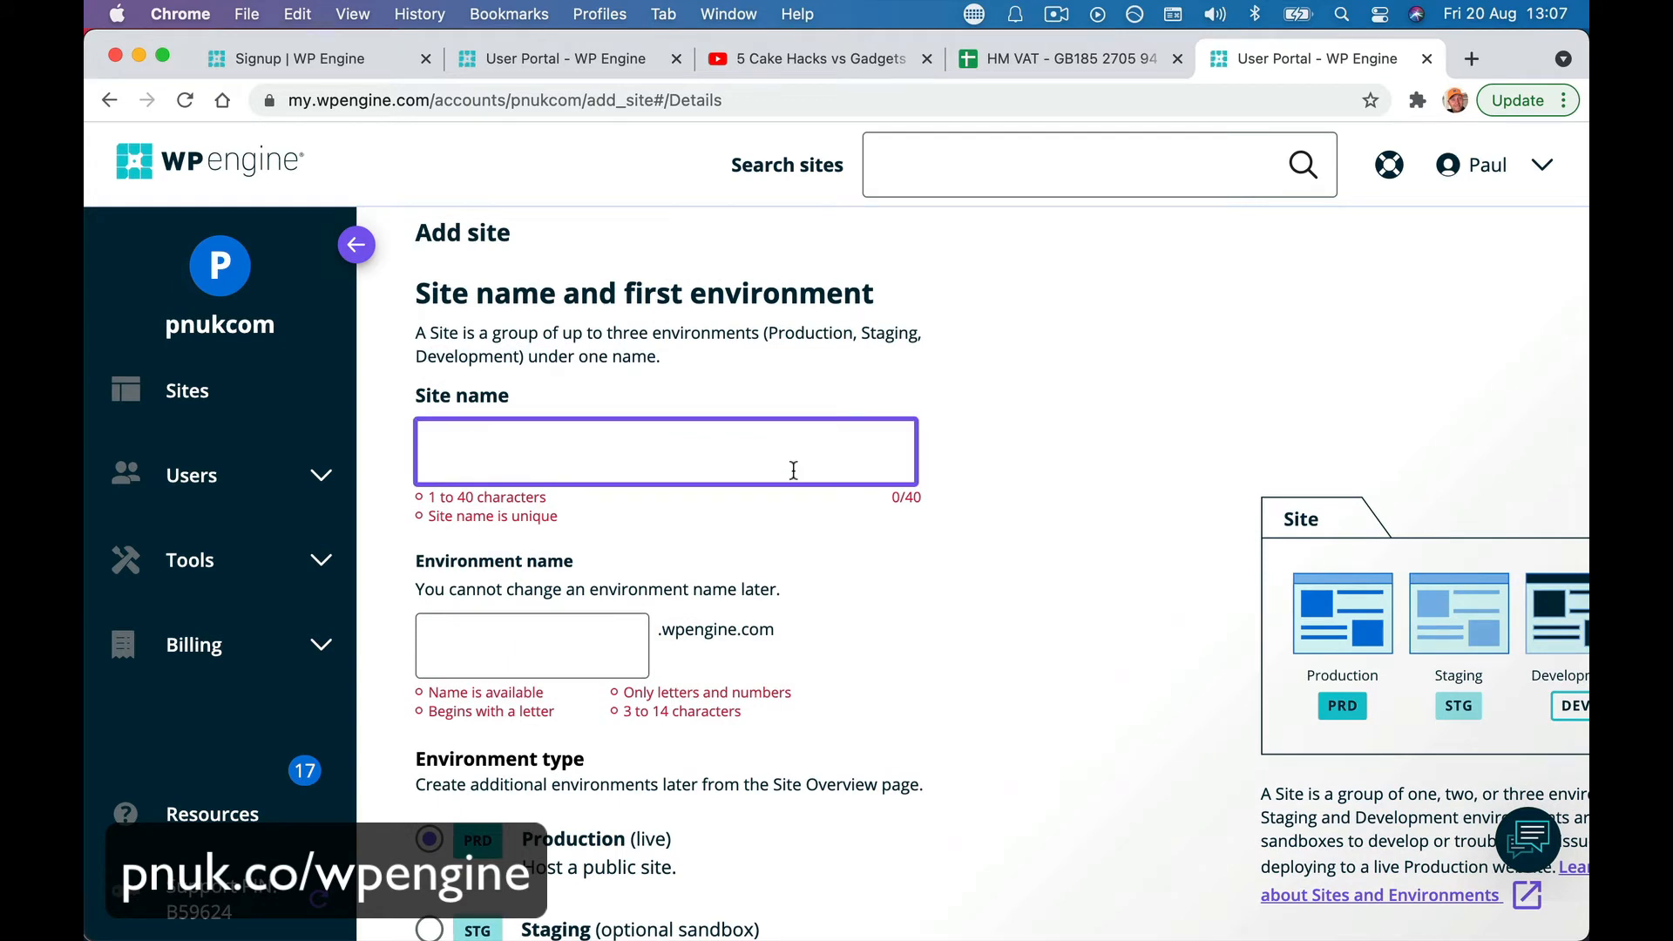
pyautogui.write('PNUK')
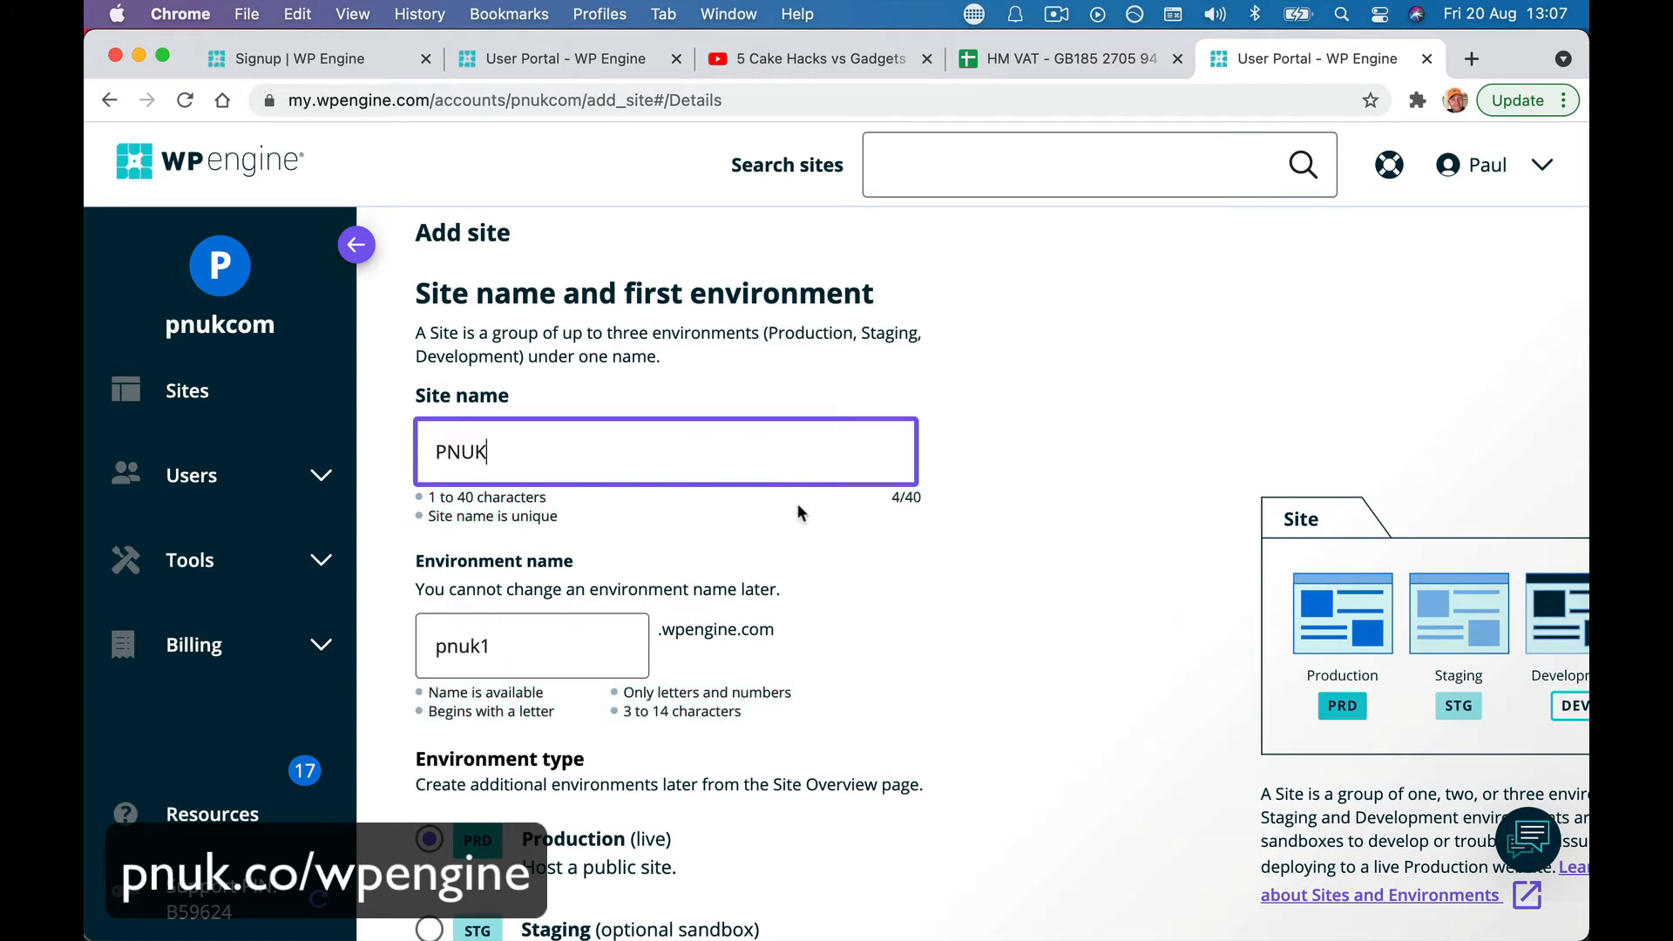
pyautogui.click(799, 510)
pyautogui.click(732, 465)
pyautogui.moveTo(416, 394); pyautogui.dragTo(501, 402)
pyautogui.click(510, 448)
pyautogui.scroll(-1, 552, 501)
pyautogui.write('Websi')
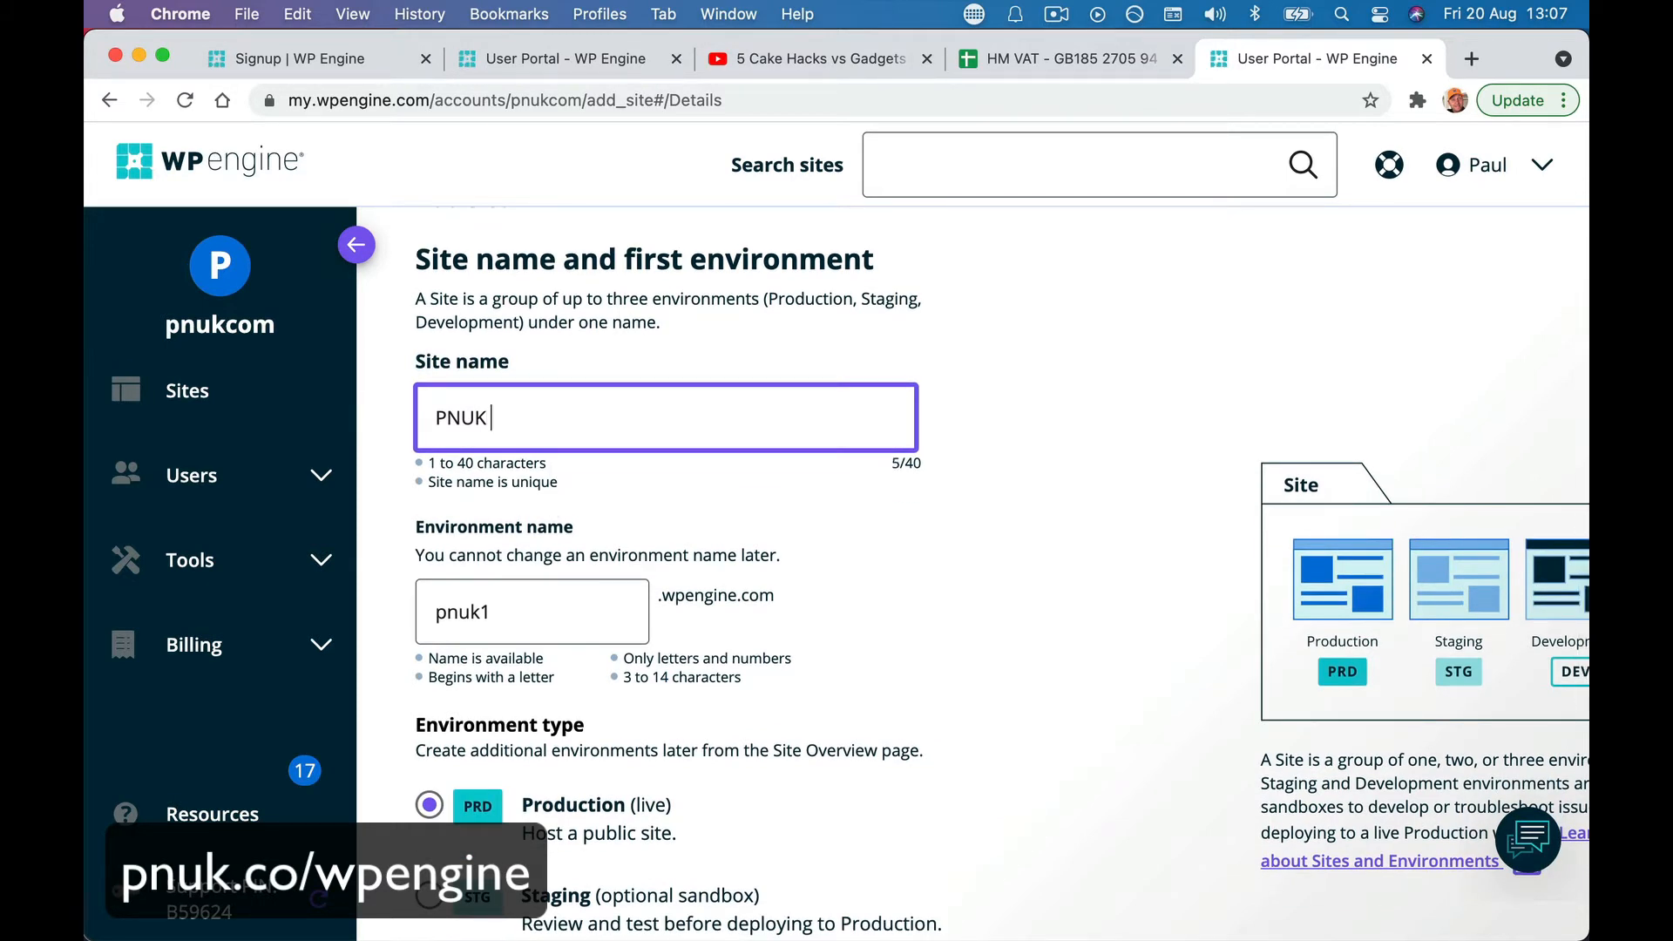
pyautogui.write('te')
# - Edit the environment name to pnukwebsite
pyautogui.click(510, 613)
pyautogui.doubleClick(520, 614)
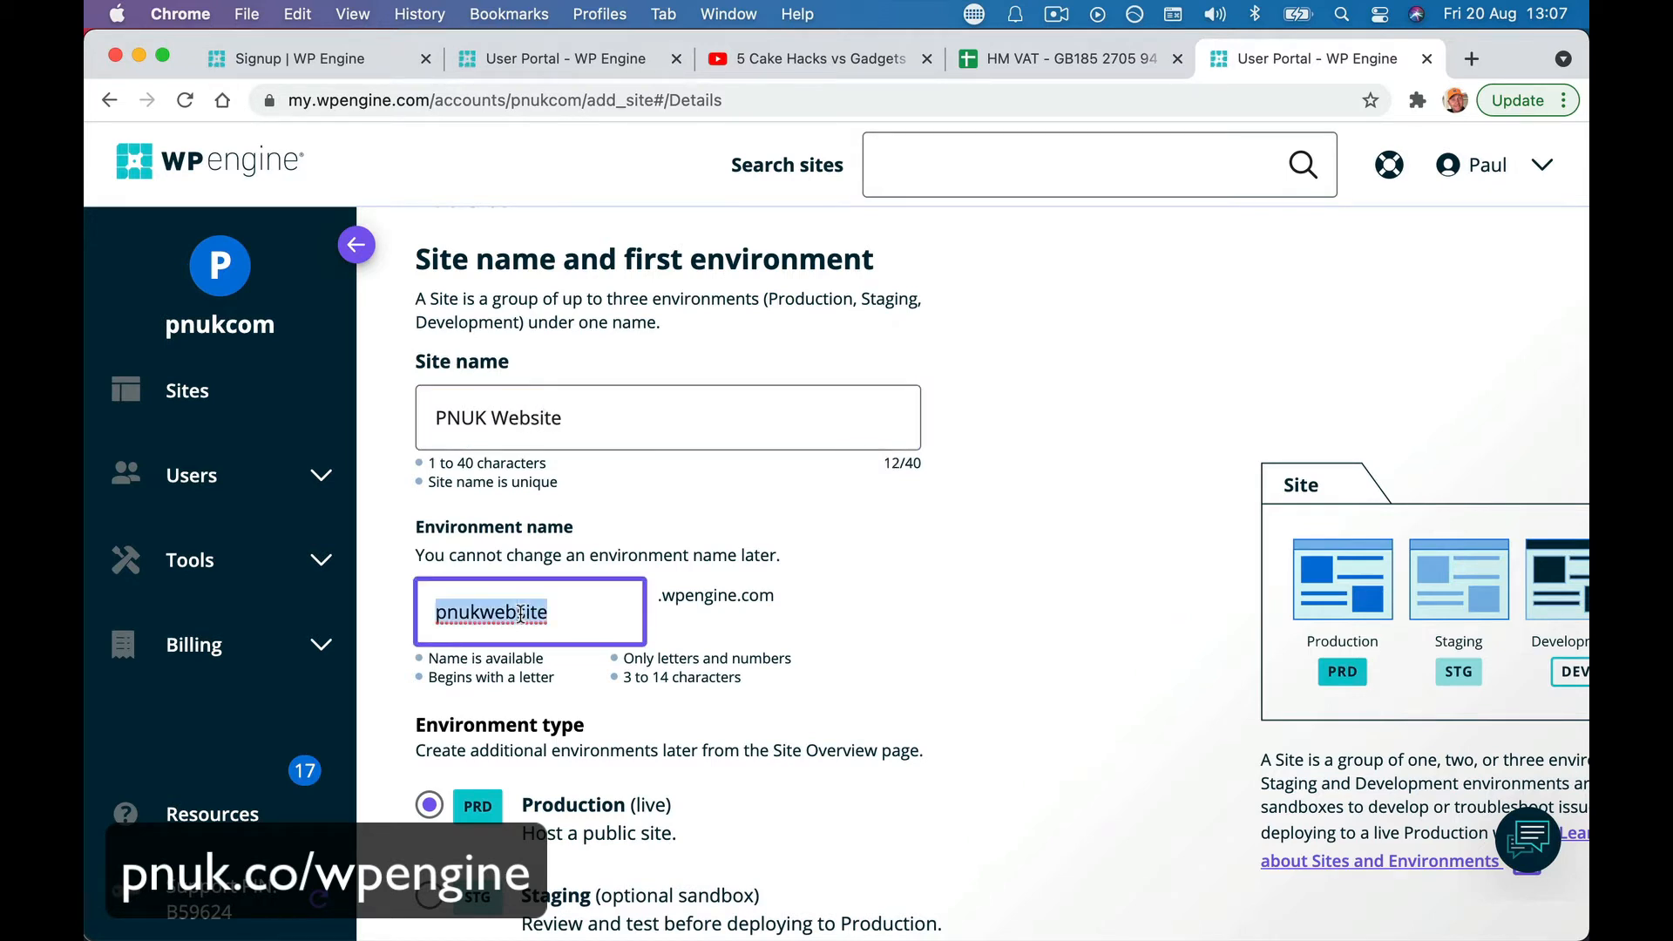
pyautogui.click(556, 612)
pyautogui.press('BackSpace')
pyautogui.press('BackSpace')
pyautogui.press('BackSpace')
pyautogui.press('BackSpace')
pyautogui.press('BackSpace')
pyautogui.press('BackSpace')
pyautogui.press('BackSpace')
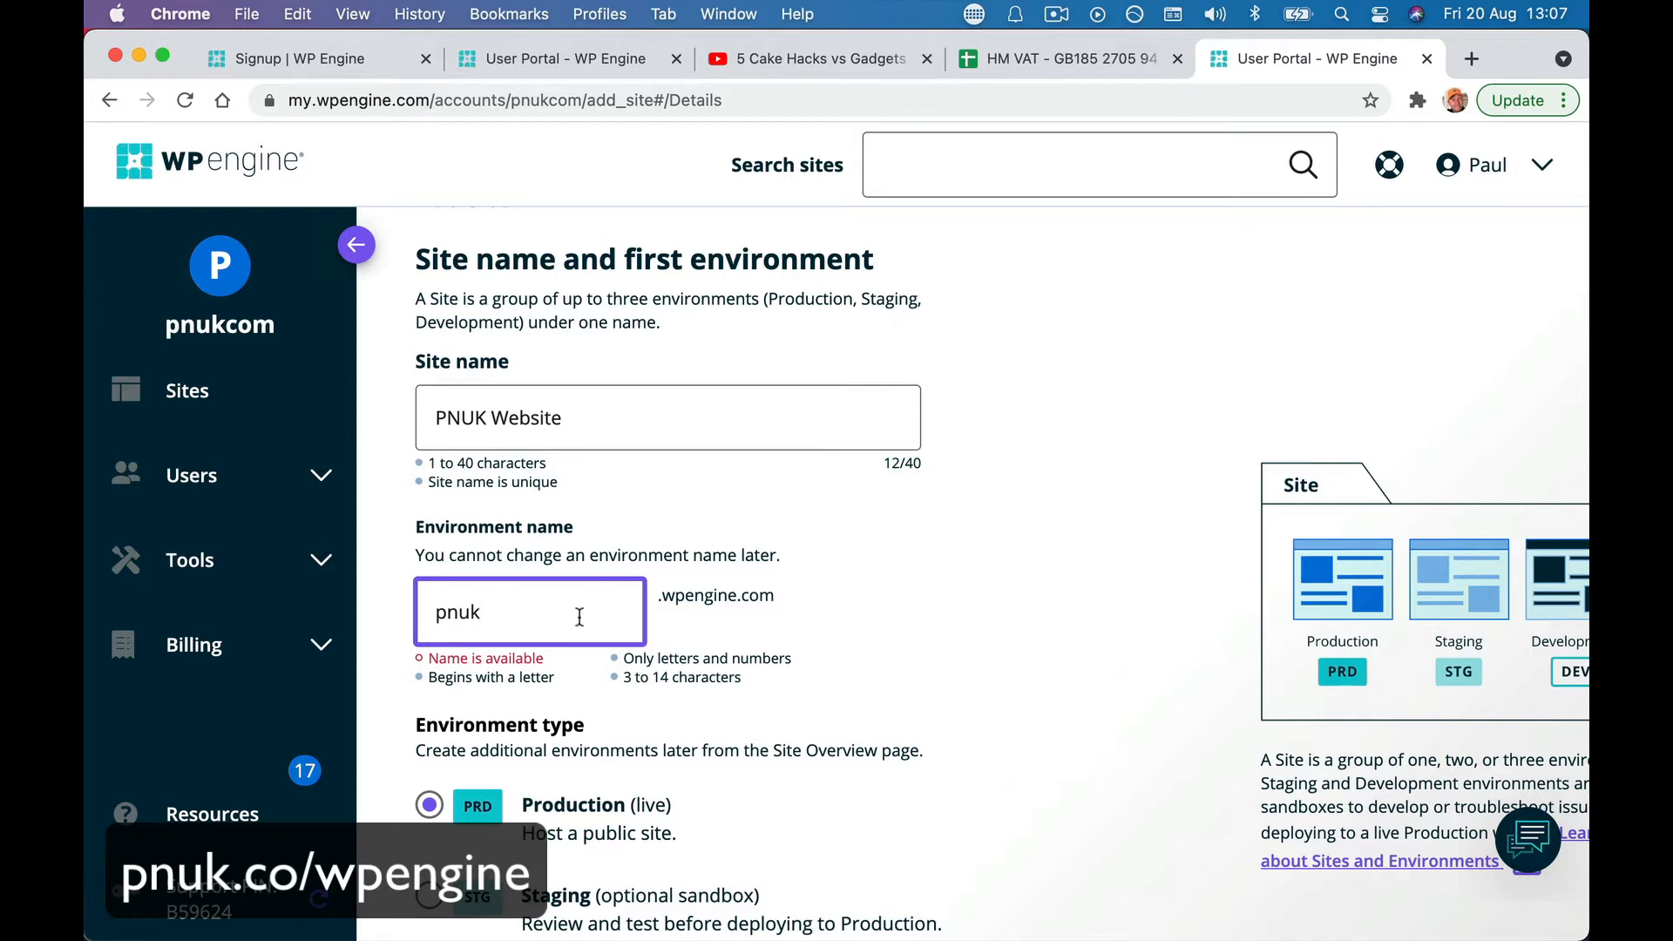
pyautogui.write('com')
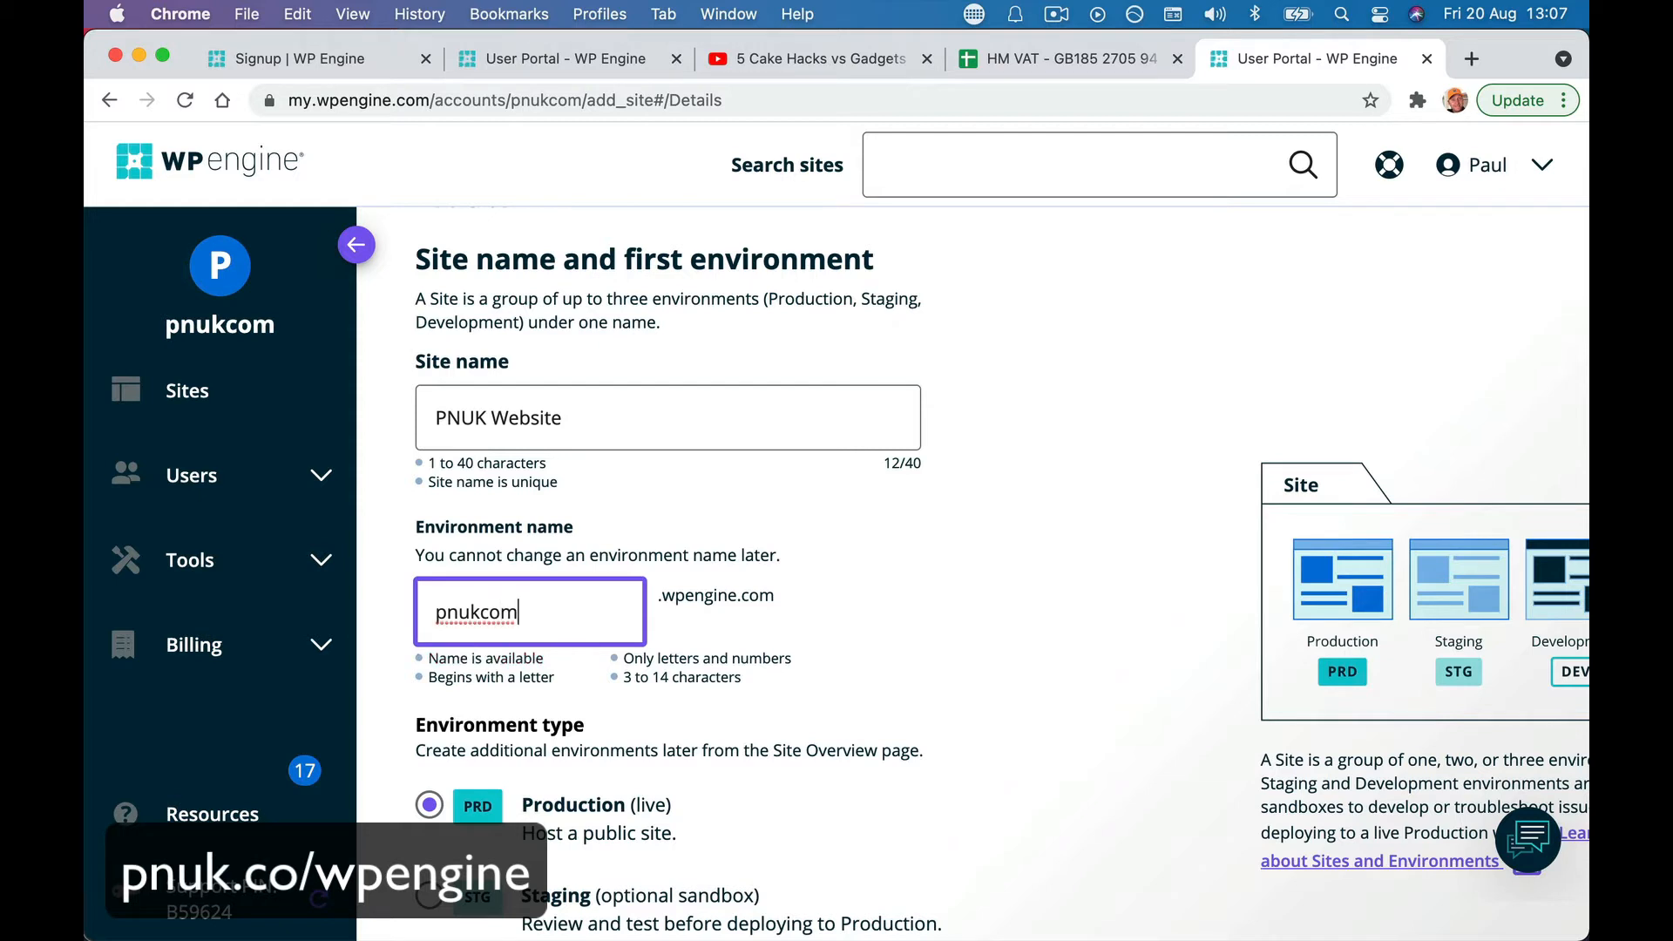
pyautogui.click(710, 625)
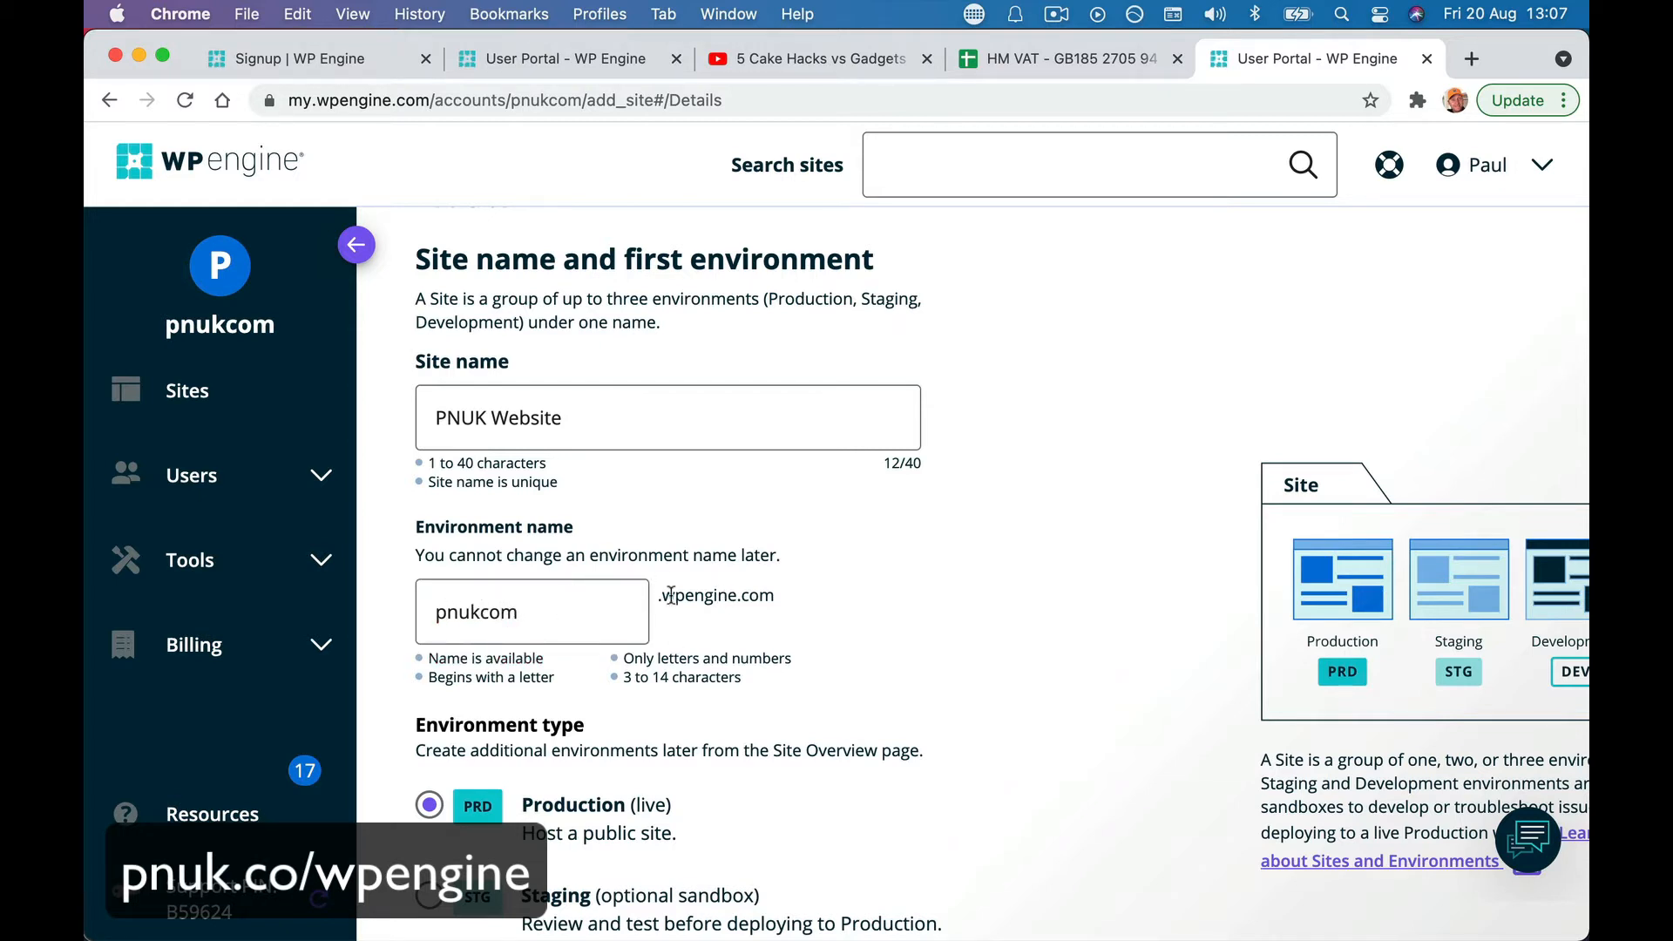
# - Choose the Production environment type and create the site
pyautogui.scroll(-3, 662, 741)
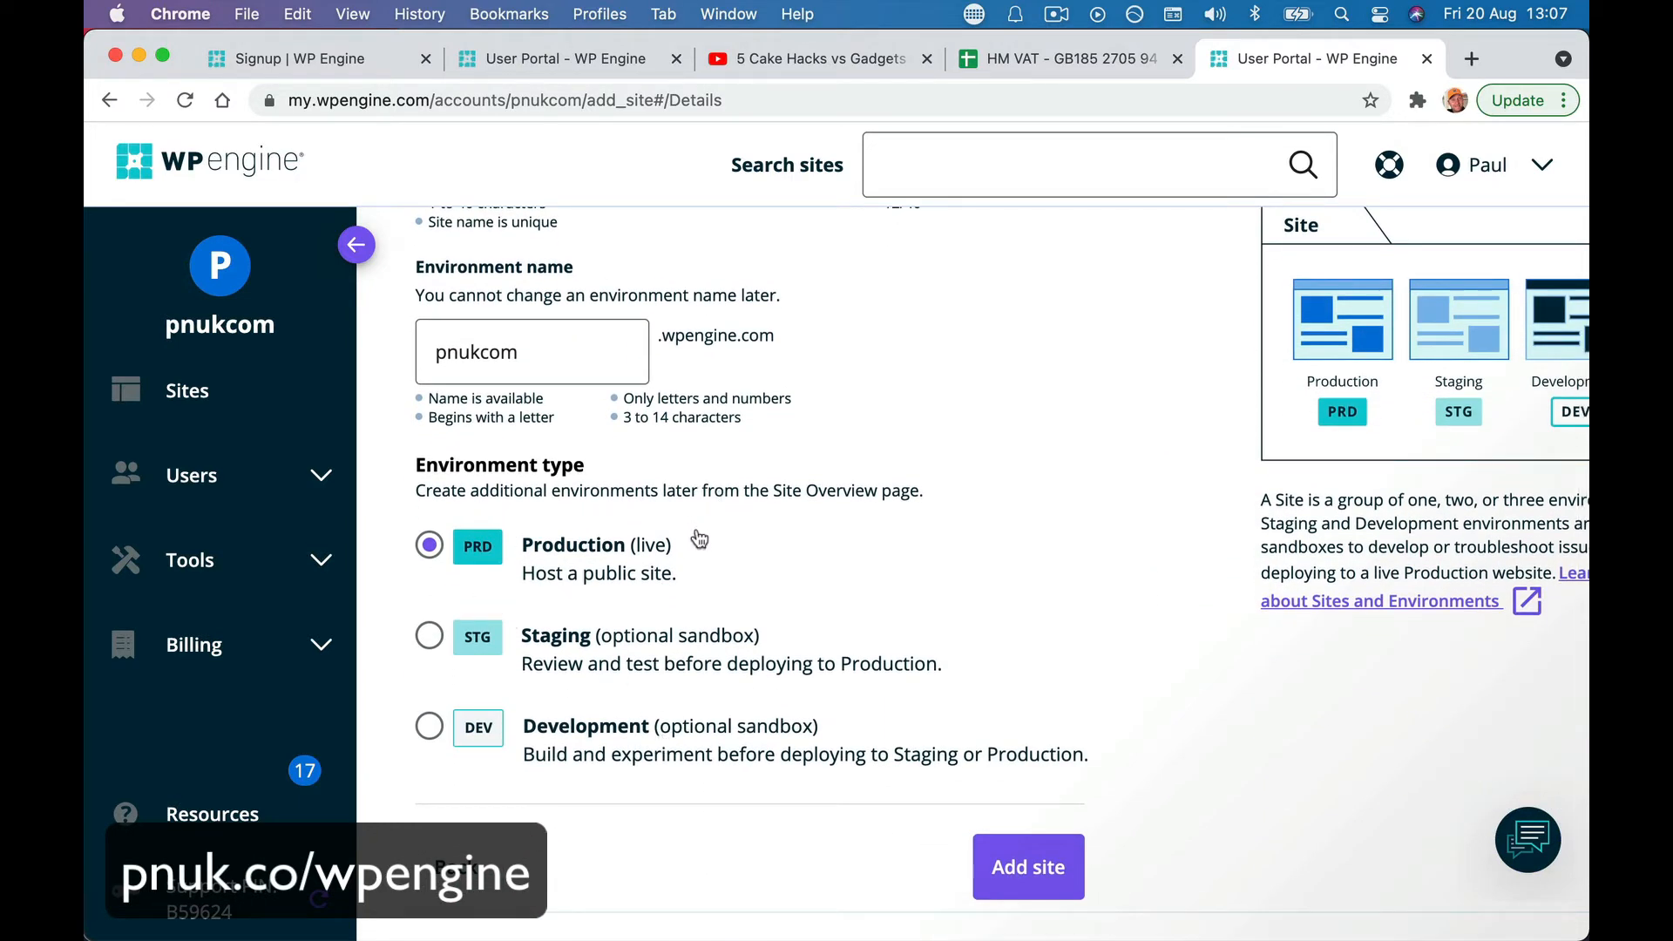
pyautogui.click(429, 636)
pyautogui.click(429, 726)
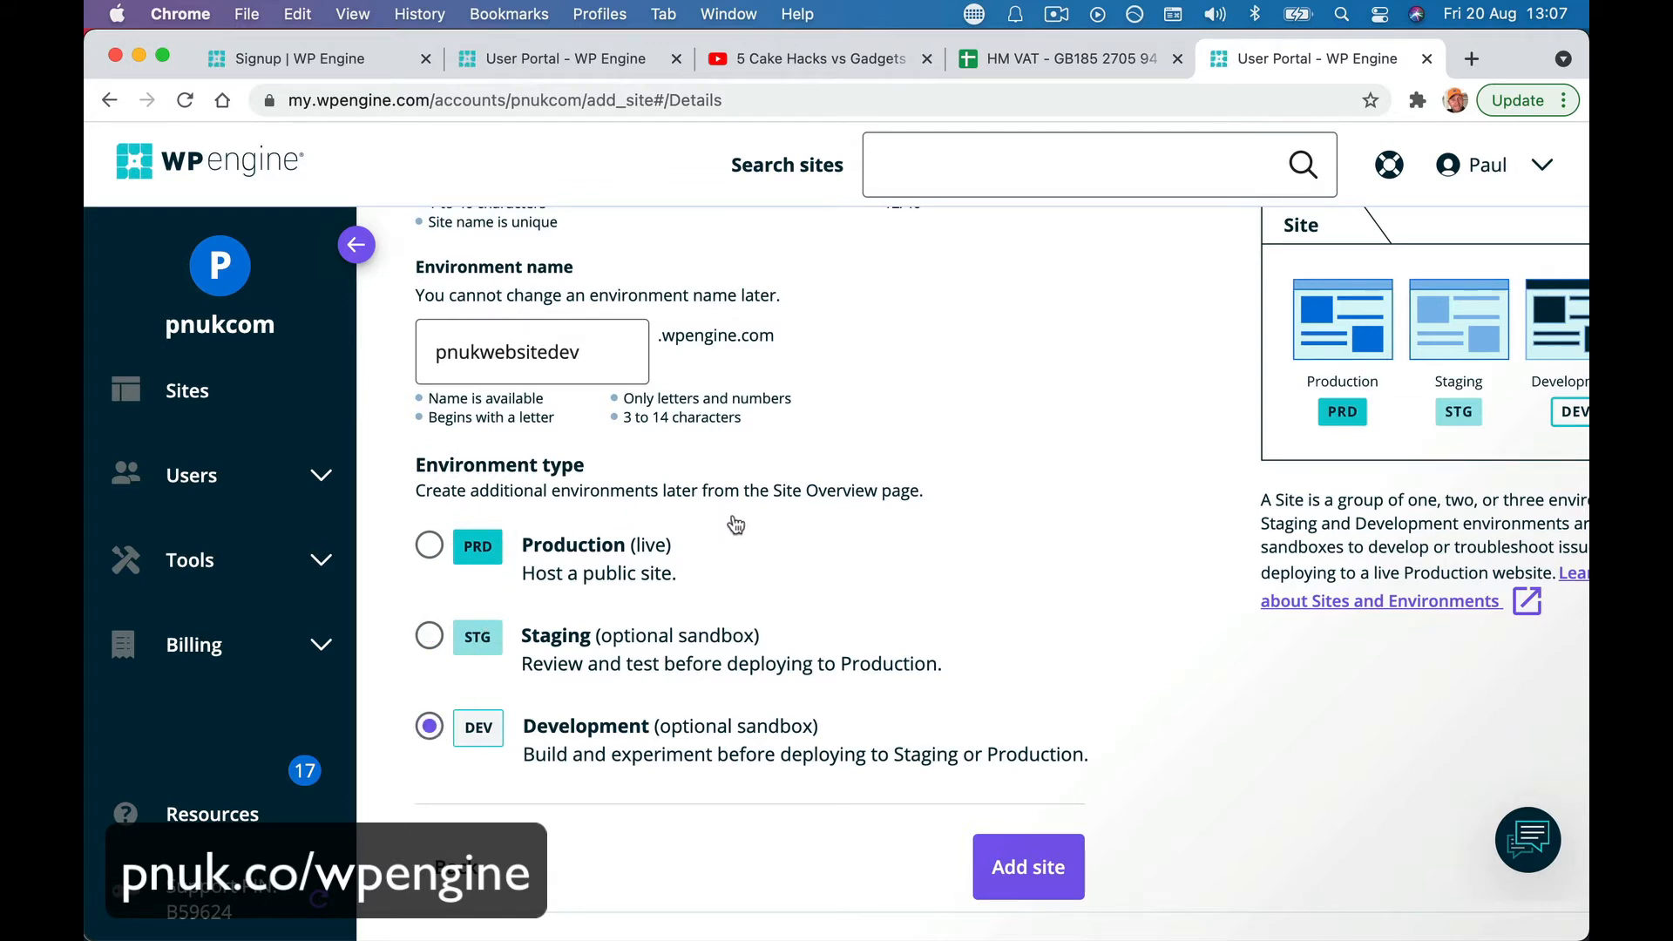
pyautogui.click(430, 560)
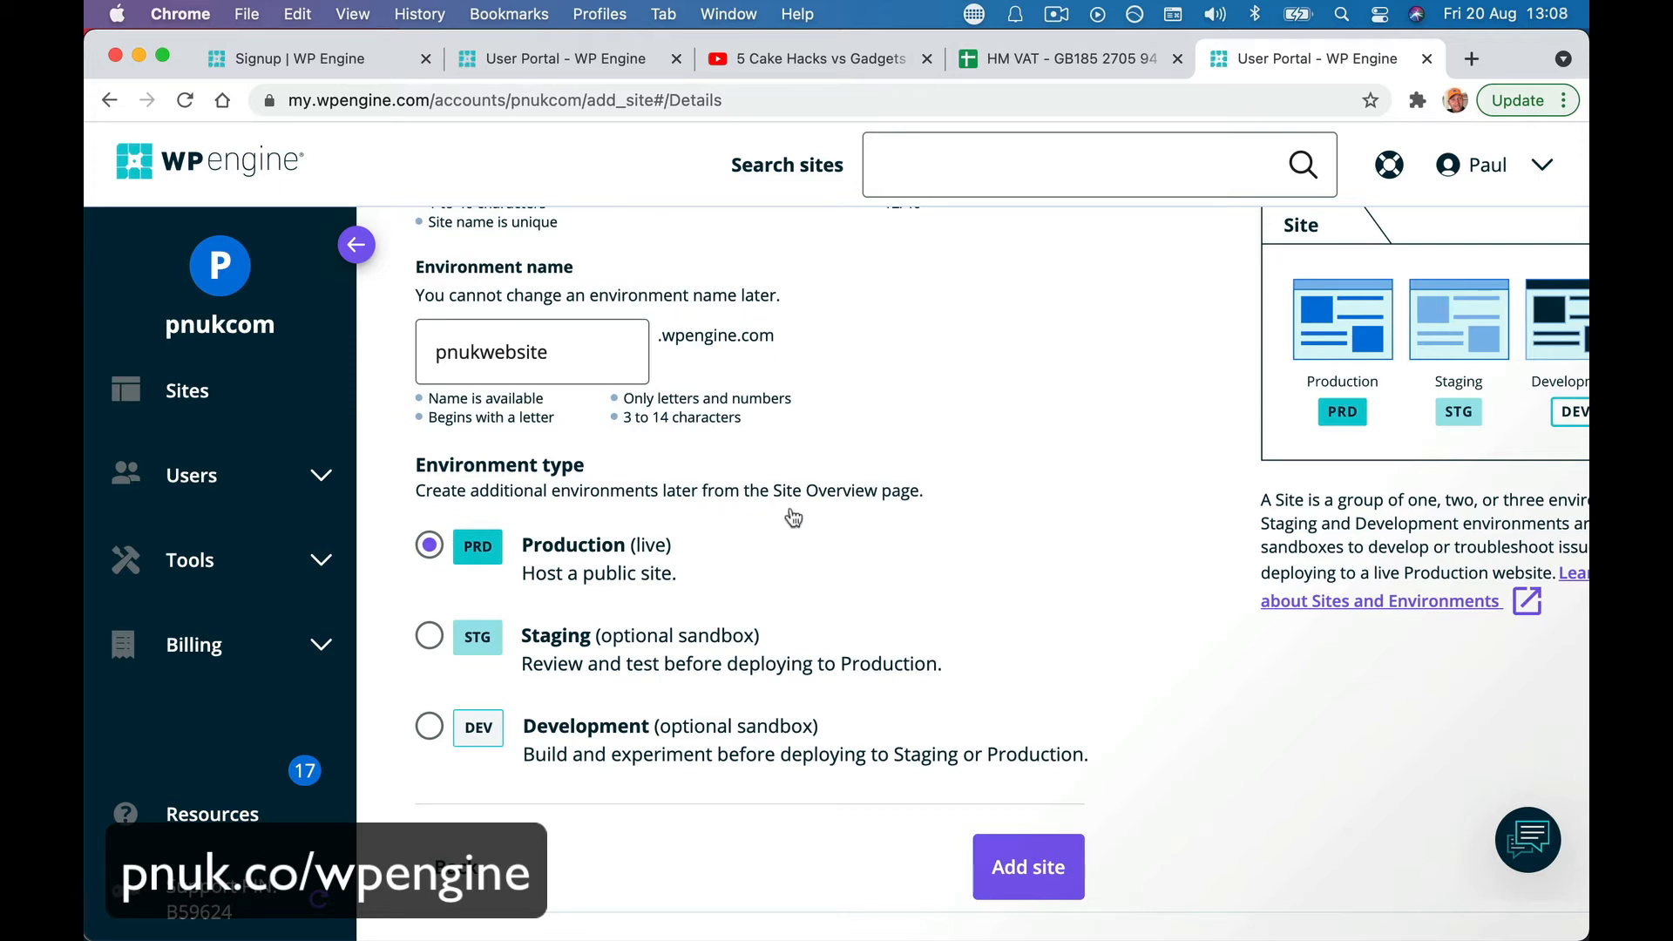
pyautogui.click(1014, 863)
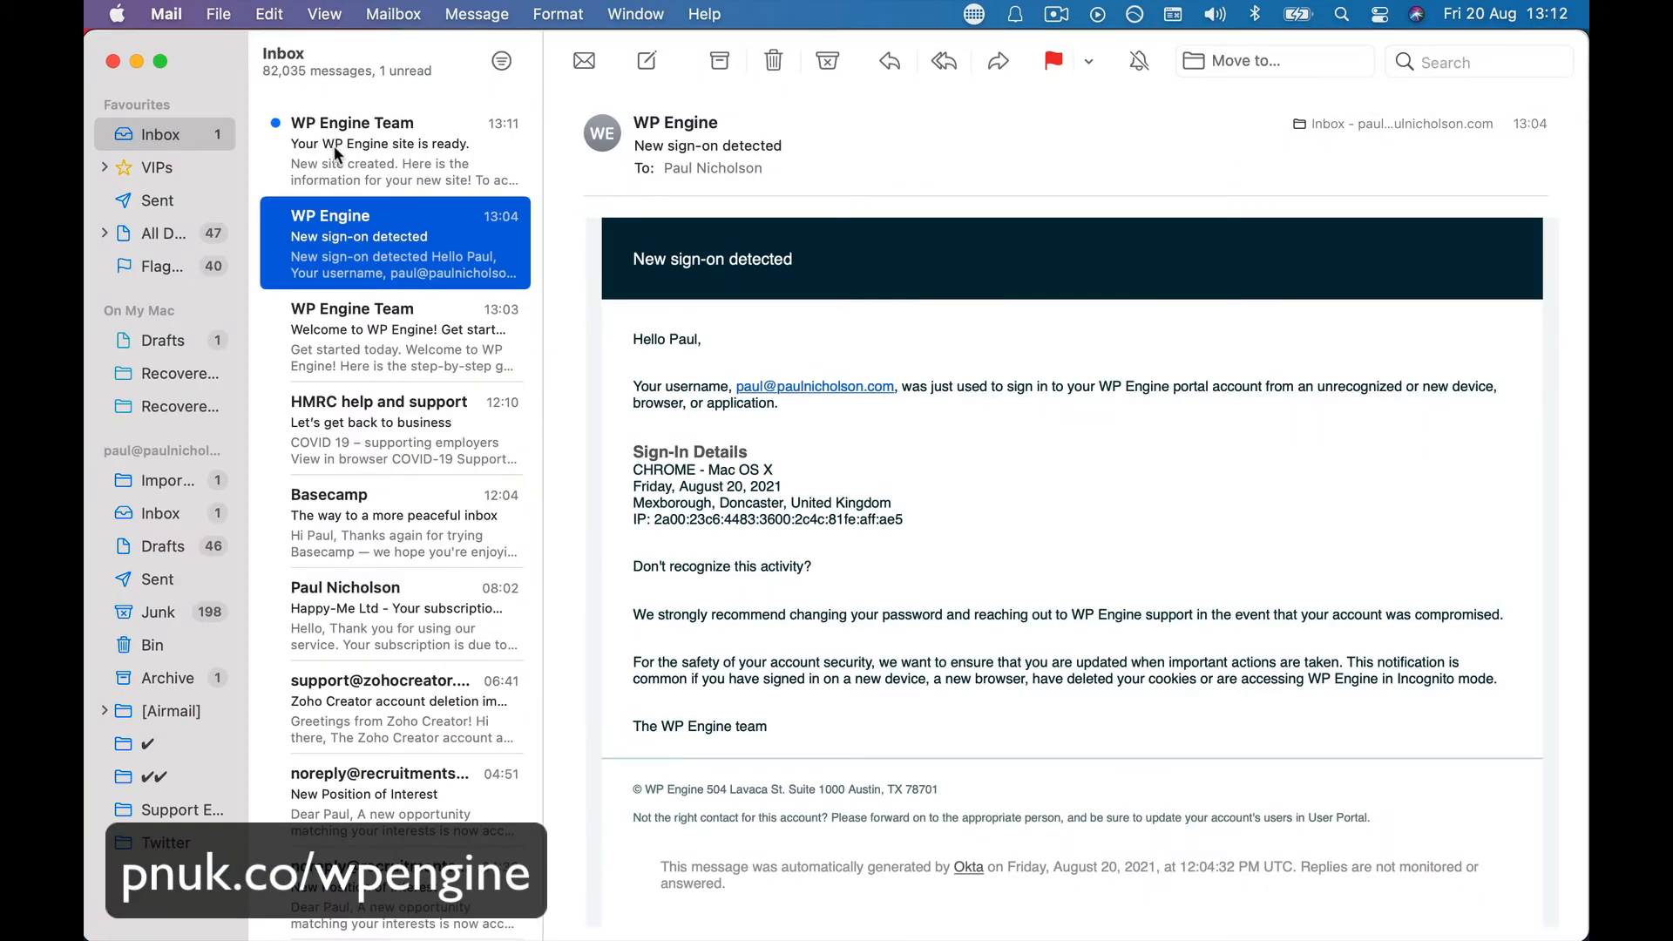
# - Open the 'Your WP Engine site is ready' email in Mail
pyautogui.click(336, 154)
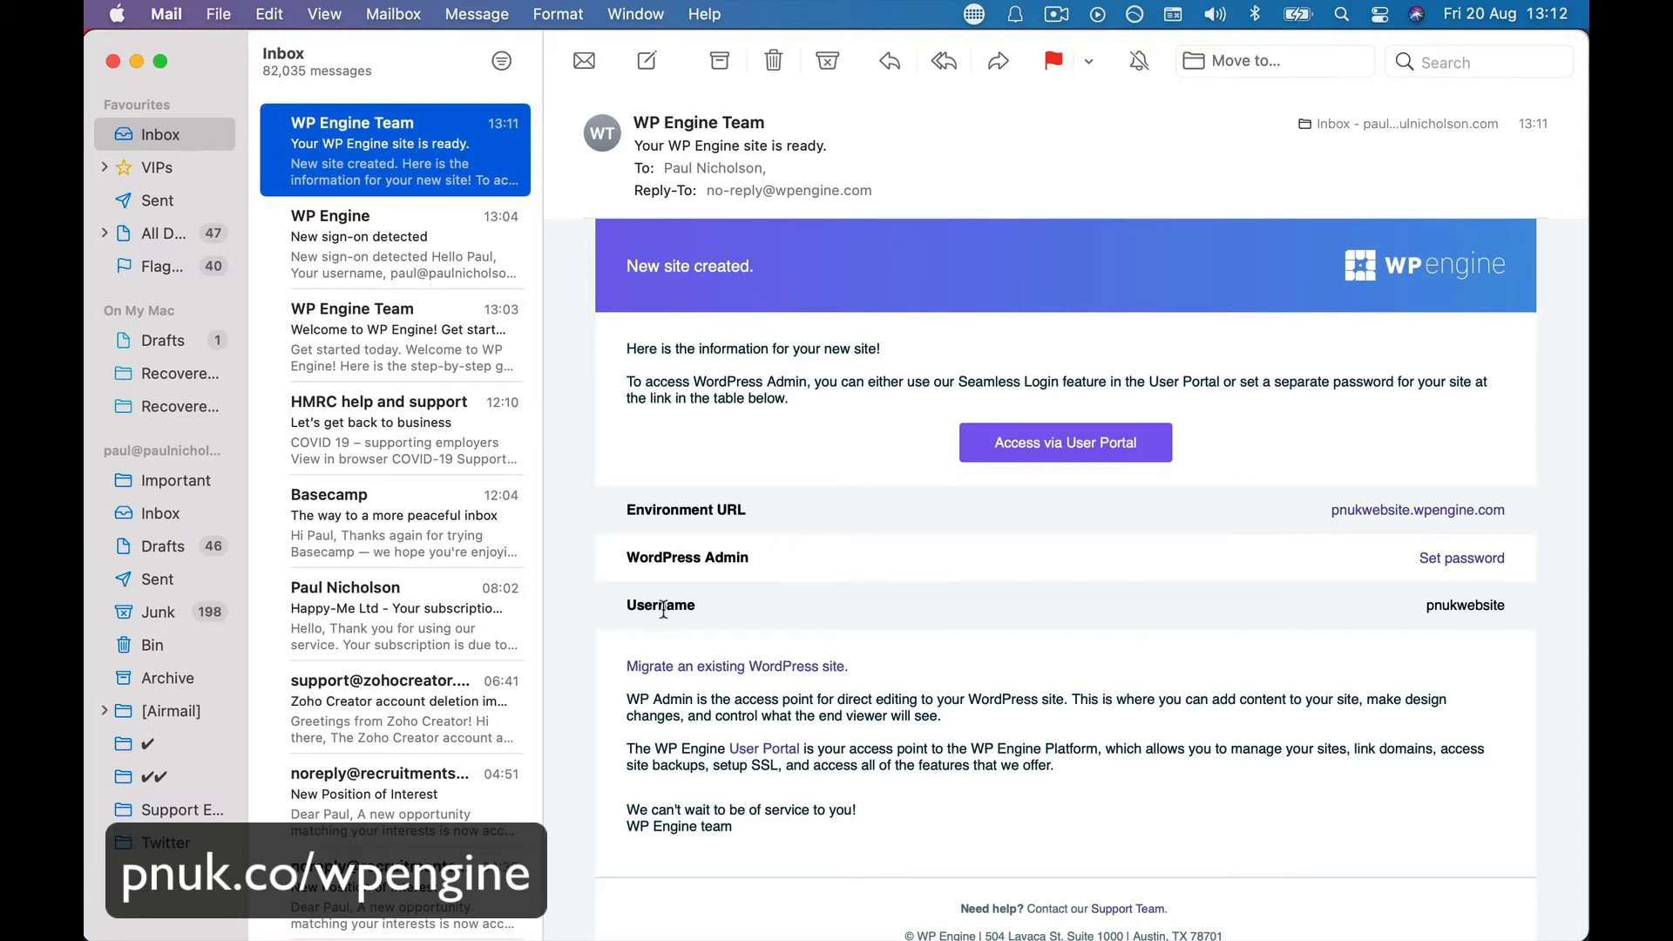
# - Note the site's username in the email and follow the Set password link
pyautogui.moveTo(629, 608); pyautogui.dragTo(752, 601)
pyautogui.moveTo(1429, 608); pyautogui.dragTo(1524, 609)
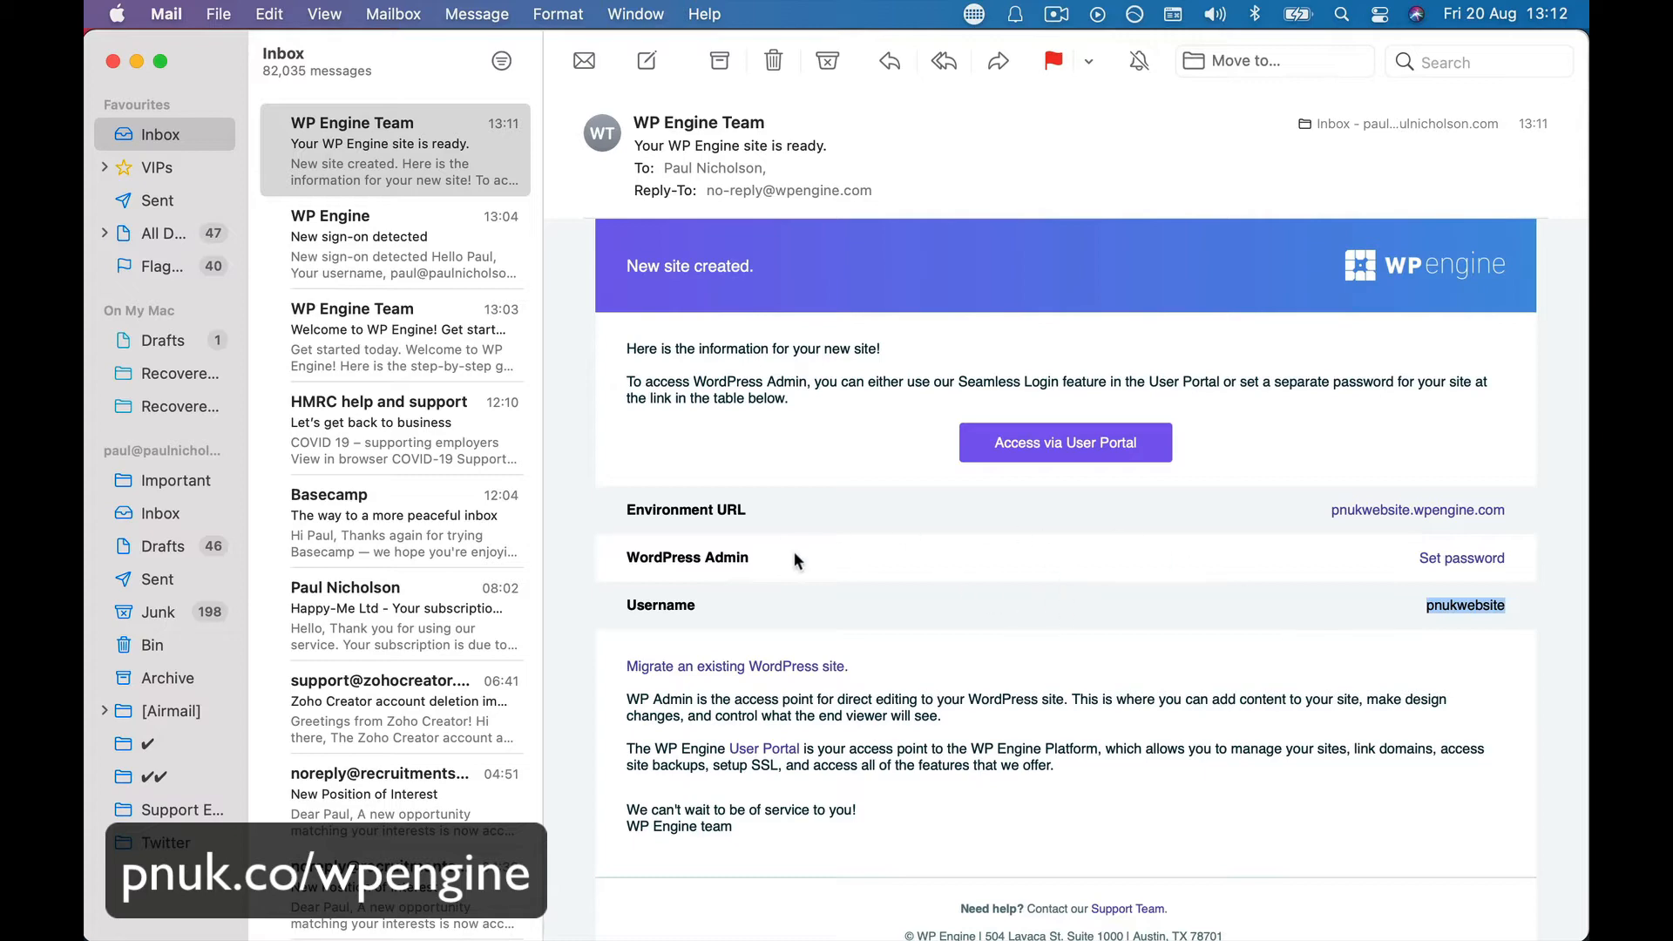
pyautogui.click(1429, 560)
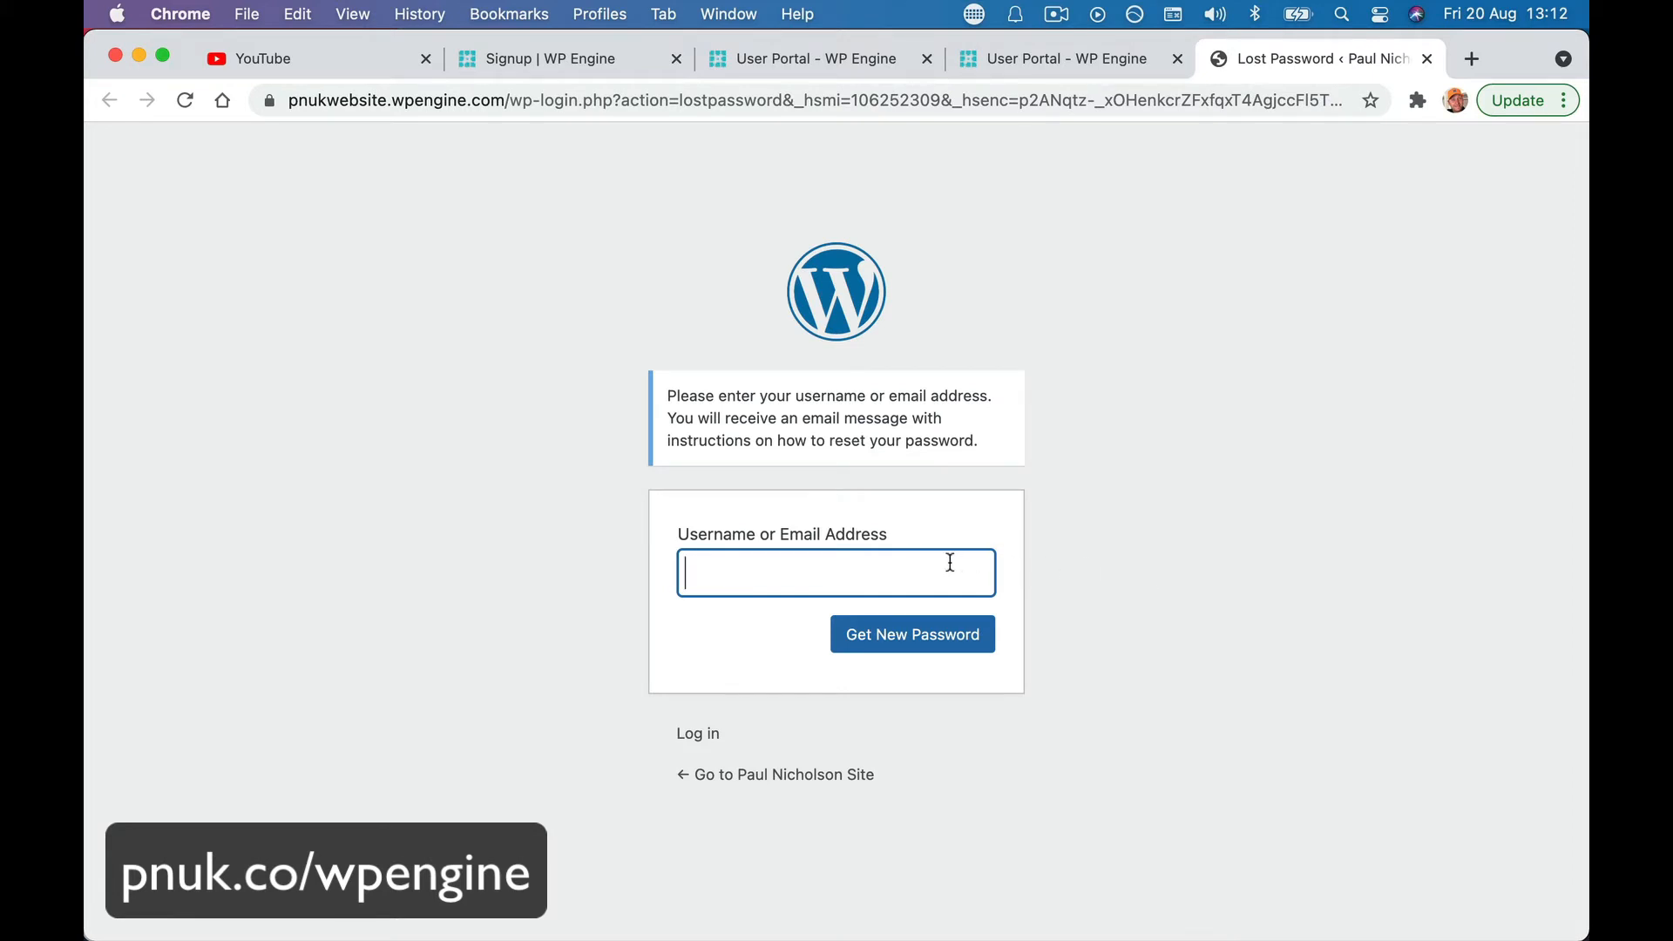
# - Request a WordPress password-reset email for the site's username, then return to Mail
pyautogui.write('pnukwebsite')
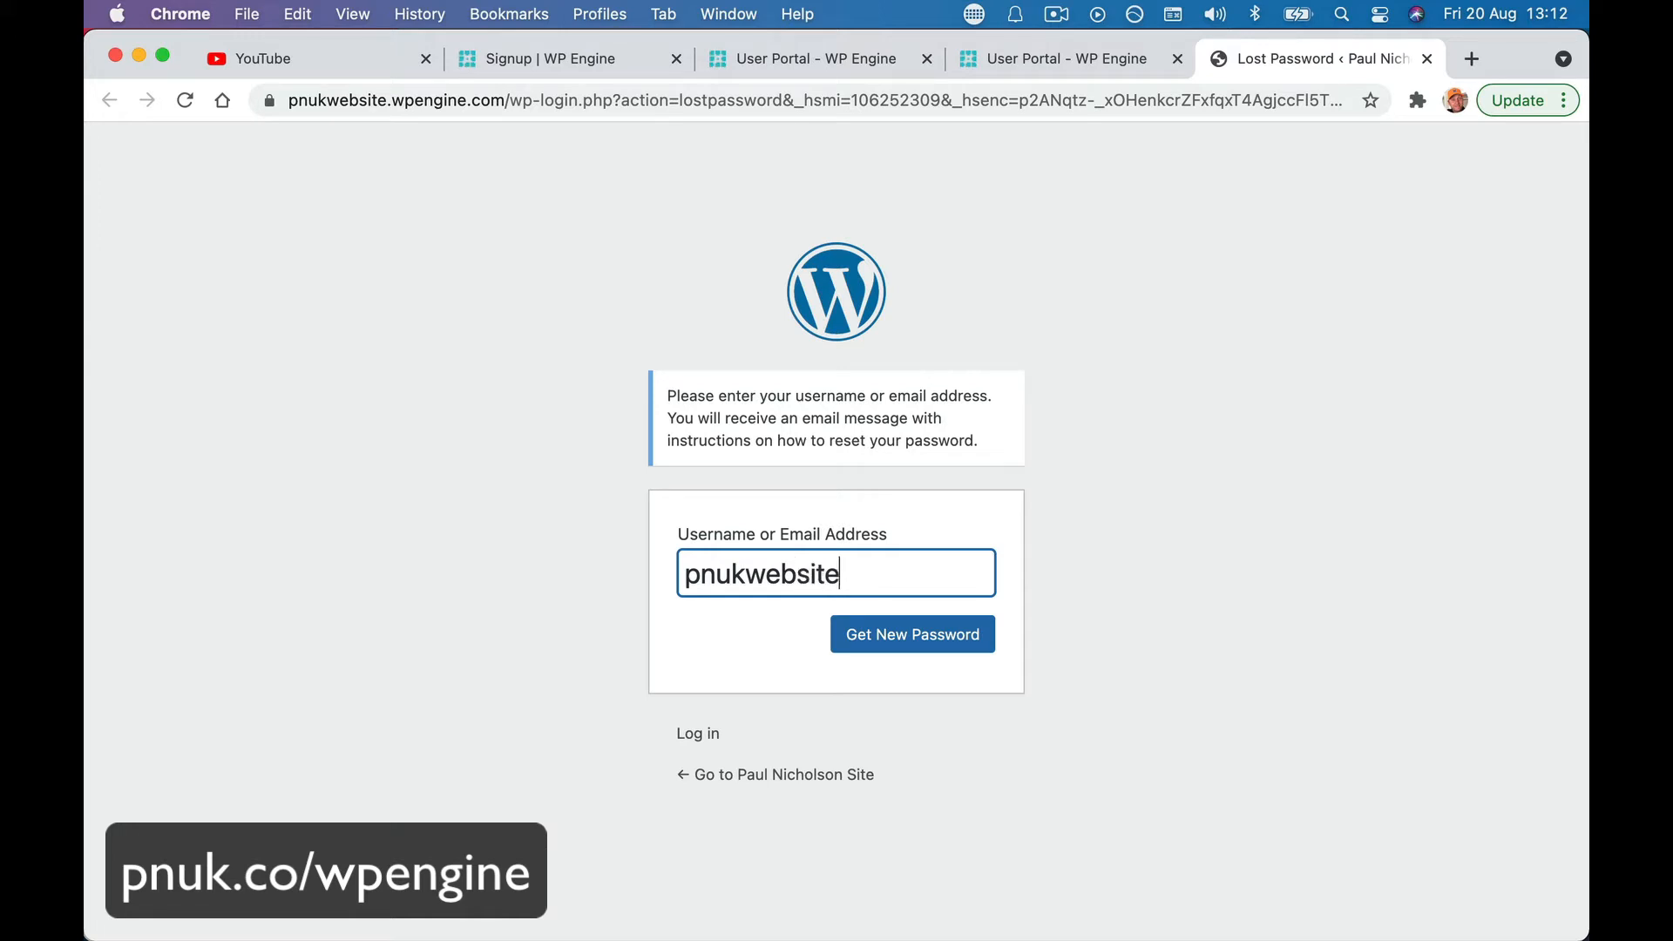
pyautogui.click(955, 638)
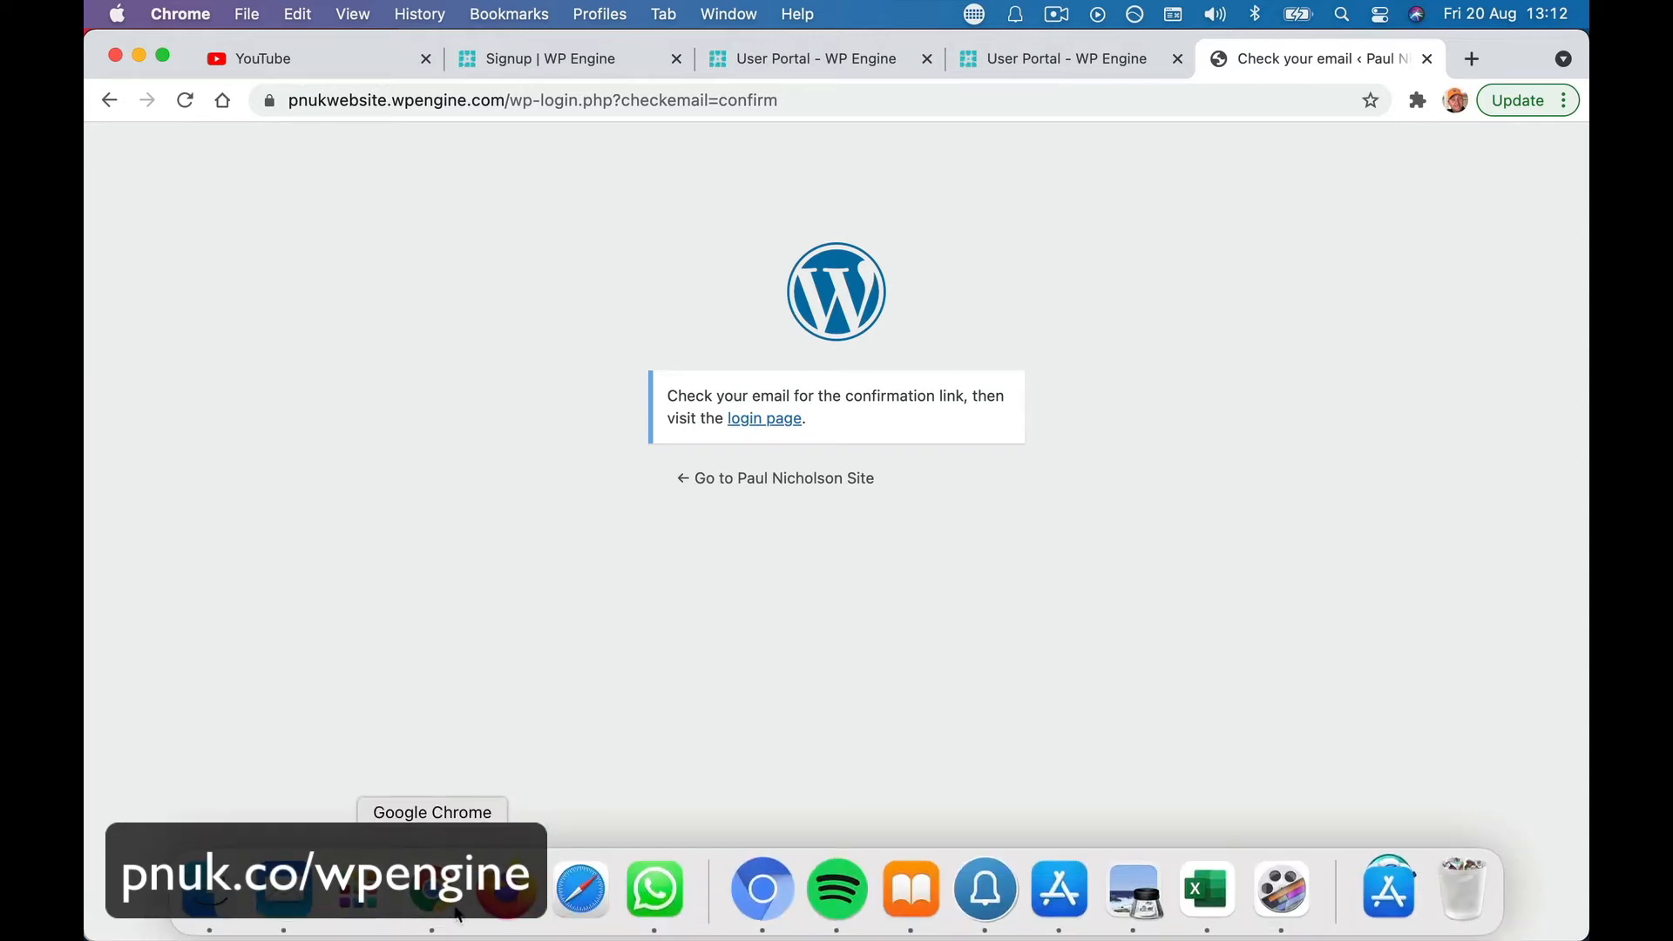
pyautogui.click(283, 889)
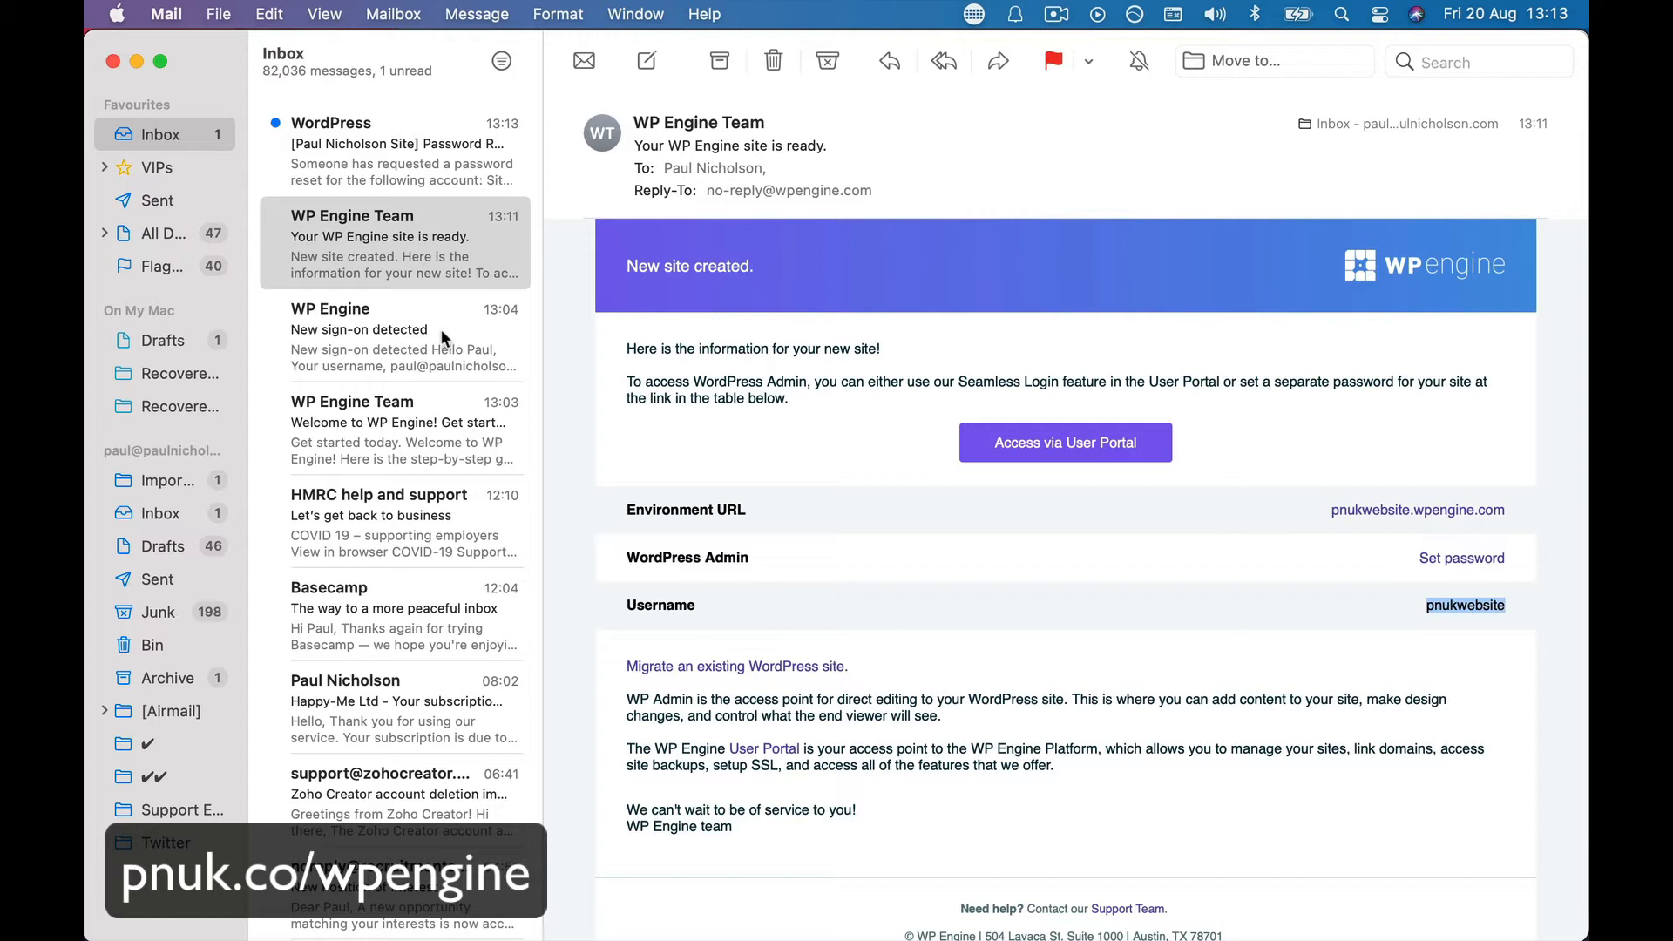
# - Open the WordPress Password Reset email and follow its reset link
pyautogui.click(368, 184)
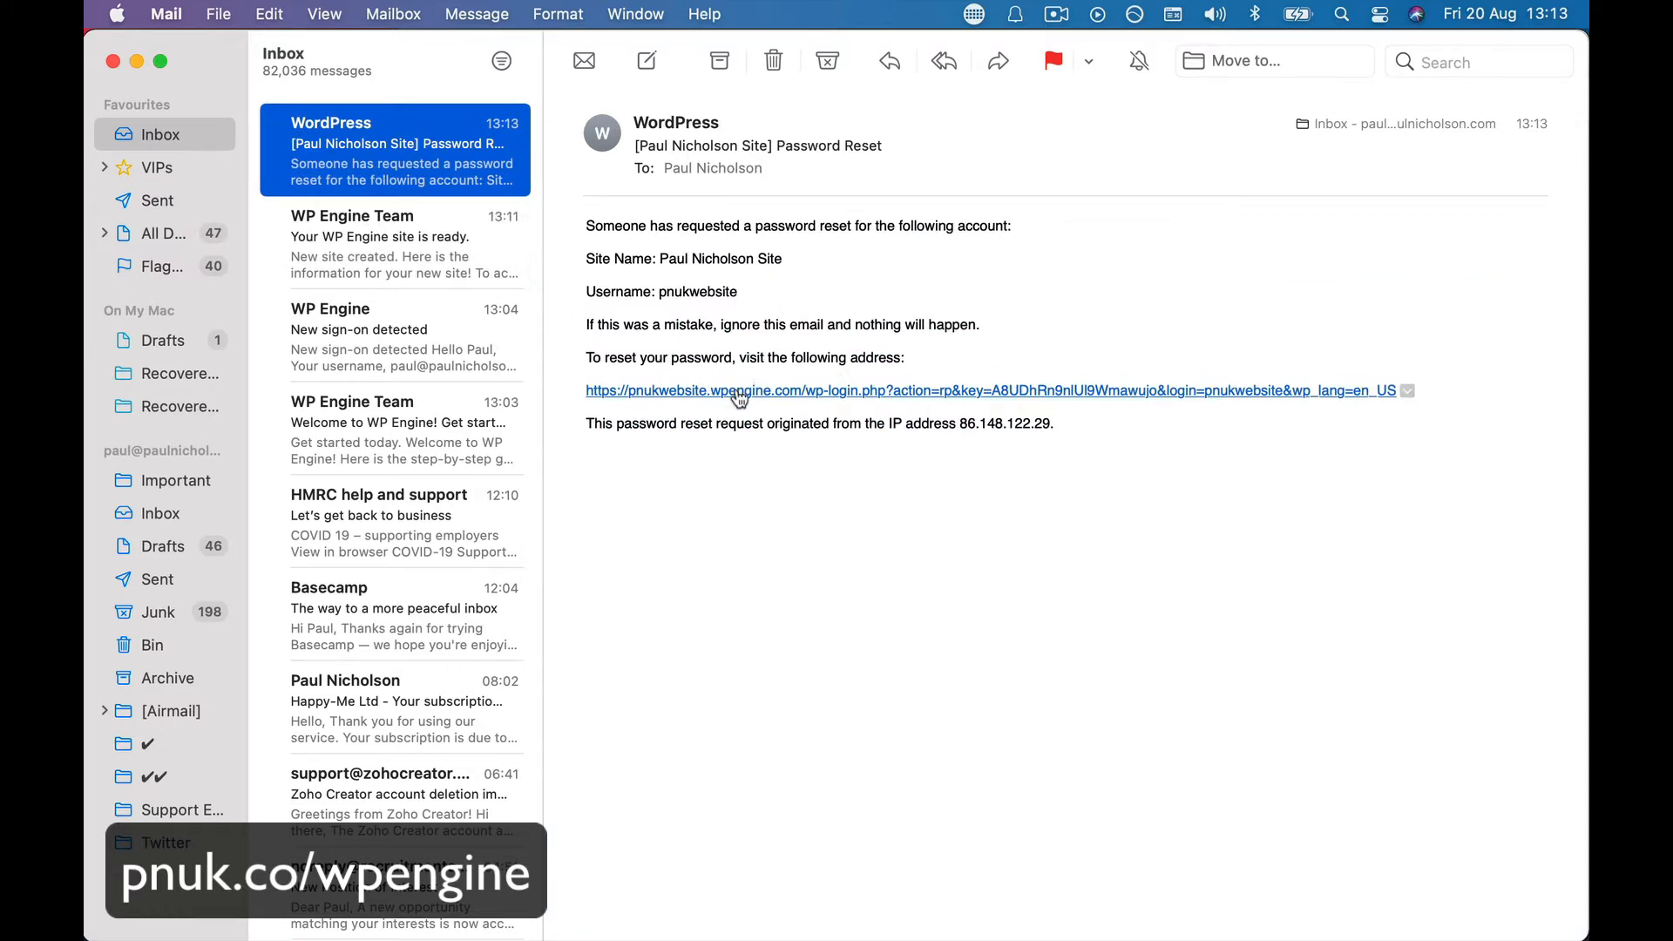
pyautogui.click(737, 391)
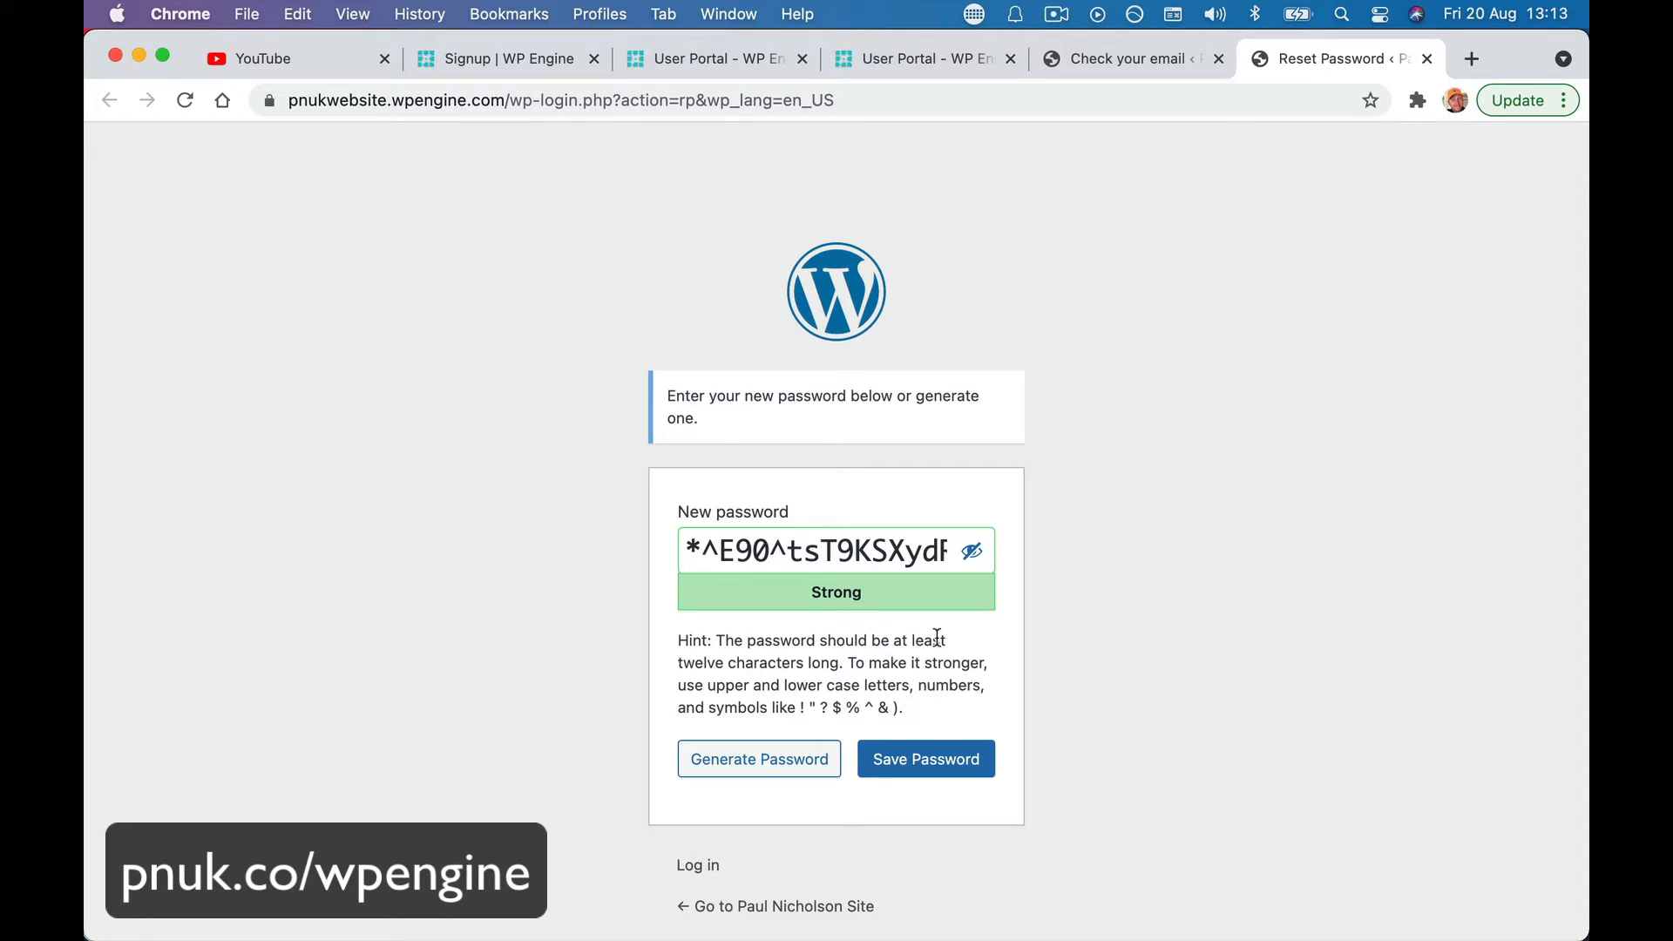
pyautogui.click(908, 751)
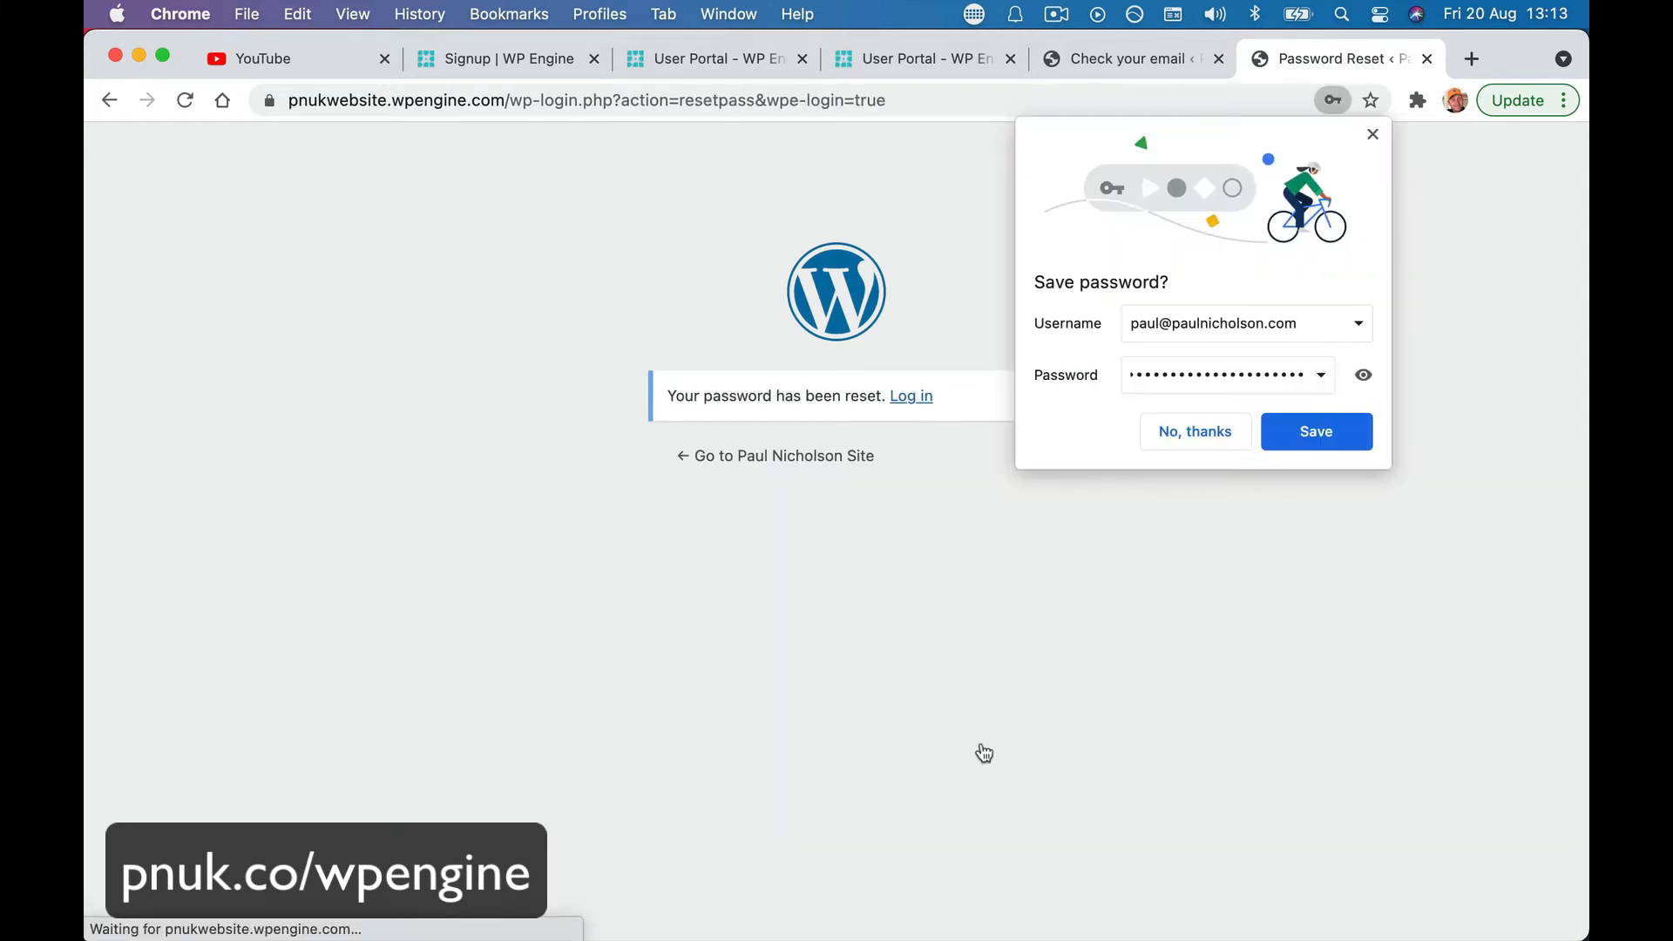
pyautogui.click(1286, 503)
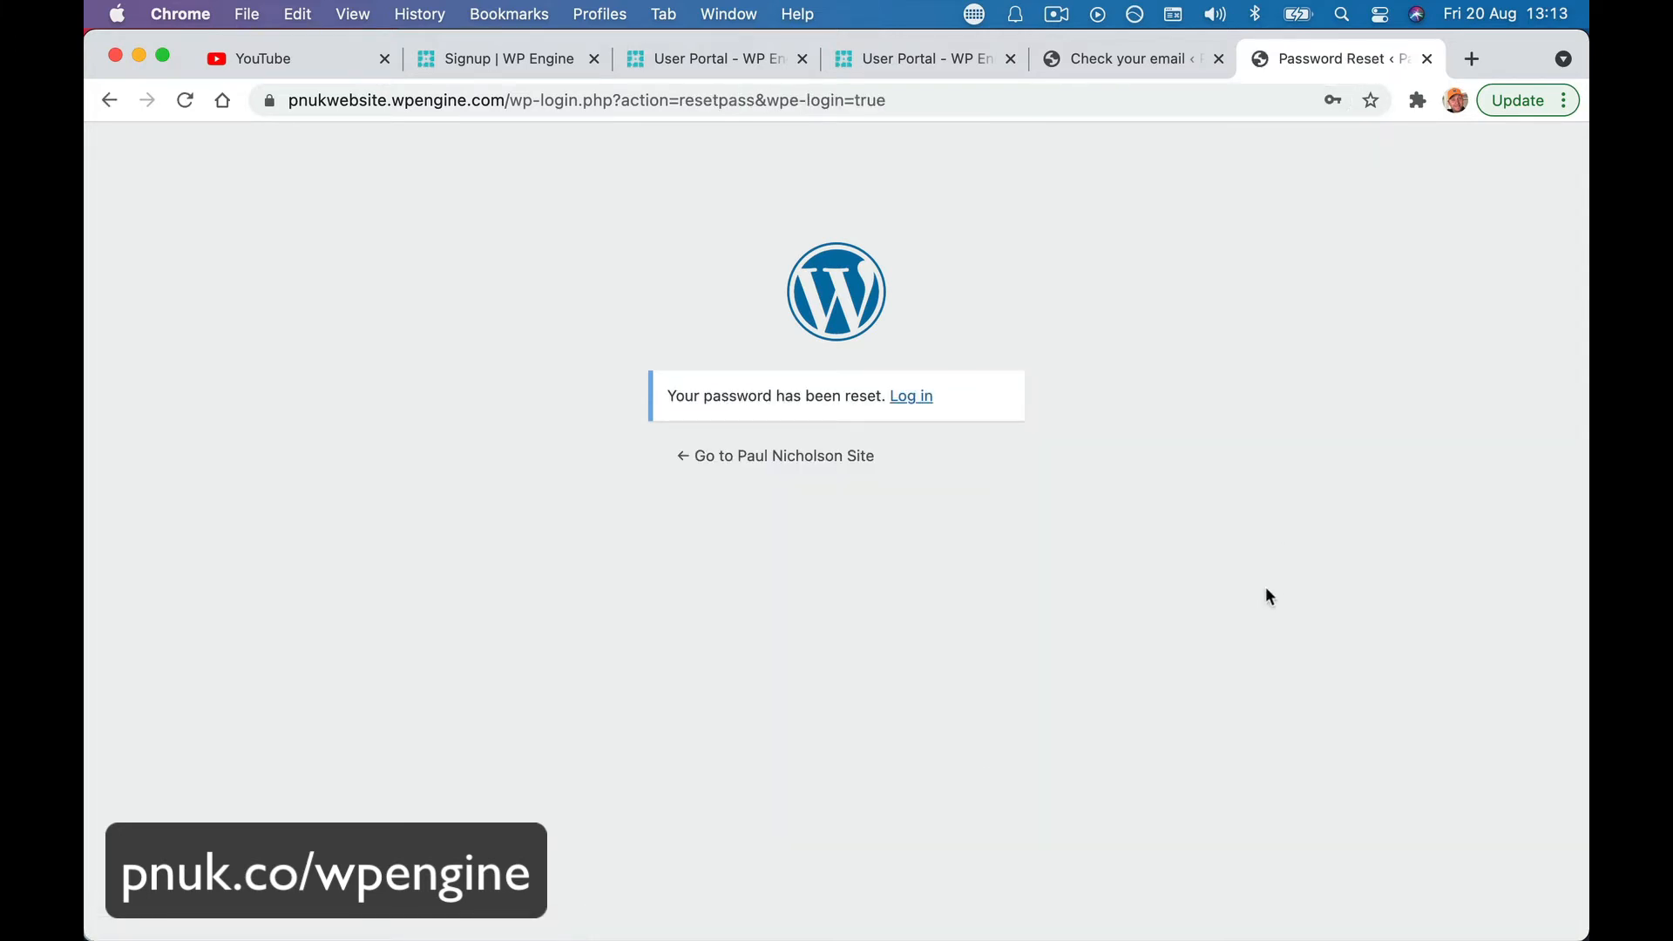
pyautogui.click(912, 400)
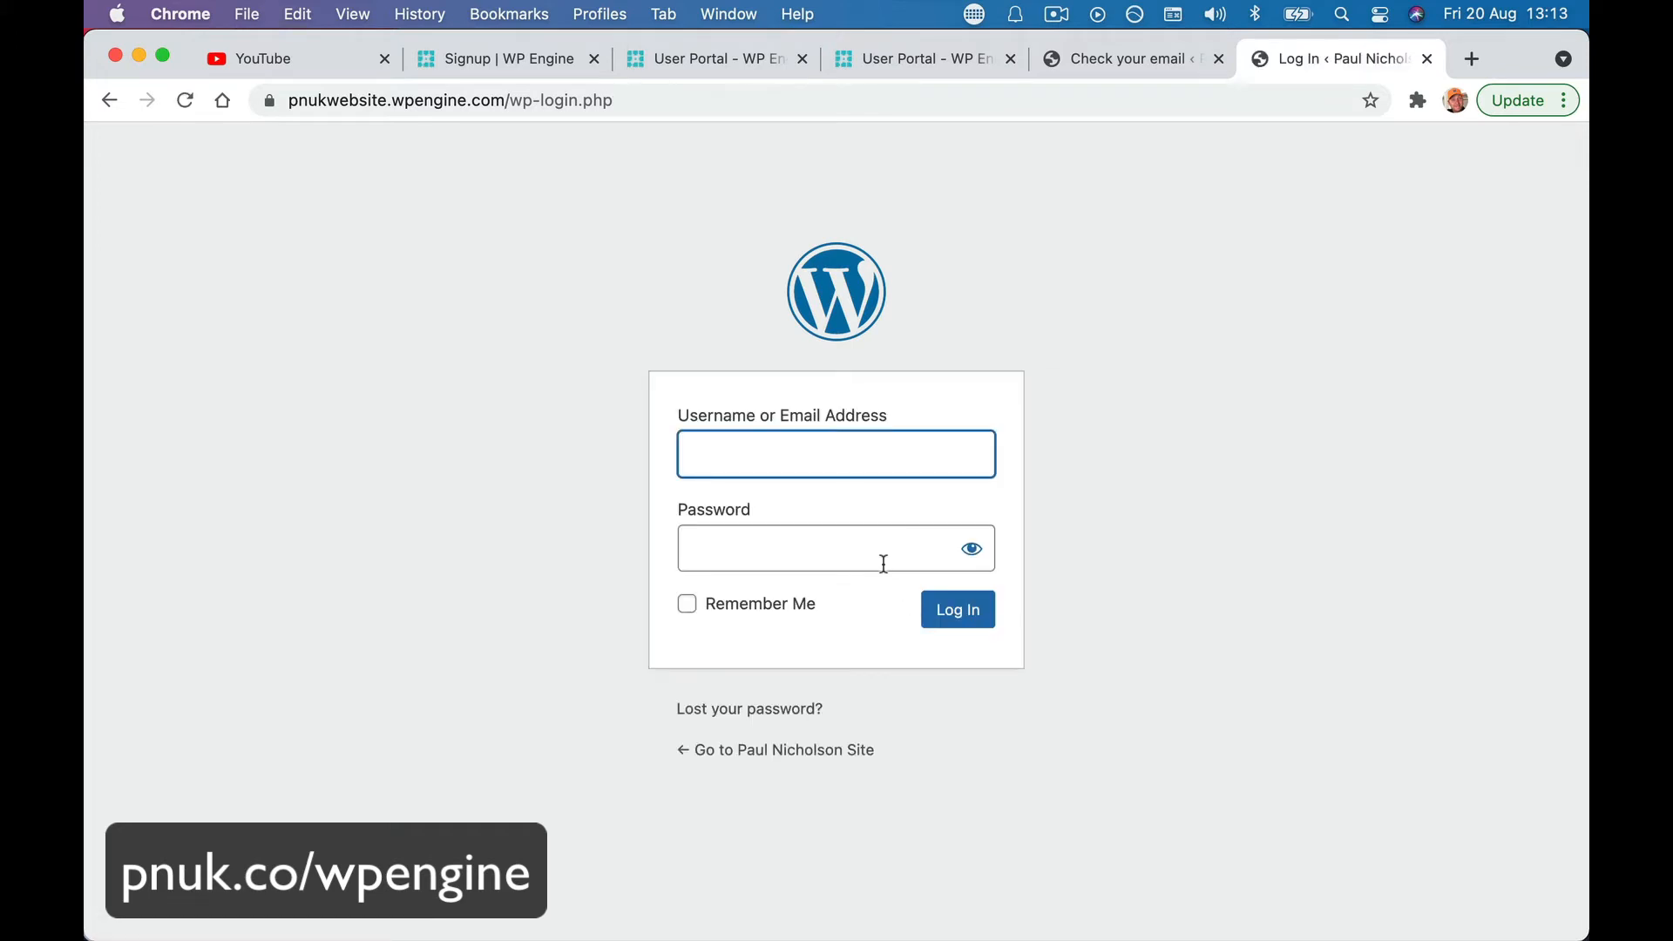
pyautogui.click(824, 467)
pyautogui.write('pnuj')
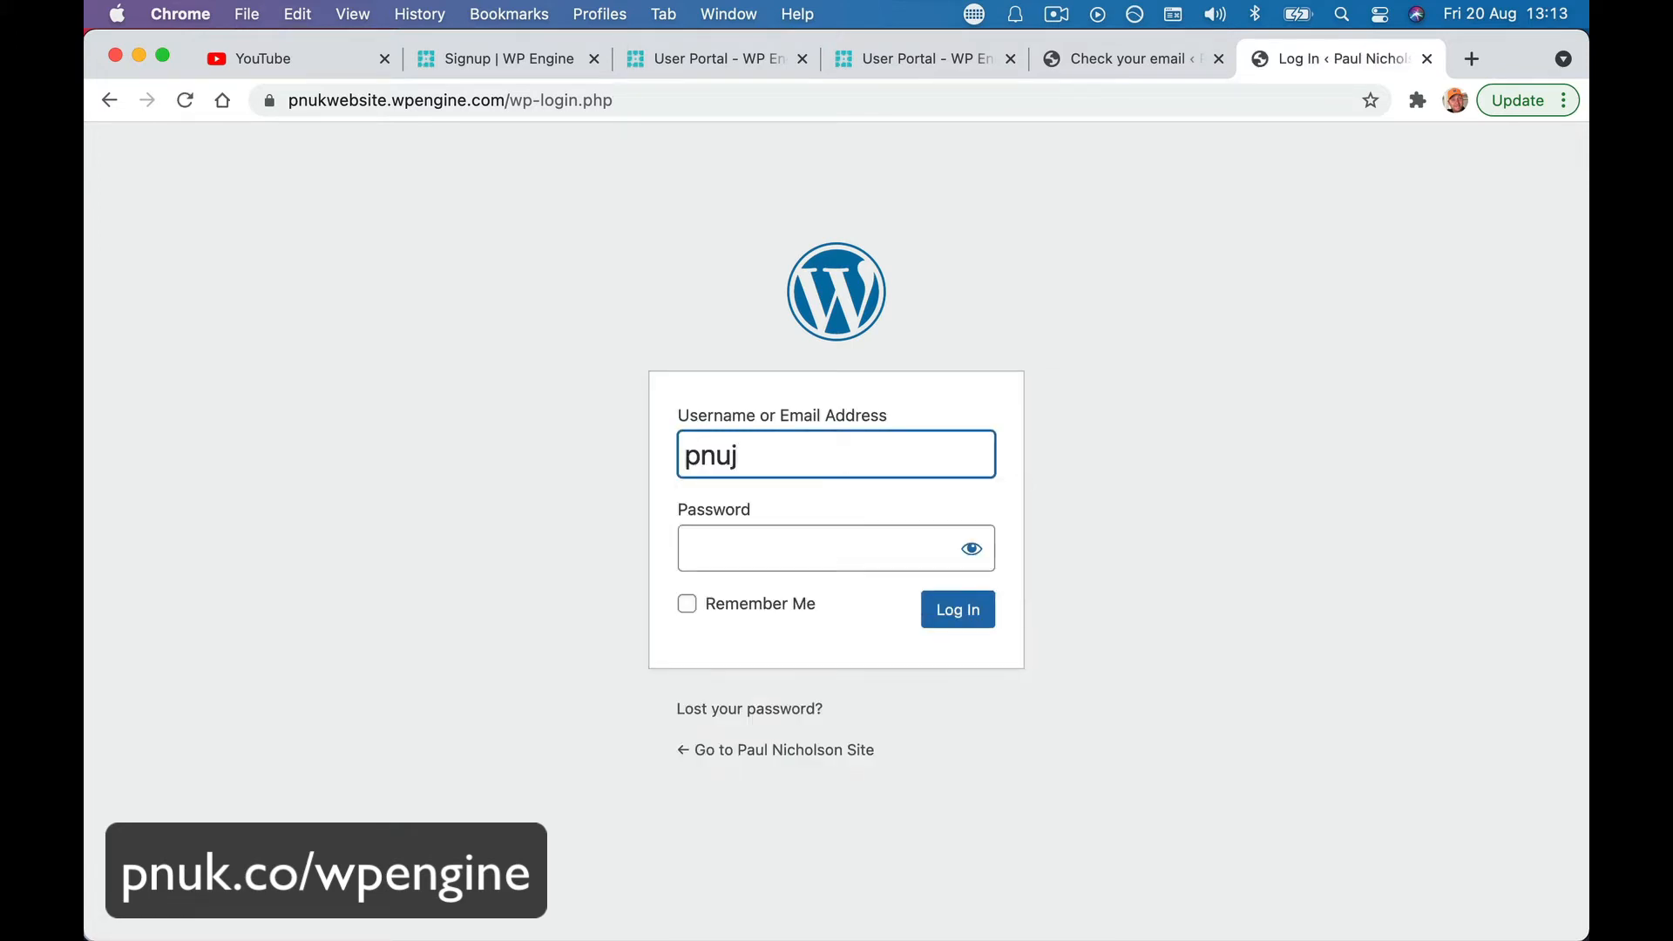
pyautogui.press('BackSpace')
pyautogui.write('kwebsite')
pyautogui.press('Tab')
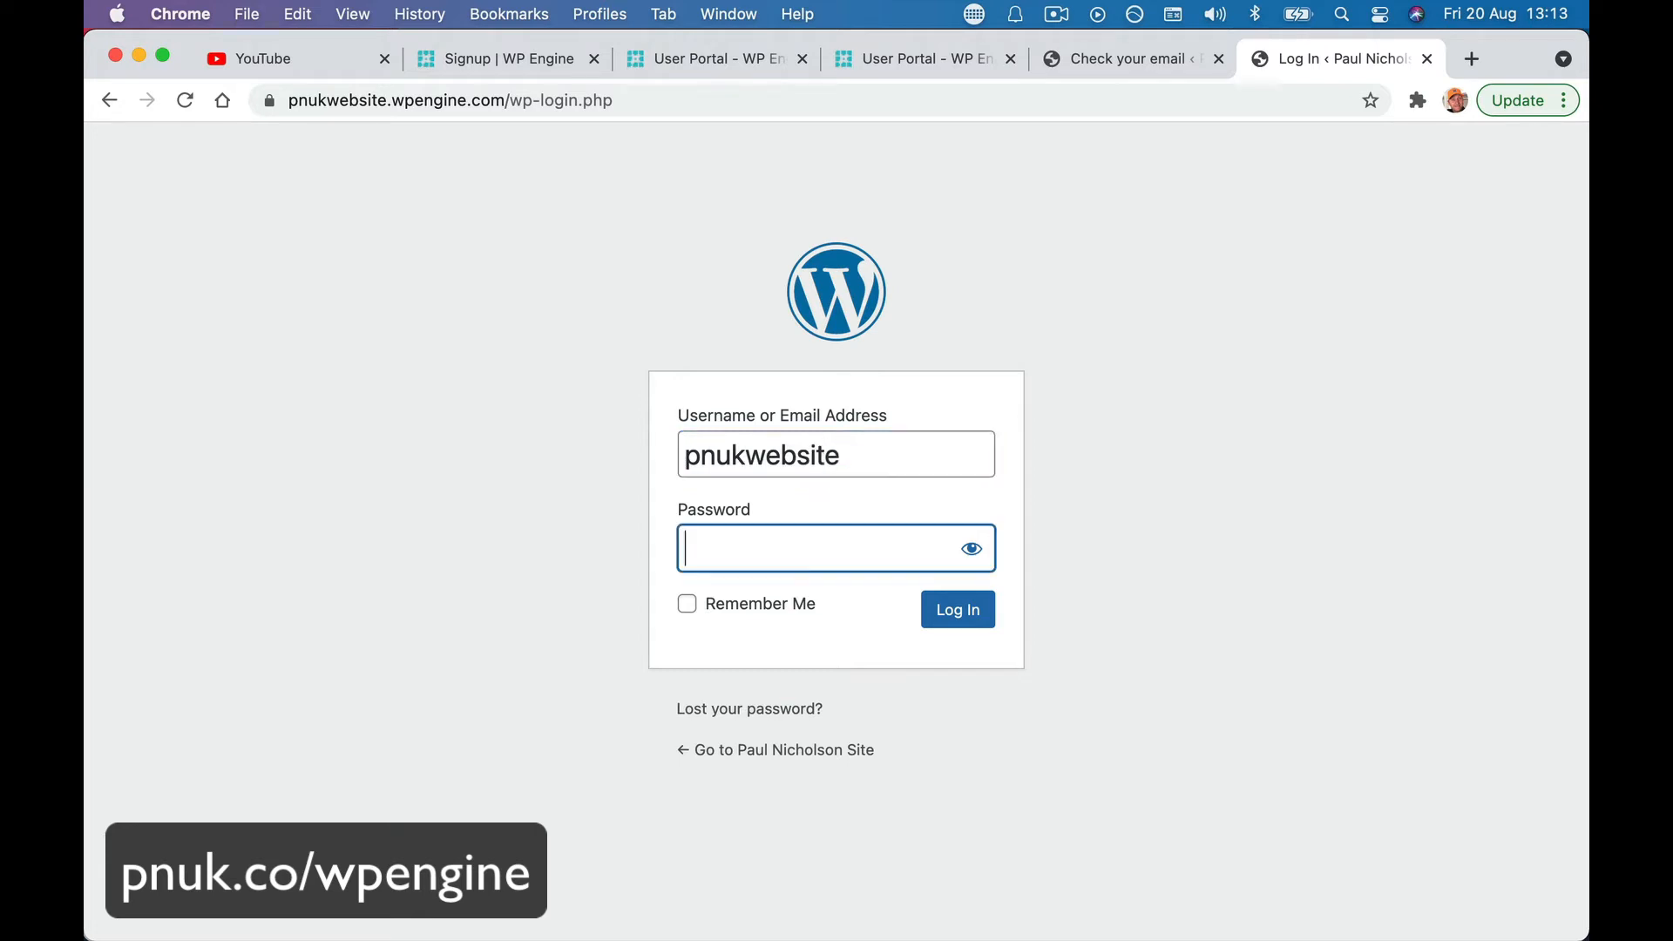
pyautogui.press('super+v')
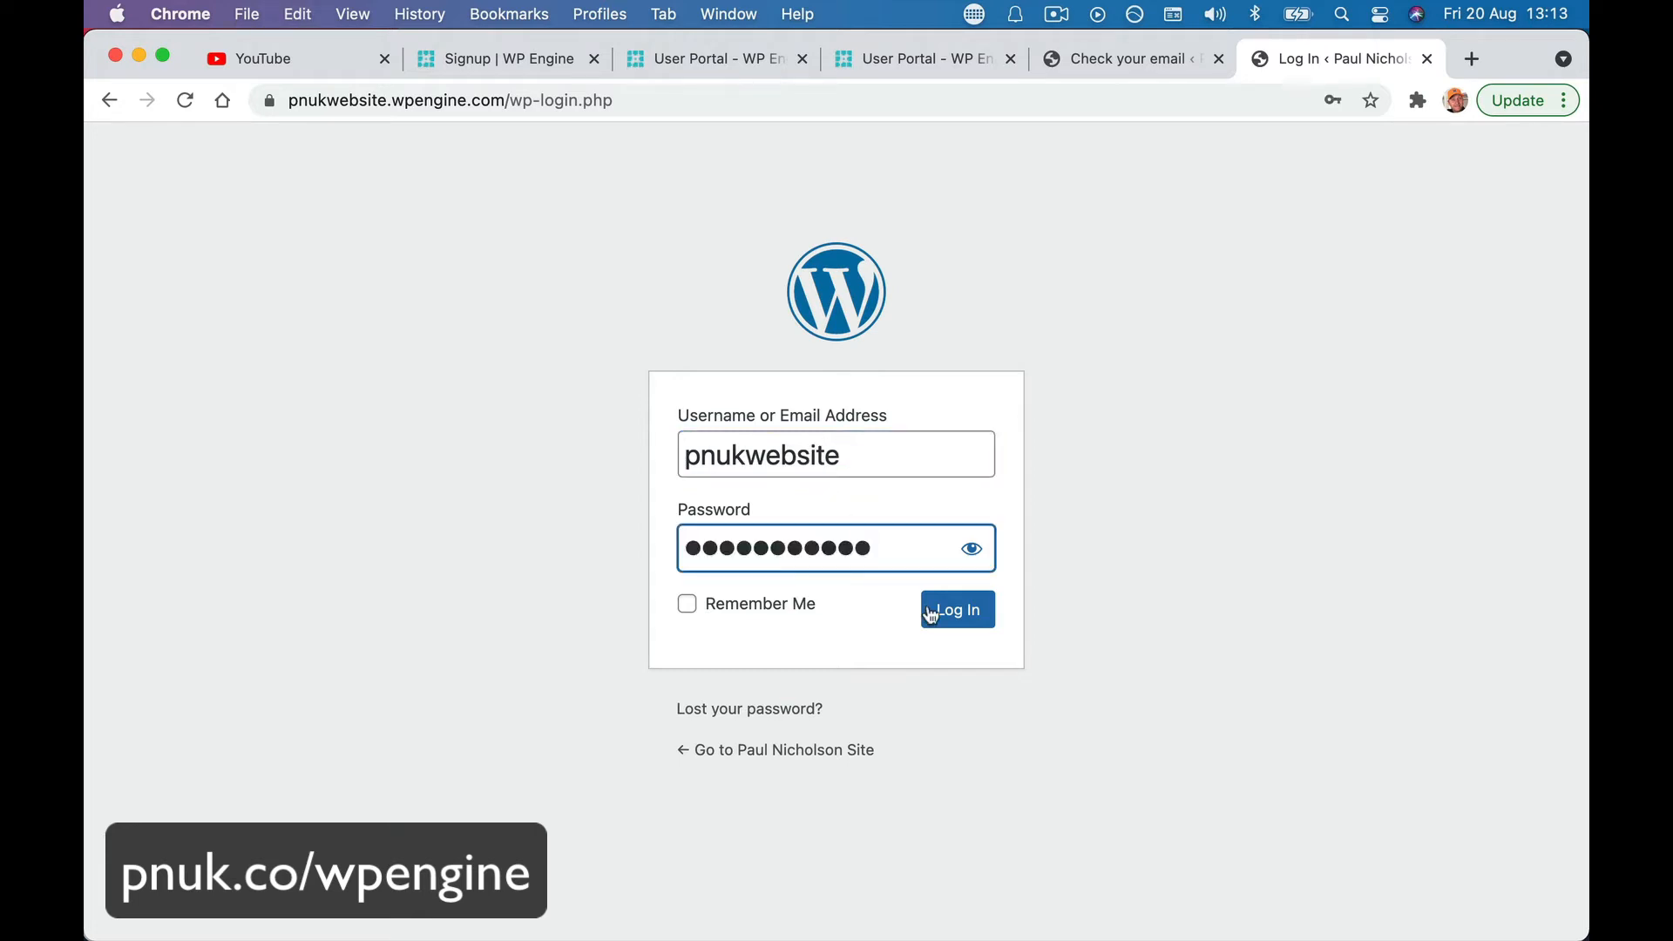
pyautogui.click(927, 612)
pyautogui.hscroll(-5, 949, 617)
pyautogui.hscroll(-5, 949, 617)
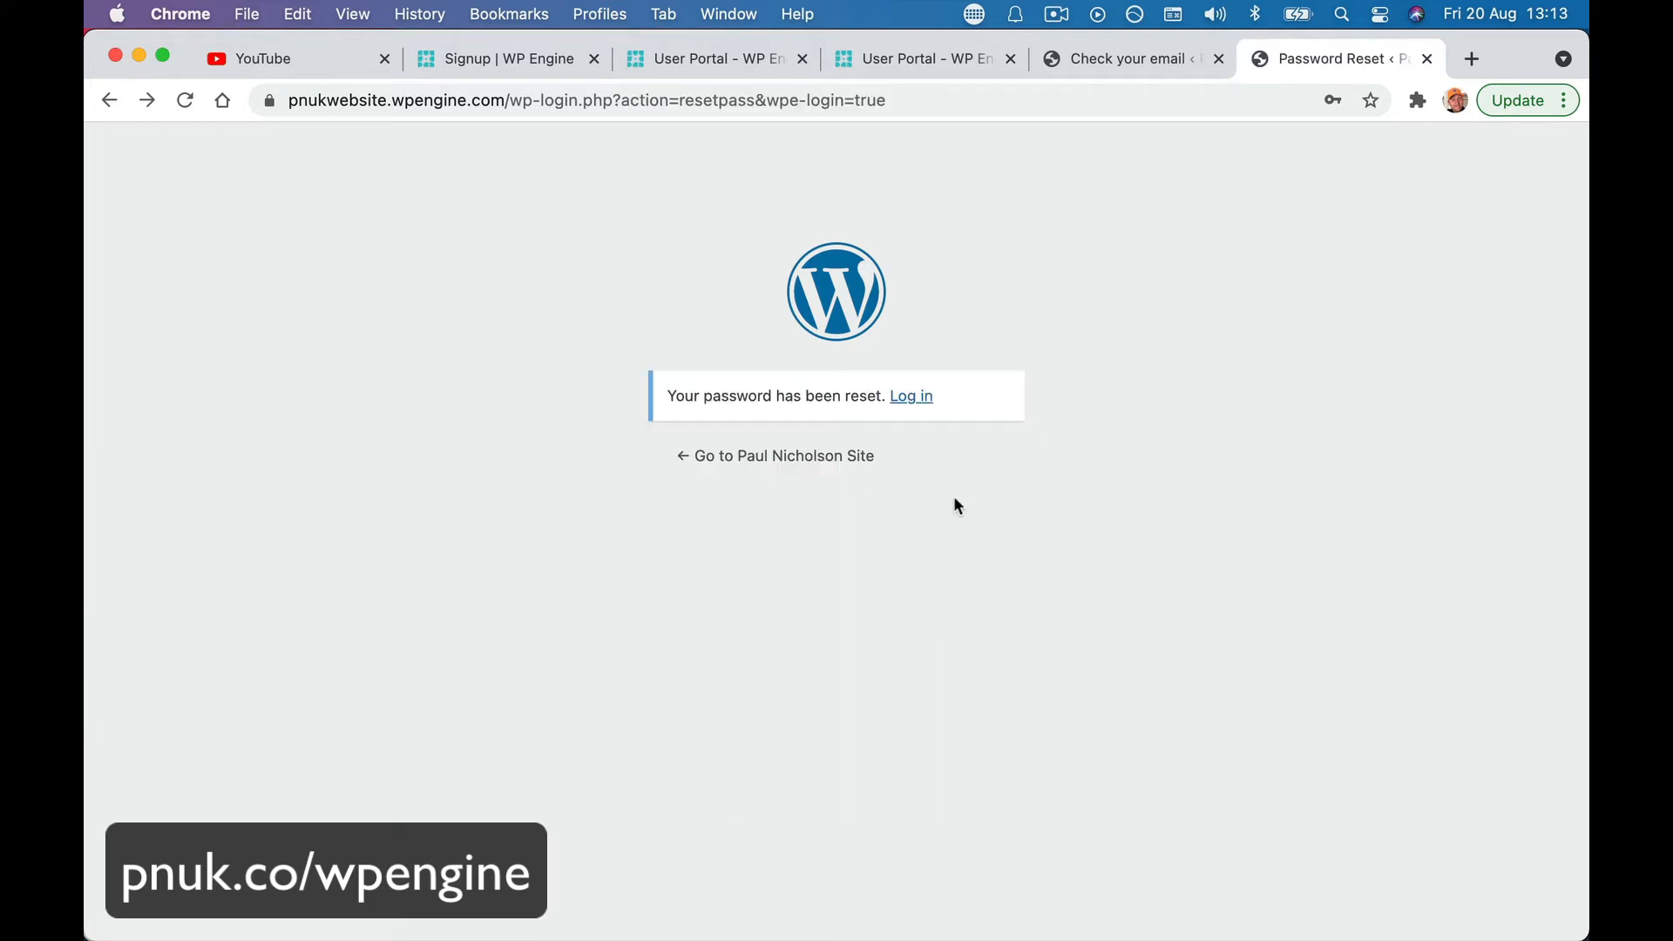
# - Copy the new password, save it, and decline Chrome's offer to store it
pyautogui.hscroll(-5, 955, 502)
pyautogui.hscroll(5, 956, 502)
pyautogui.hscroll(5, 953, 495)
pyautogui.hscroll(-5, 954, 495)
pyautogui.hscroll(-5, 954, 495)
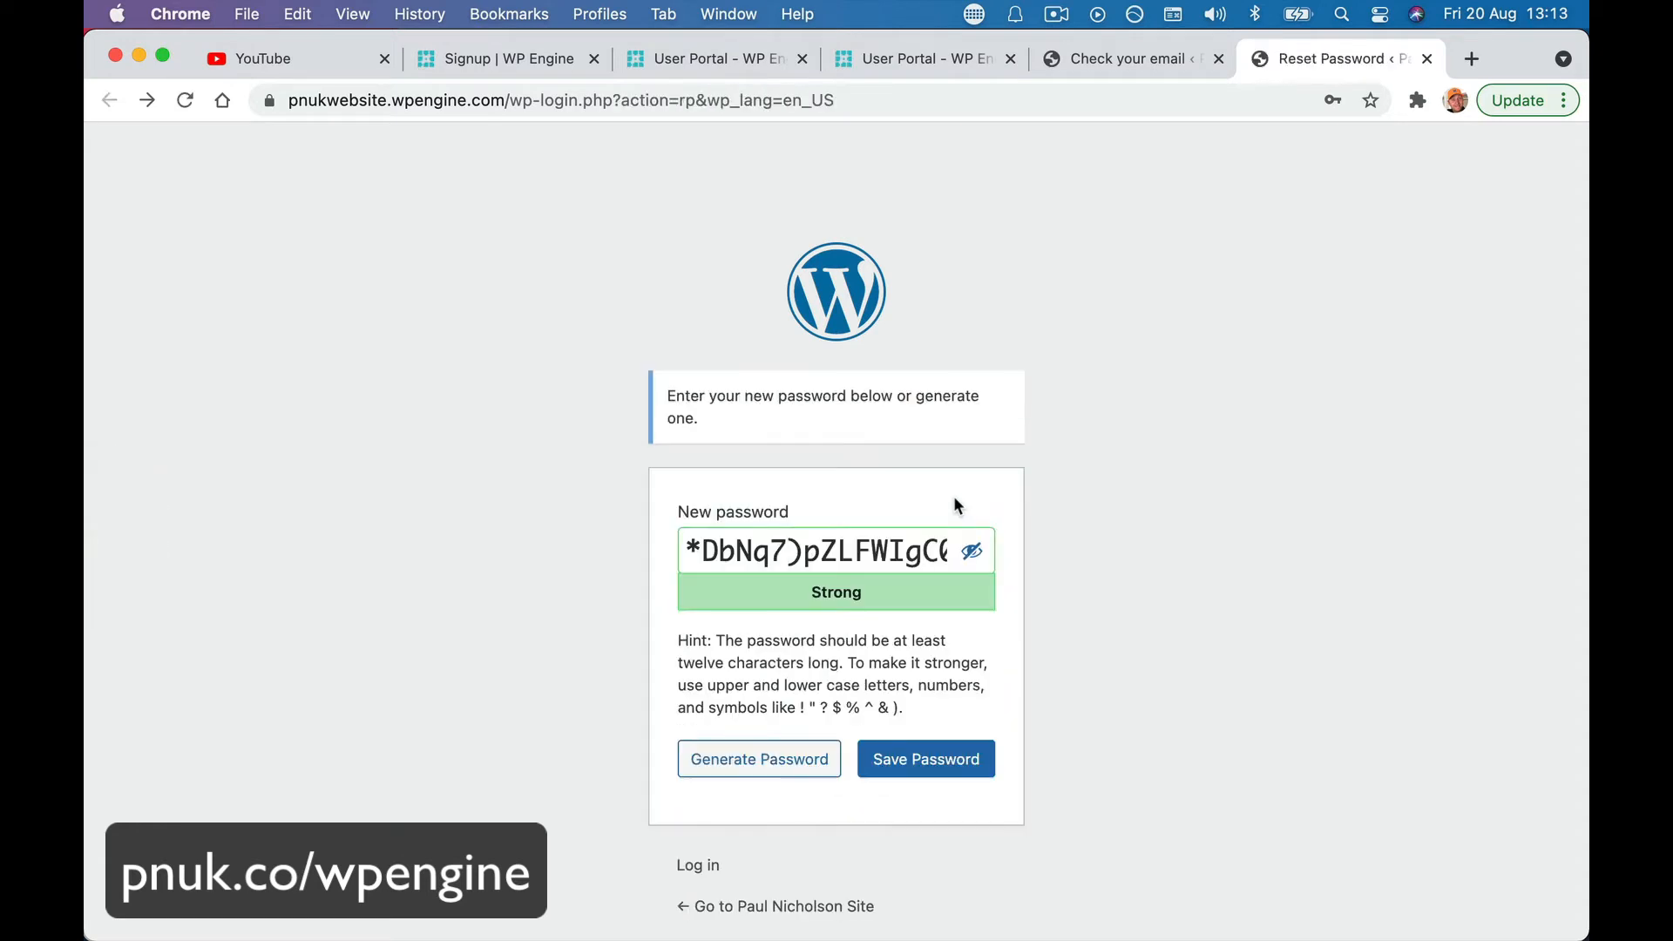
pyautogui.tripleClick(876, 565)
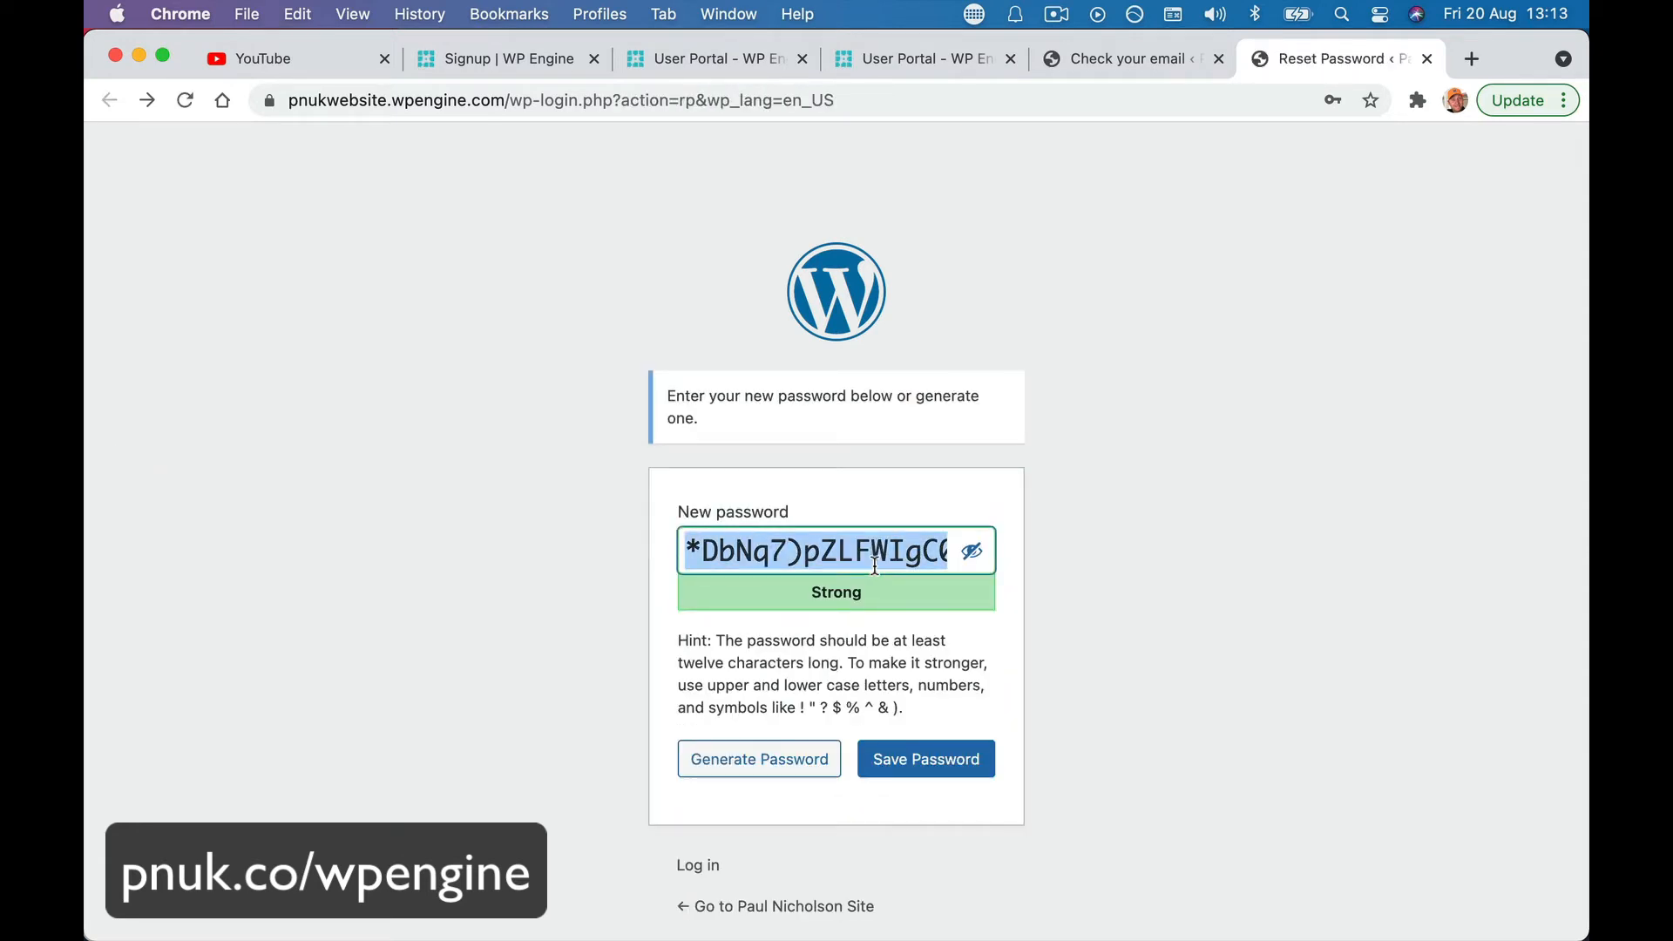
pyautogui.click(922, 759)
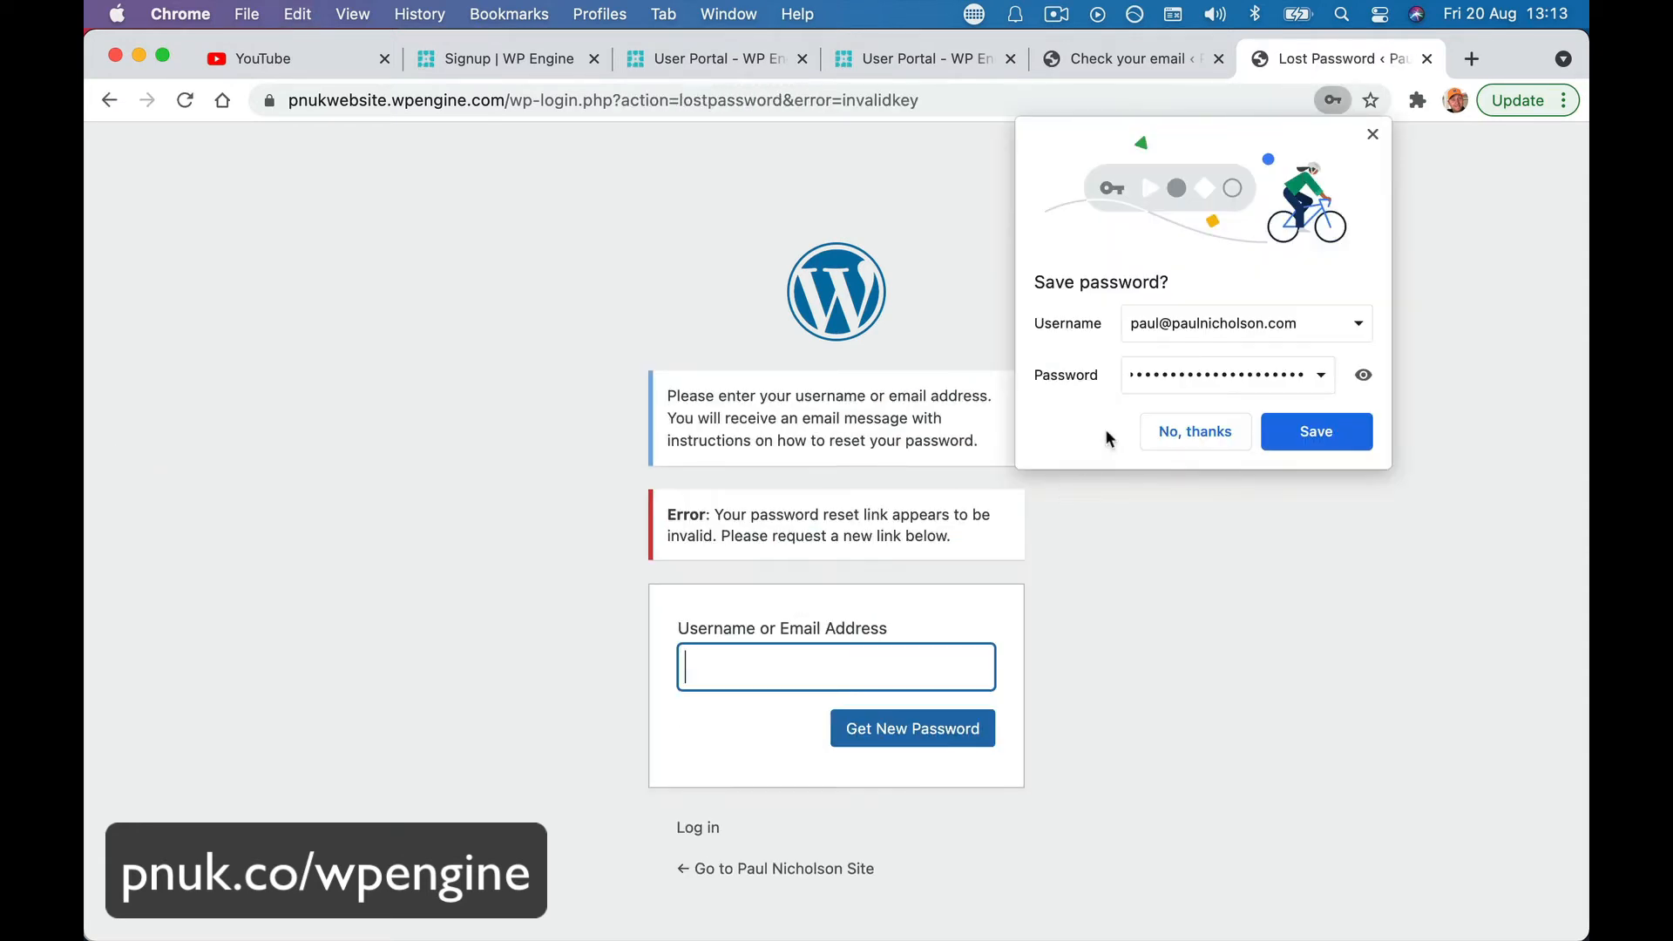
pyautogui.click(1221, 434)
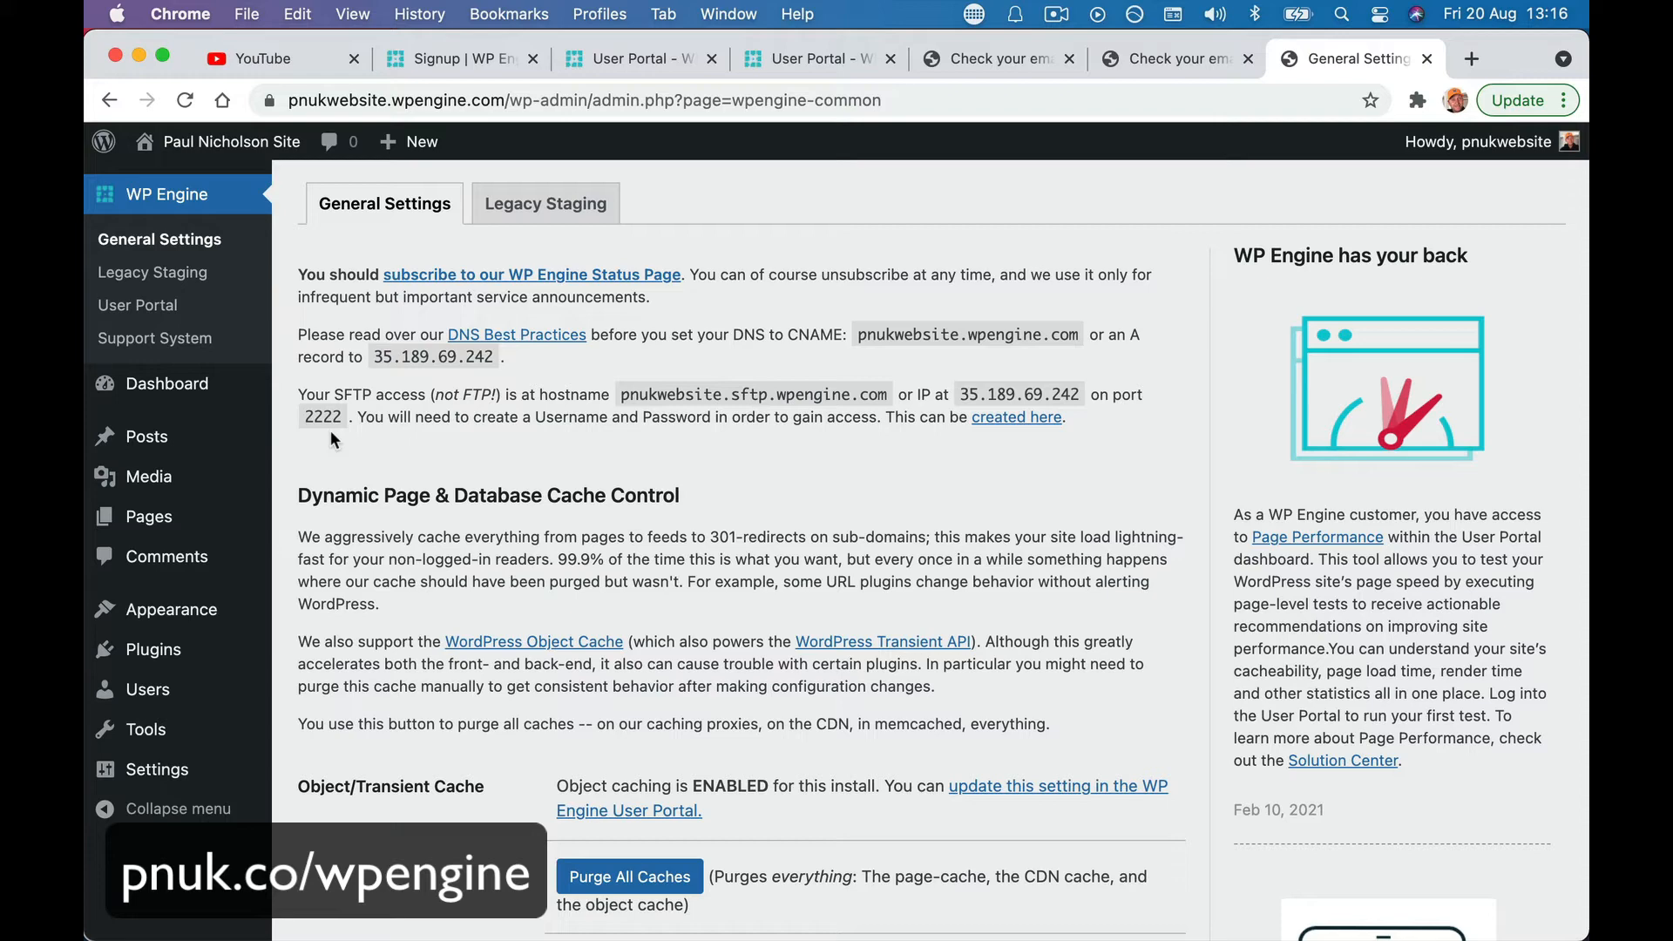
# - Confirm in the existing user's profile that usernames cannot be changed, then start adding a new user
pyautogui.click(144, 689)
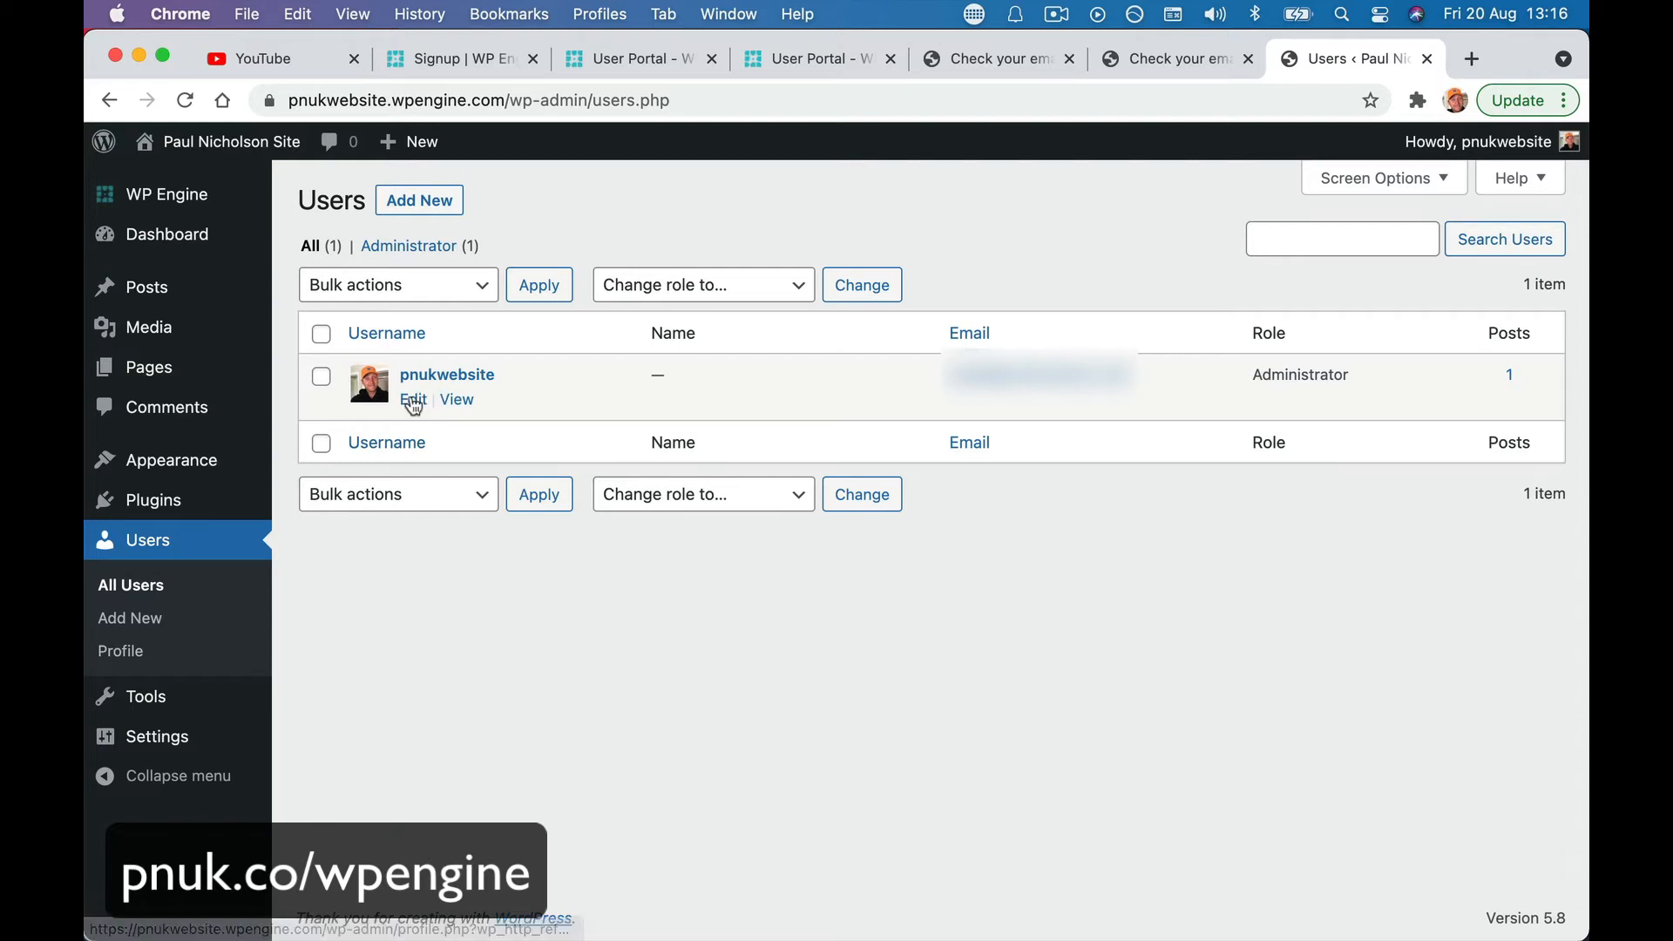
pyautogui.click(414, 402)
pyautogui.scroll(-10, 413, 406)
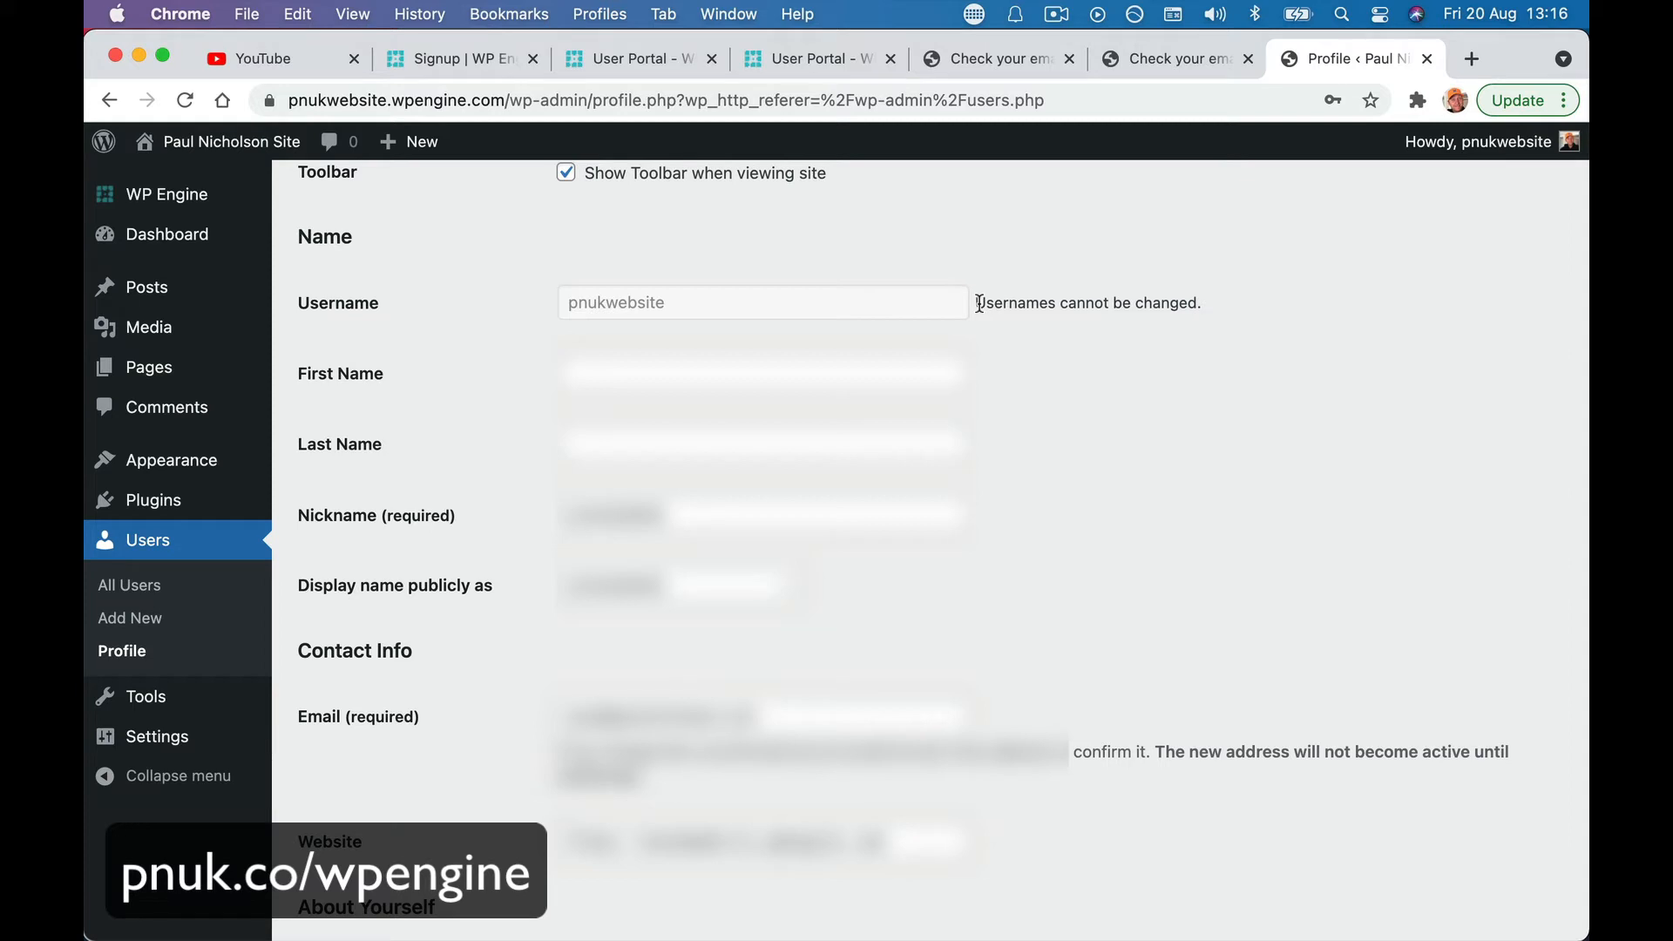
pyautogui.moveTo(980, 303); pyautogui.dragTo(1207, 303)
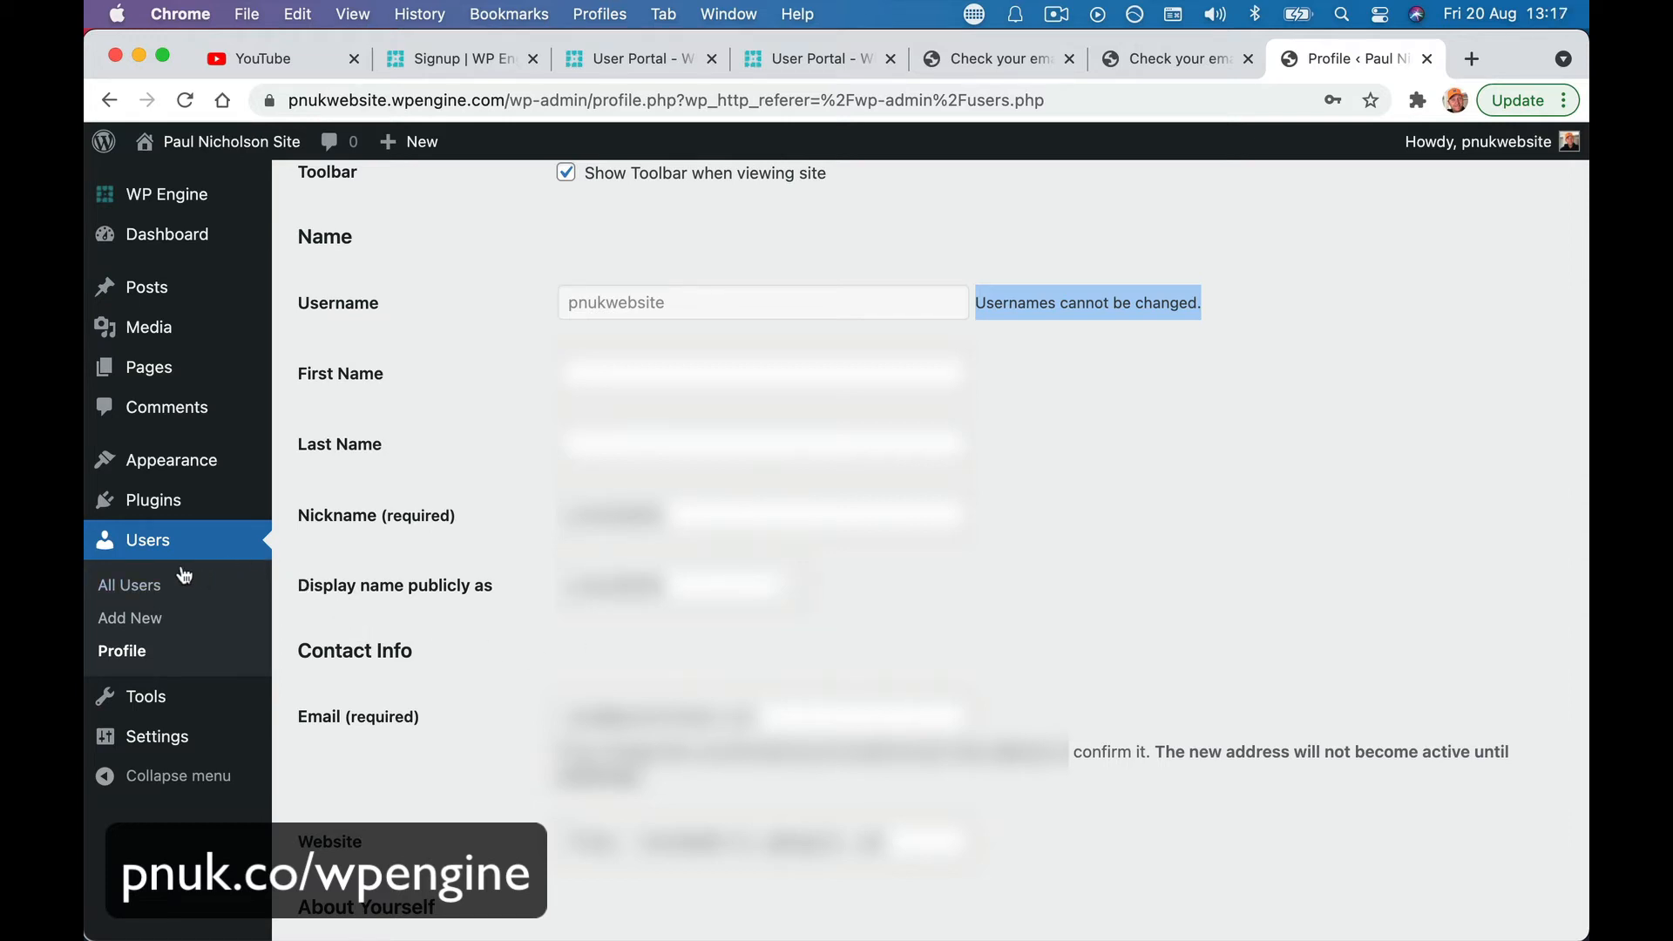
pyautogui.click(159, 589)
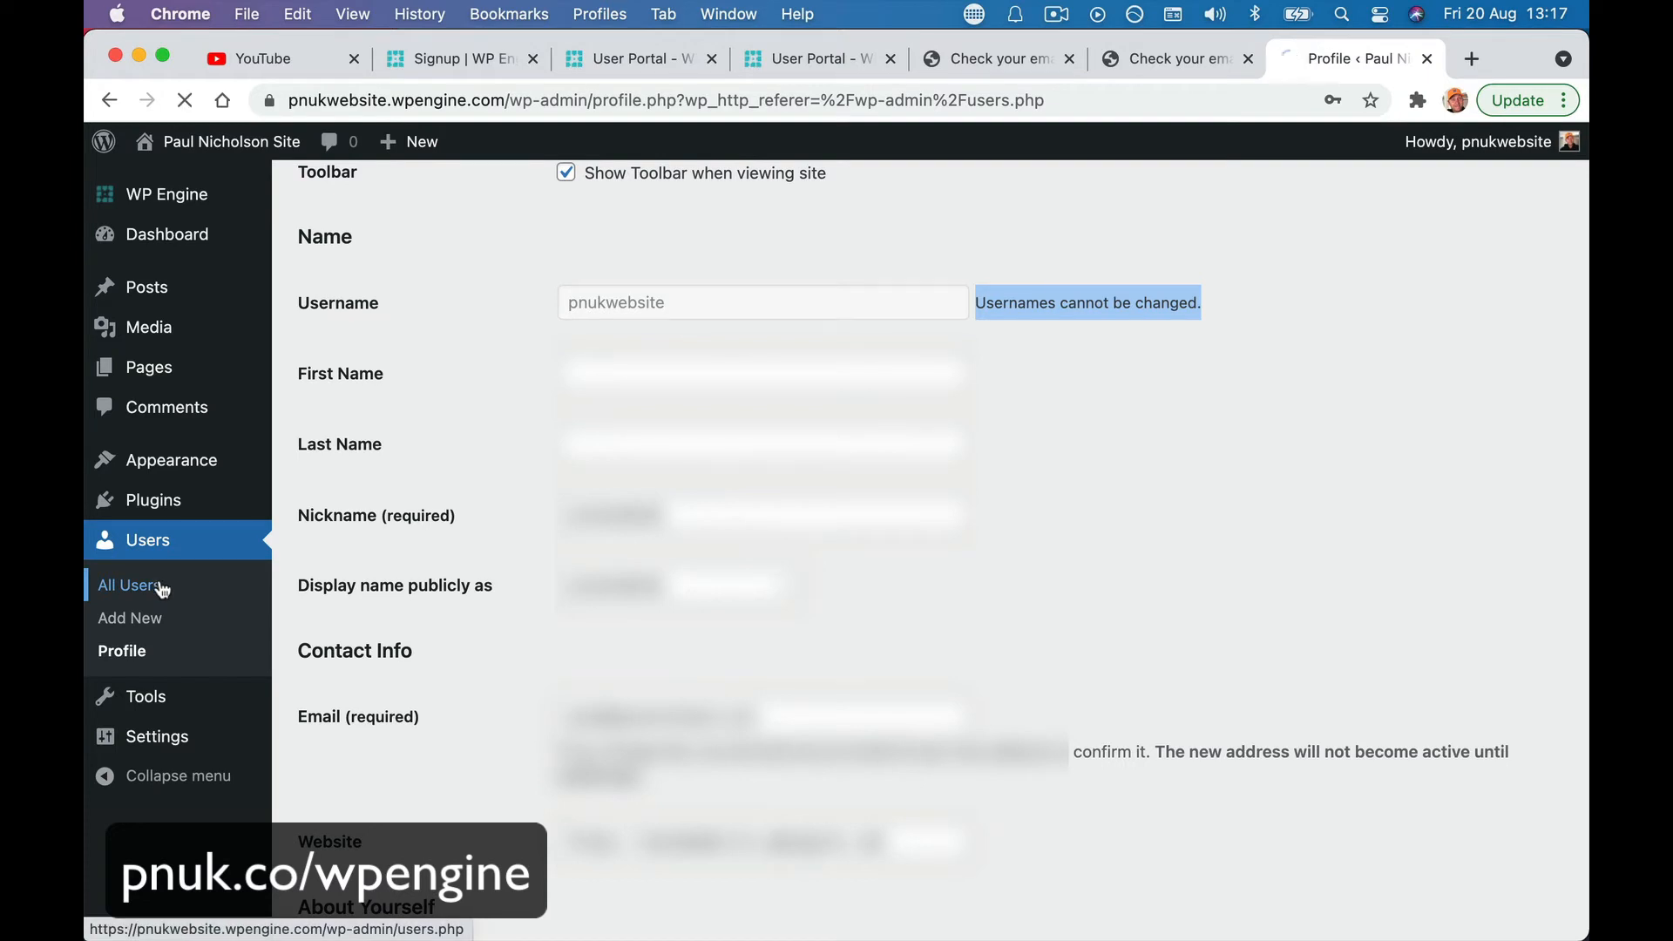
pyautogui.click(141, 624)
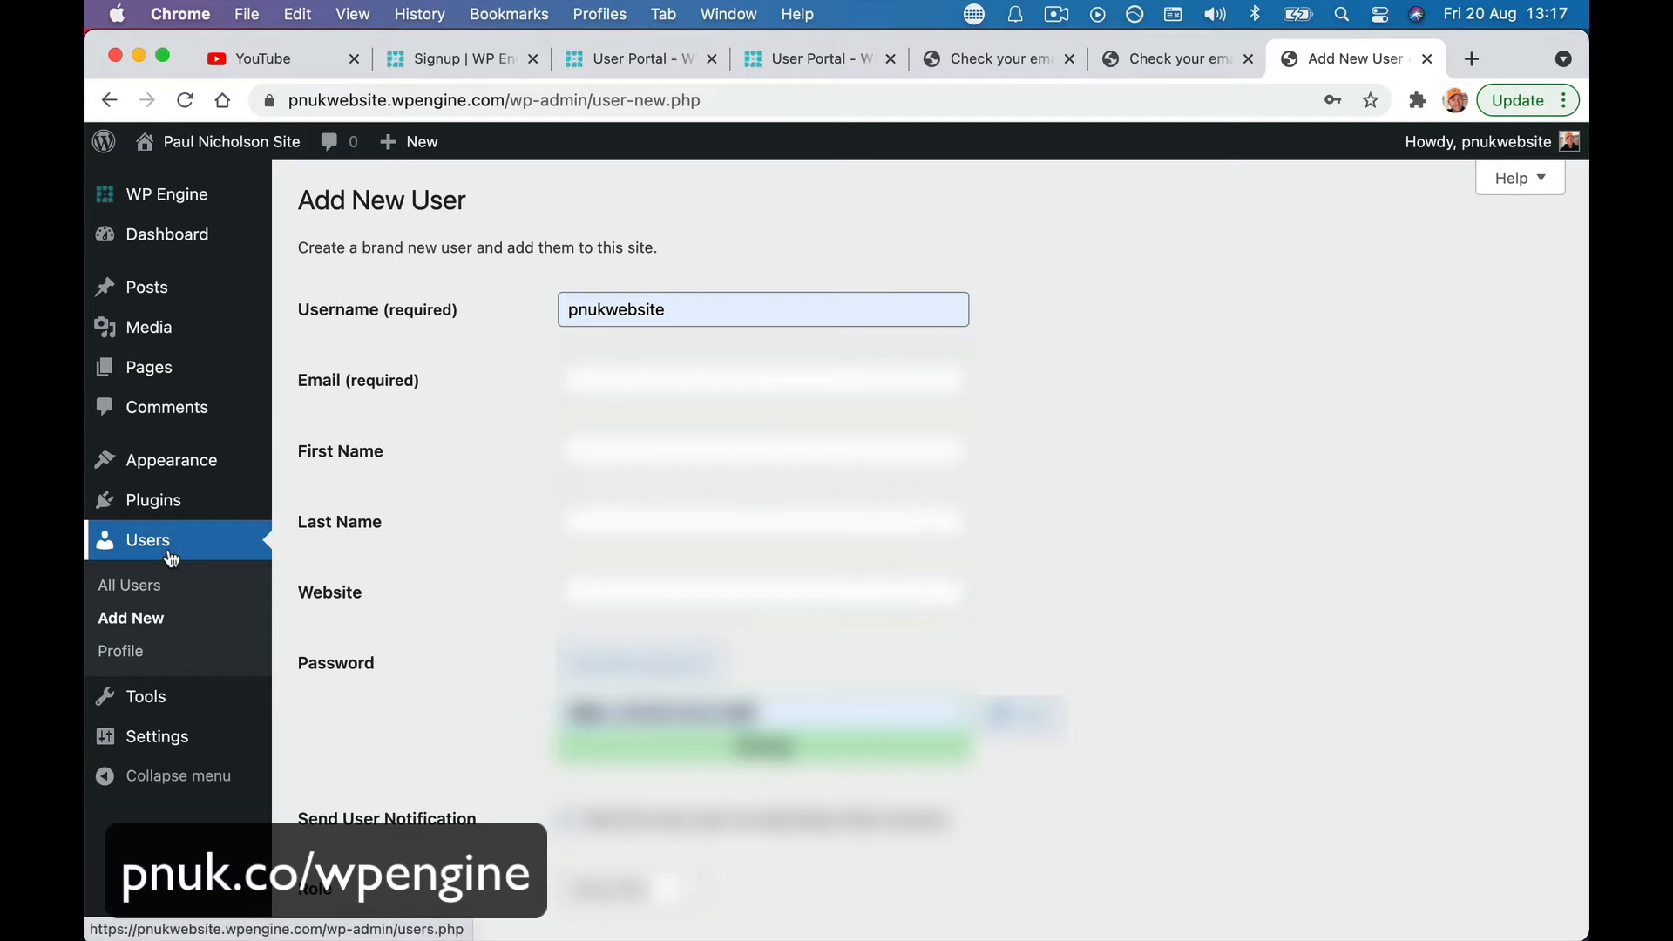
# - Set username to PNUK, turn off the notification email, and choose the Administrator role
pyautogui.click(650, 311)
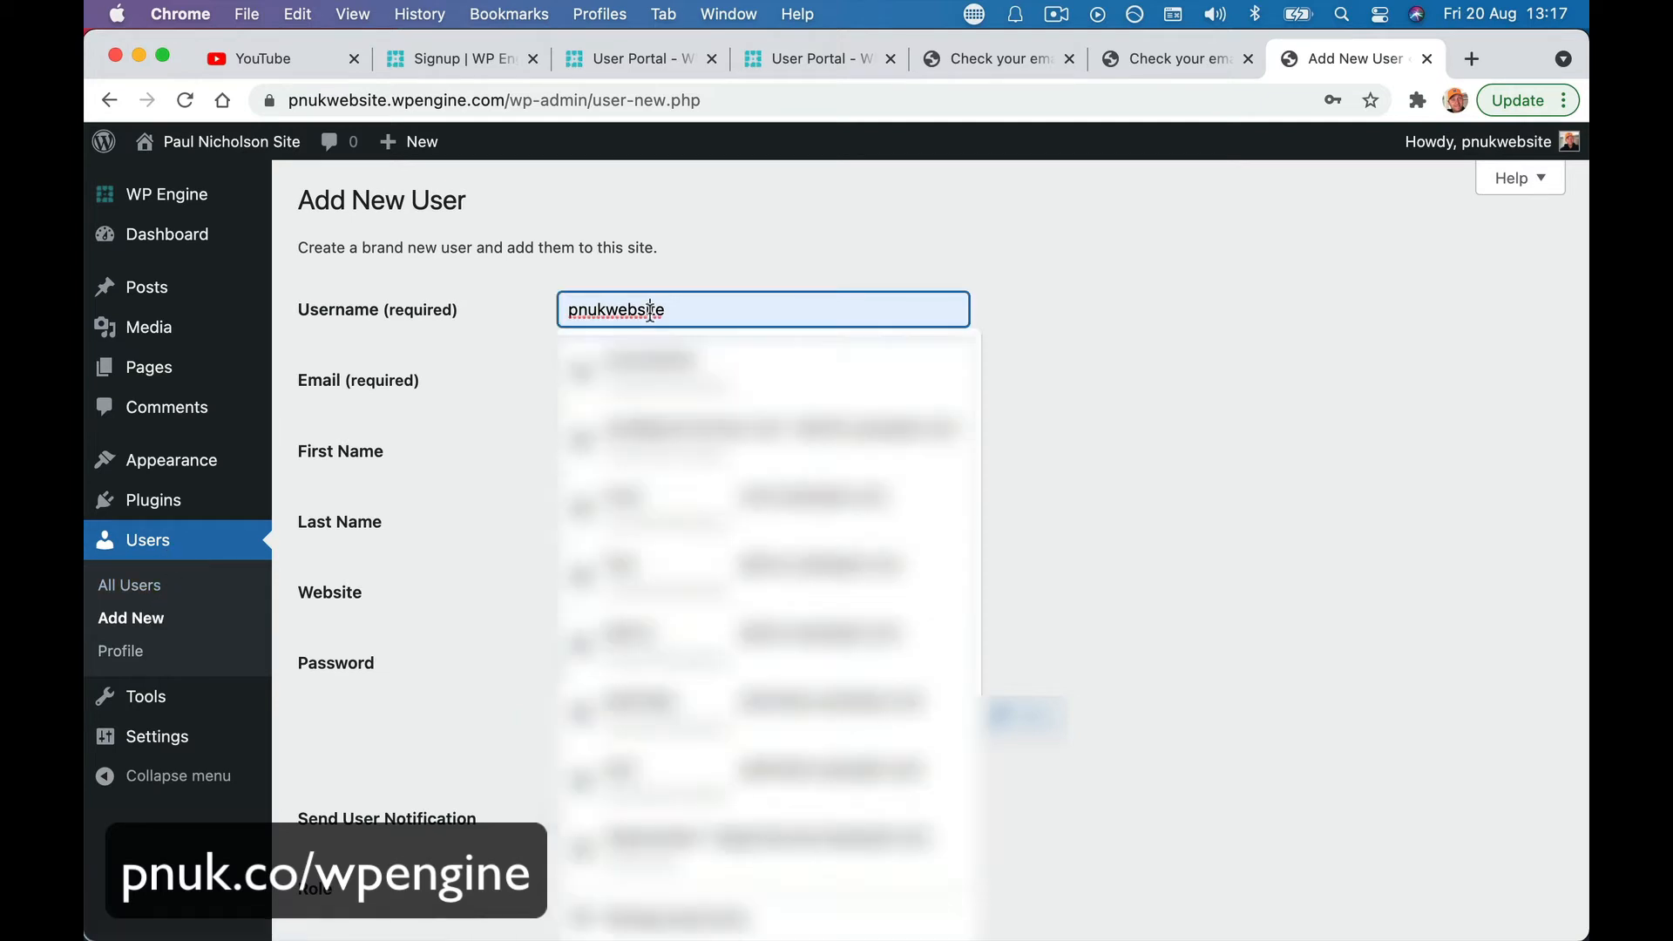
pyautogui.doubleClick(651, 311)
pyautogui.write('PNU')
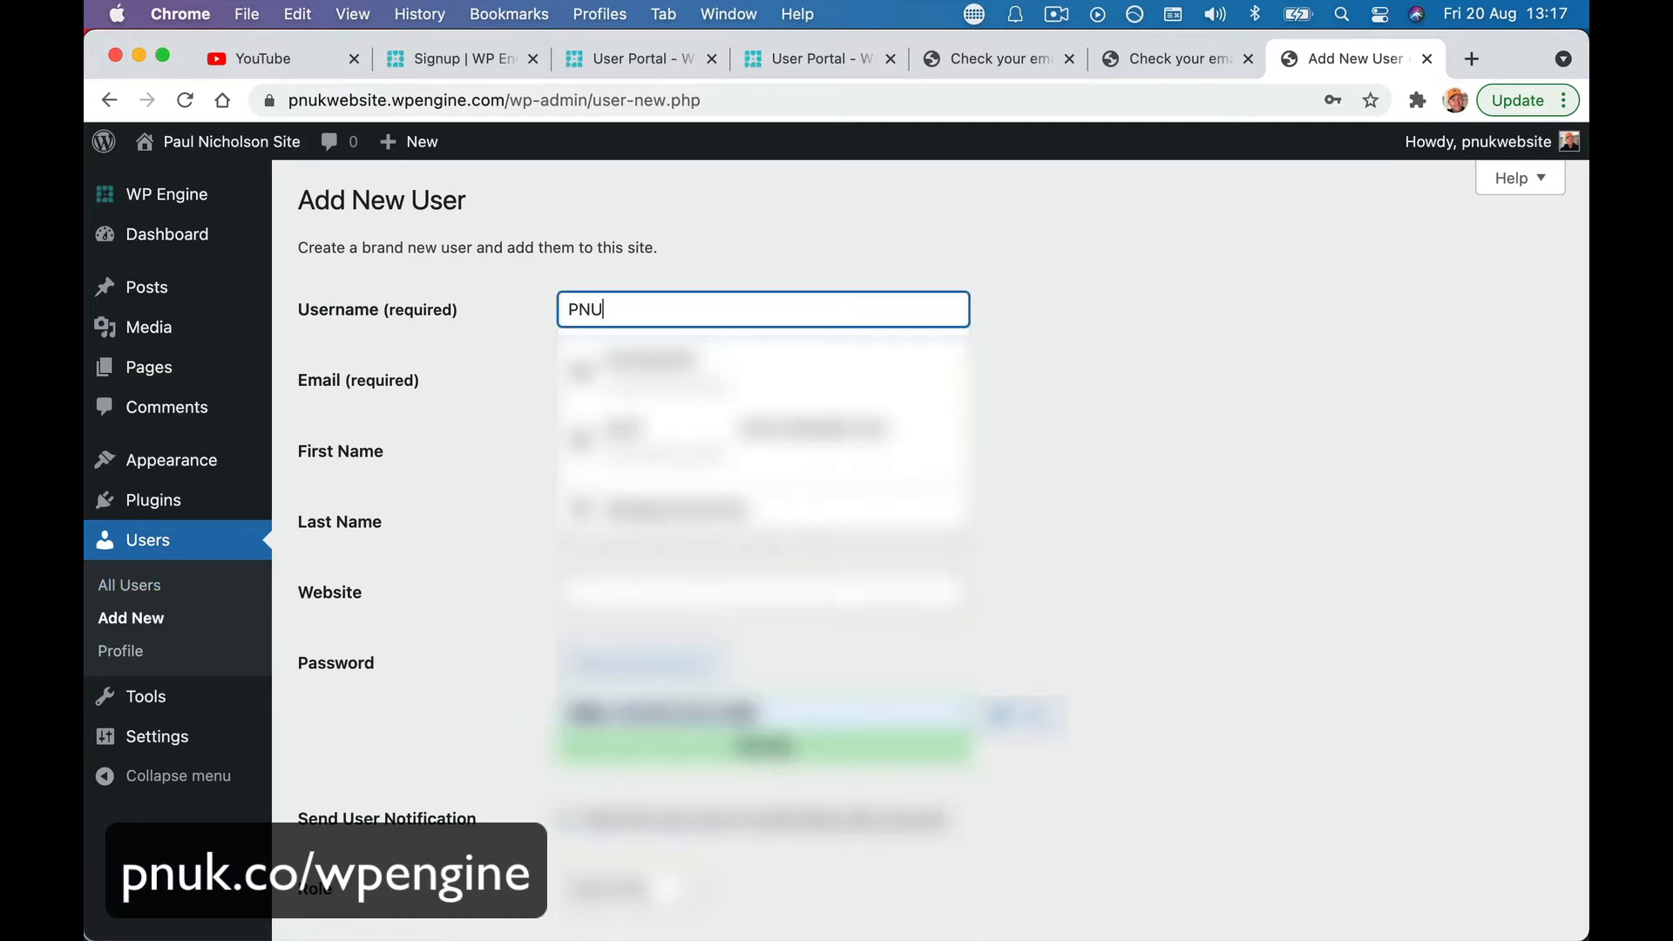
pyautogui.write('K')
pyautogui.press('Tab')
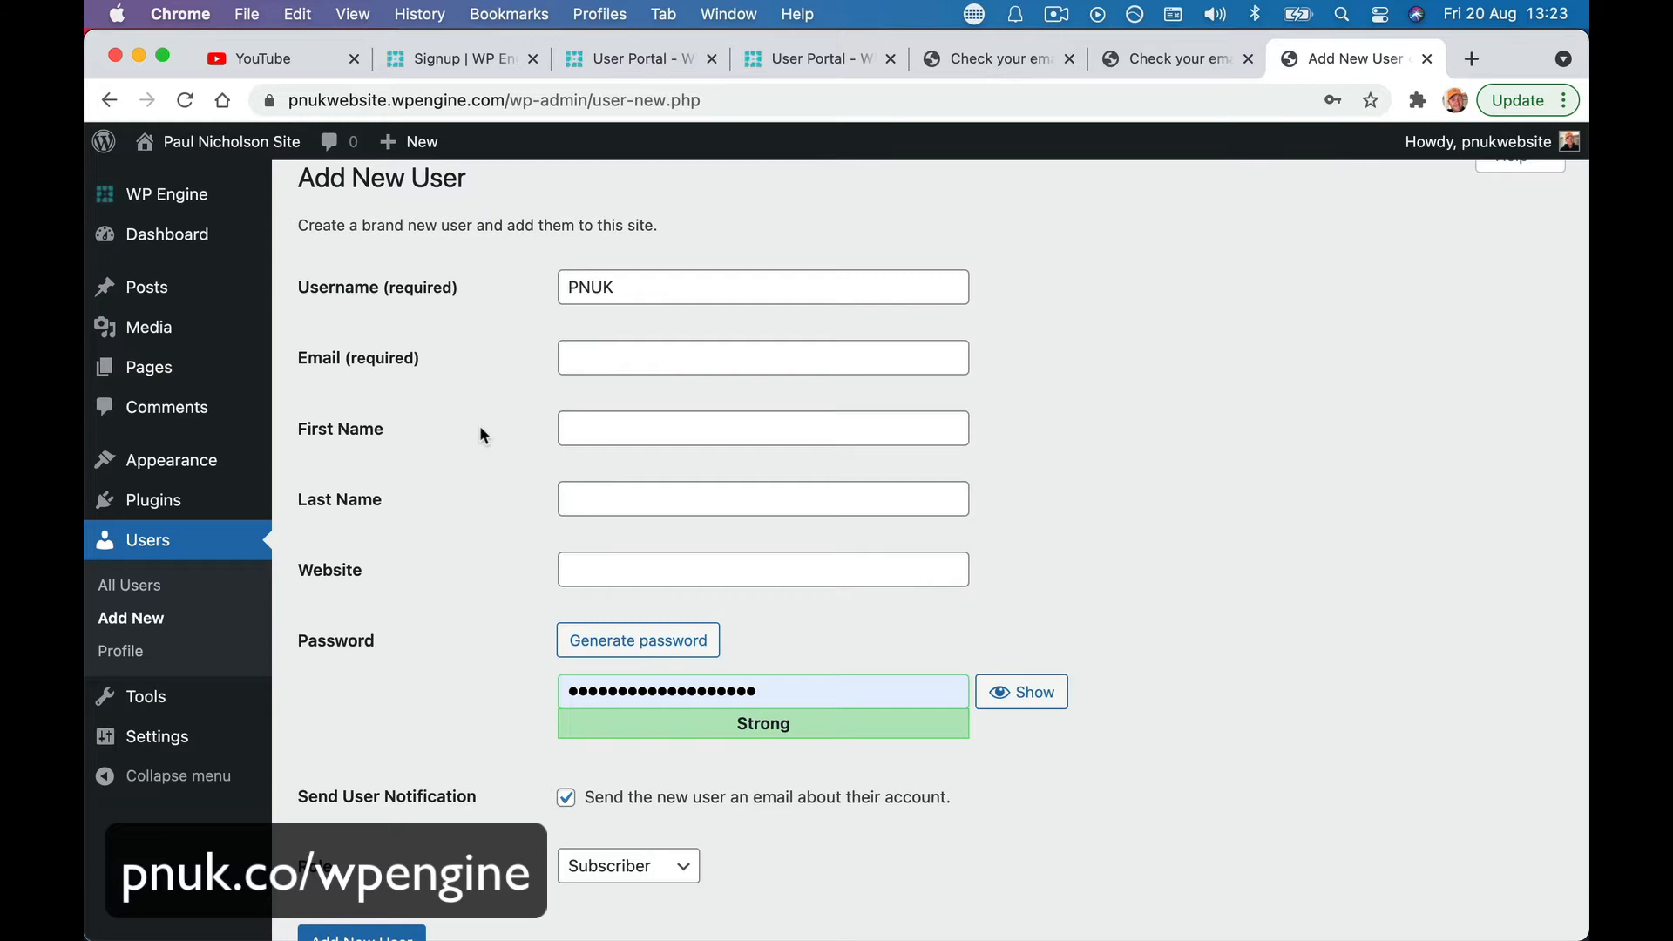
pyautogui.scroll(-3, 481, 434)
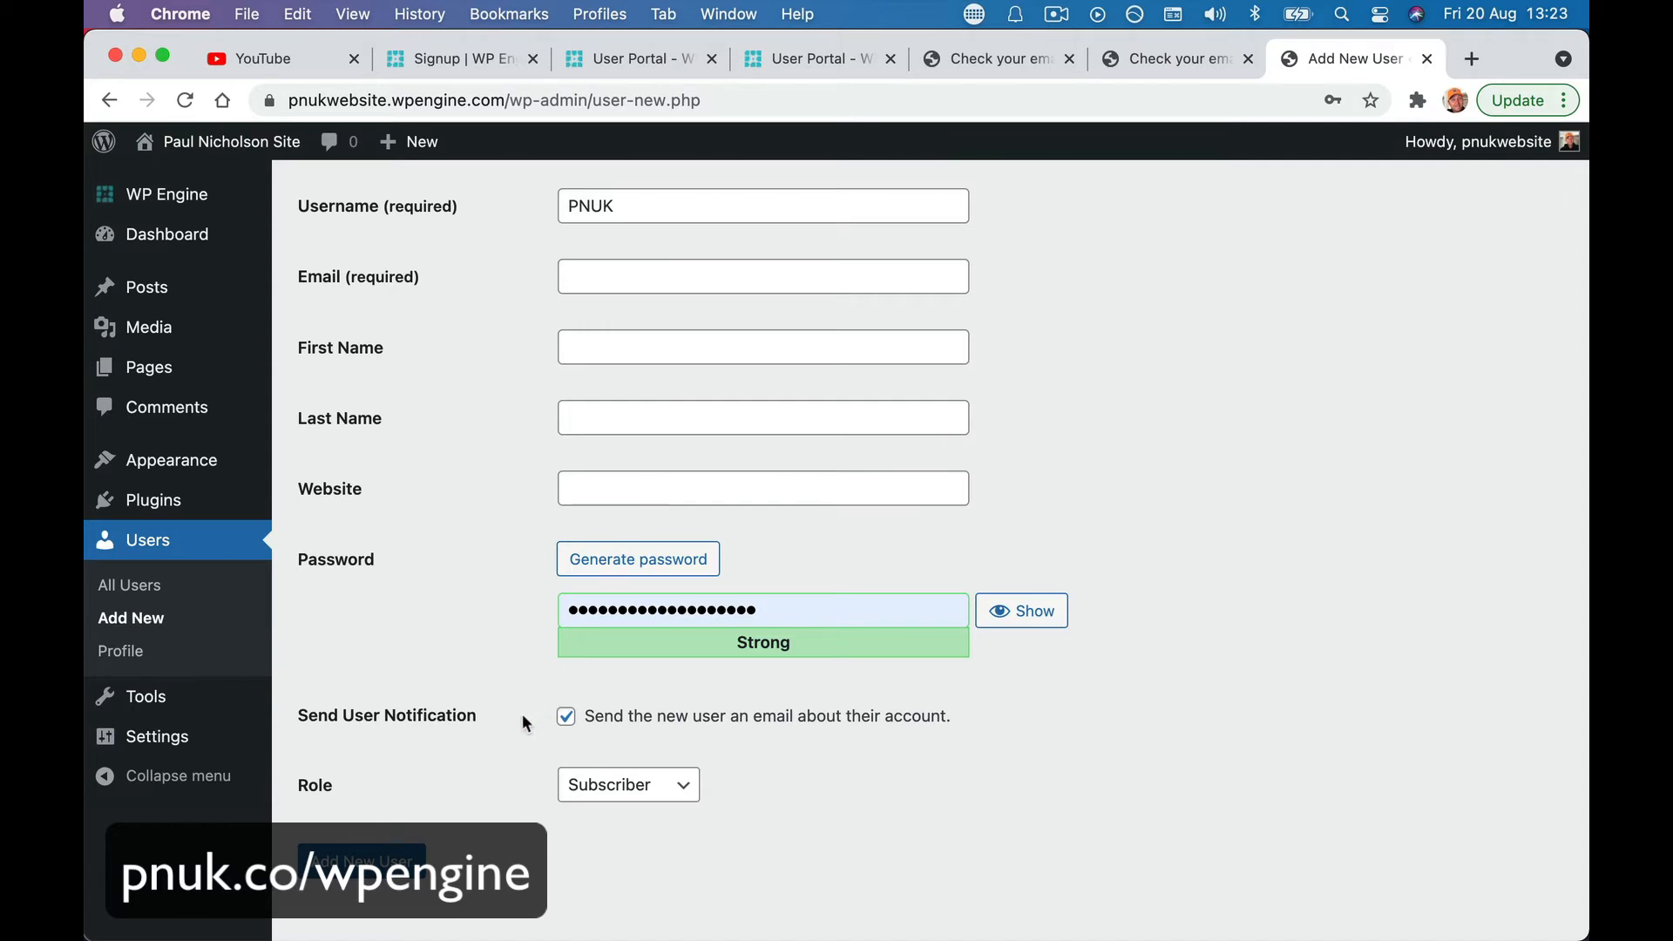
pyautogui.click(566, 720)
pyautogui.click(684, 785)
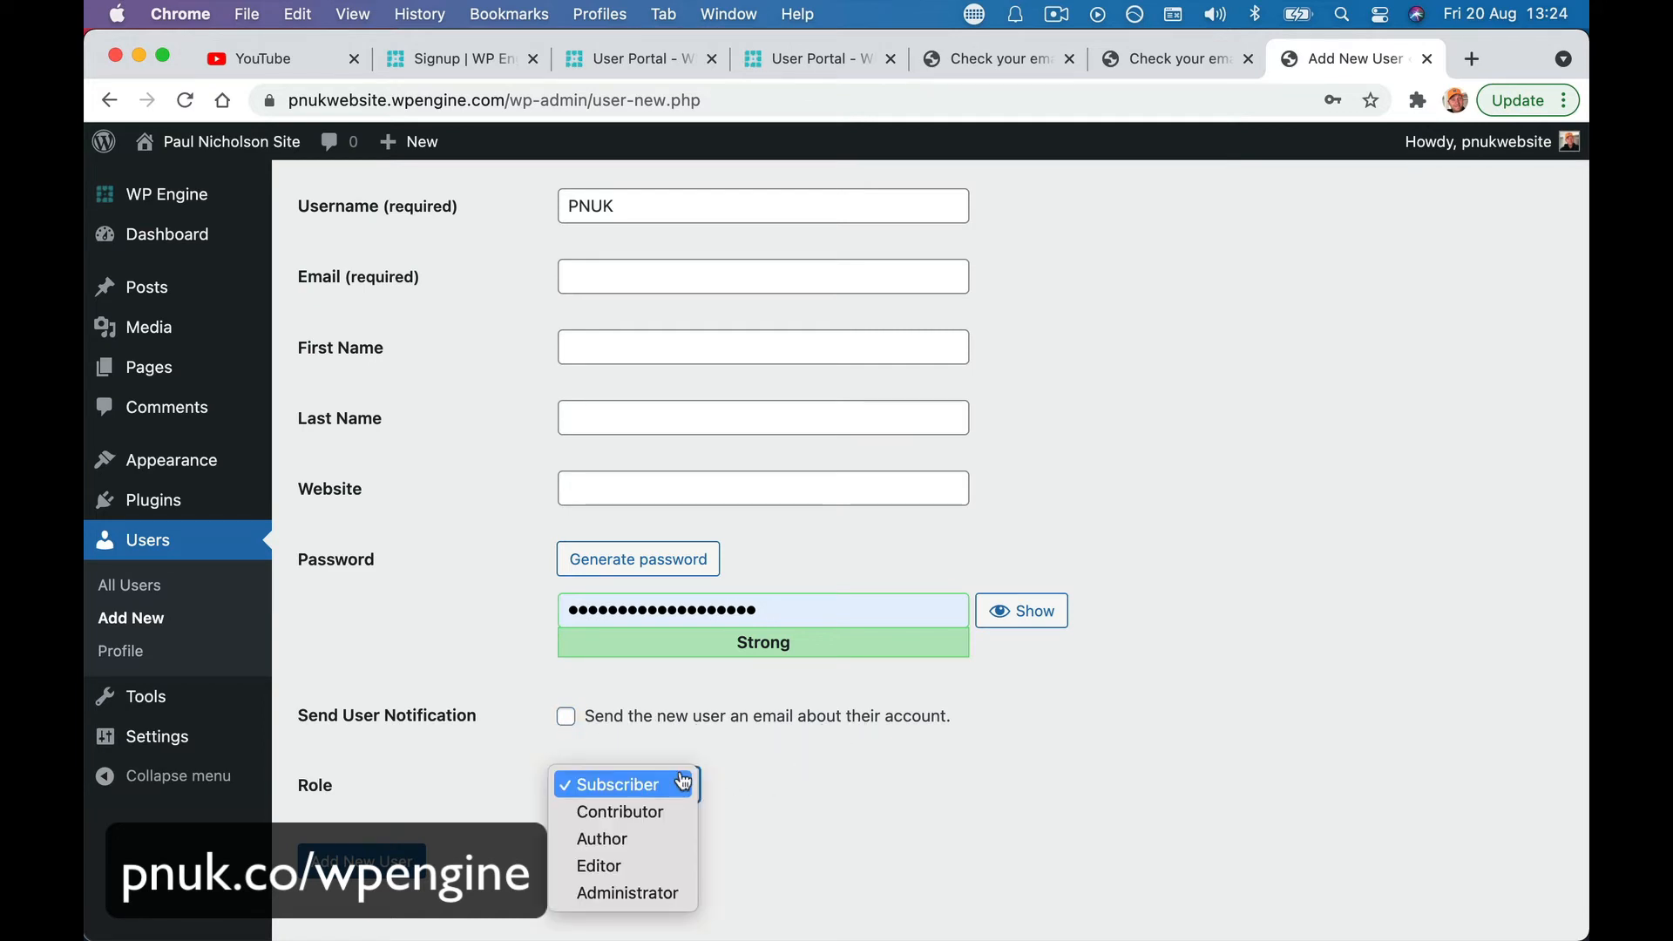
pyautogui.click(645, 894)
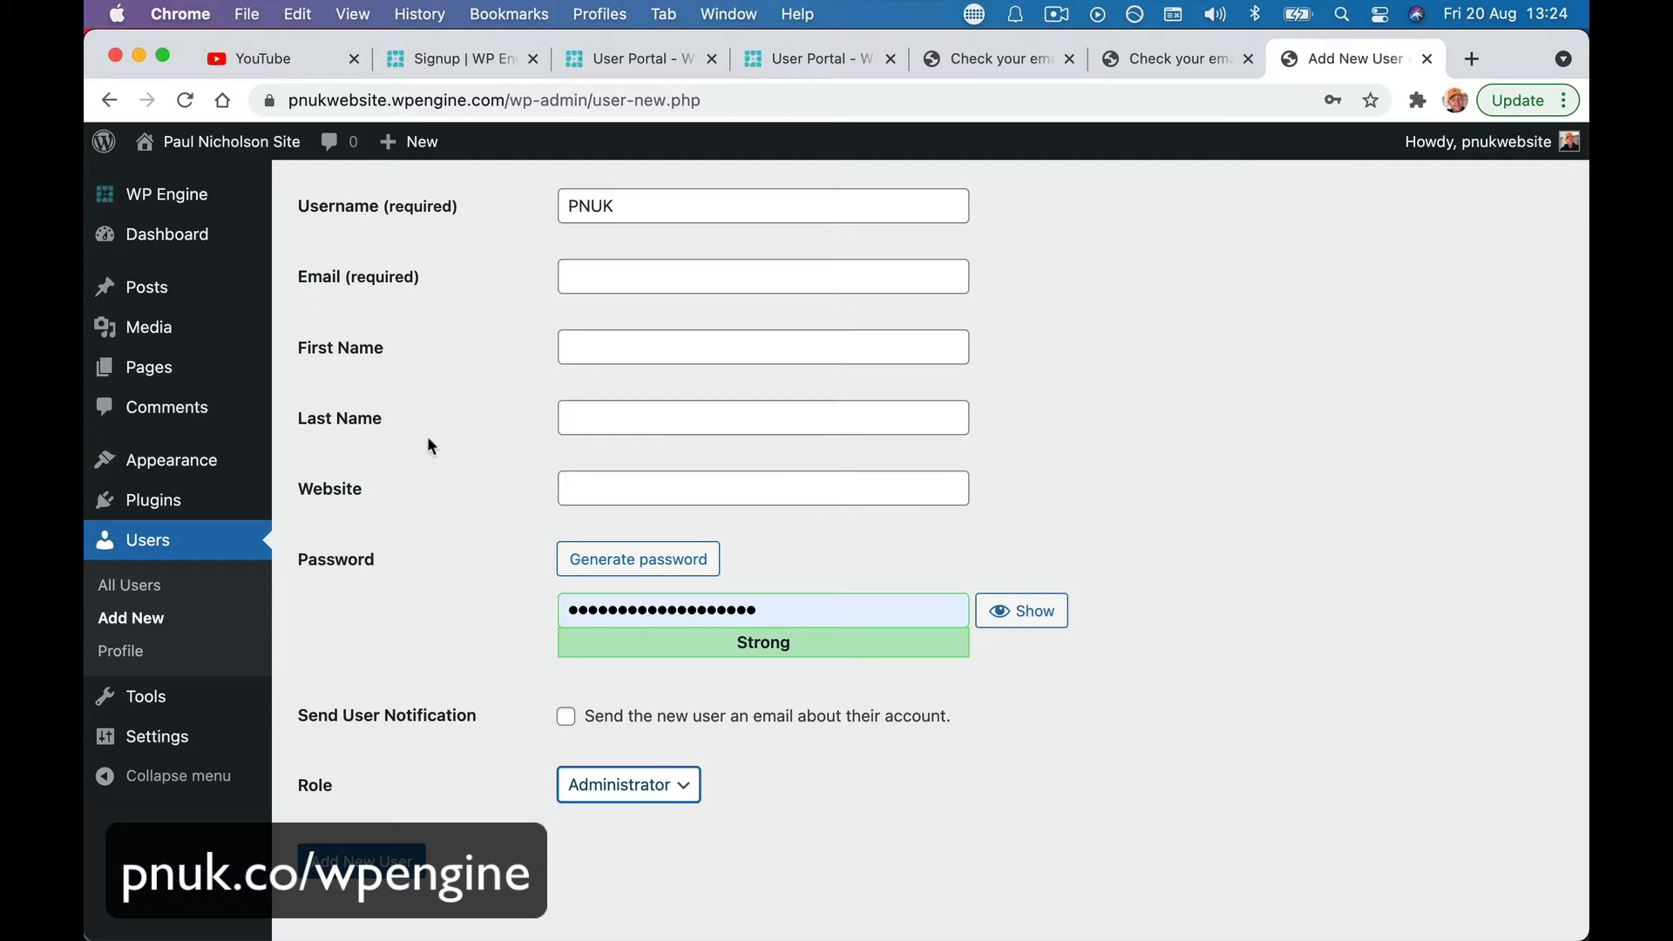
pyautogui.click(570, 342)
pyautogui.write('Paul')
pyautogui.press('Tab')
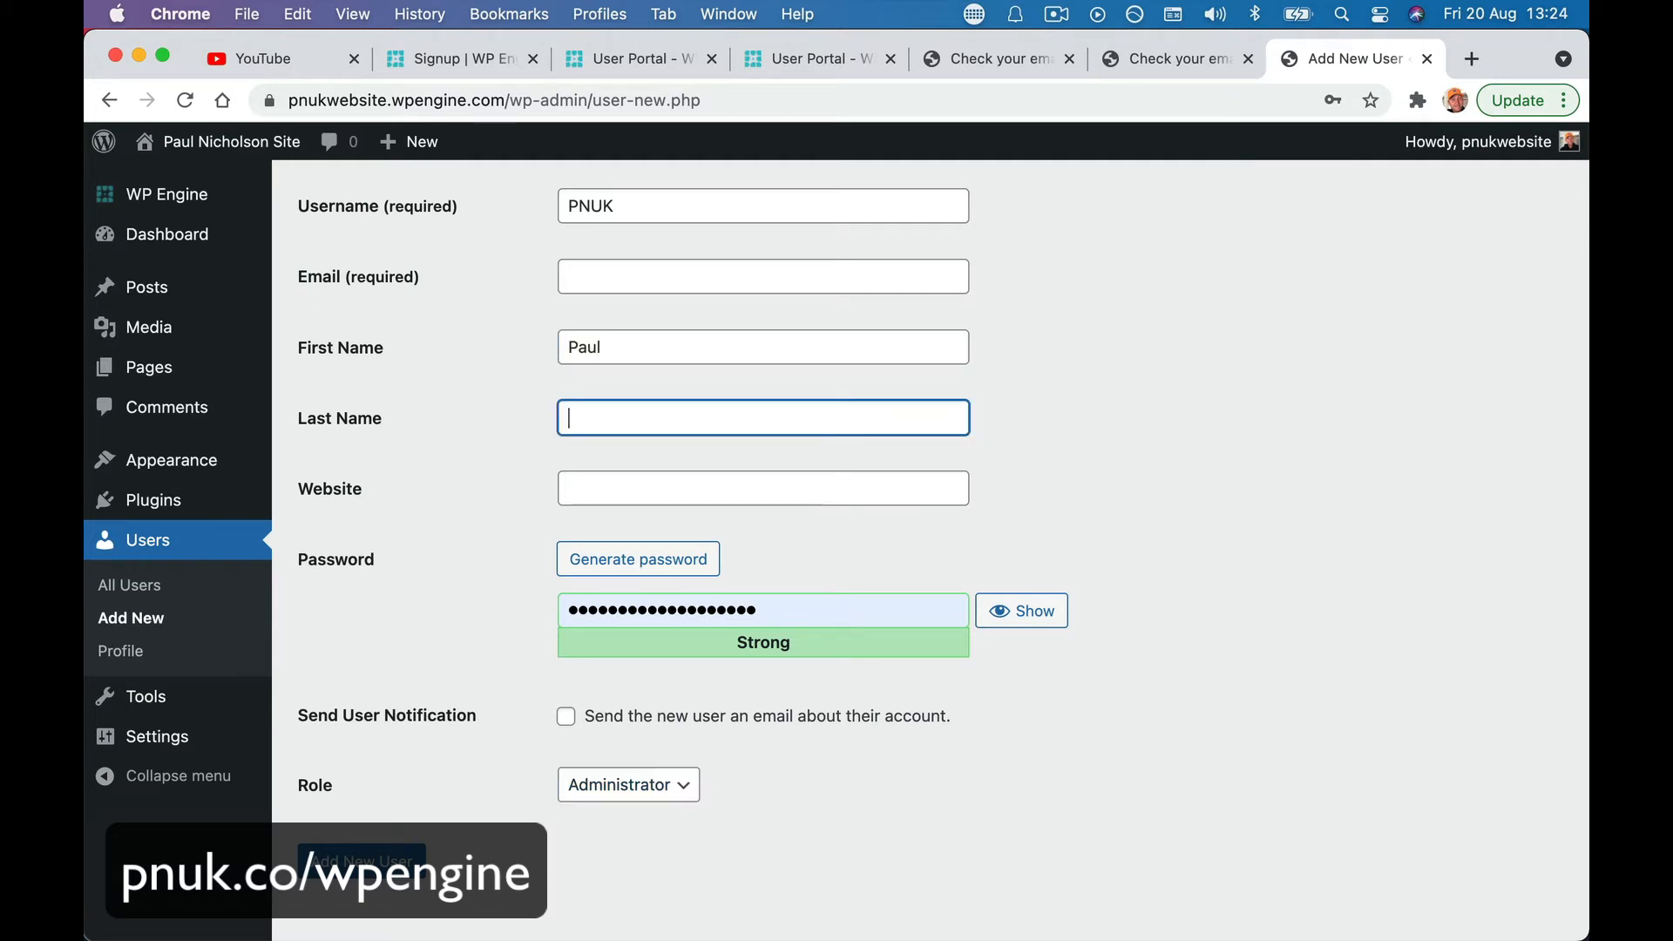
pyautogui.write('Nicholson')
pyautogui.press('Tab')
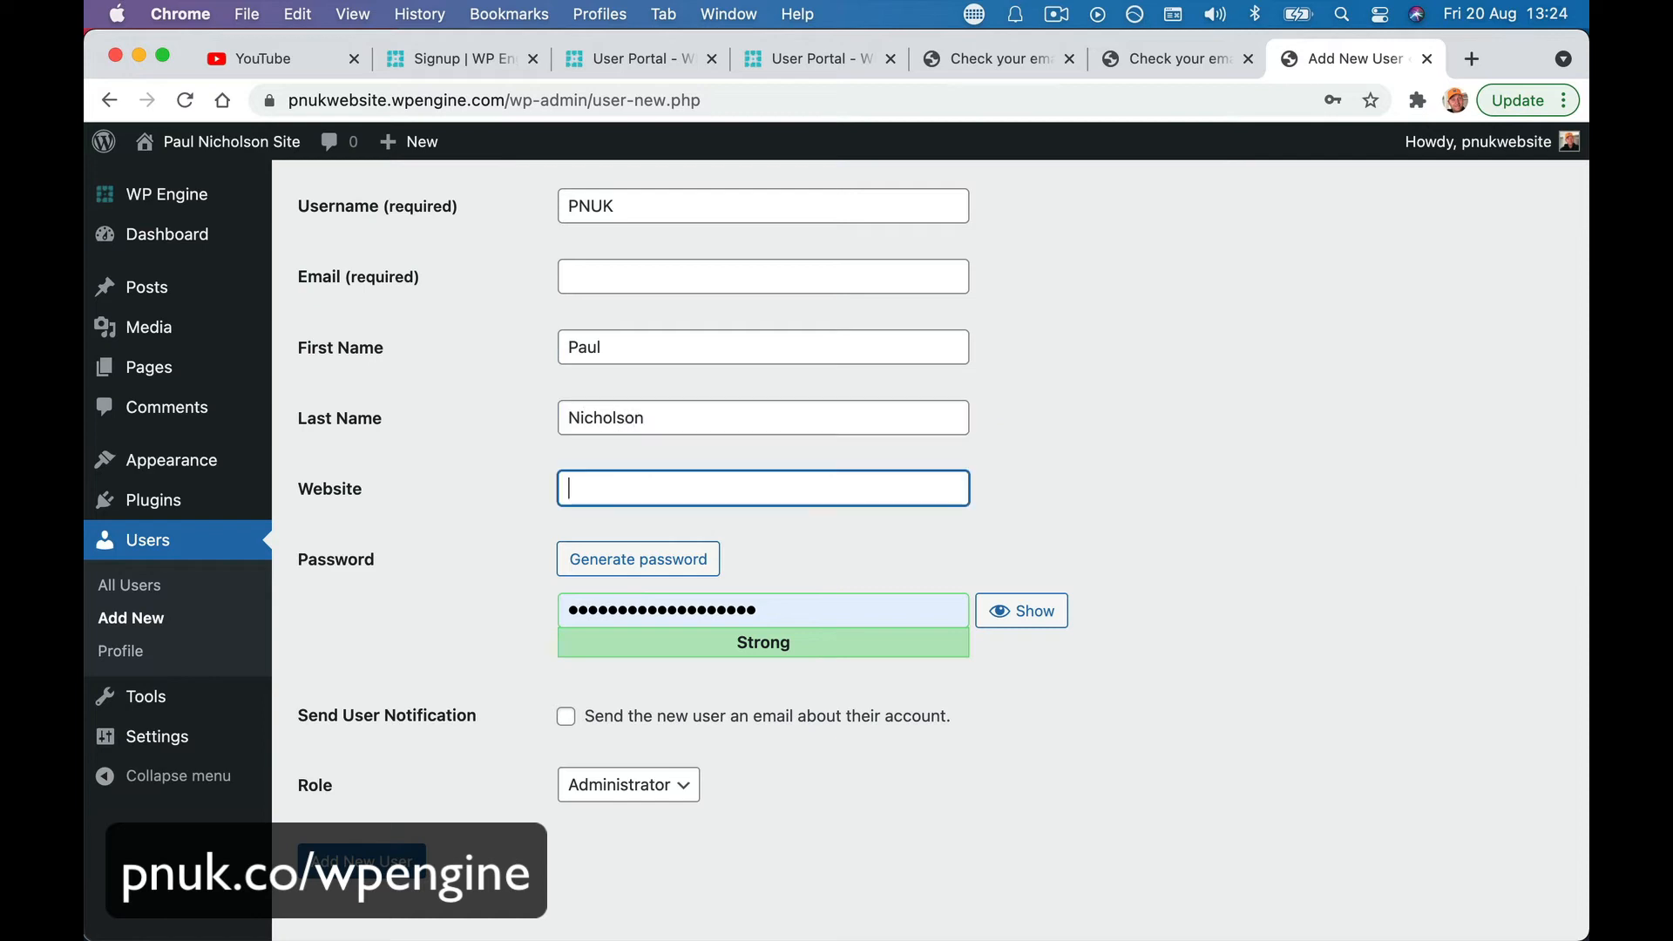
pyautogui.write('https://pnuk.com')
pyautogui.click(509, 555)
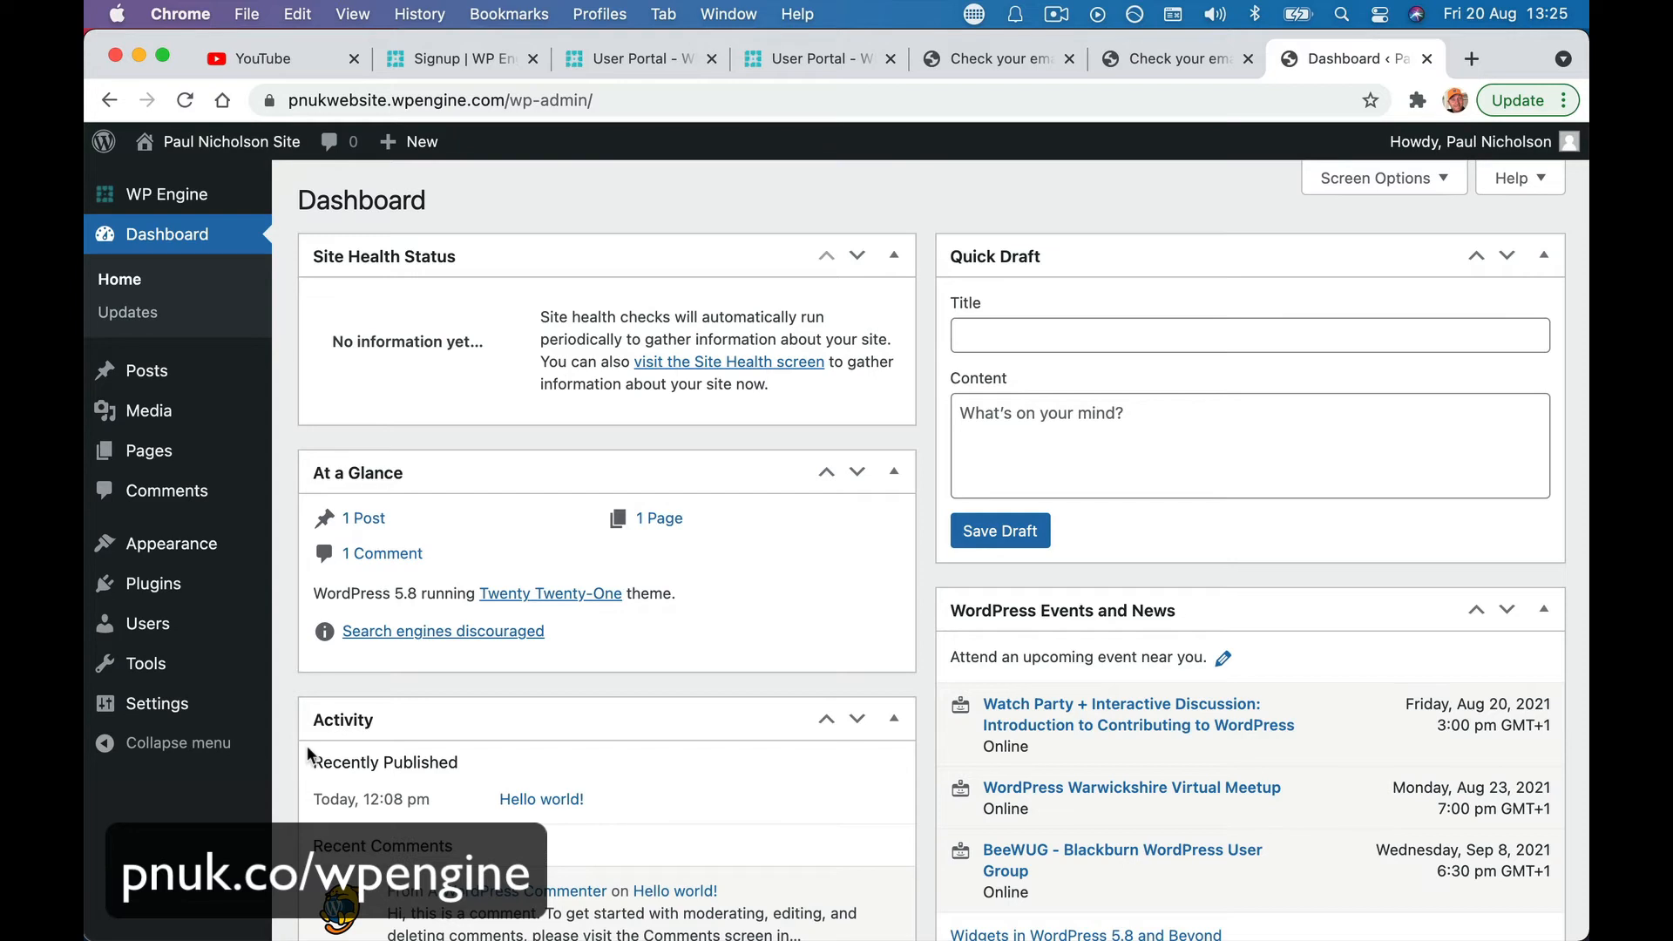
# - Show the Users list with both administrator accounts
pyautogui.click(139, 626)
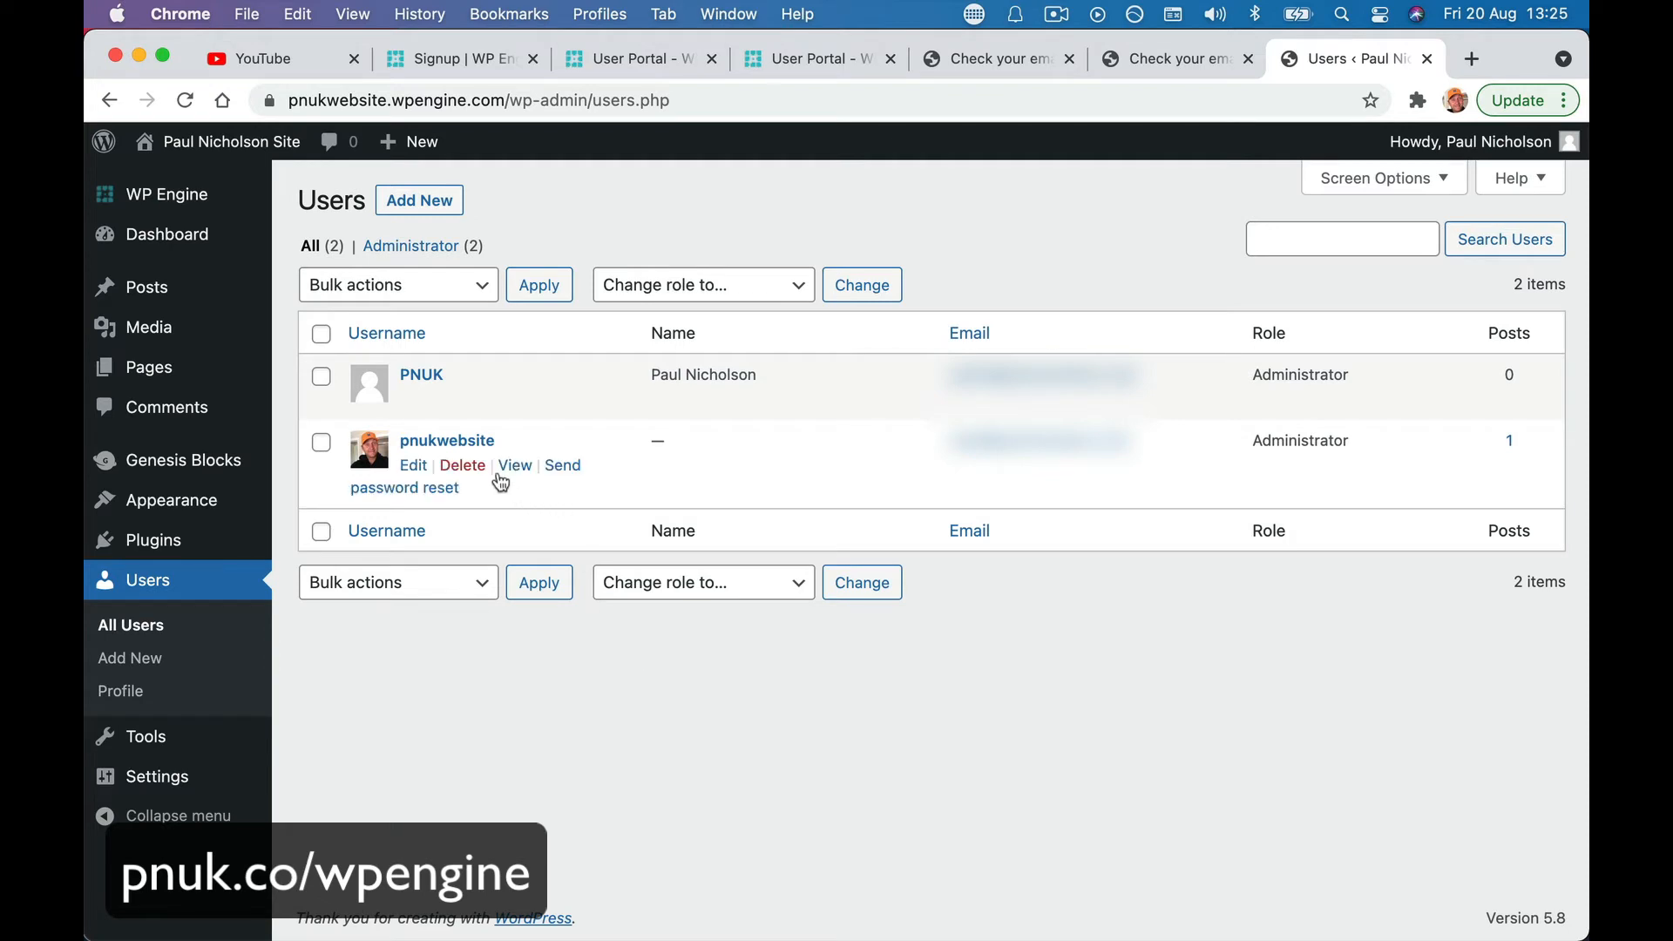
# - Delete the original pnukwebsite admin, attributing all its content to the new administrator
pyautogui.click(471, 468)
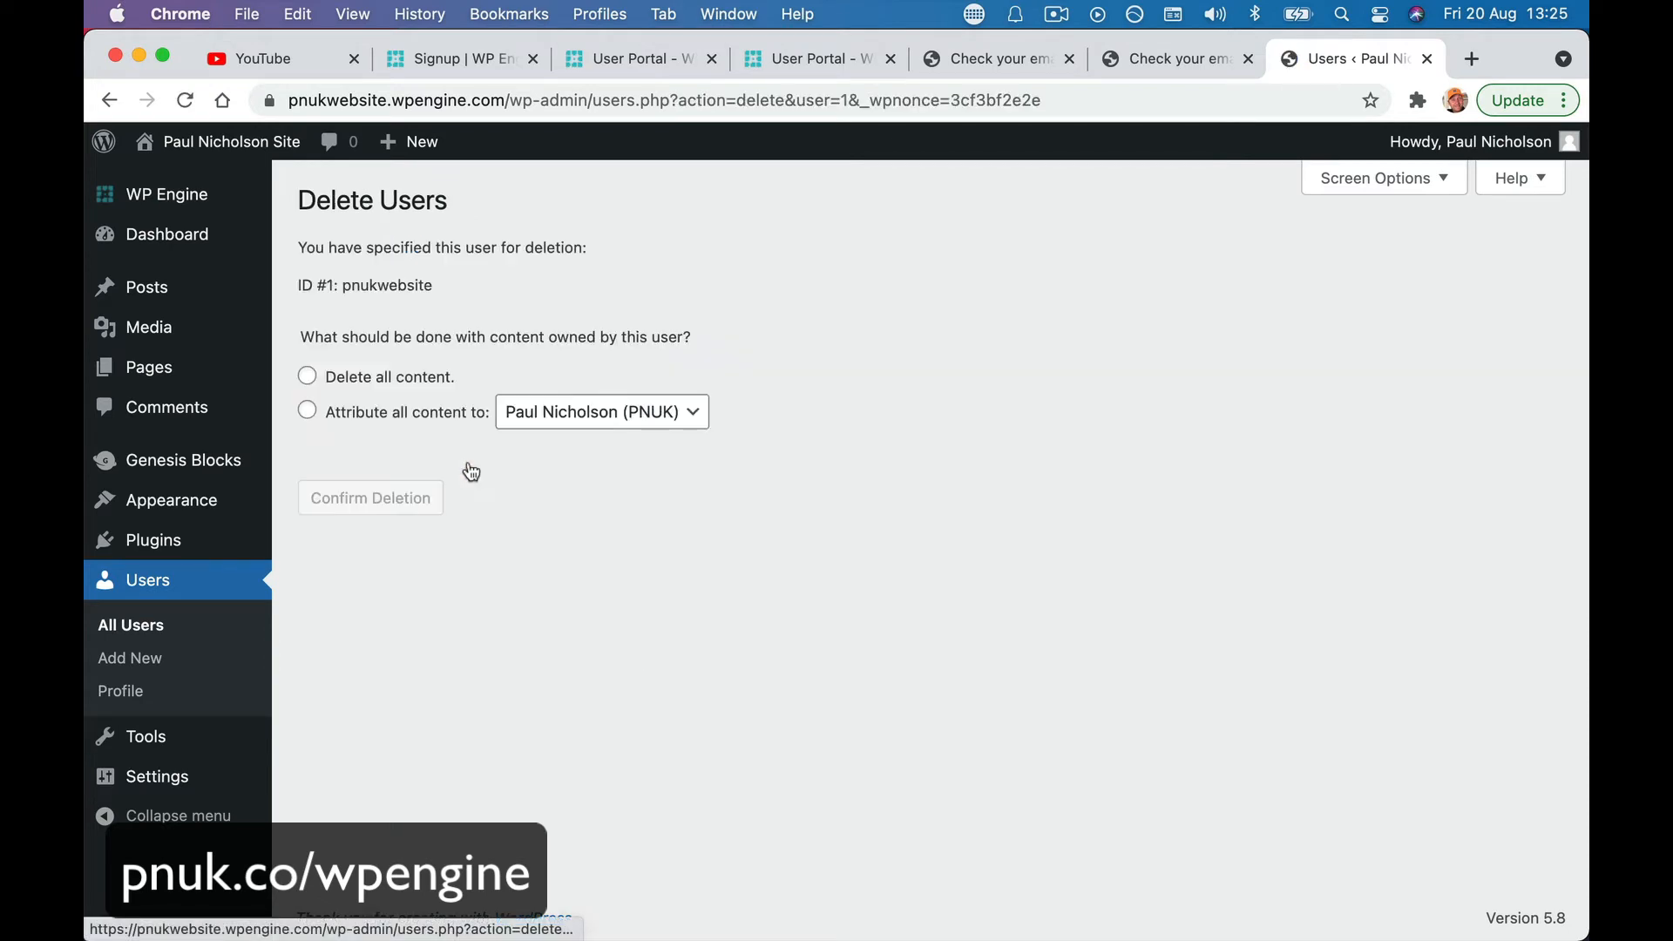
pyautogui.click(358, 419)
pyautogui.click(574, 420)
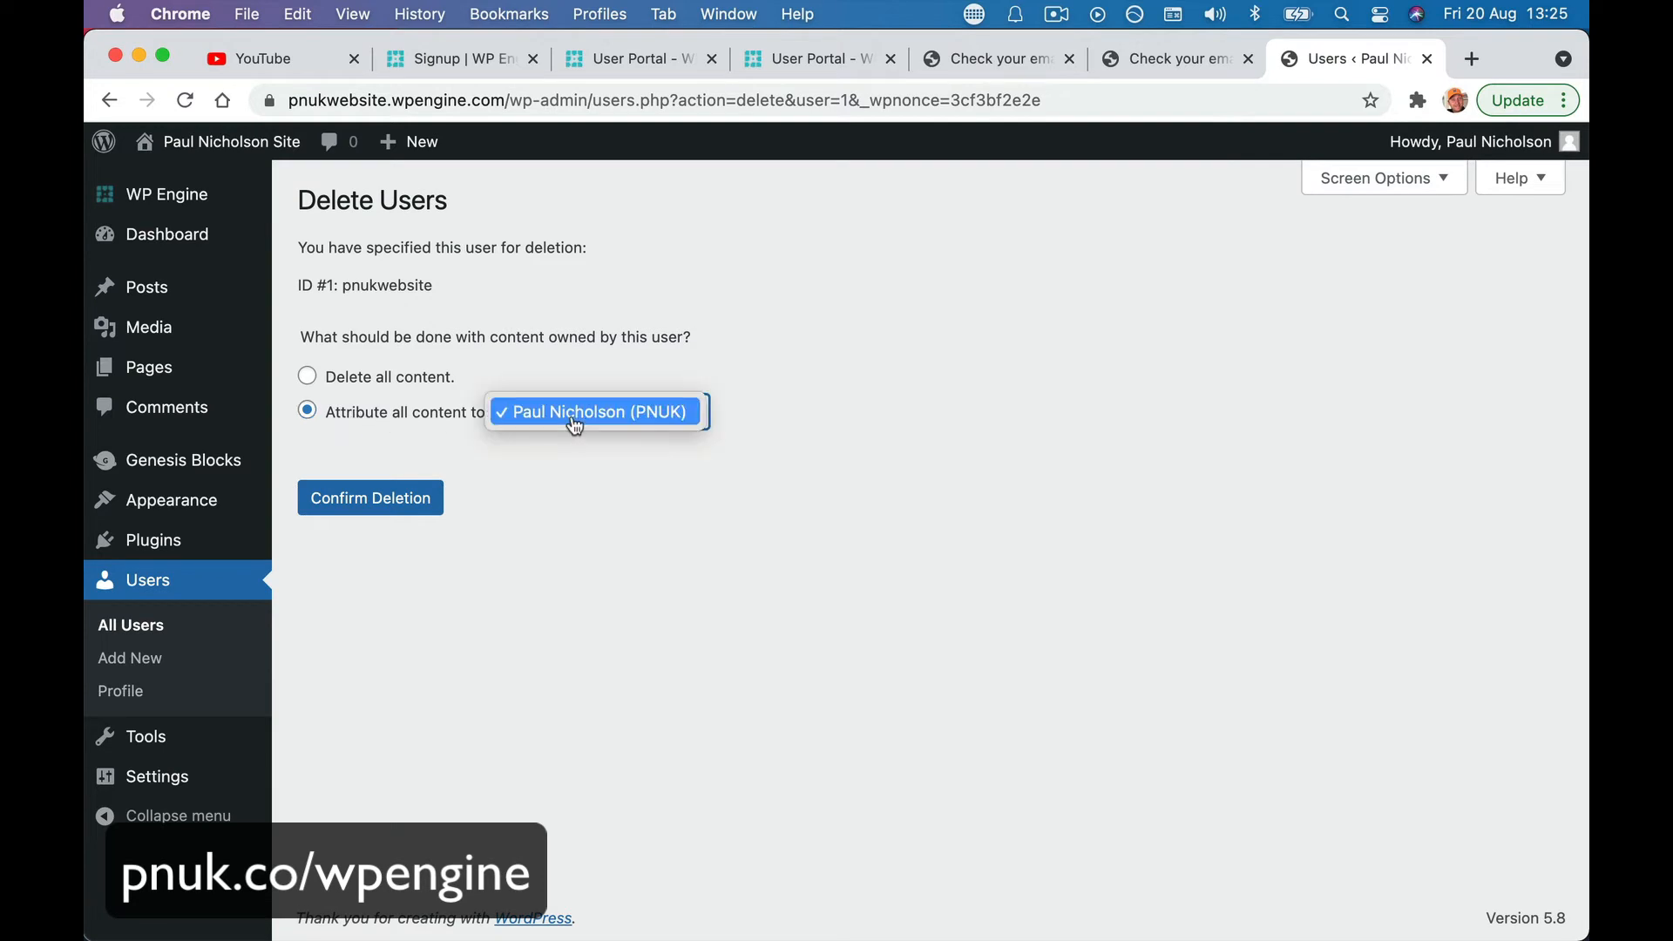
pyautogui.click(560, 427)
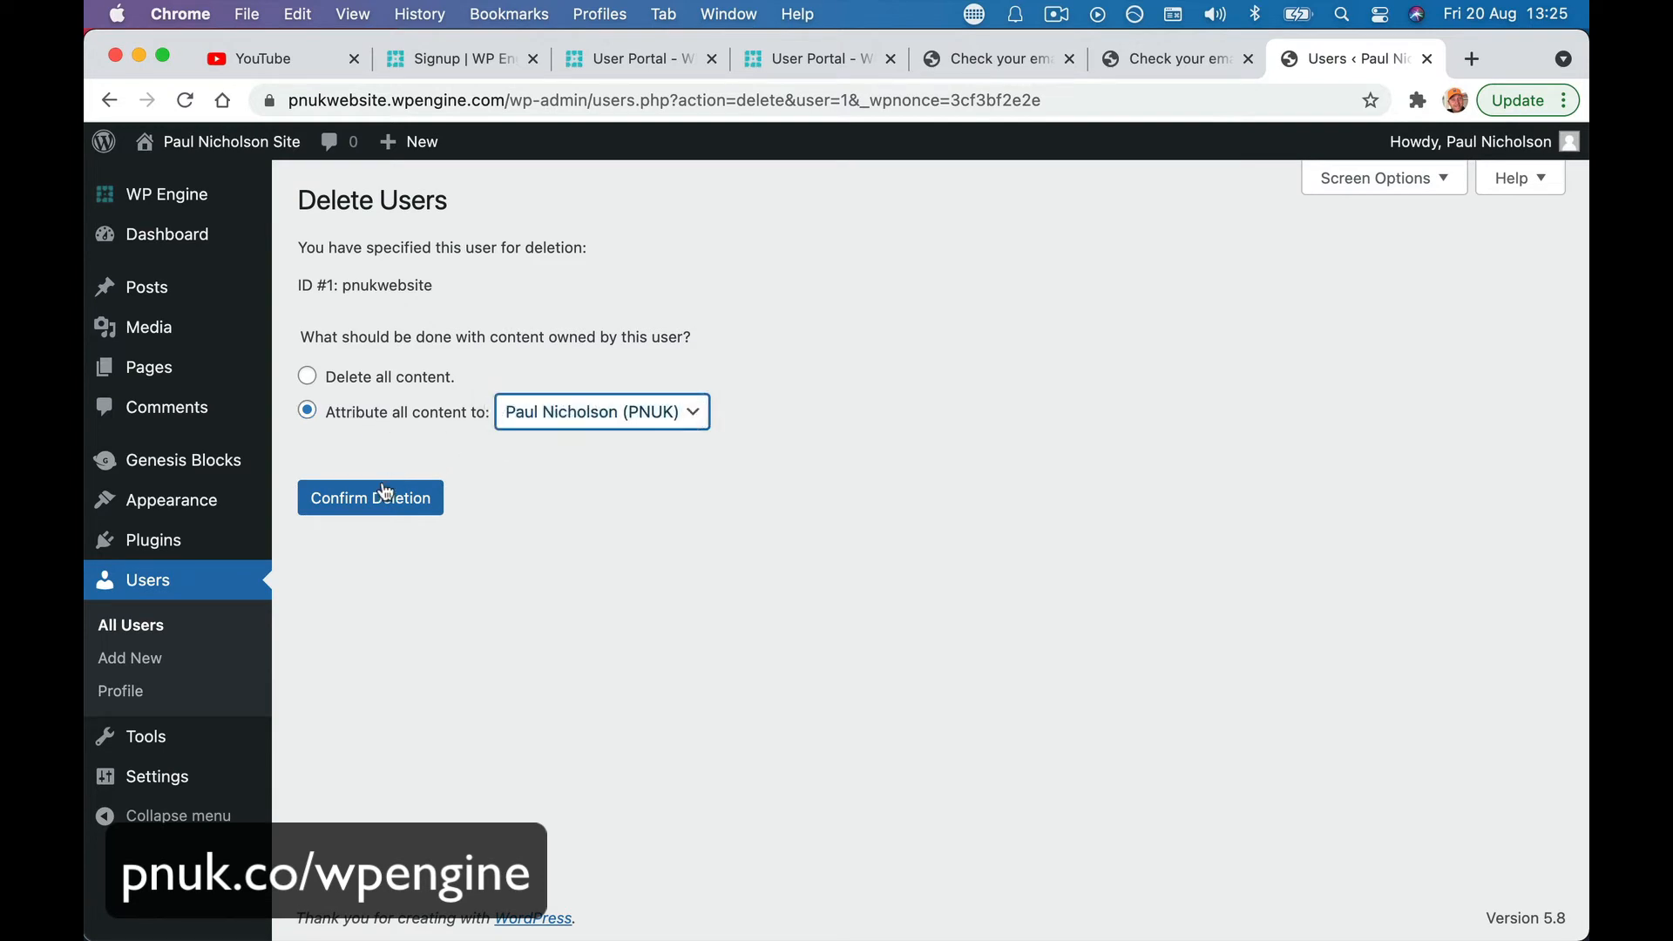
pyautogui.click(383, 497)
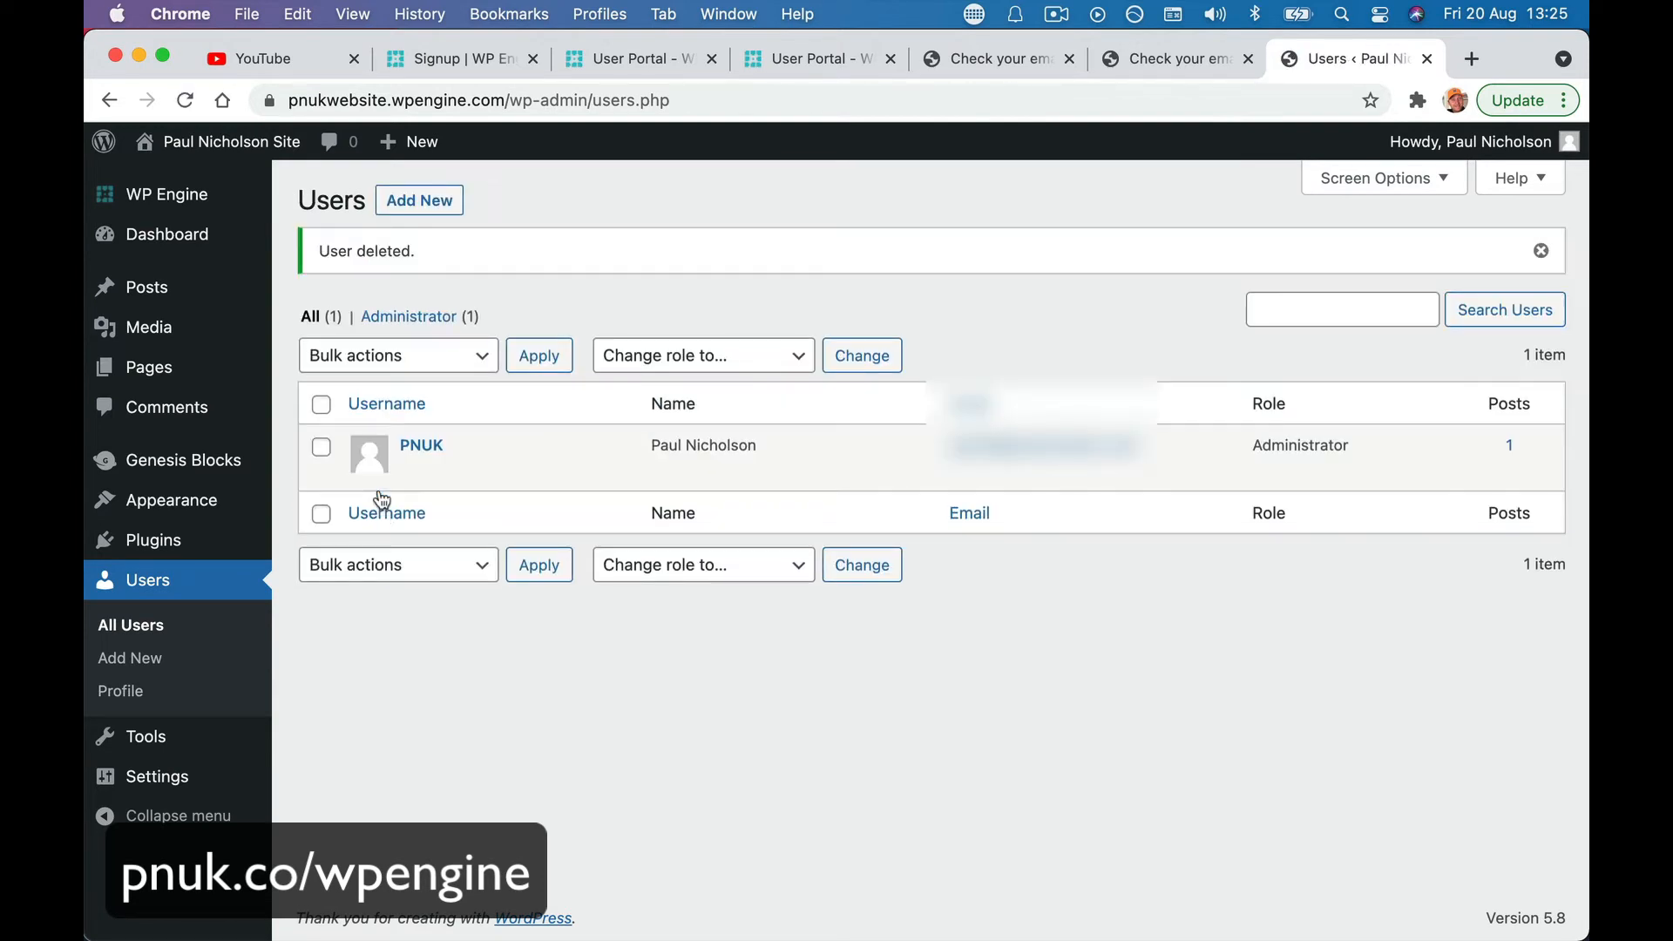
# - Correct the email address in the remaining admin's profile and update the profile
pyautogui.moveTo(394, 476)
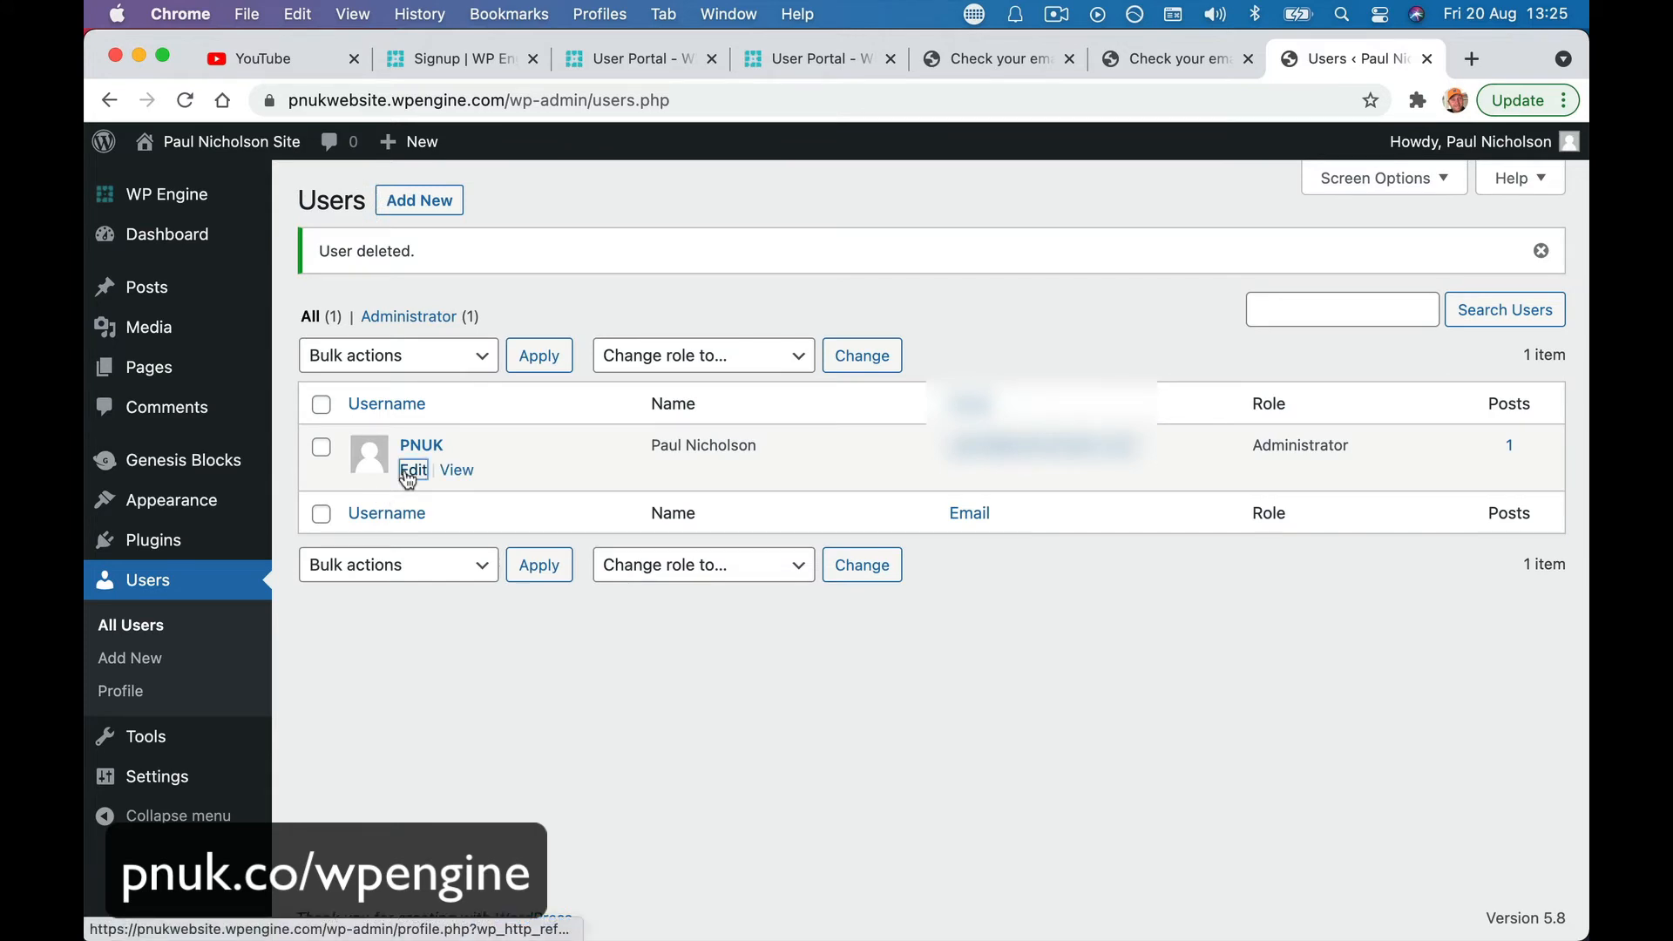
pyautogui.click(413, 471)
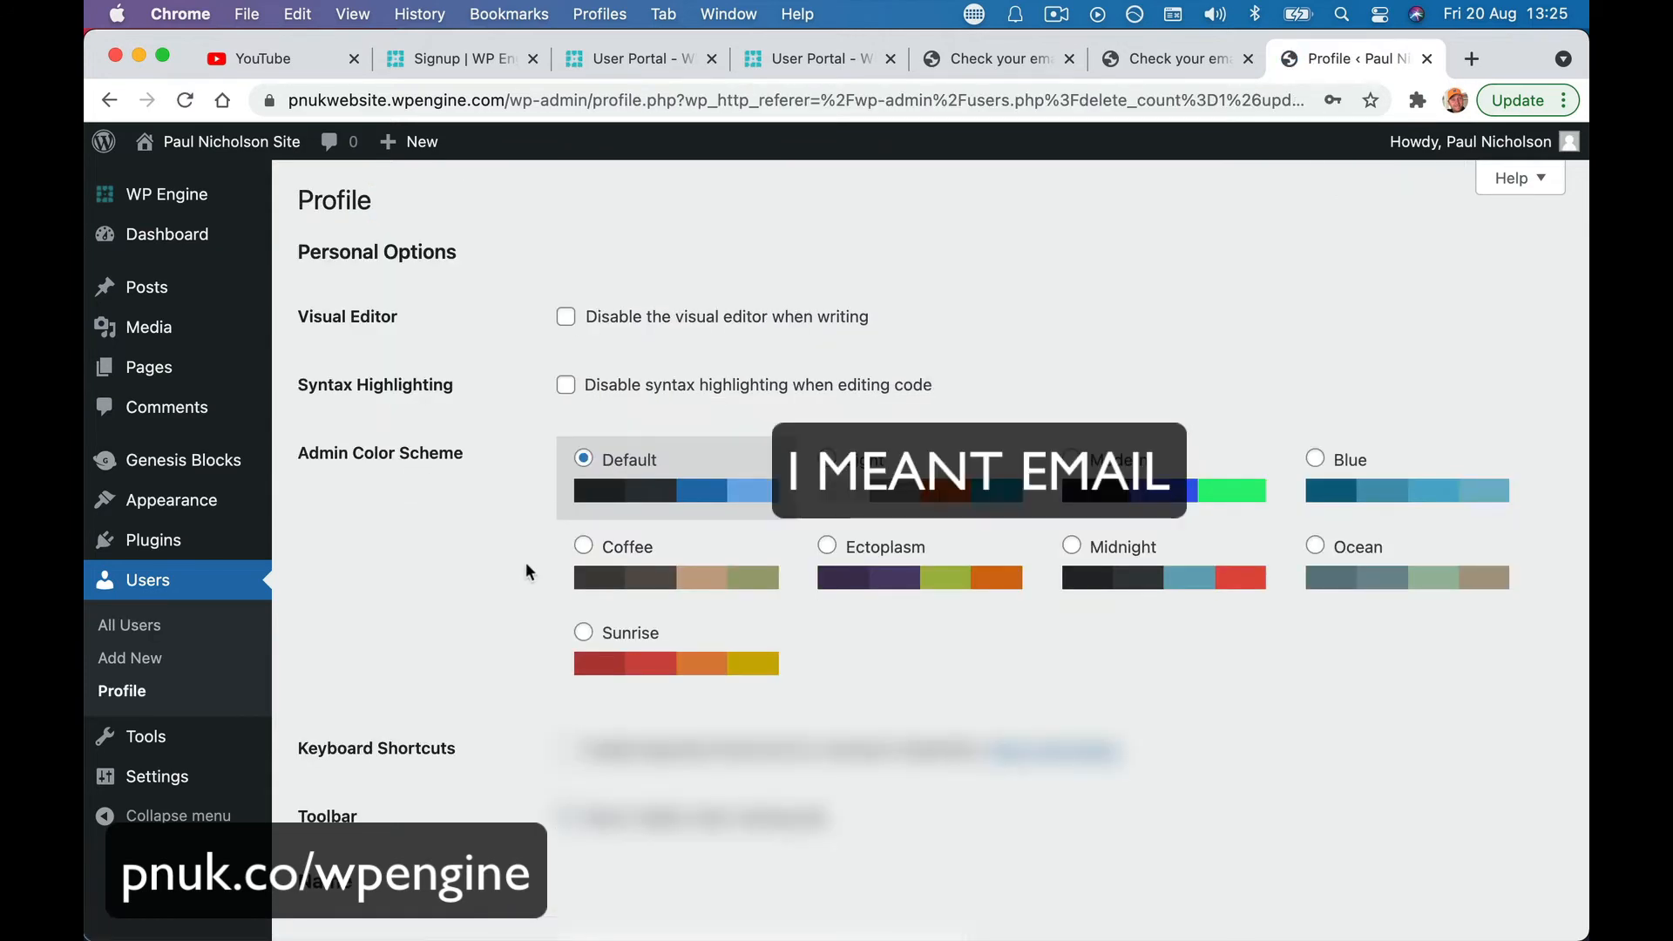
pyautogui.scroll(-6, 525, 572)
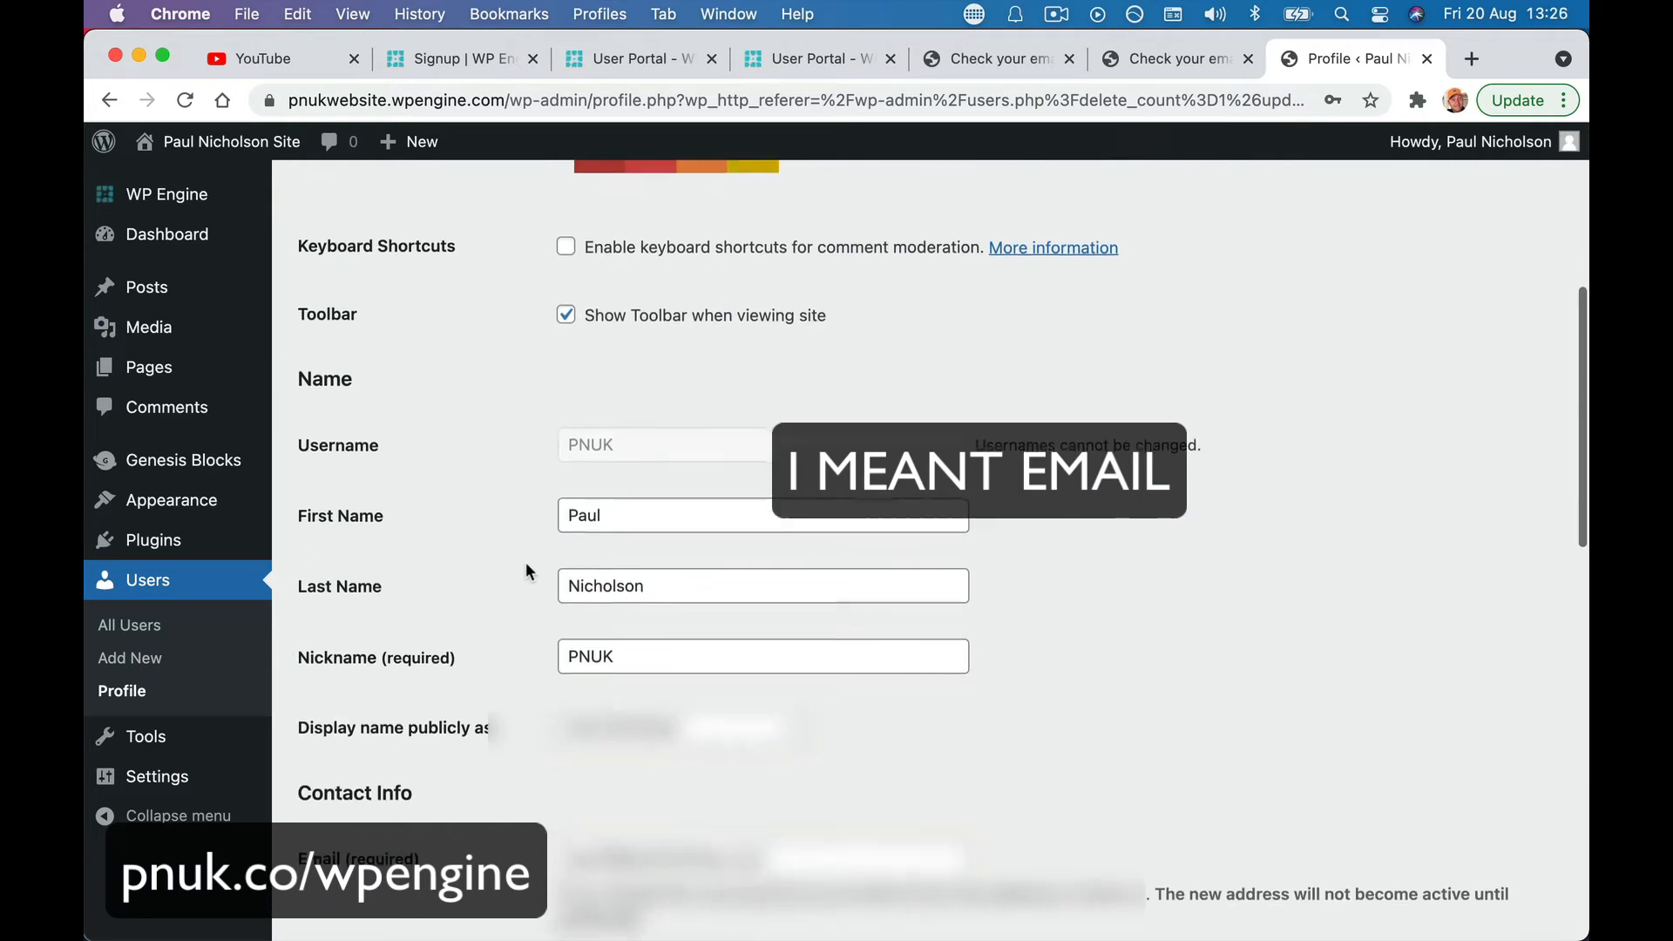
pyautogui.scroll(-1, 526, 571)
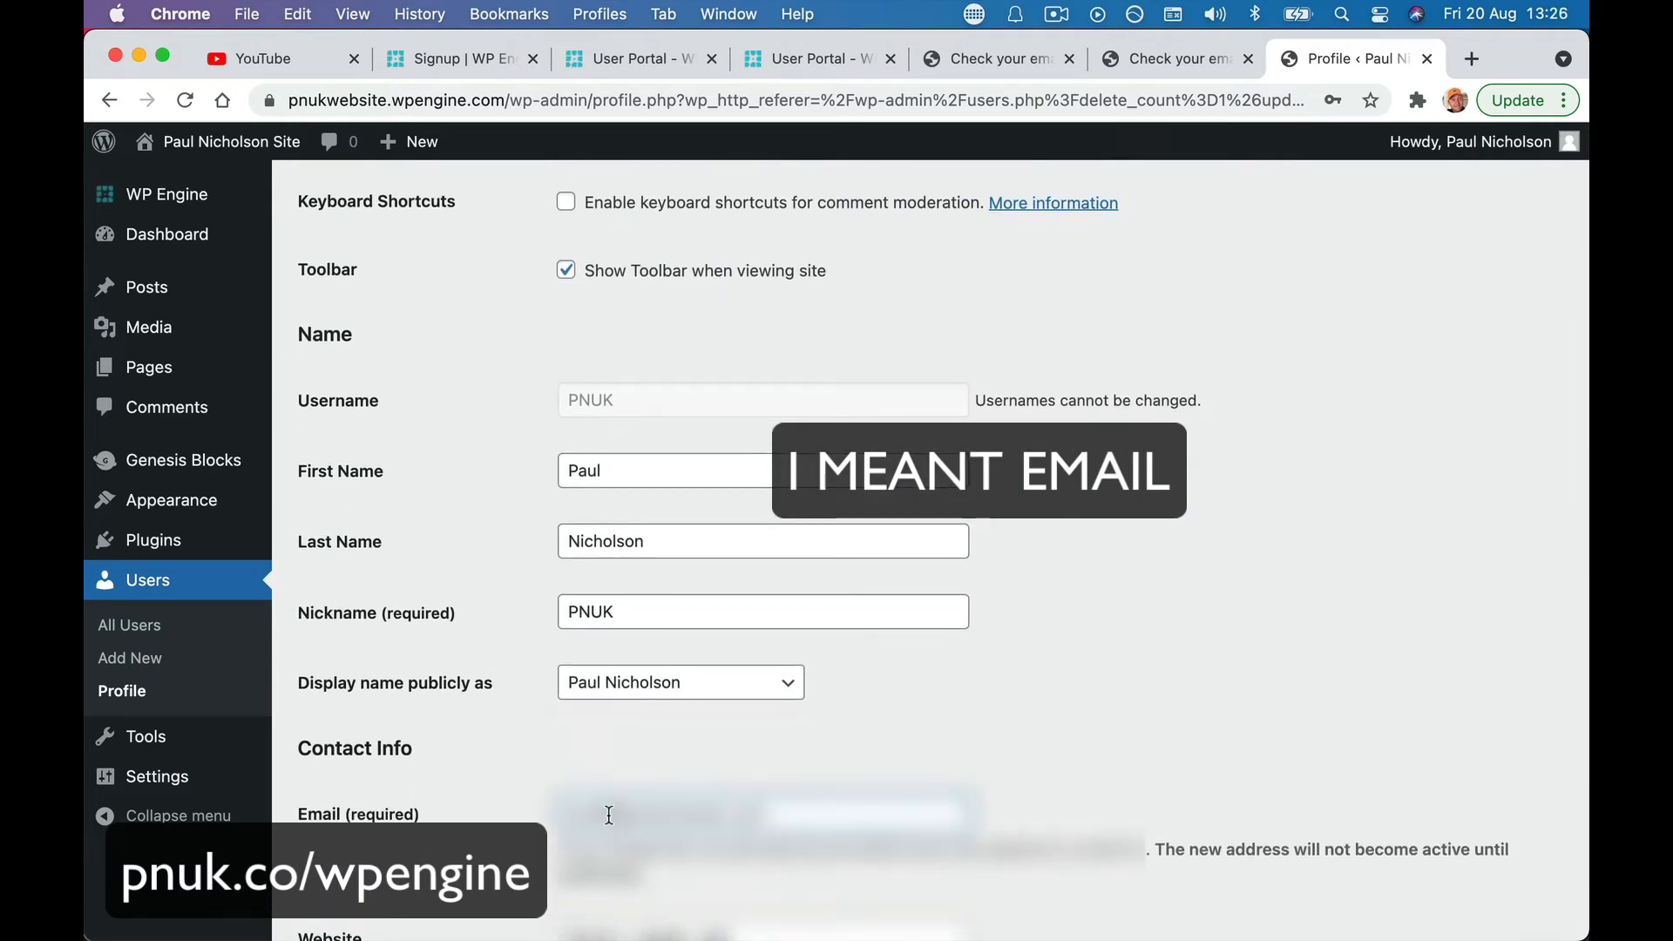
pyautogui.press('BackSpace')
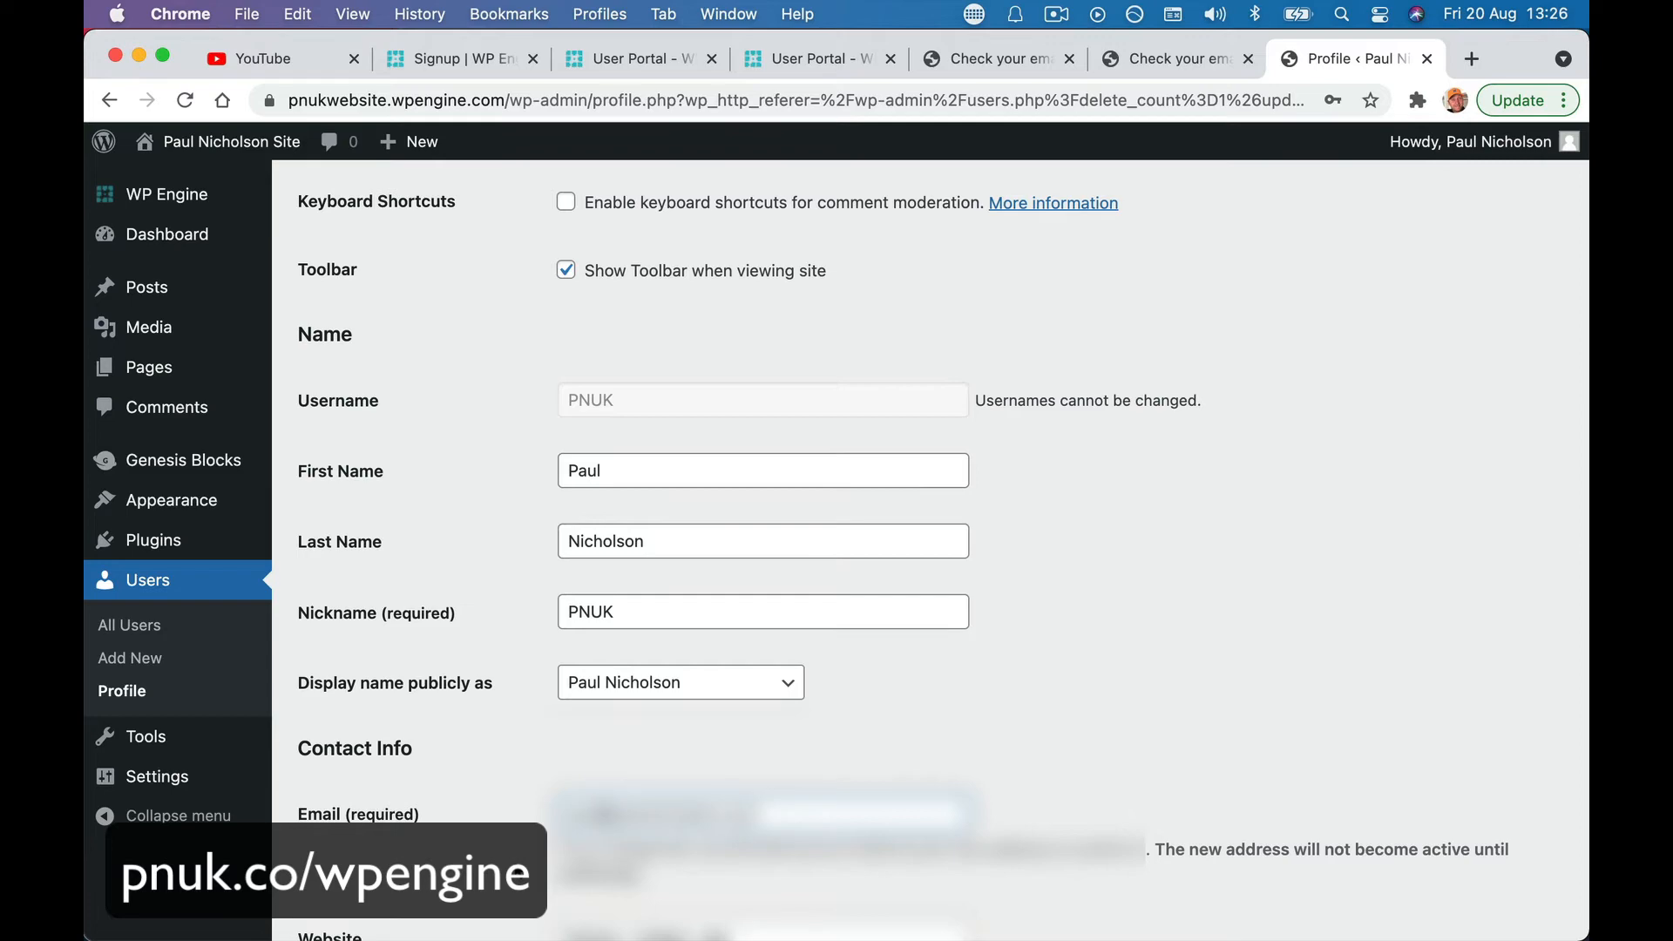
pyautogui.scroll(-15, 442, 784)
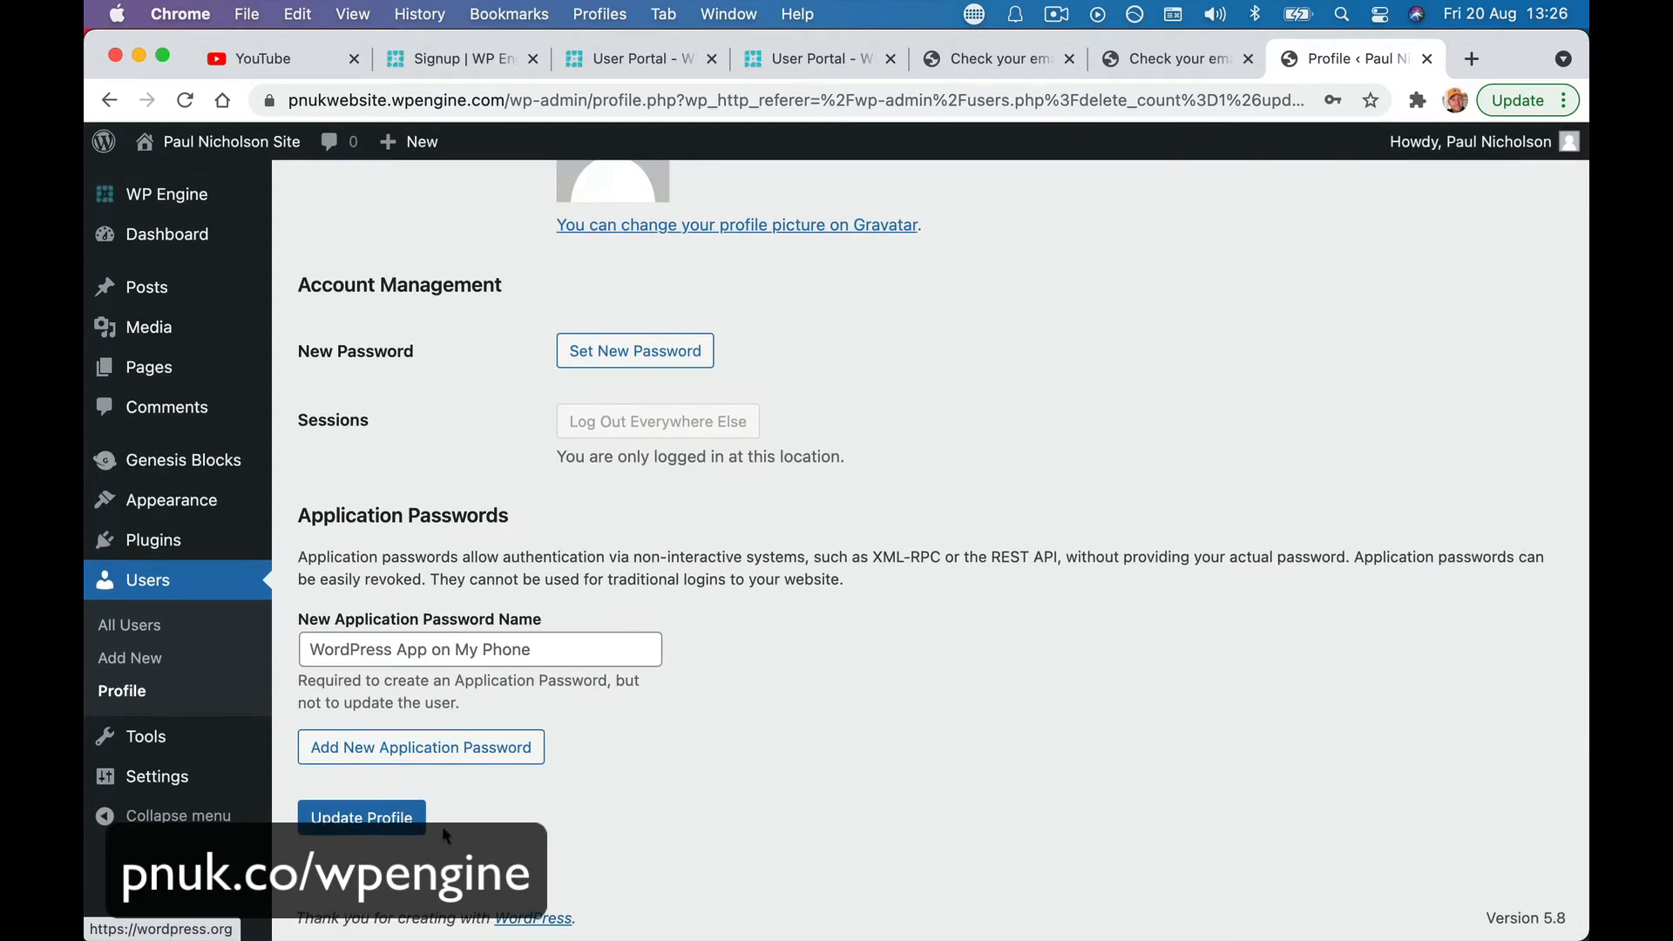
pyautogui.click(384, 818)
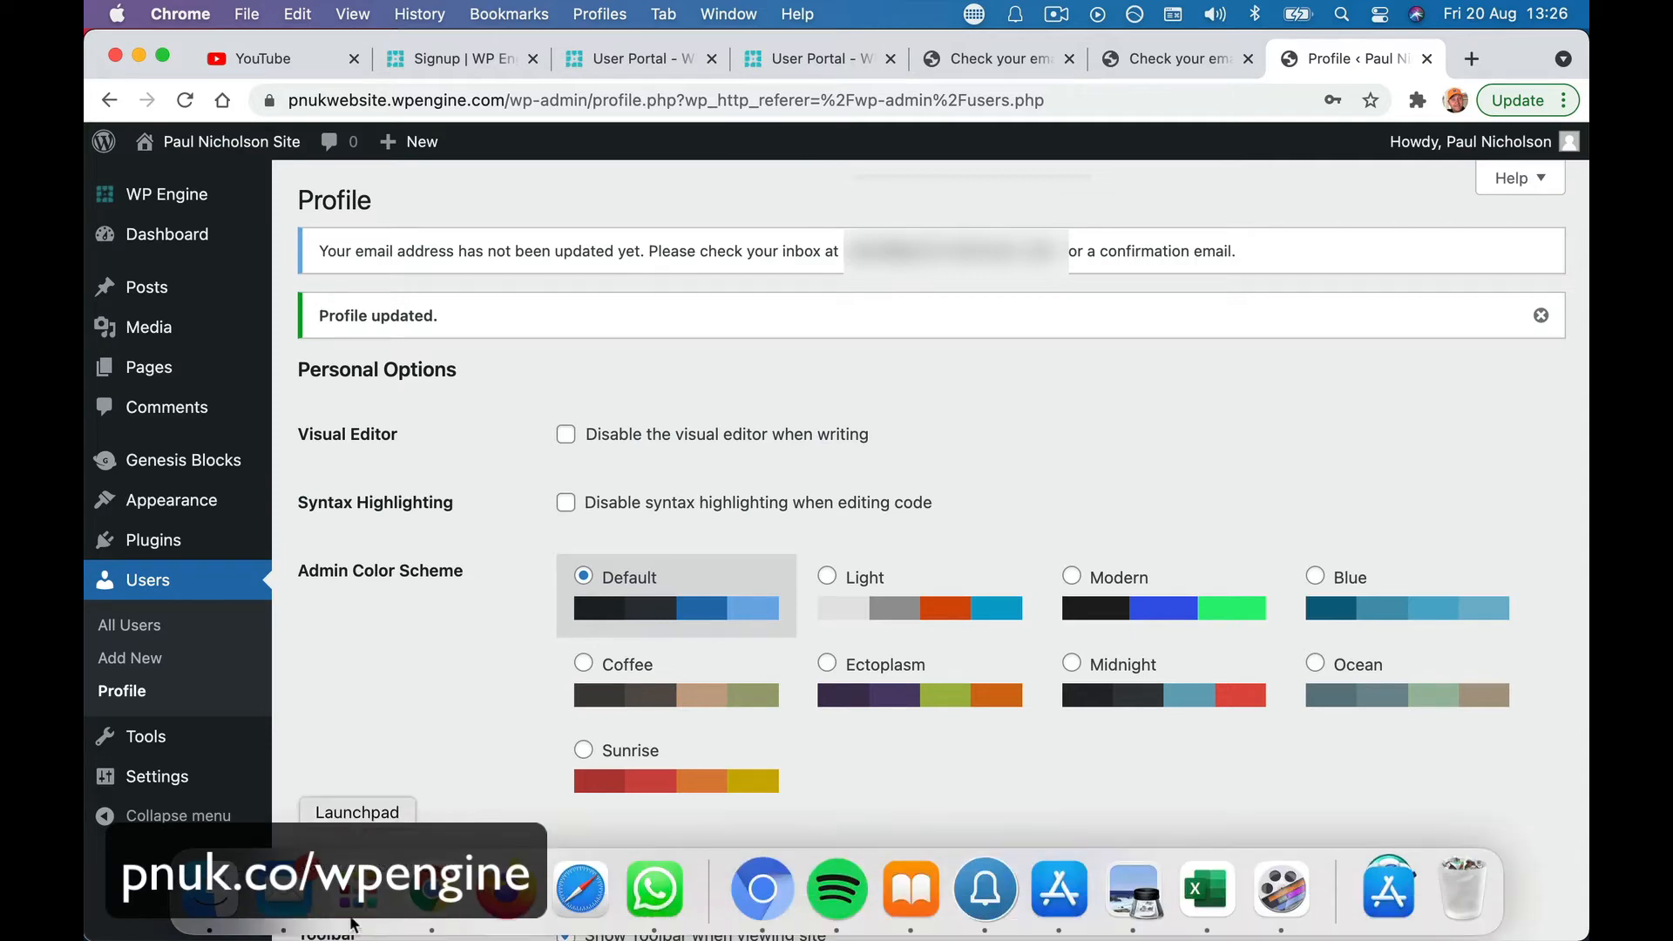
# - Open the Email Change Request message in Mail and follow its newuseremail confirmation link
pyautogui.click(358, 924)
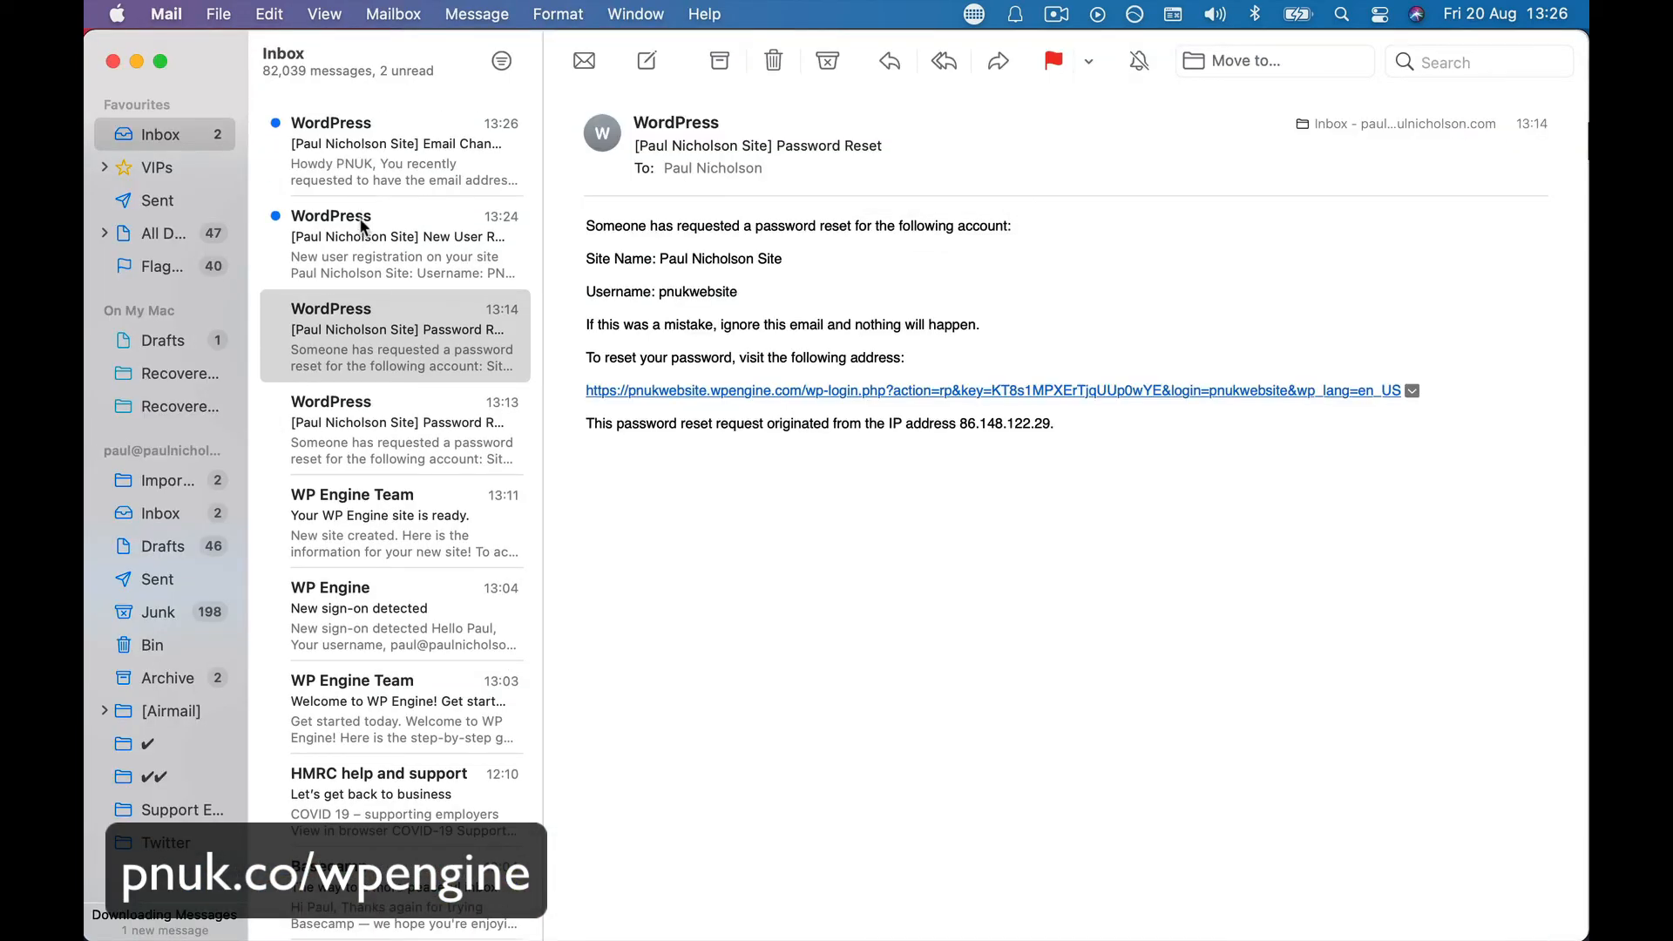
pyautogui.click(363, 174)
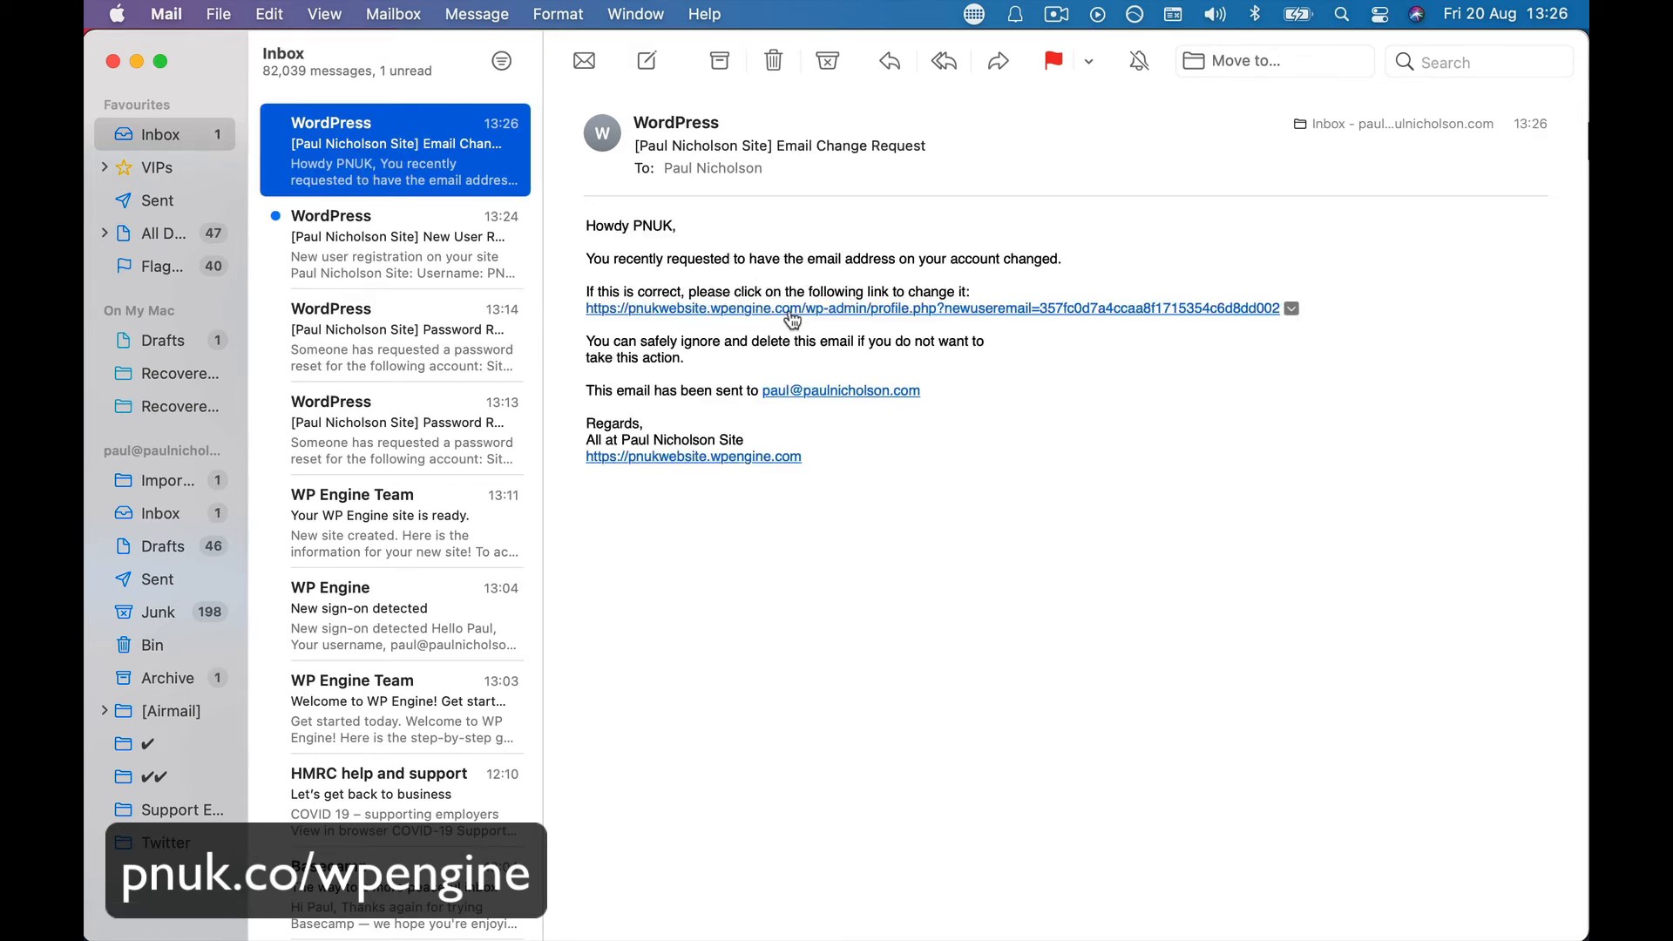
pyautogui.click(757, 310)
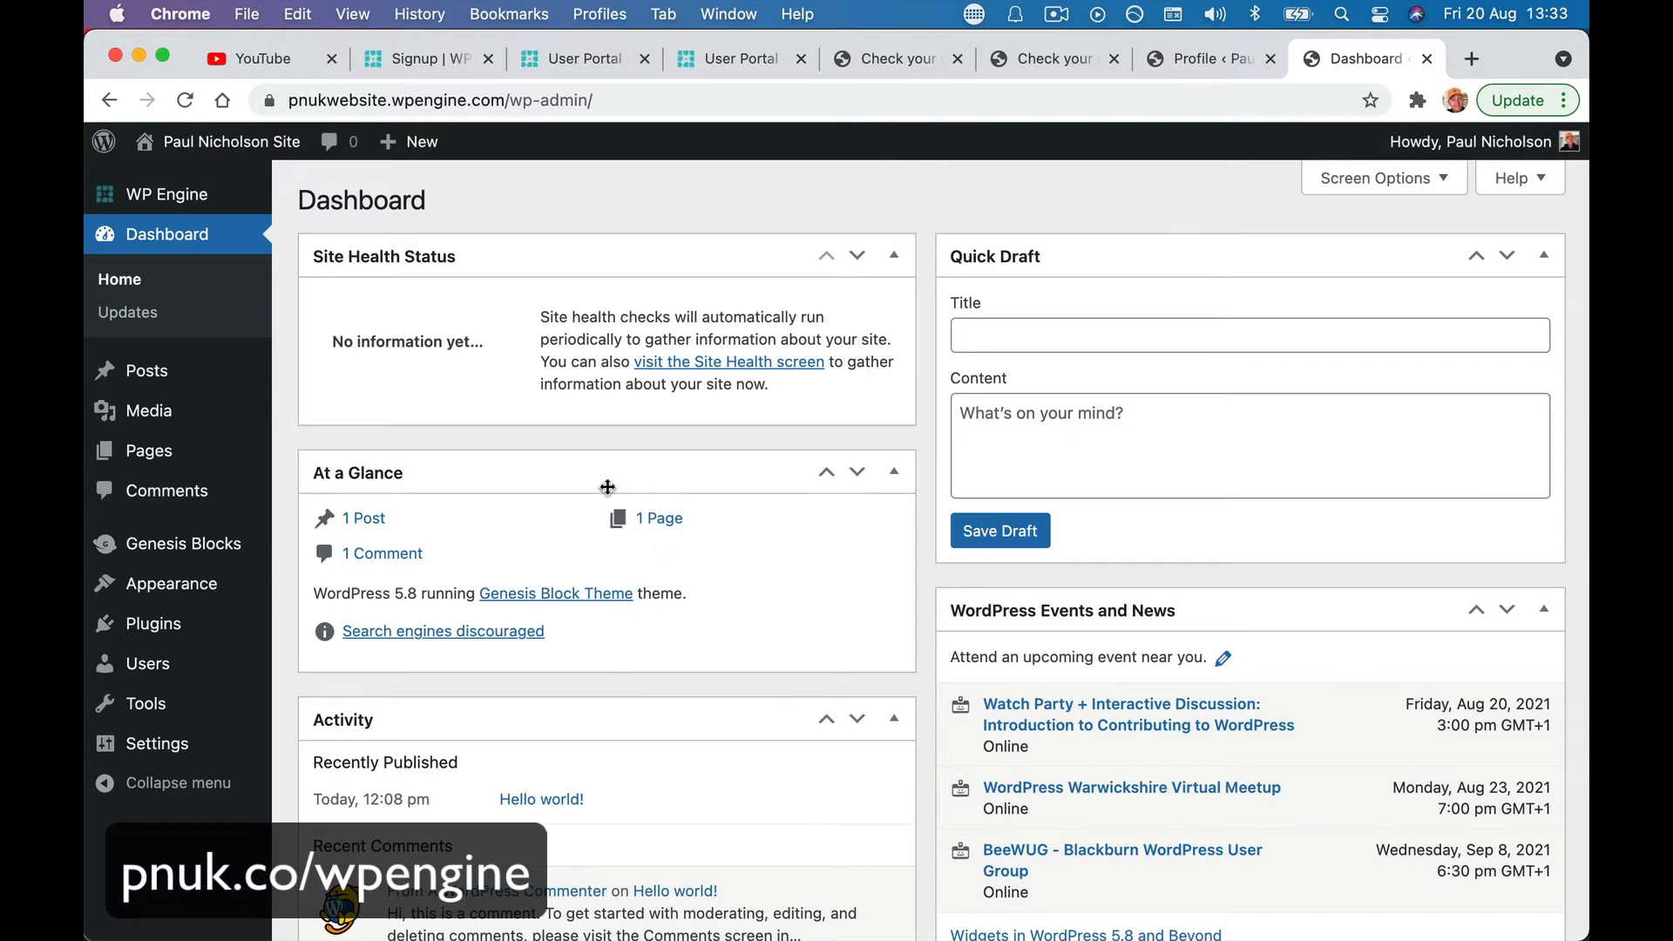
# - Select the page address, then go to the live site's front page via Visit Site
pyautogui.moveTo(292, 104); pyautogui.dragTo(605, 99)
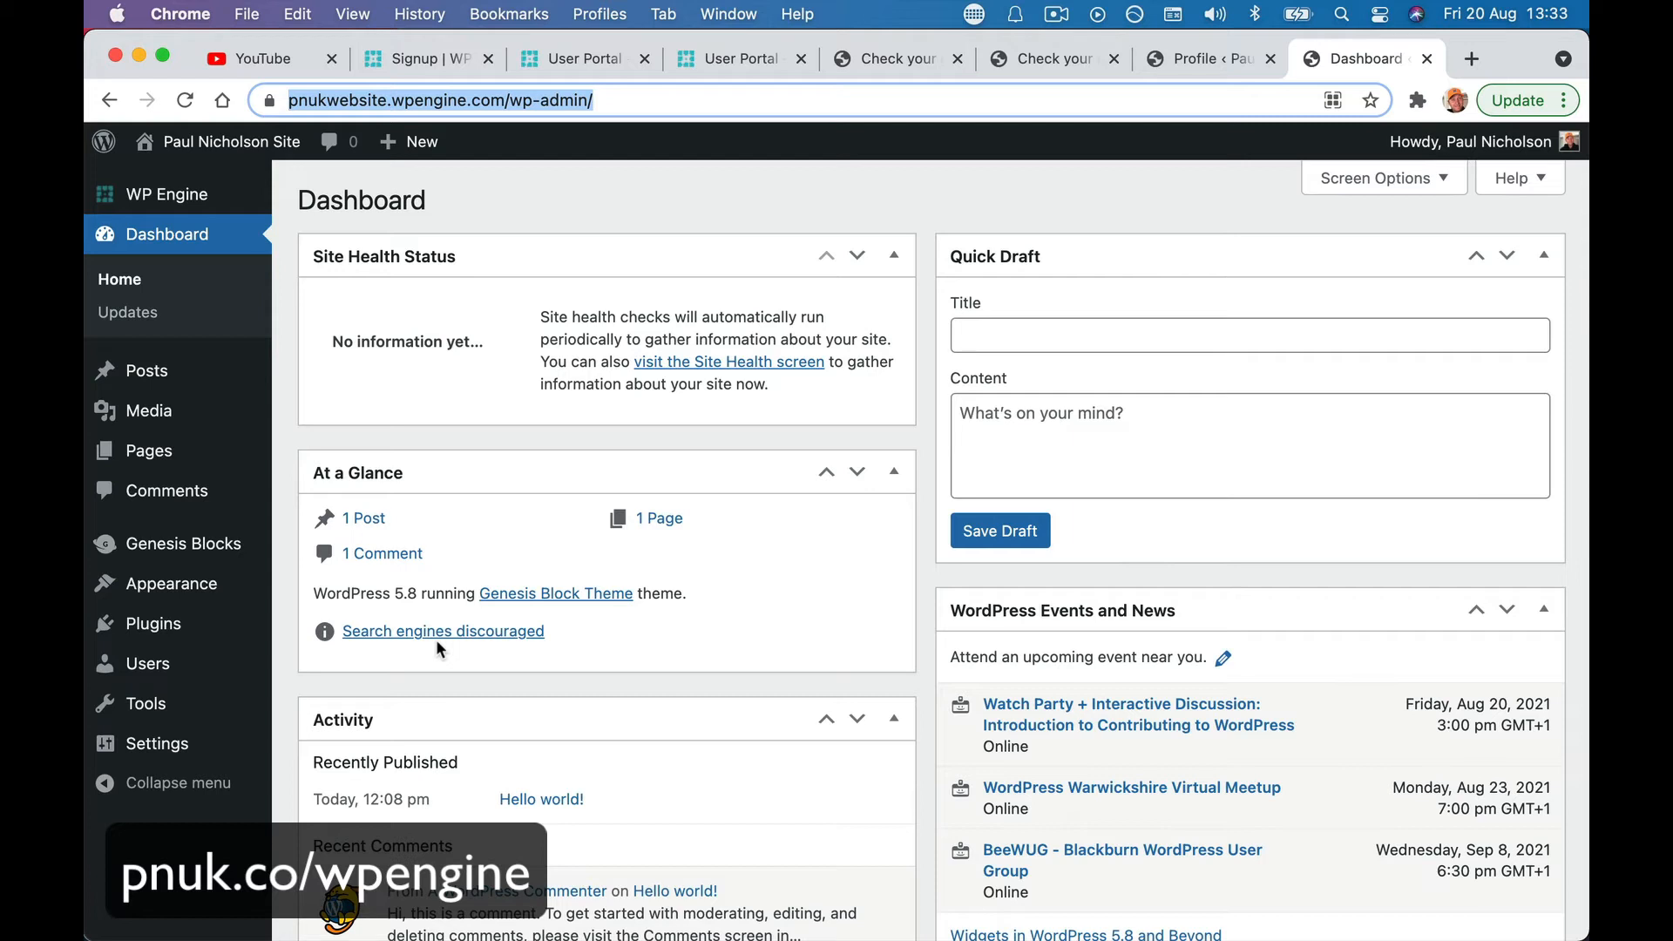
pyautogui.moveTo(229, 157)
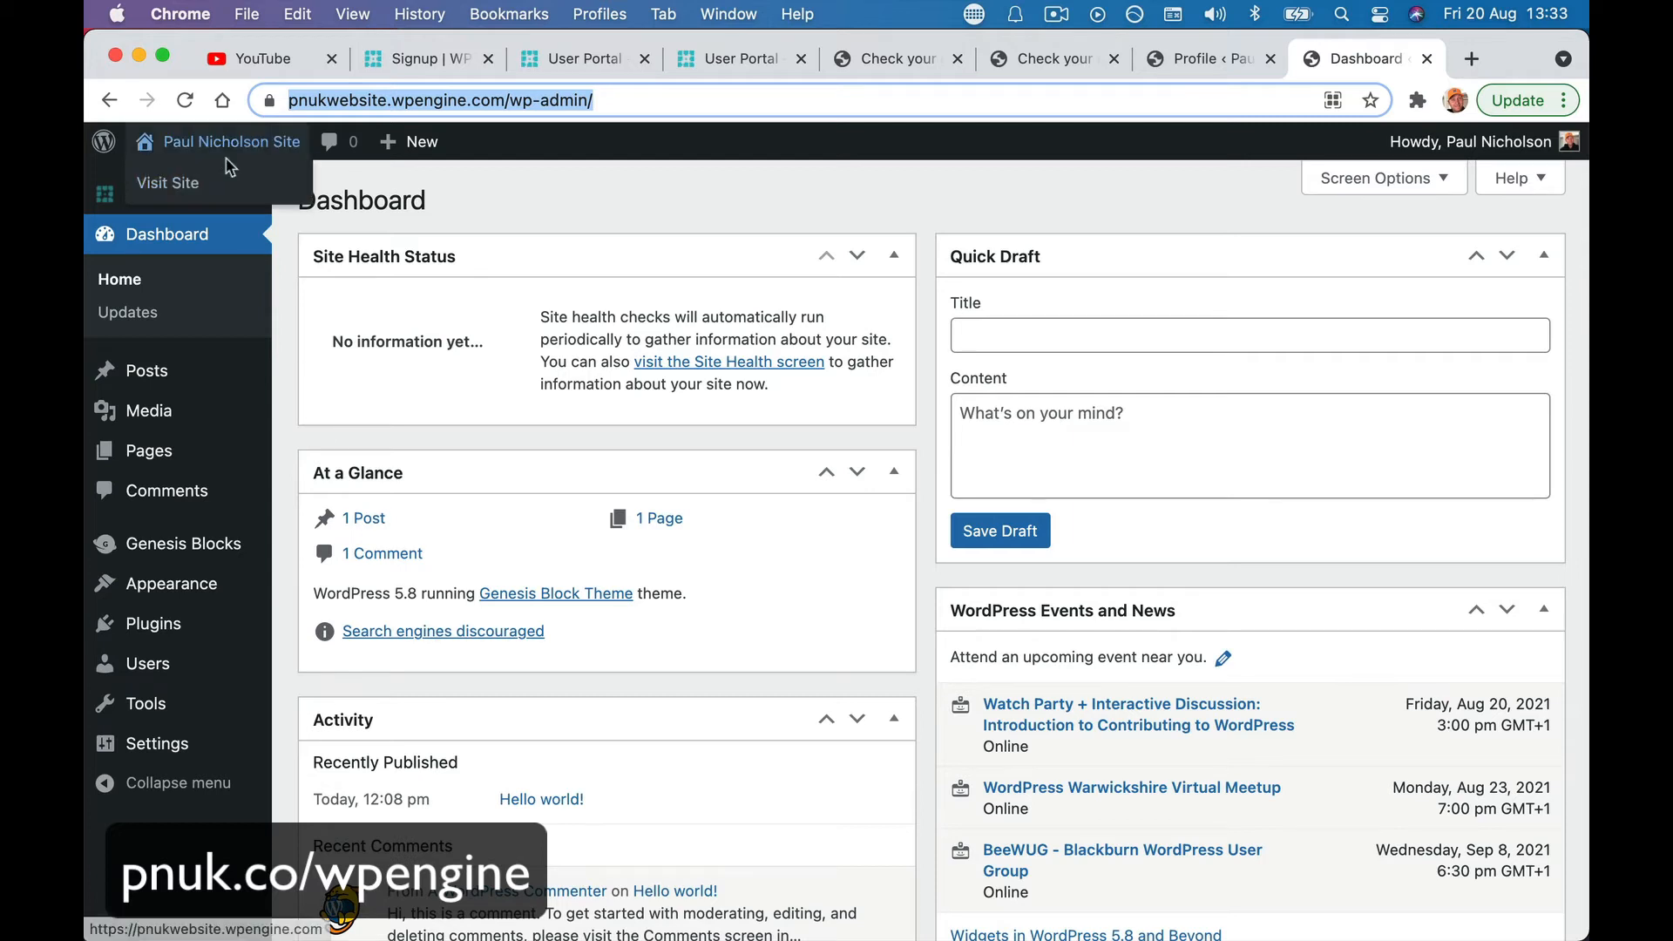
pyautogui.click(225, 190)
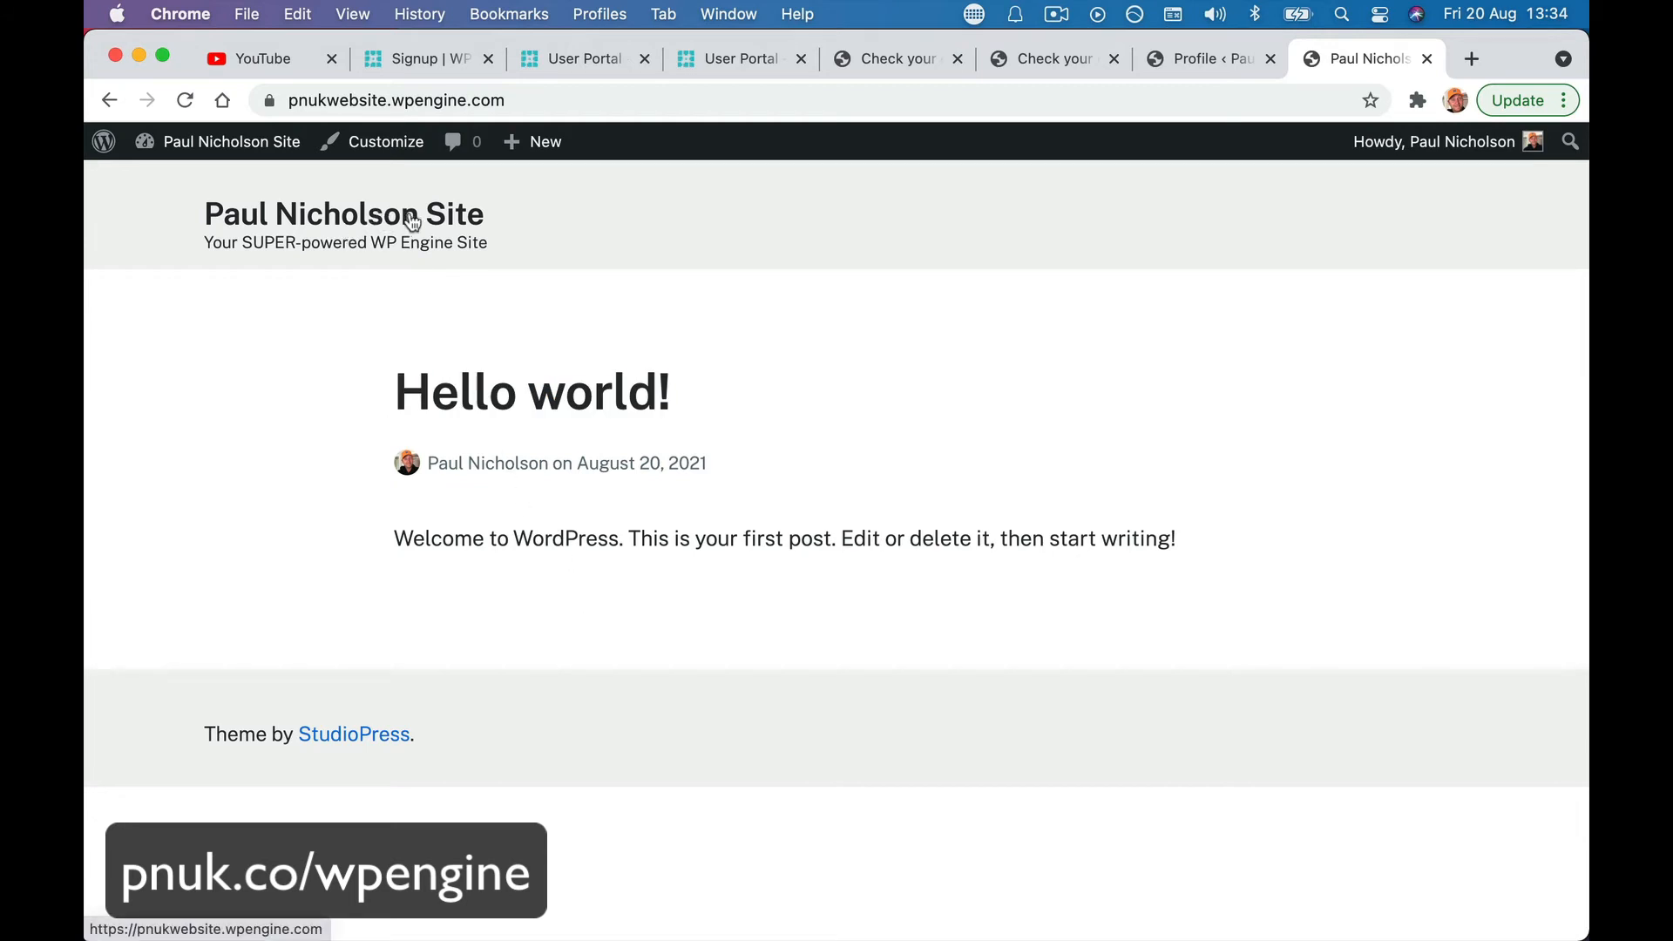
# - Set Site Title 'PNUK Website' and Tagline 'All Things PNUK', publish, and close the Customizer
pyautogui.click(347, 143)
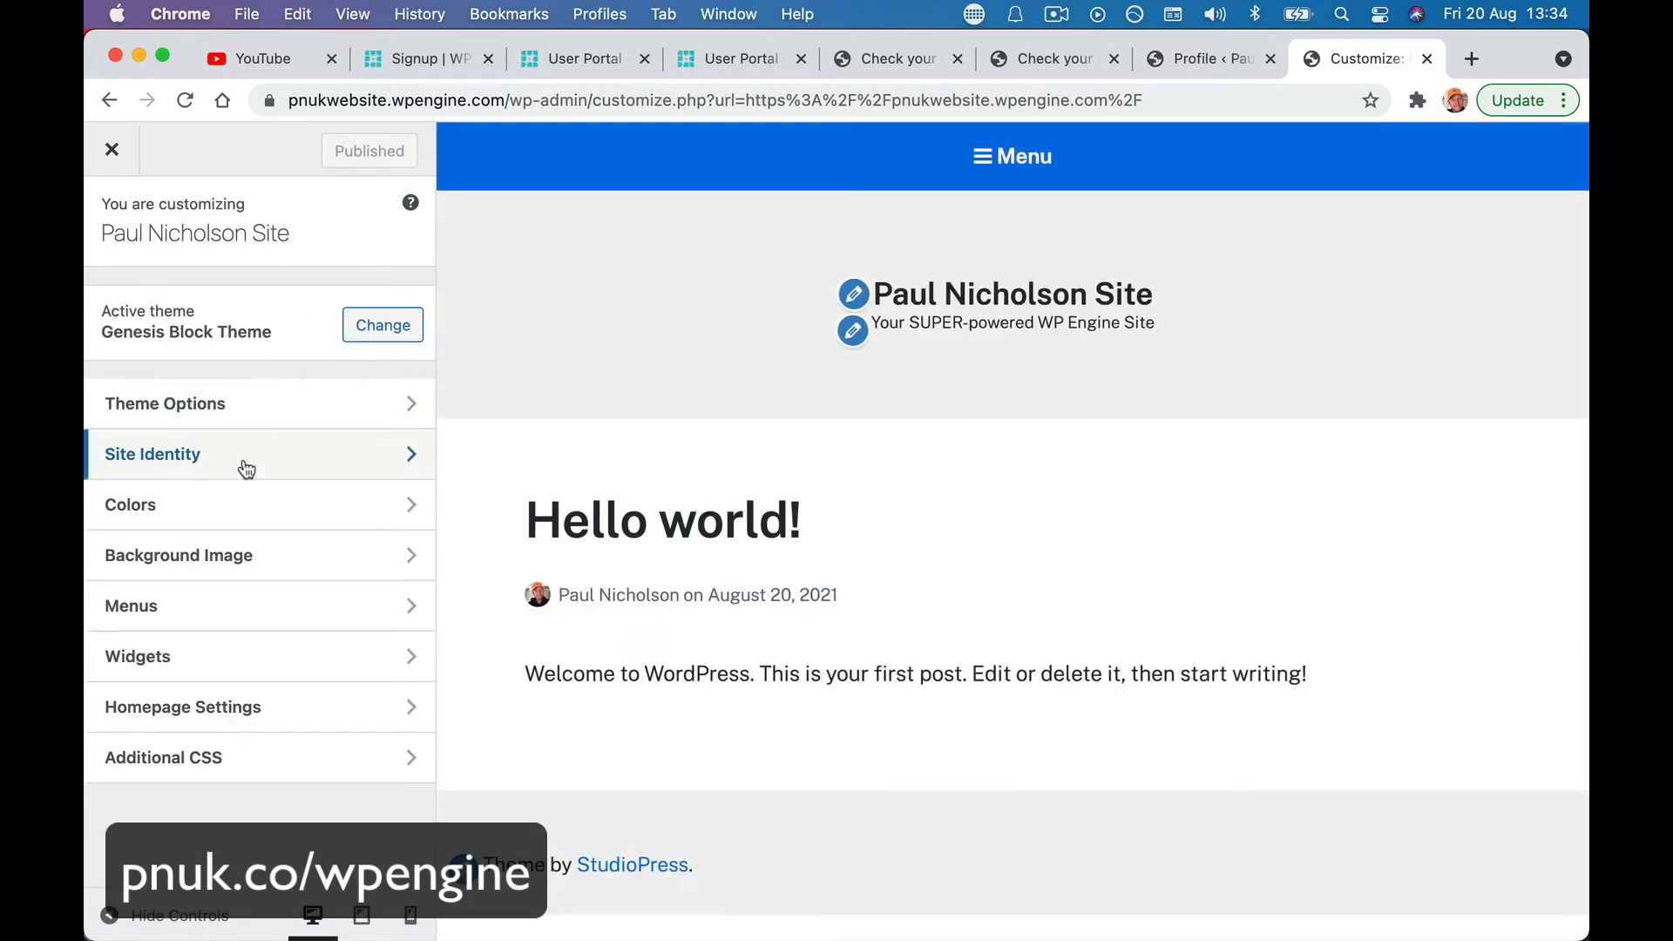
pyautogui.click(247, 470)
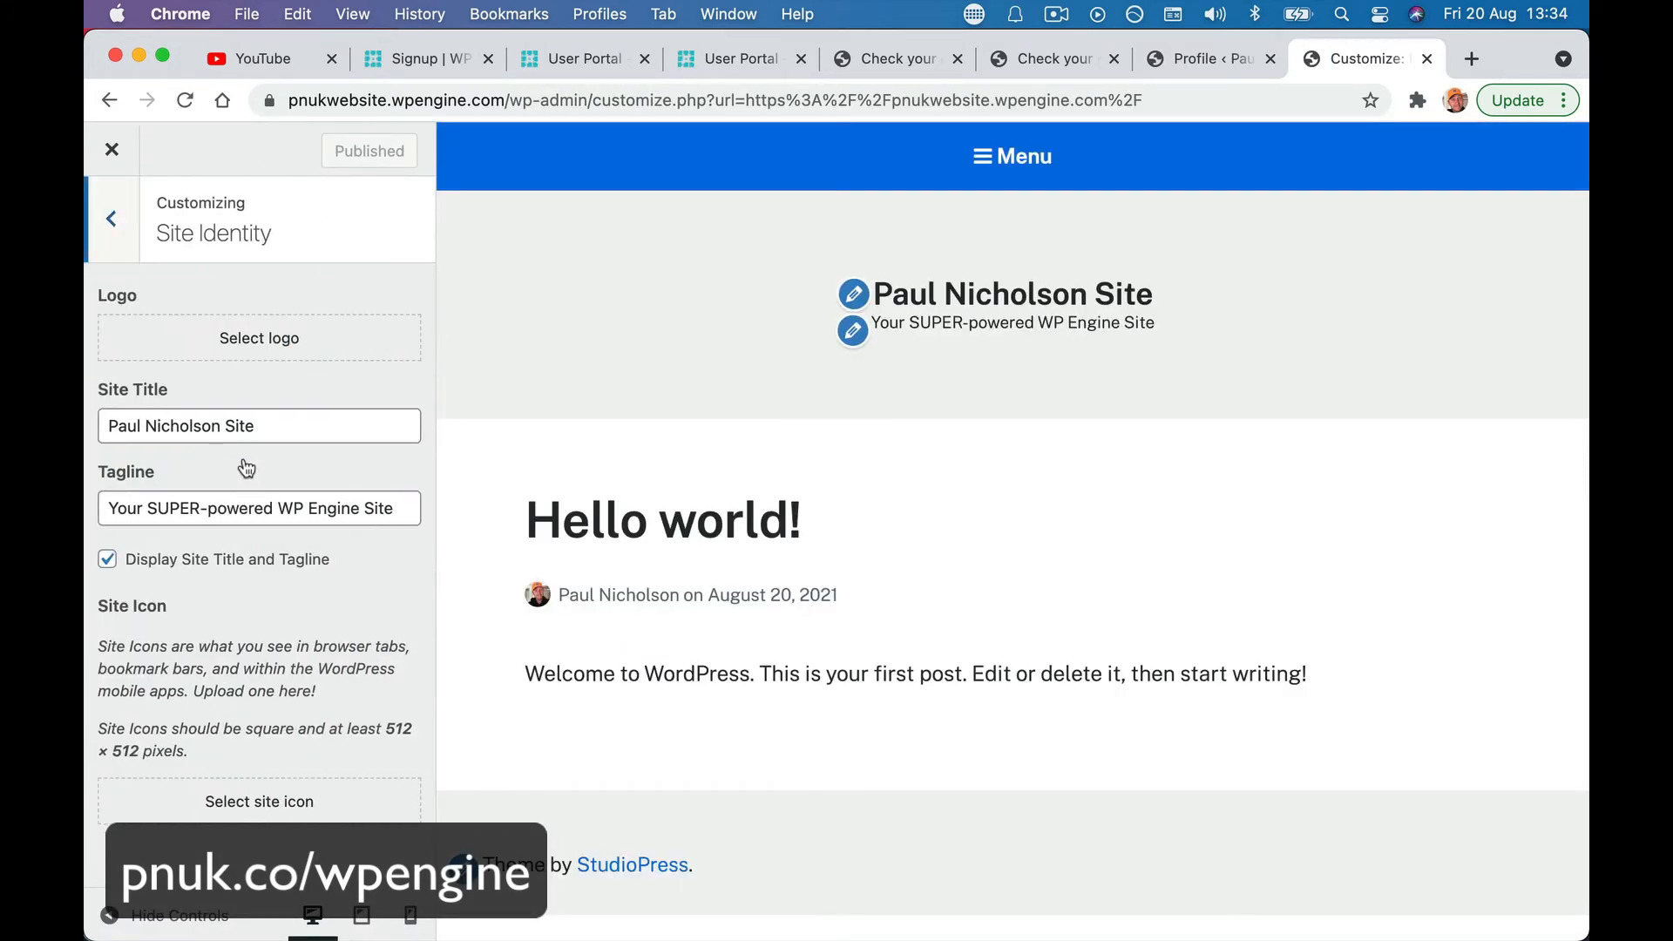
pyautogui.tripleClick(273, 425)
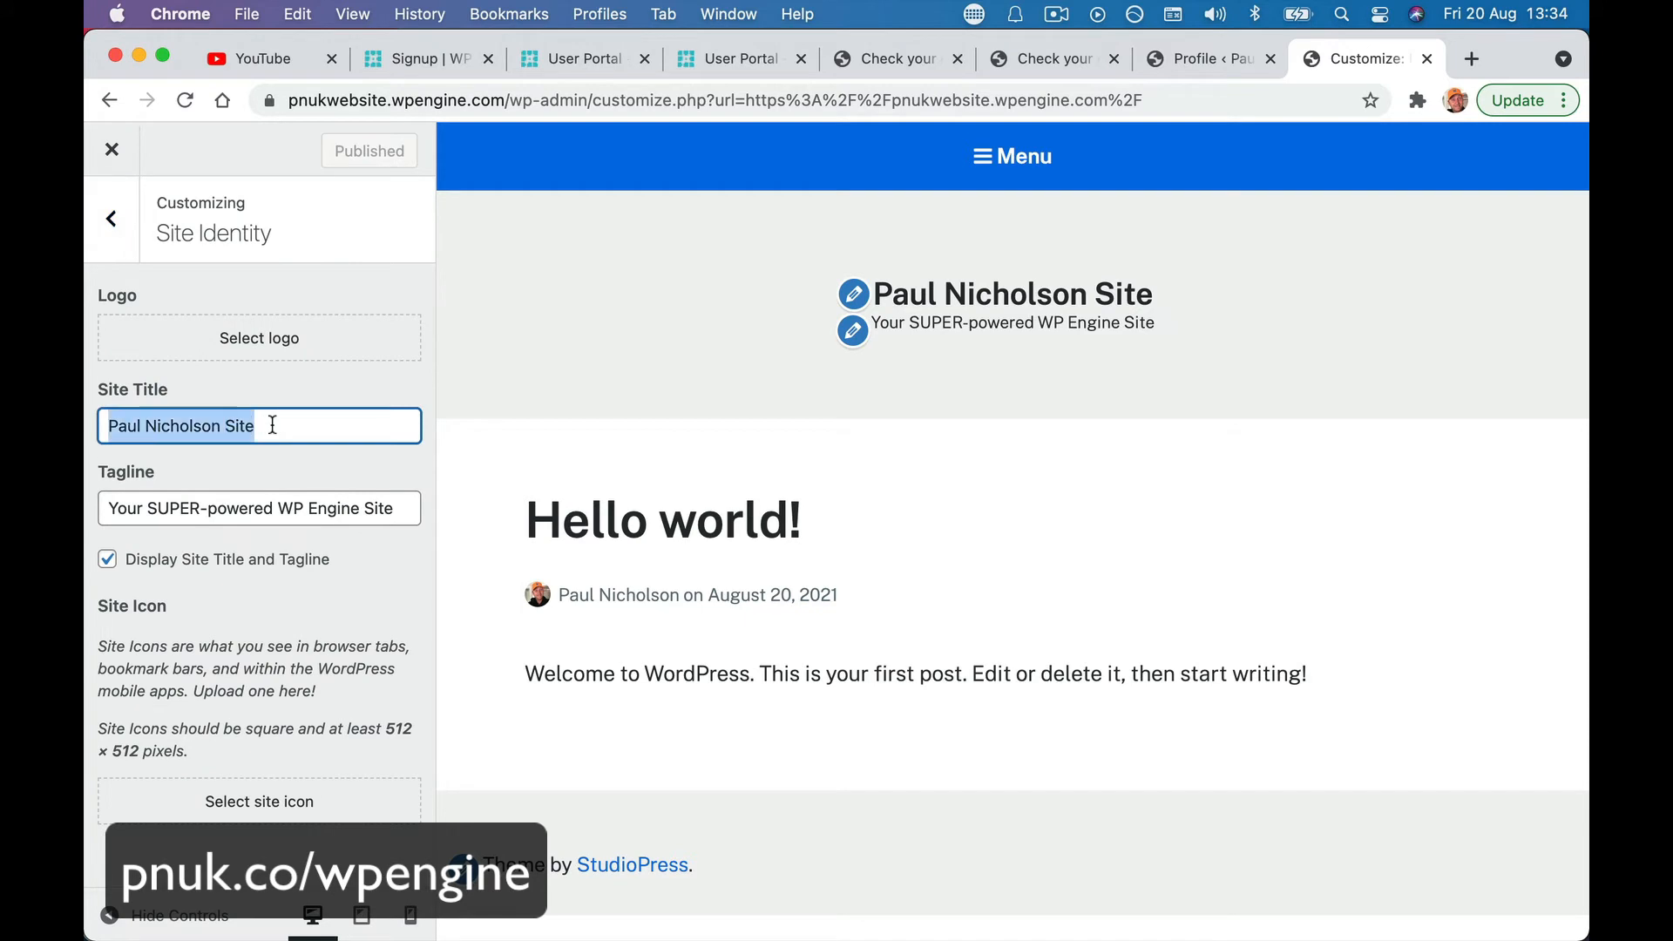
pyautogui.write('PNUK')
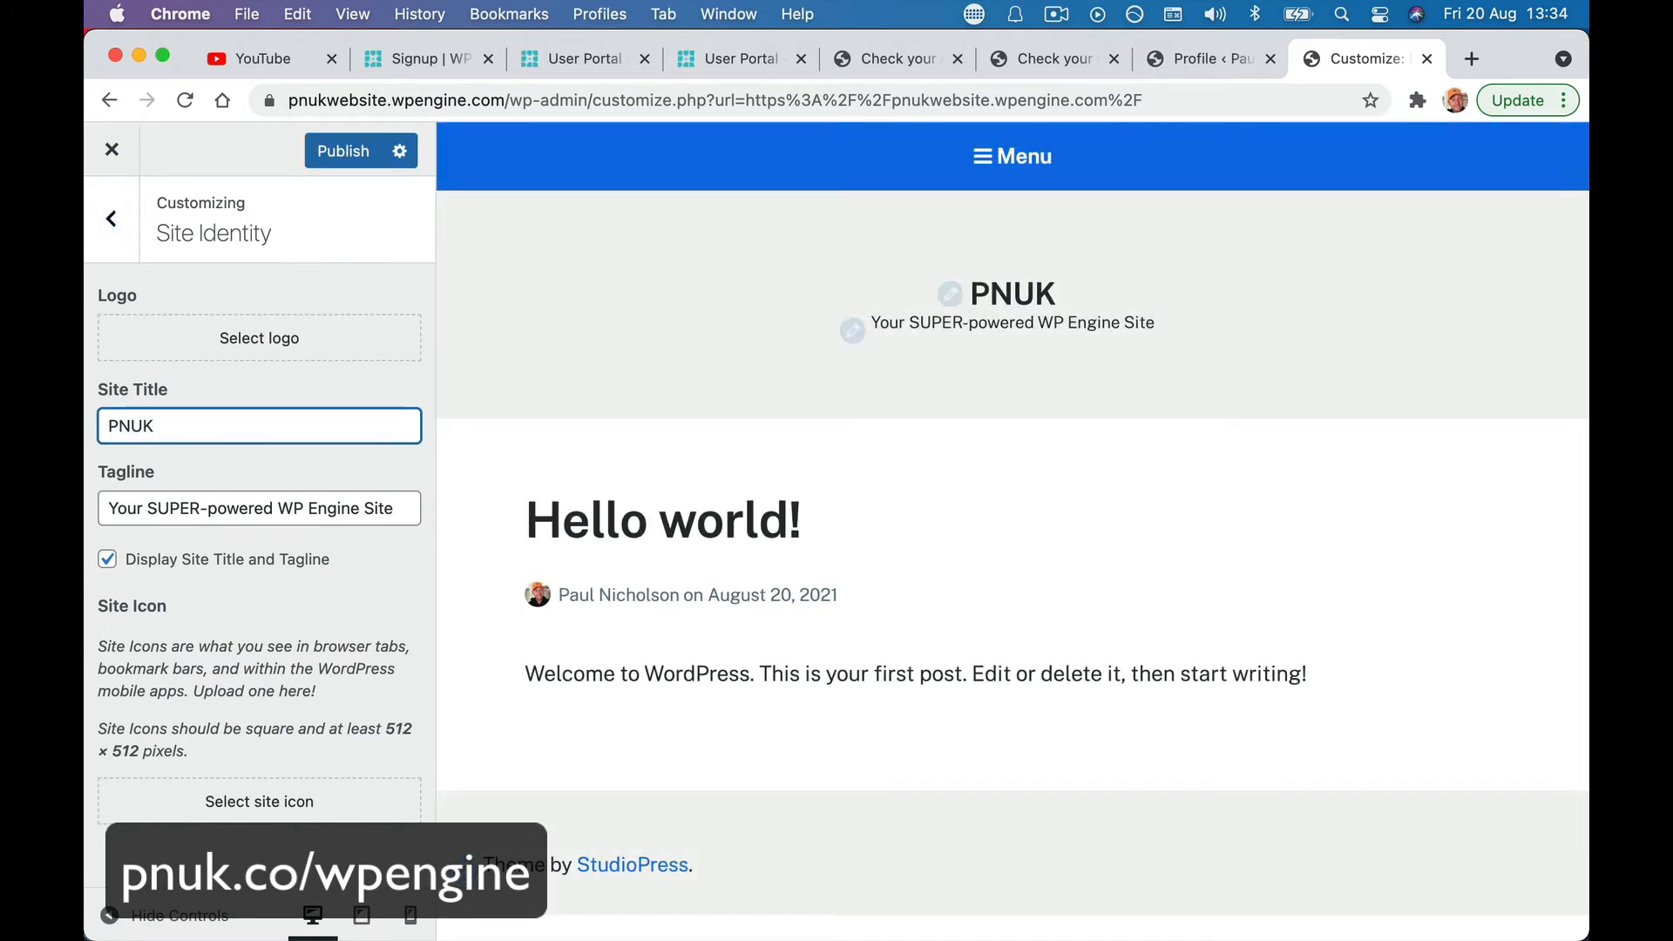
pyautogui.write(' Website')
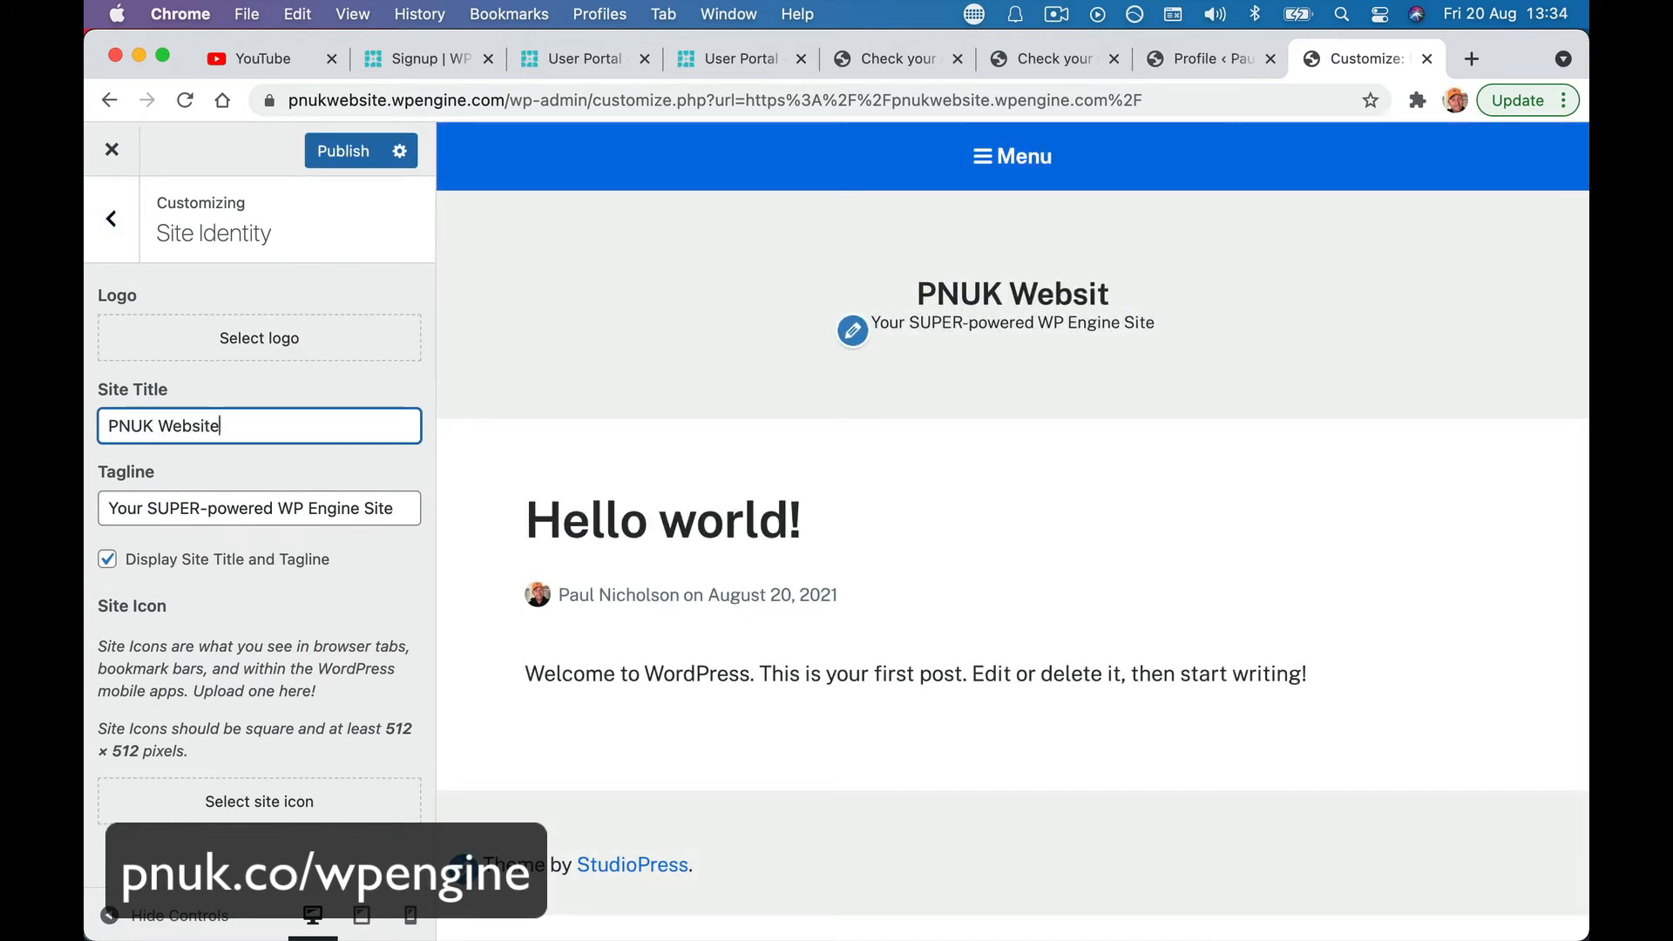
pyautogui.click(168, 510)
pyautogui.press('super+a')
pyautogui.write('All')
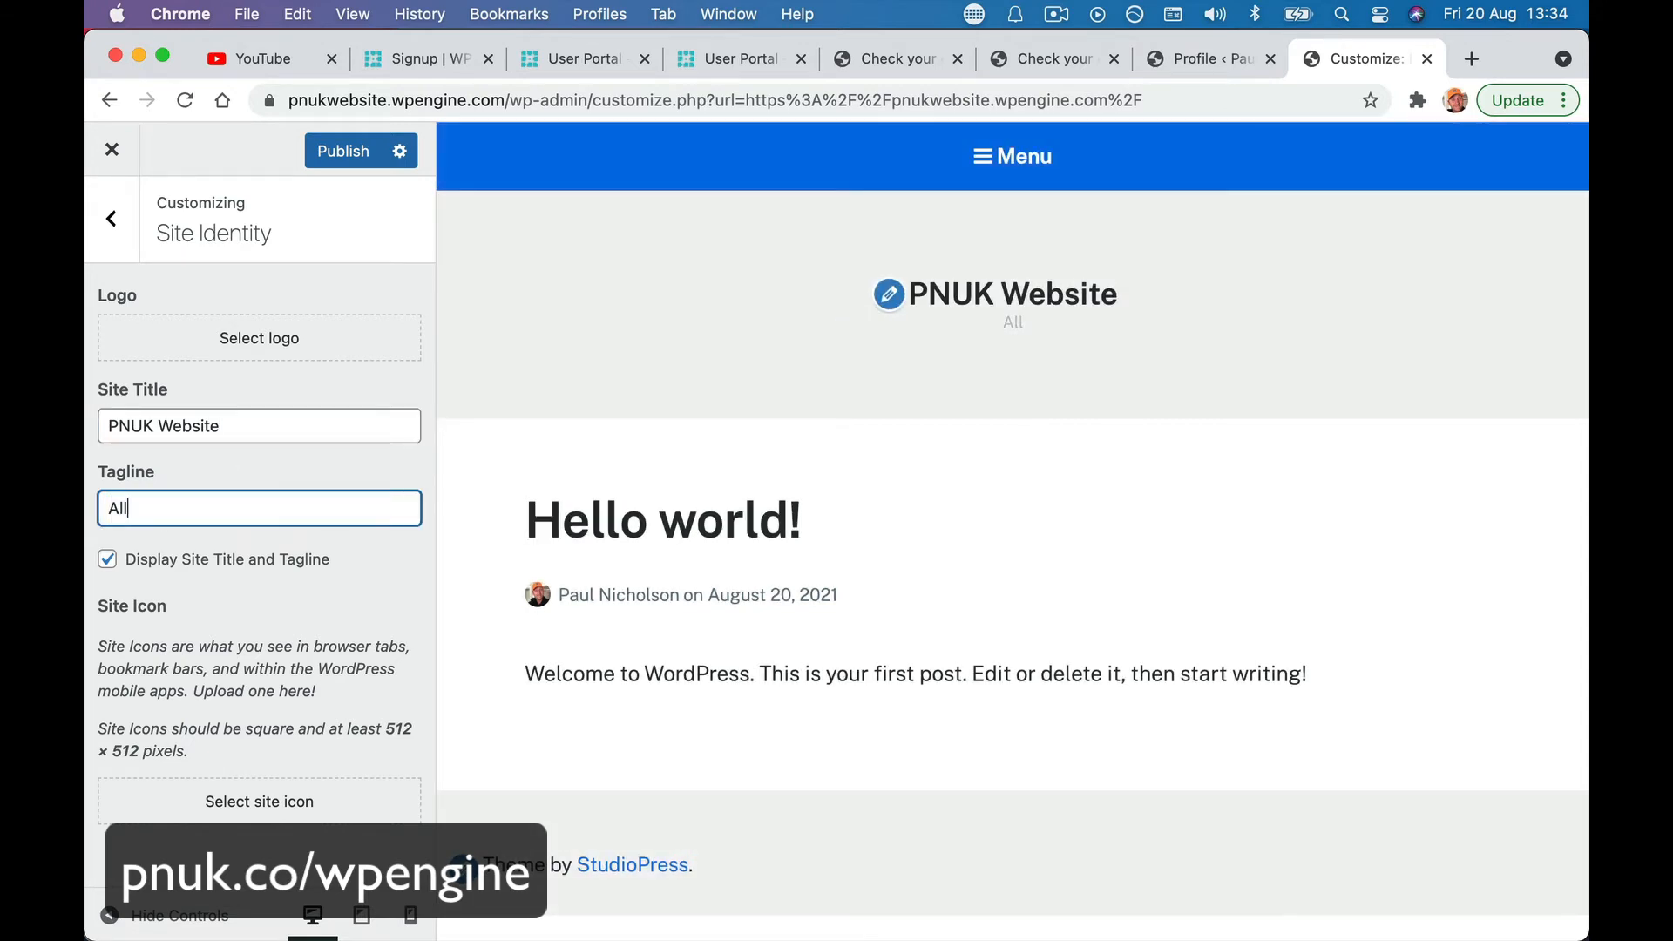
pyautogui.write(' Things P')
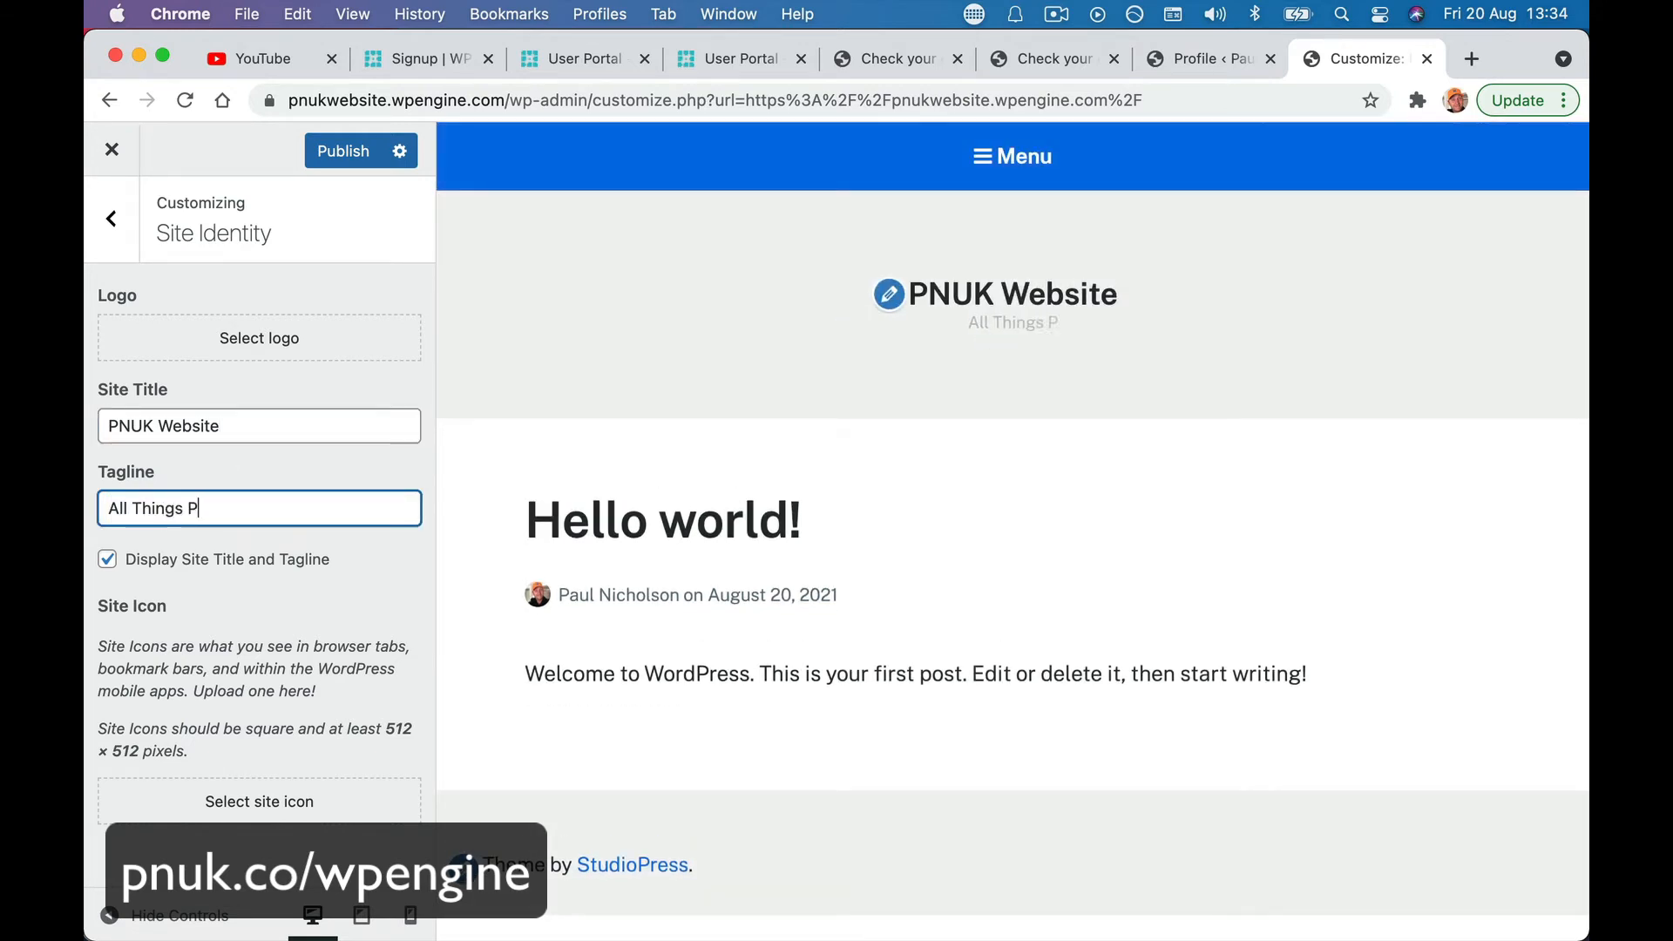
pyautogui.write('NUK')
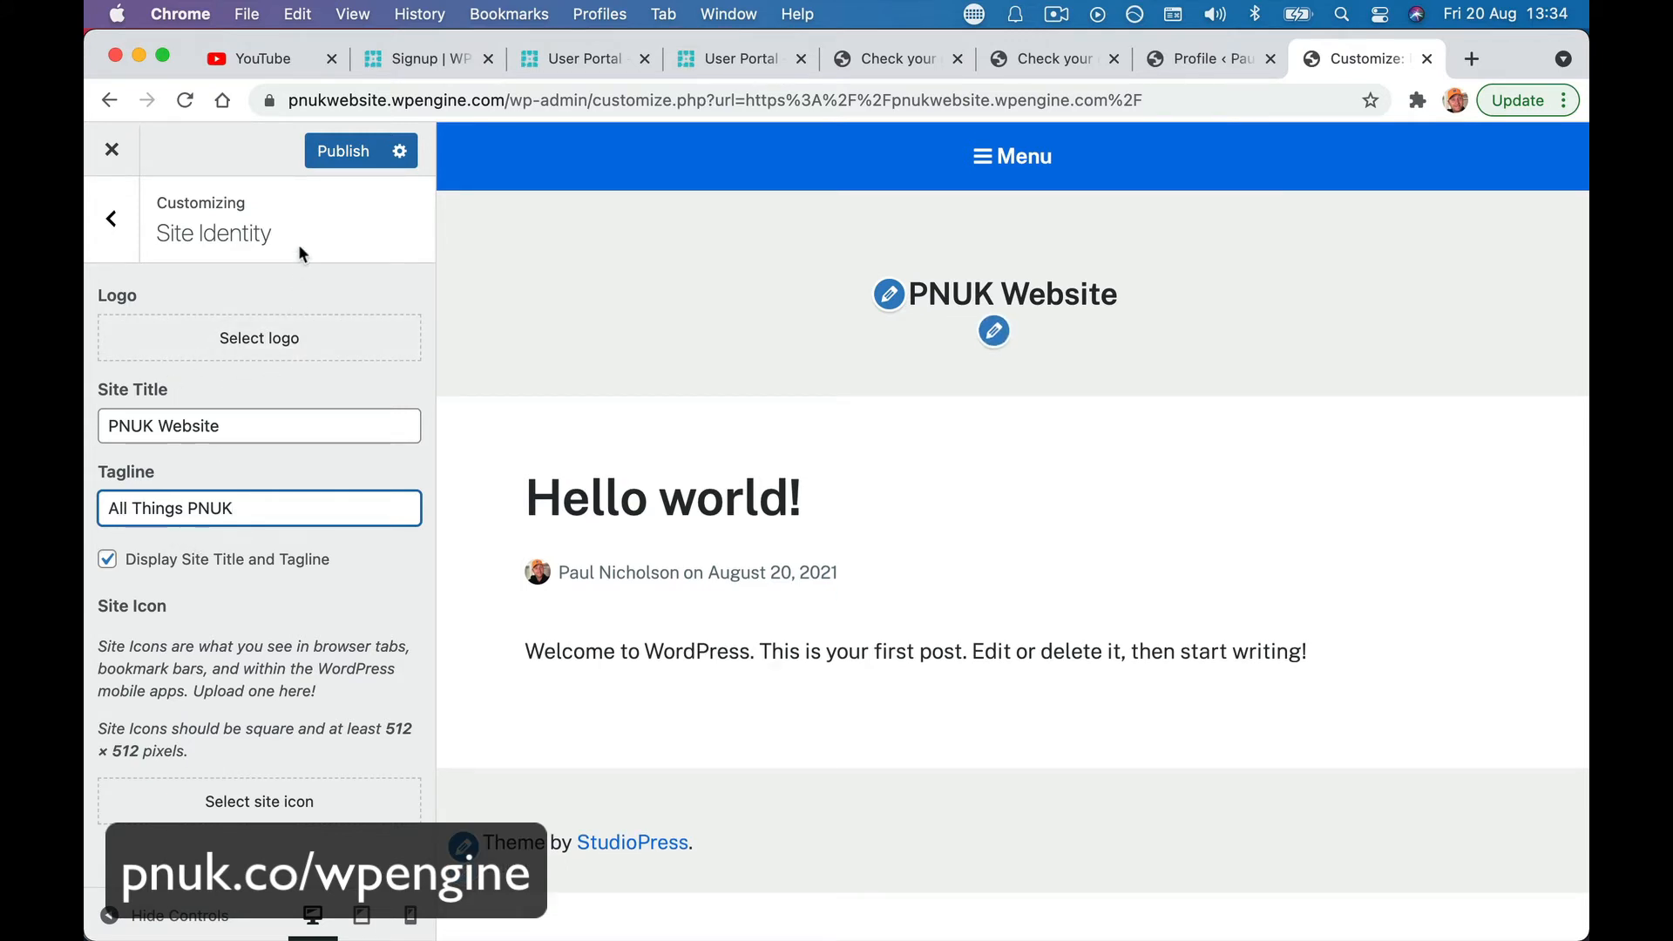
pyautogui.click(349, 151)
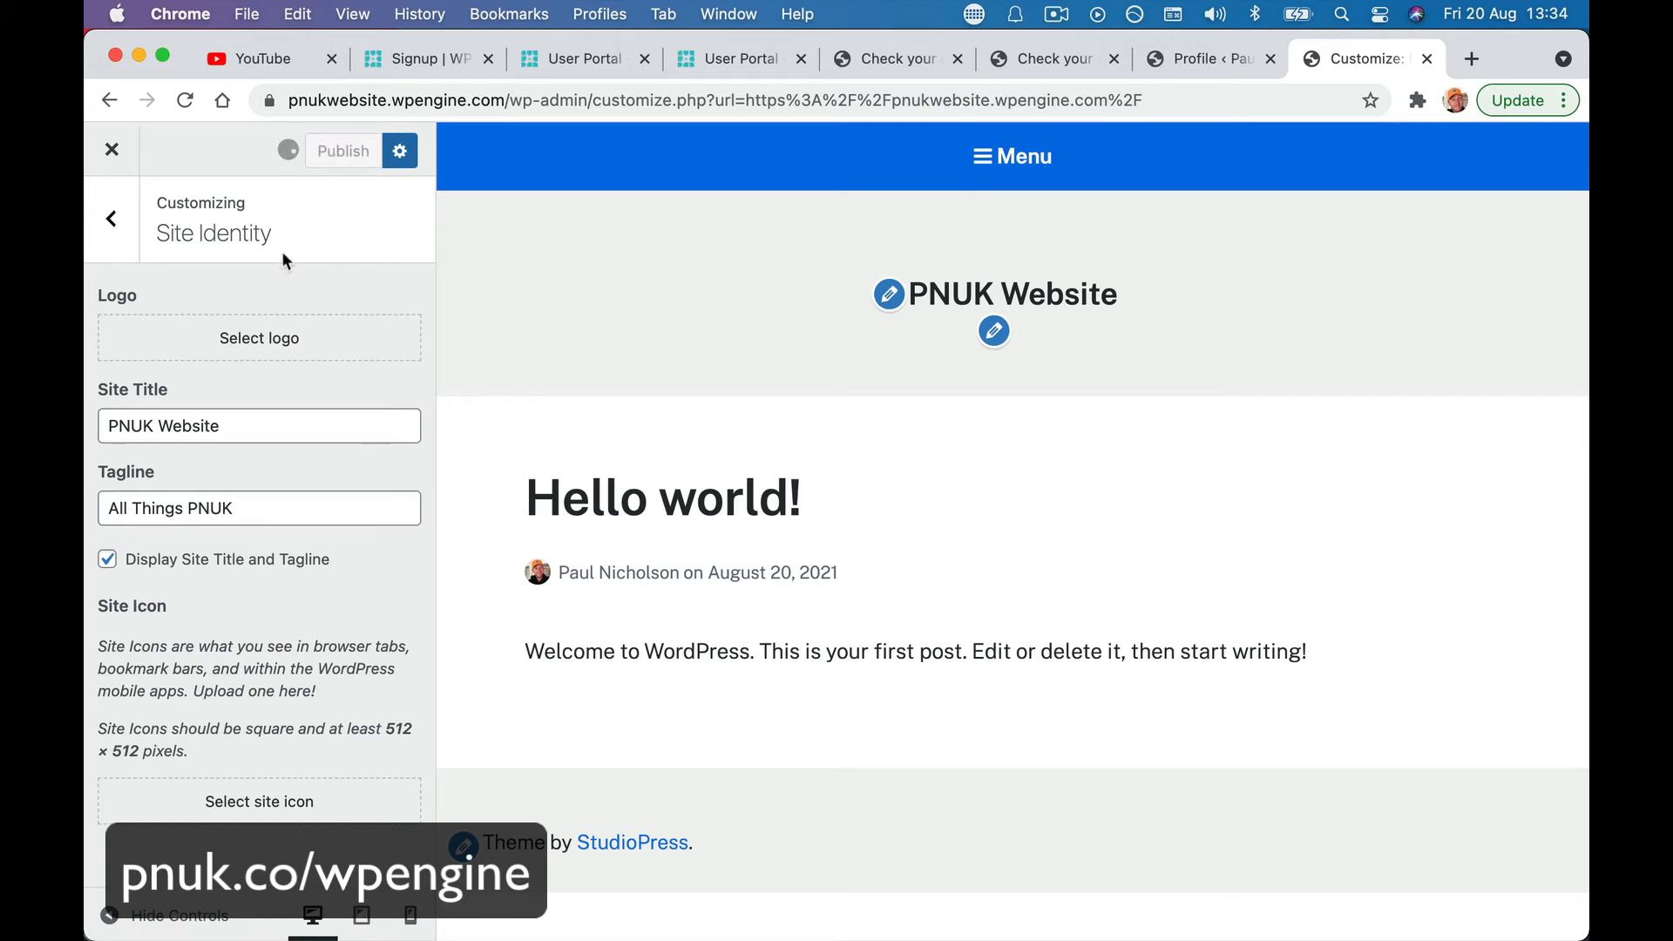
pyautogui.click(112, 150)
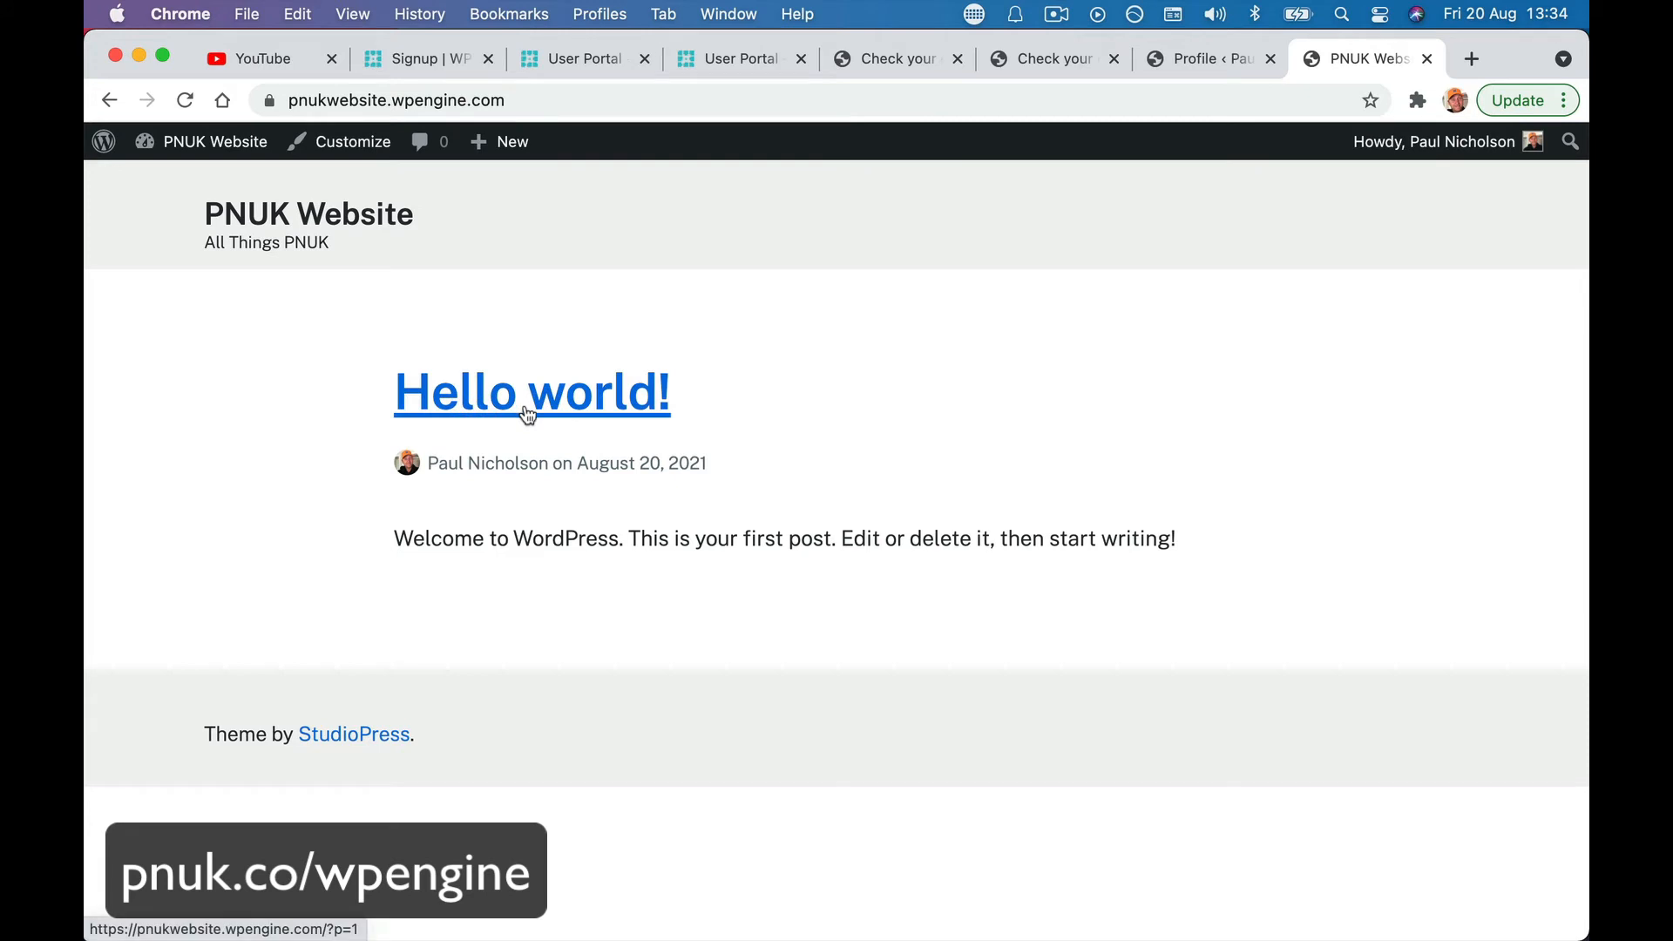
# - Retitle Hello world! to 'Site Under Construction' with 'Cool Stuff Coming Soon.' and a free-training line
pyautogui.click(493, 388)
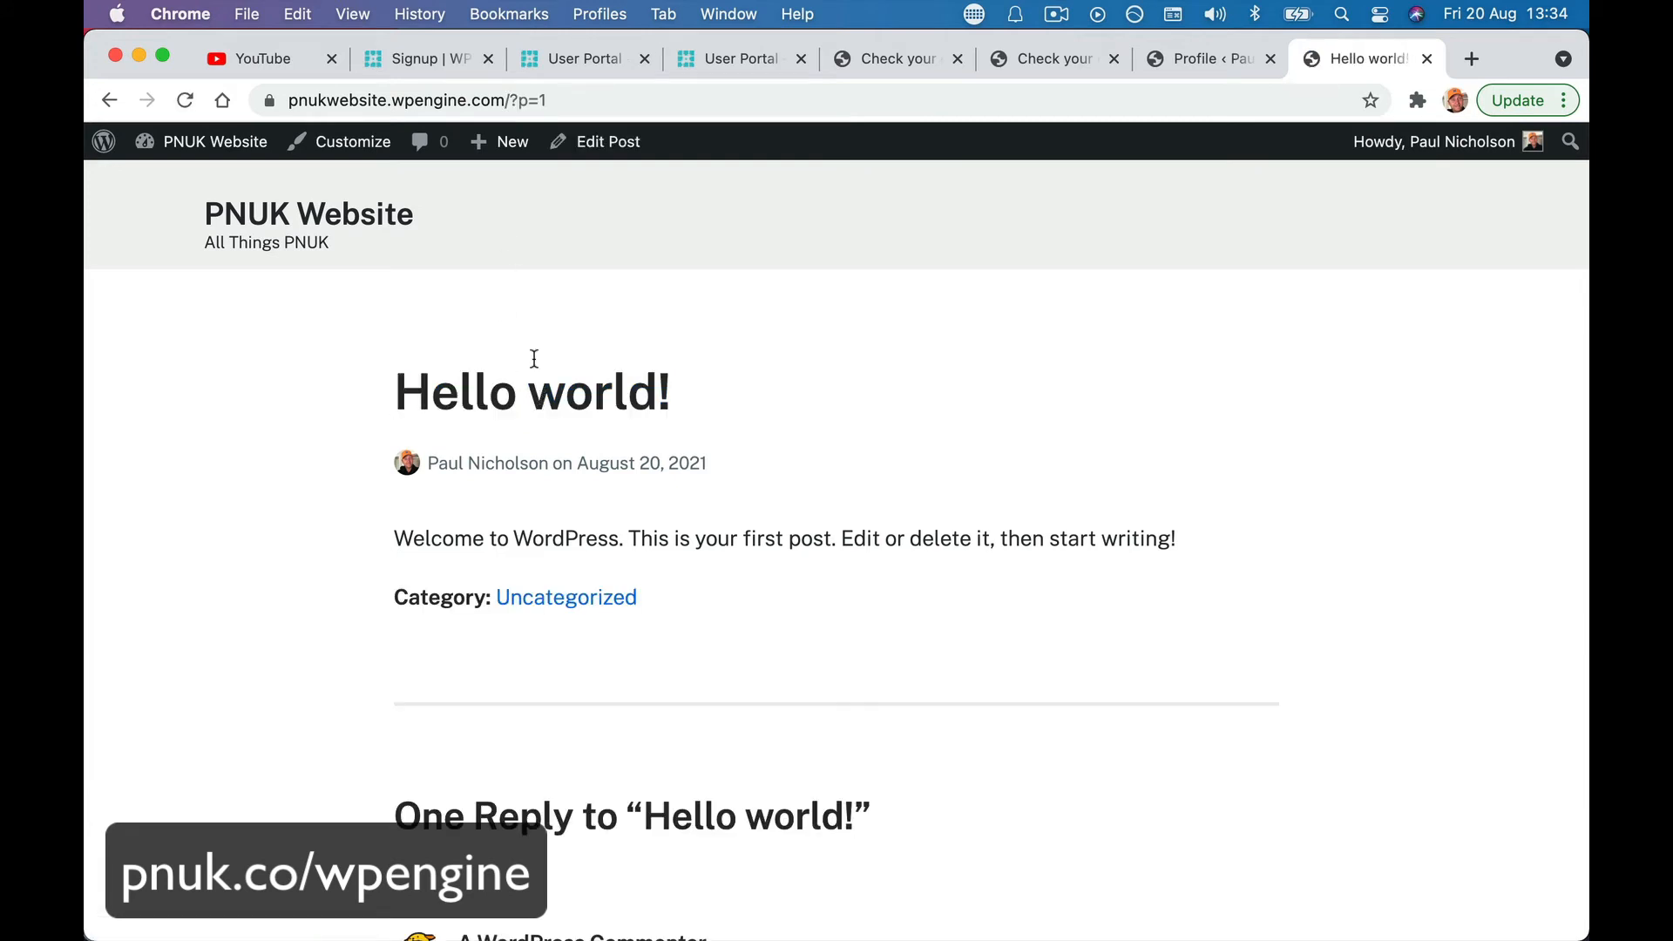
pyautogui.click(594, 149)
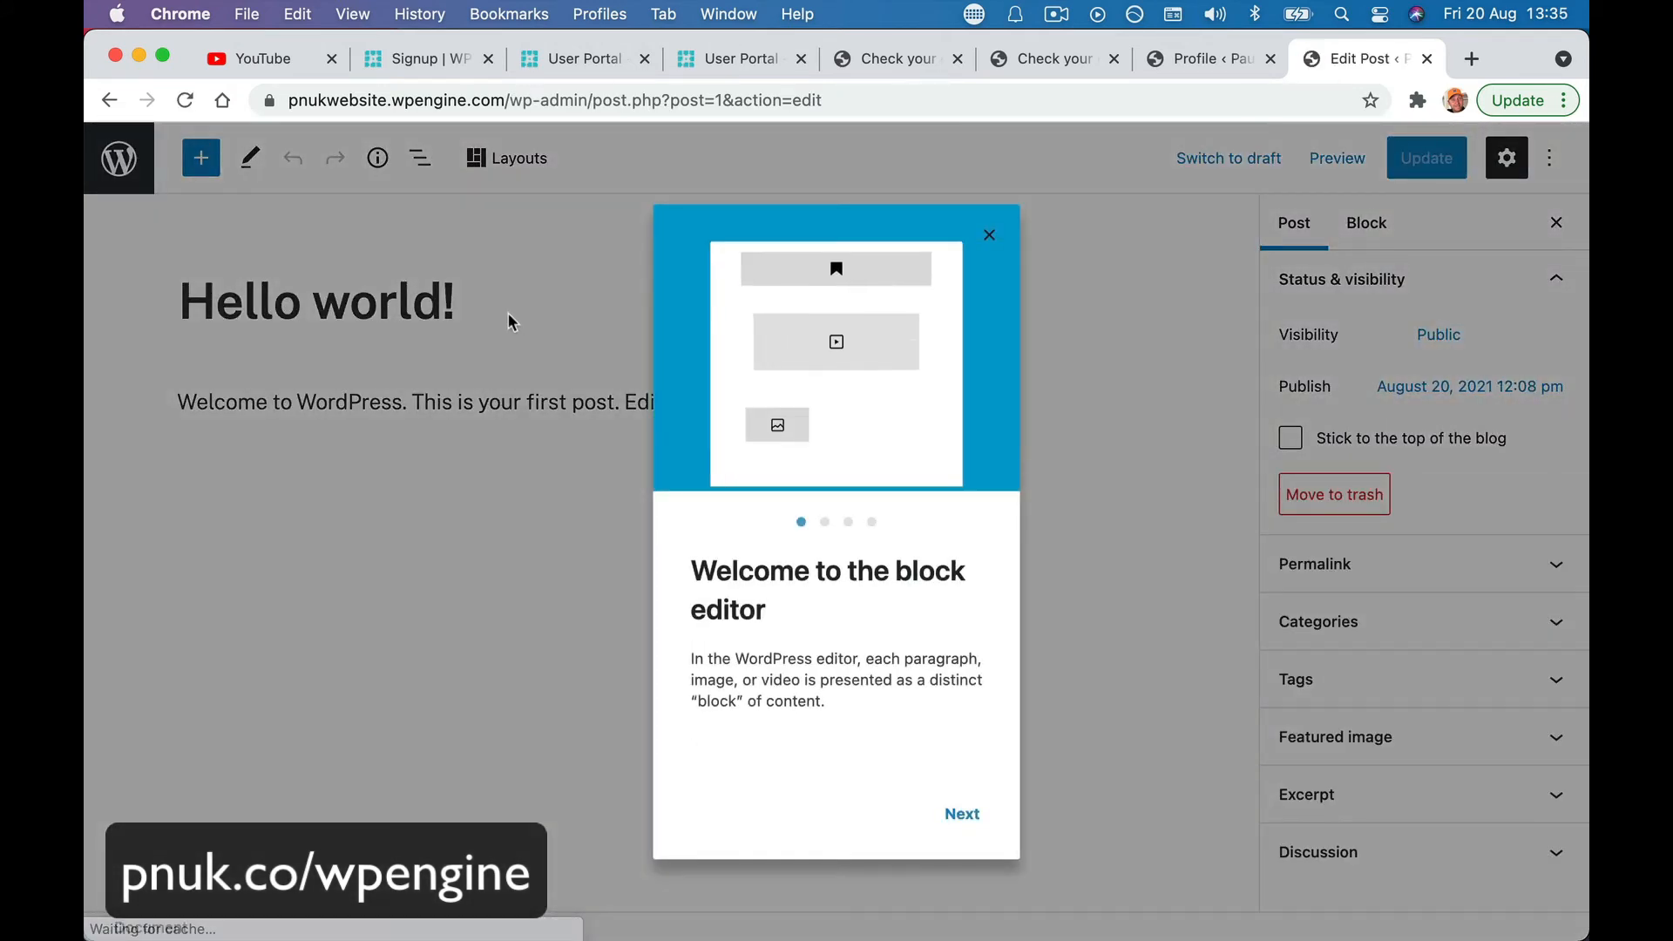
pyautogui.tripleClick(488, 312)
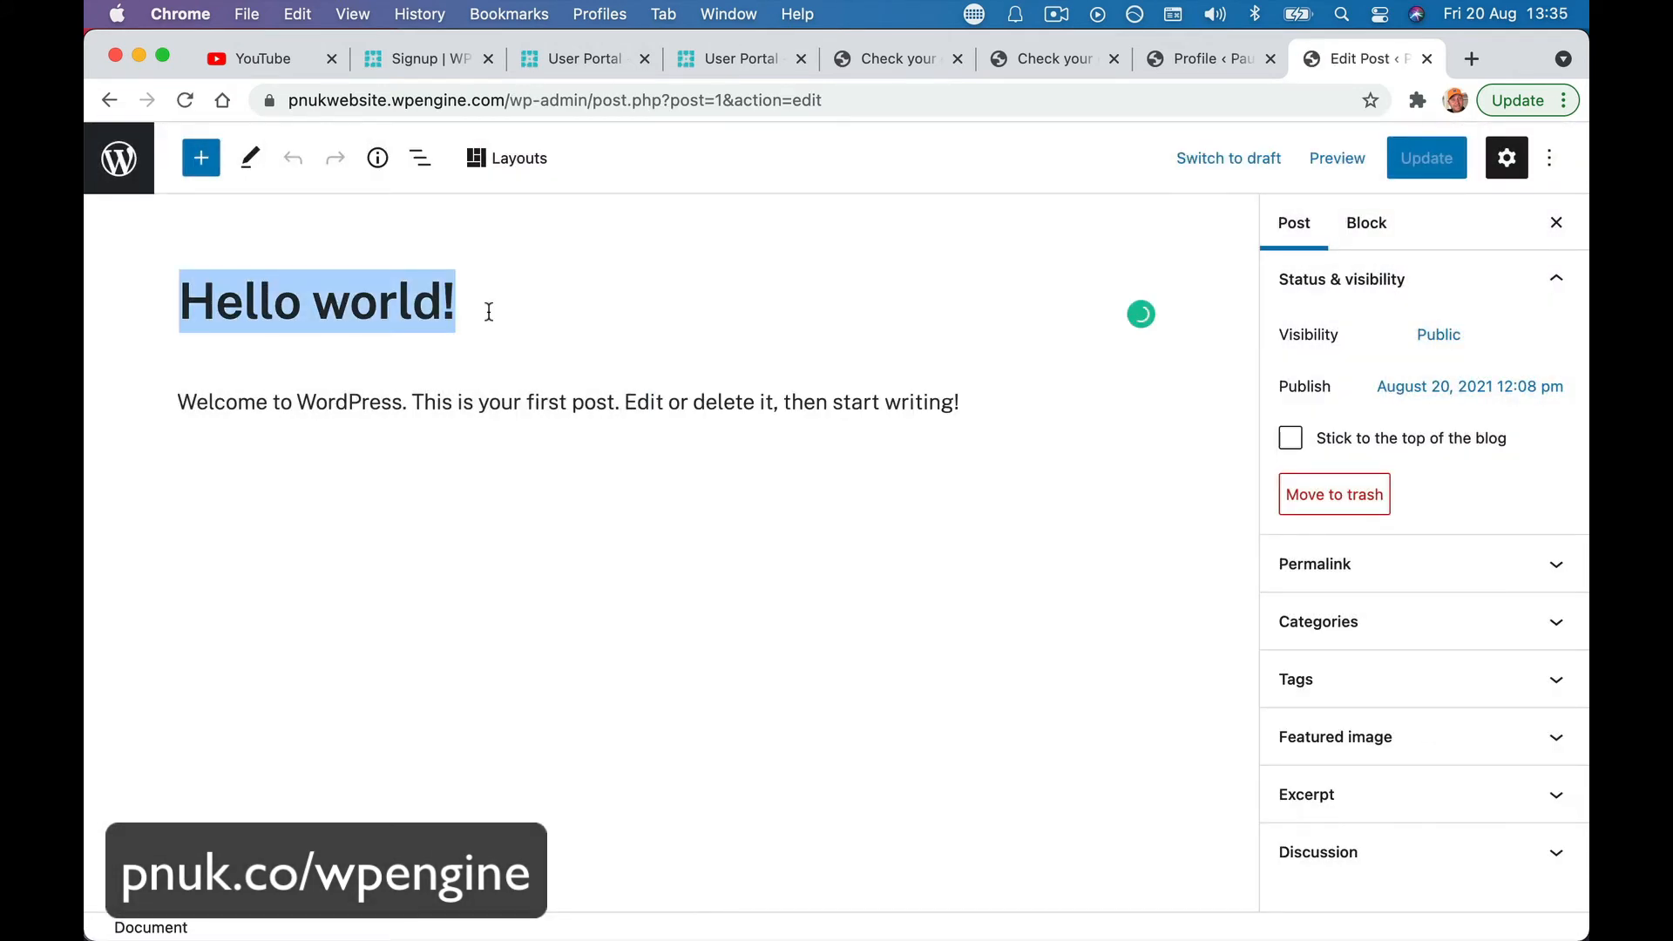
pyautogui.write('Site ')
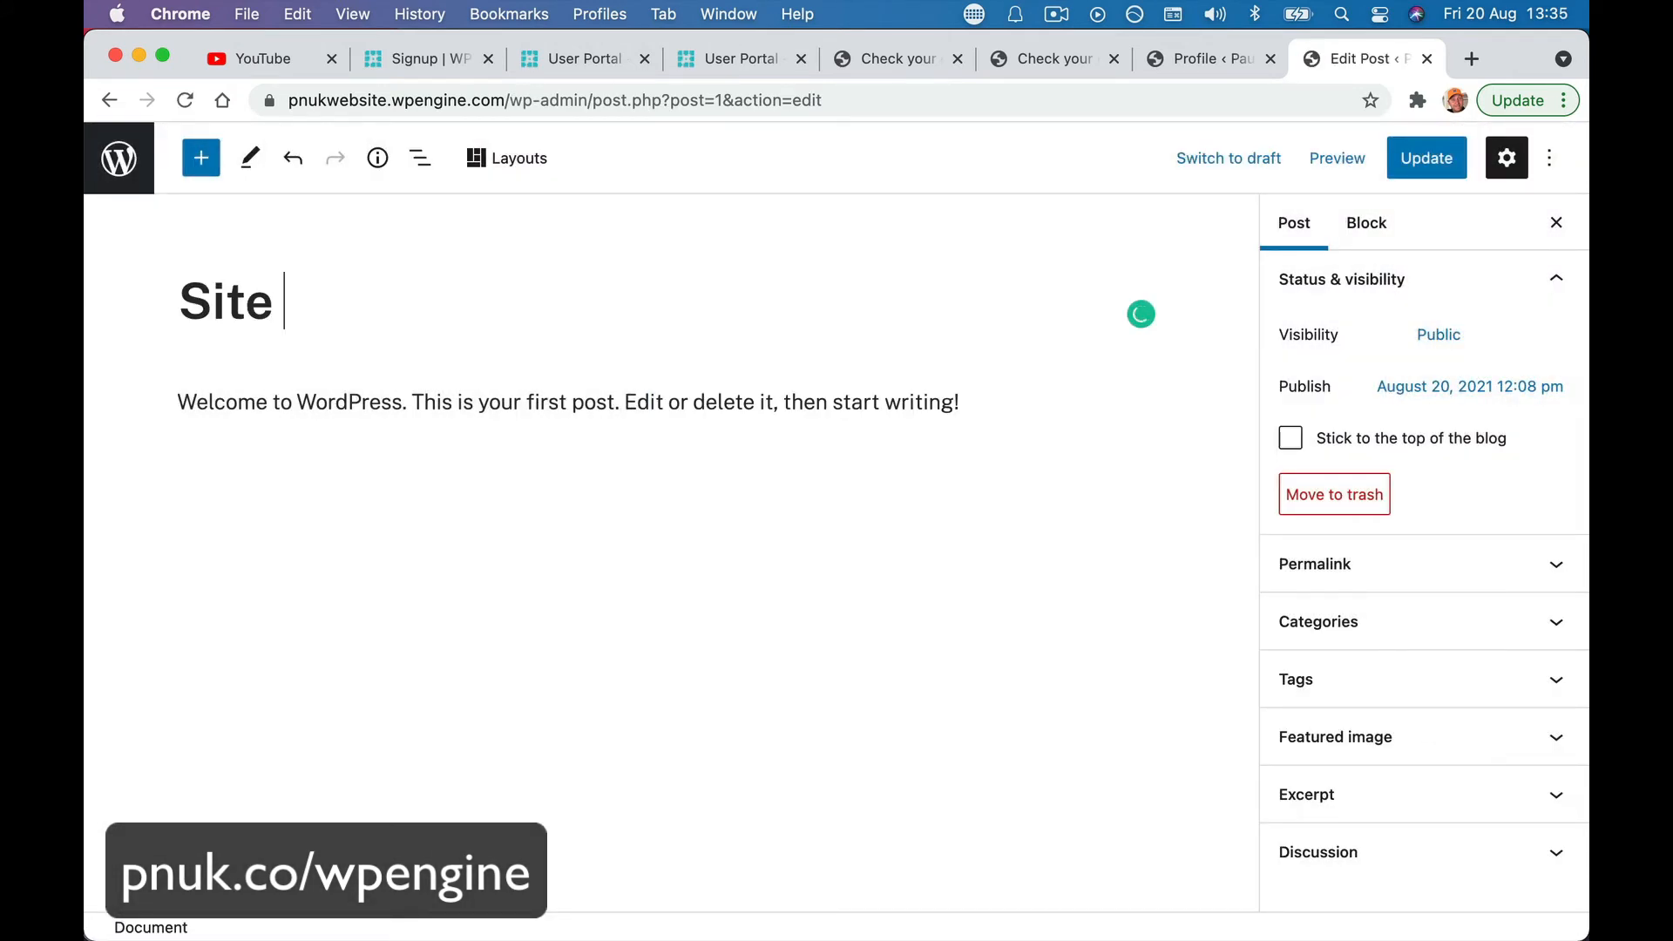
pyautogui.write('Under Con')
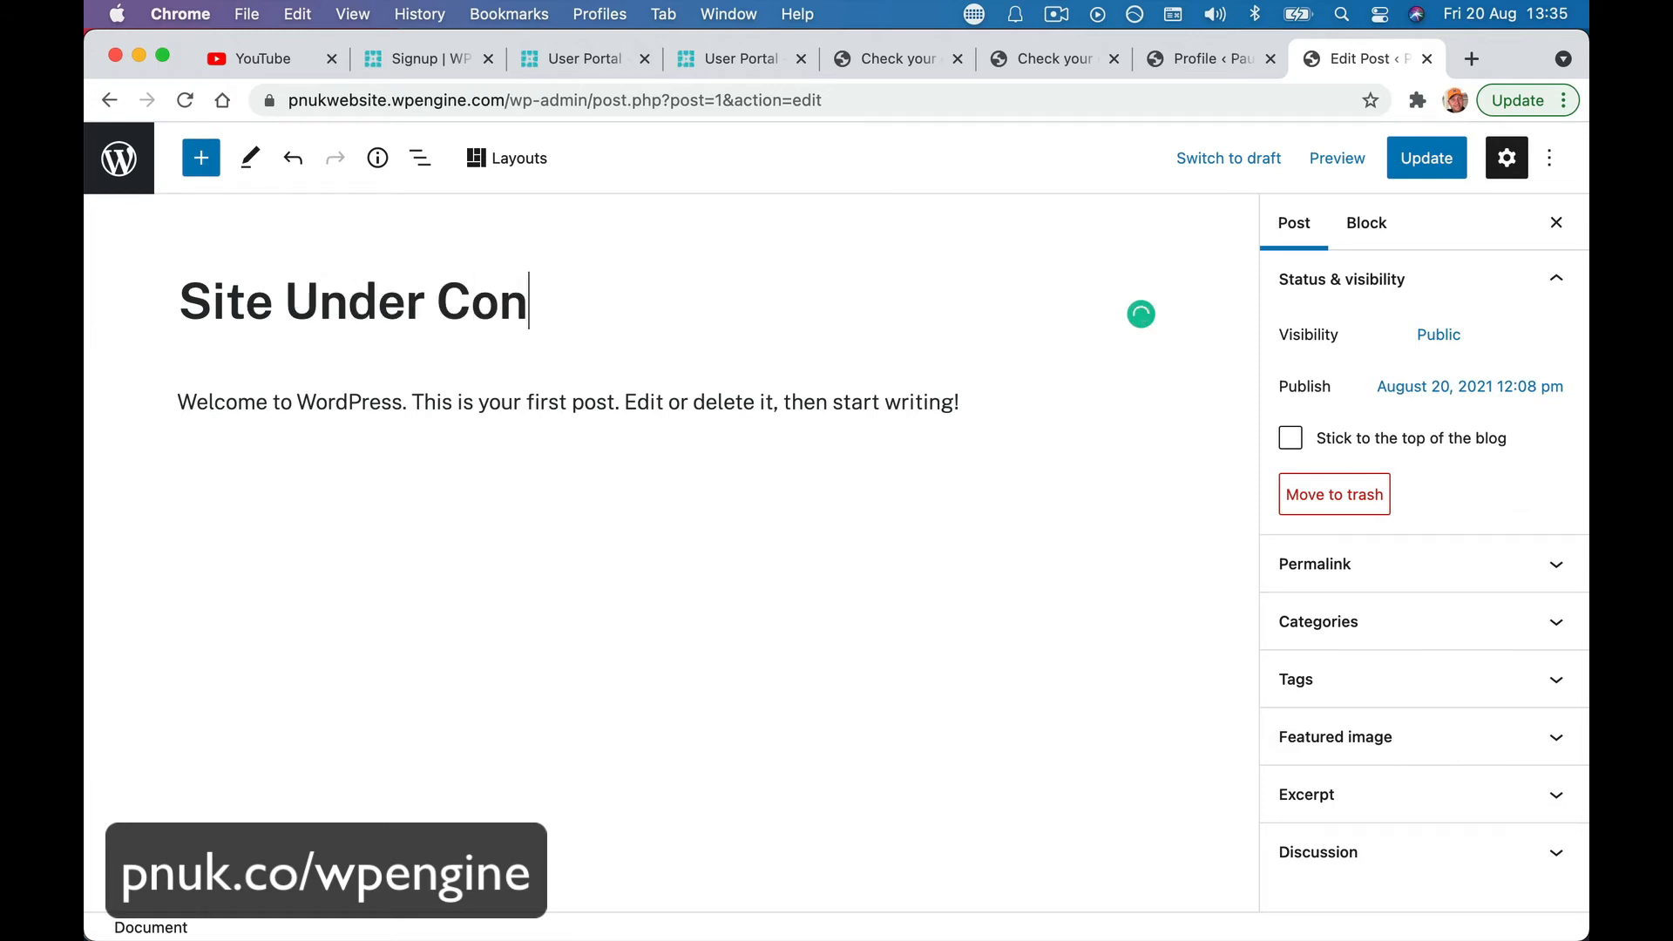
pyautogui.write('struction')
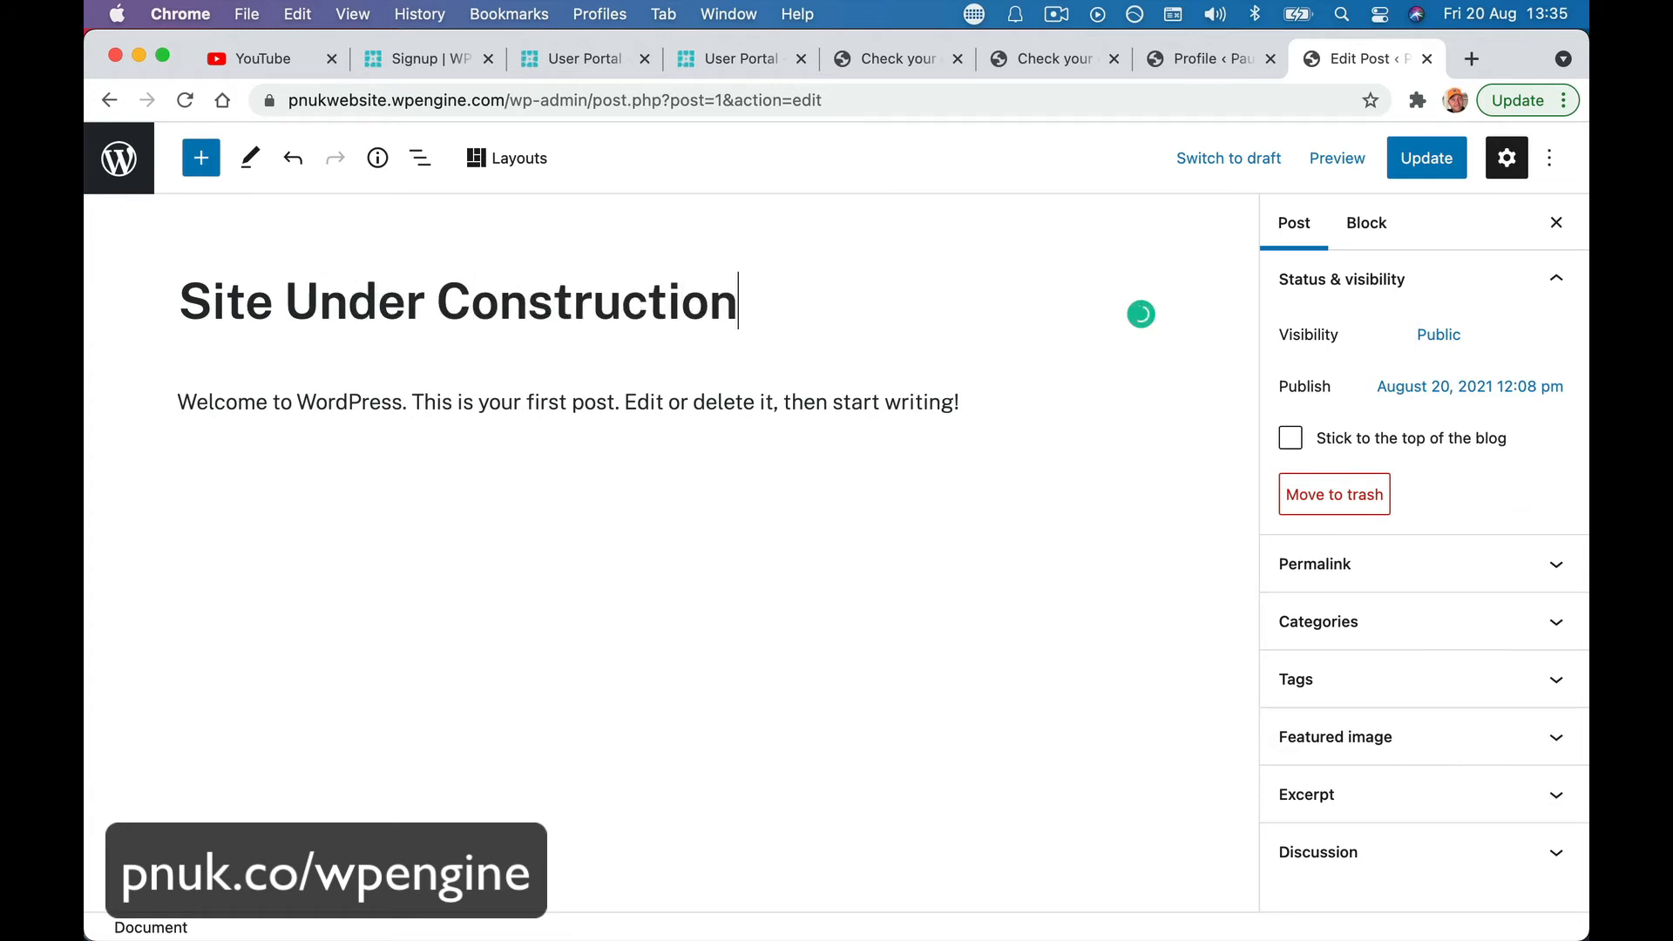
pyautogui.click(481, 402)
pyautogui.tripleClick(454, 401)
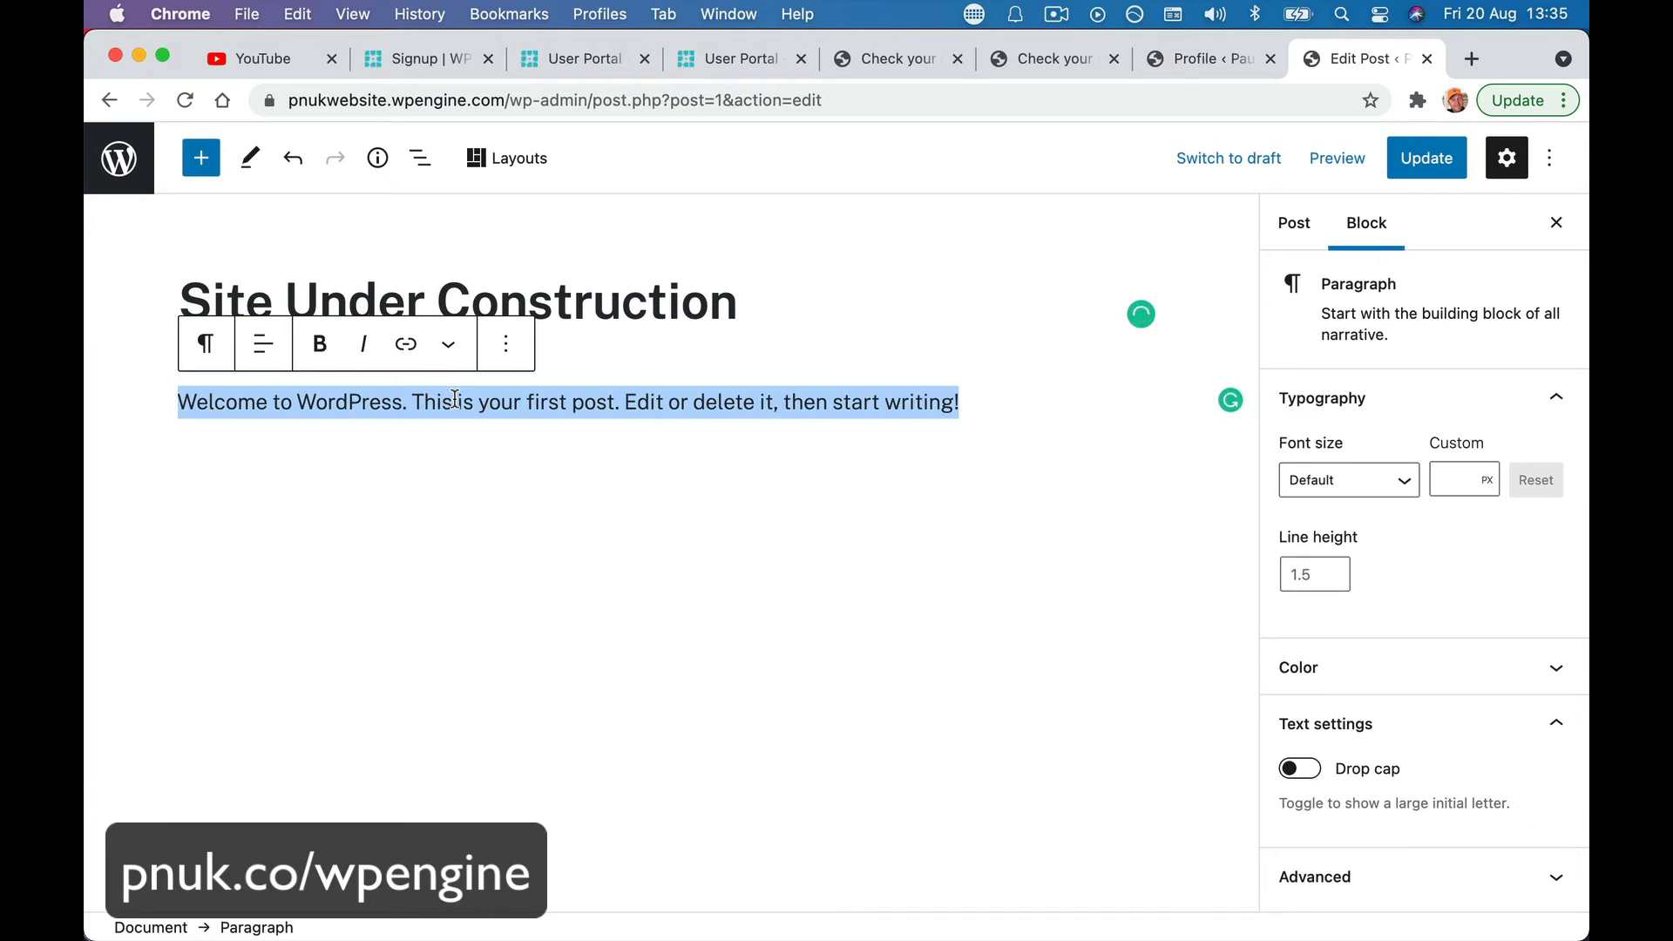
pyautogui.write('Coo')
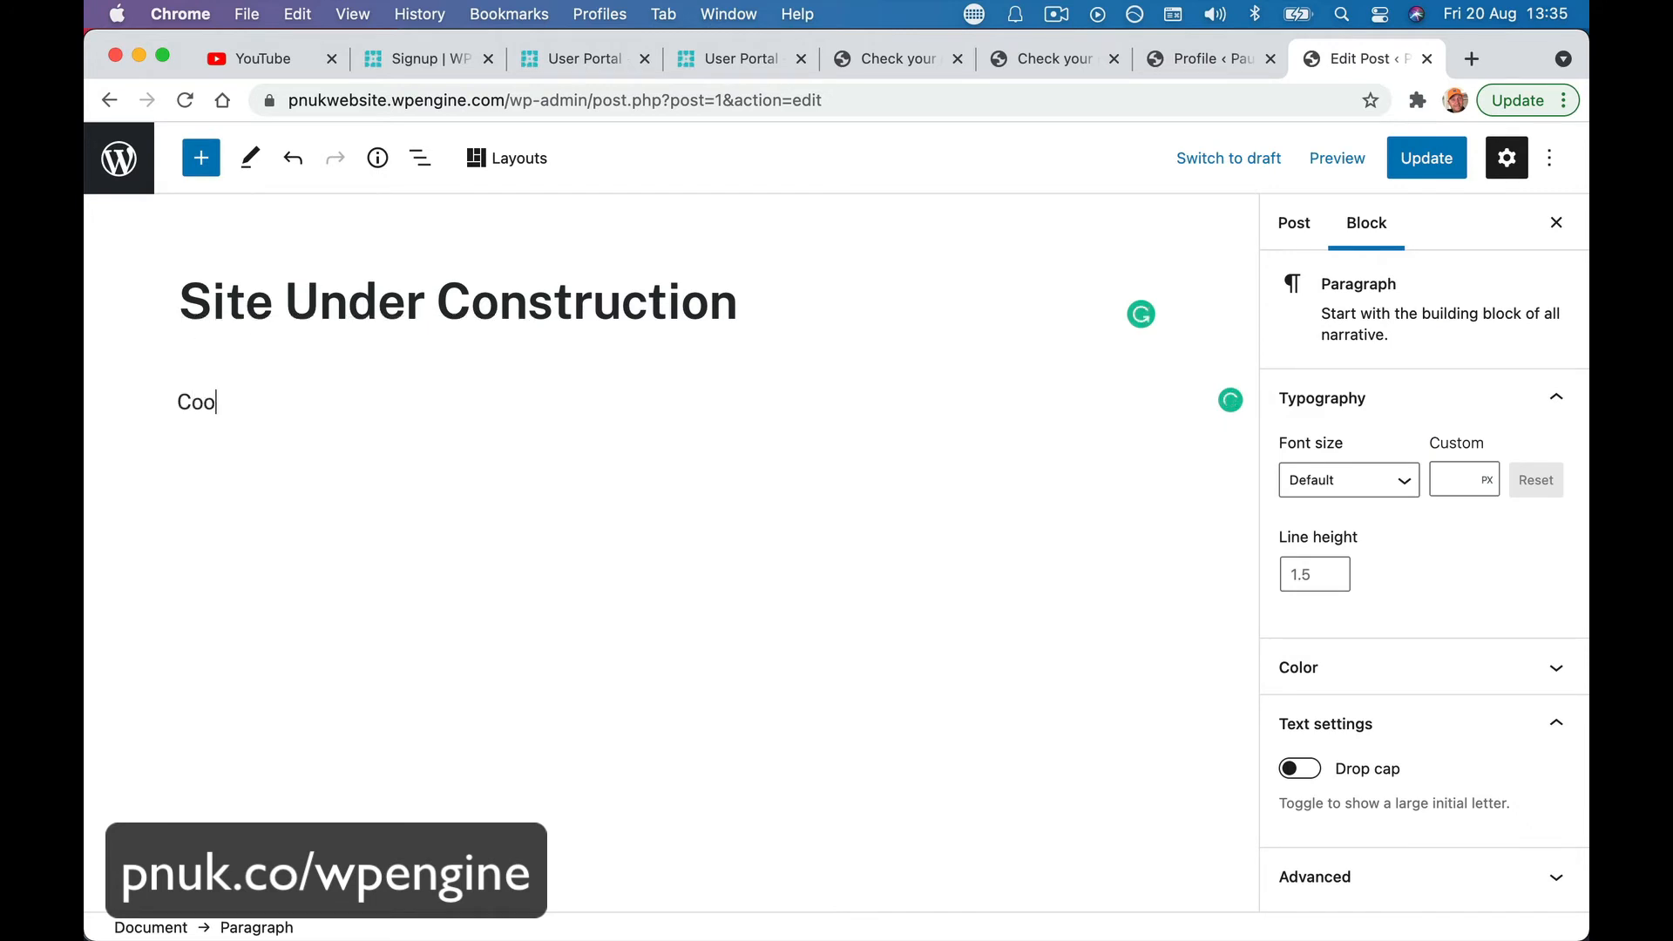
pyautogui.write('l Stuff Coming Soon.')
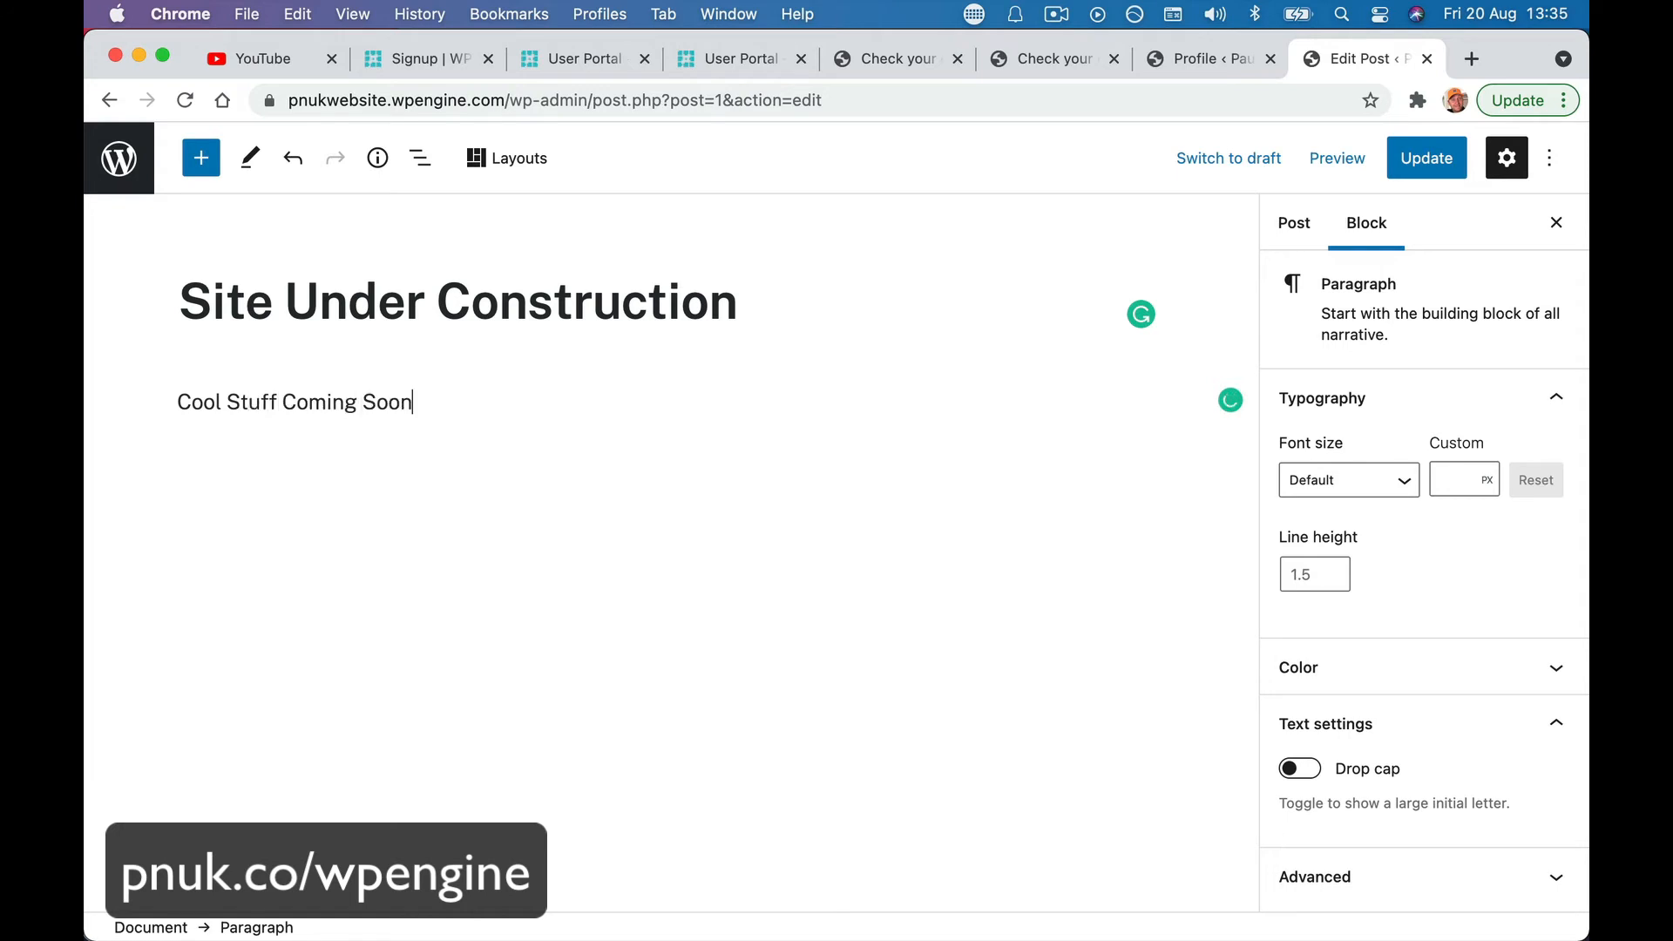
pyautogui.press('Return')
pyautogui.write('All ')
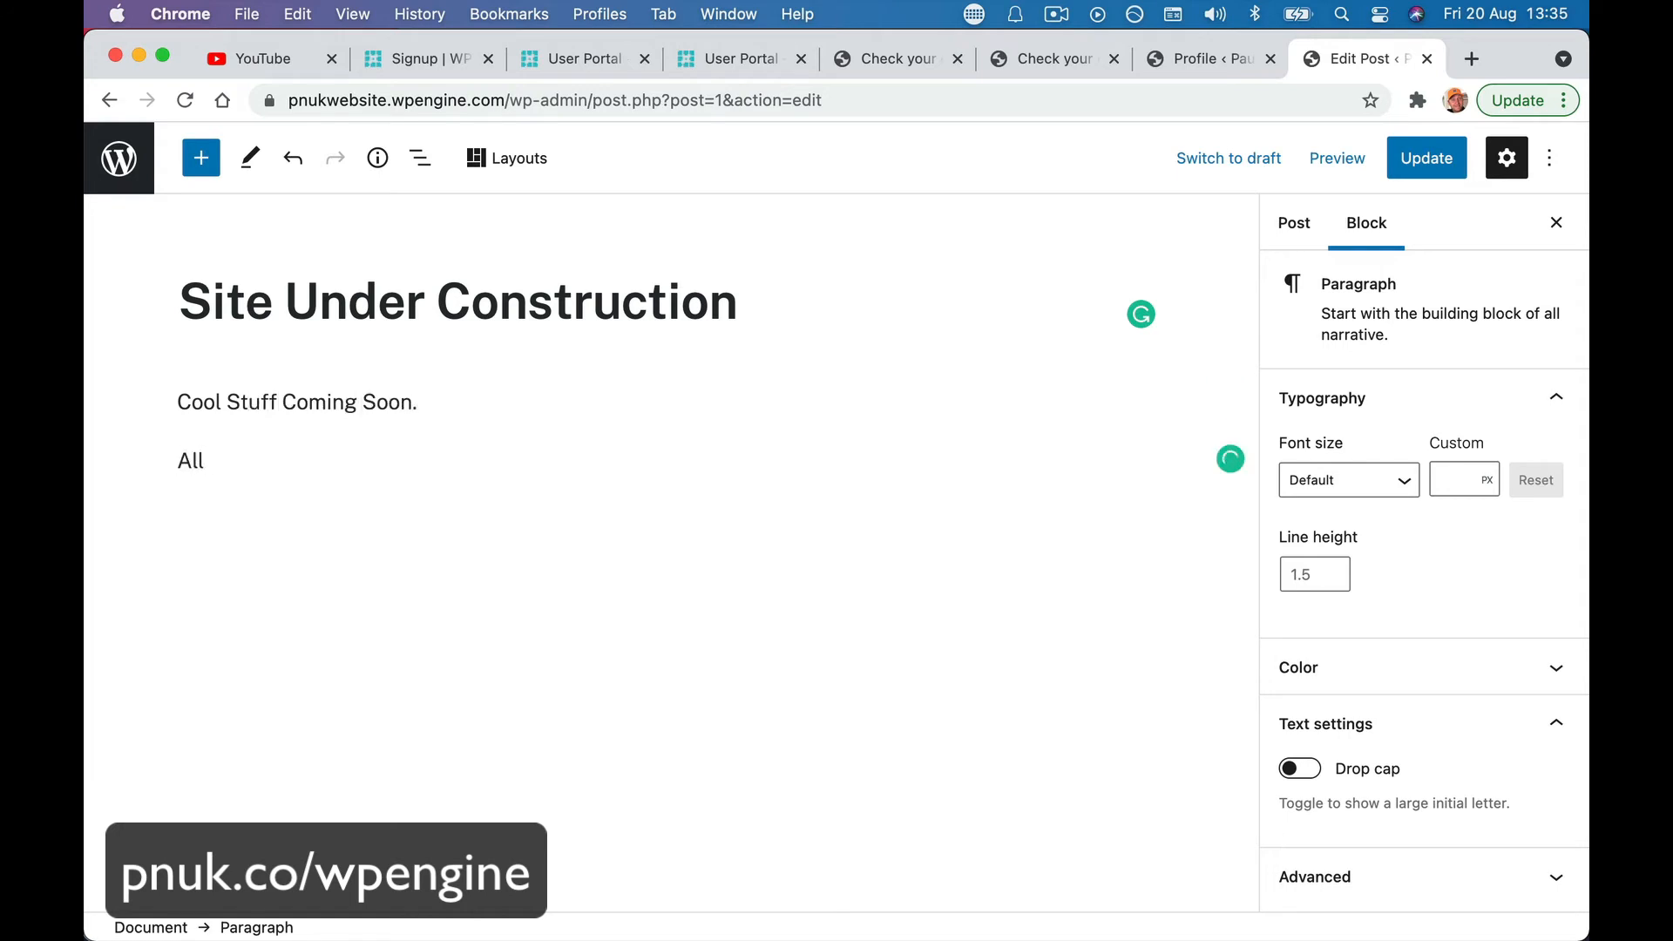
pyautogui.write('FREE Training is a')
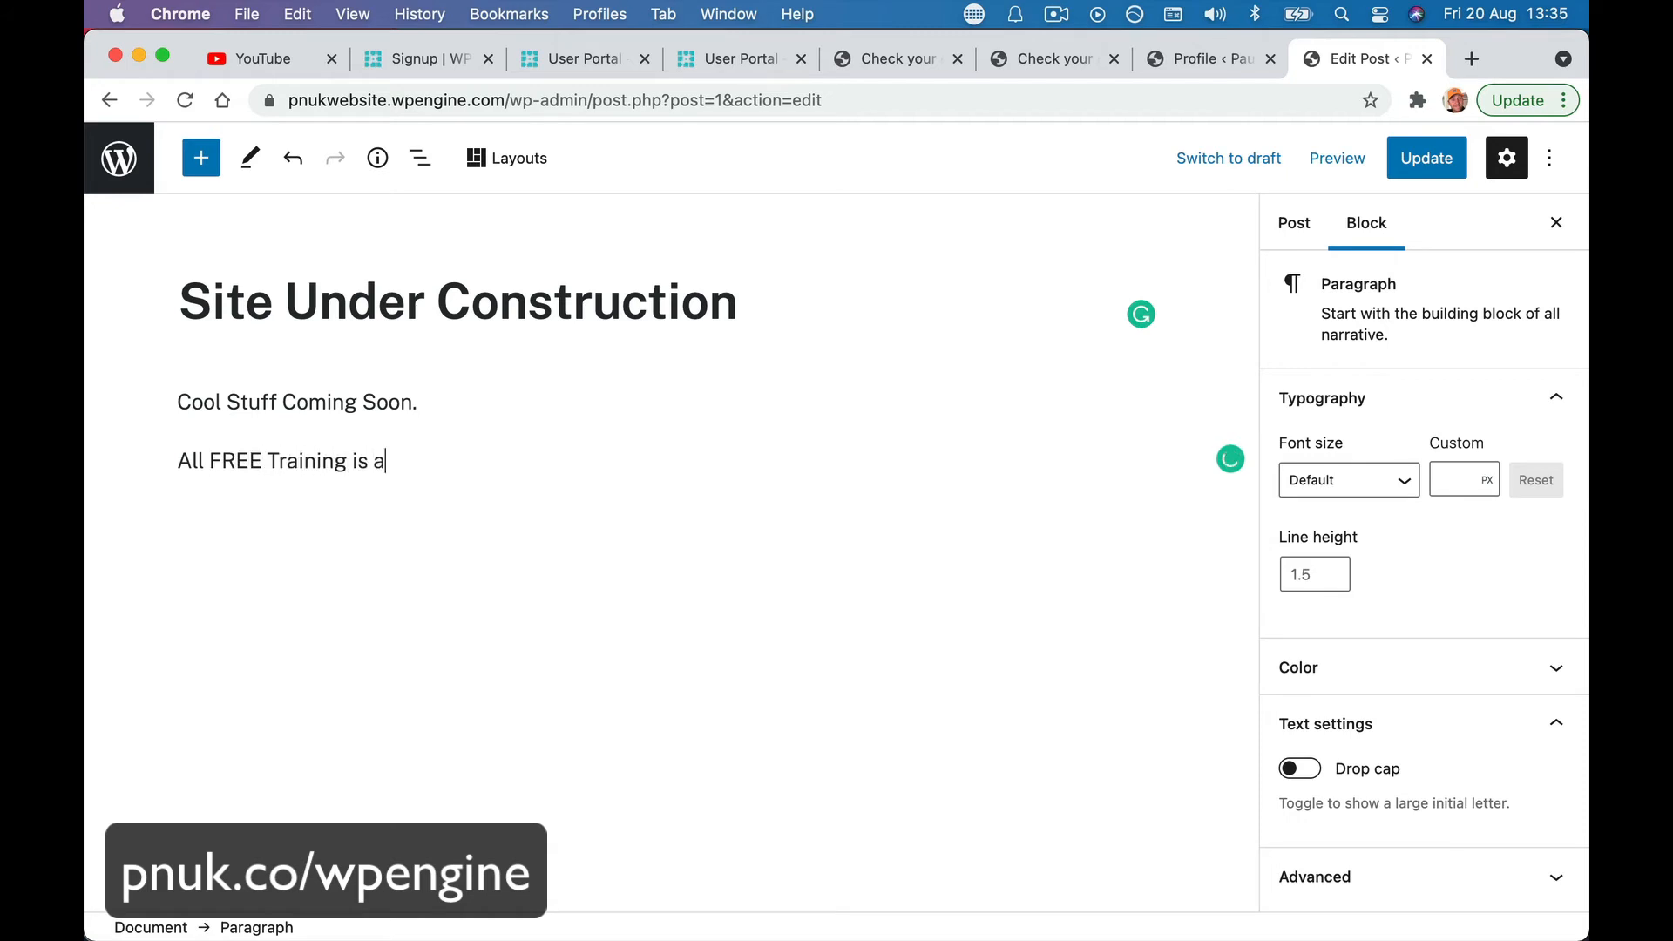
pyautogui.write('t PaulNicholson.com')
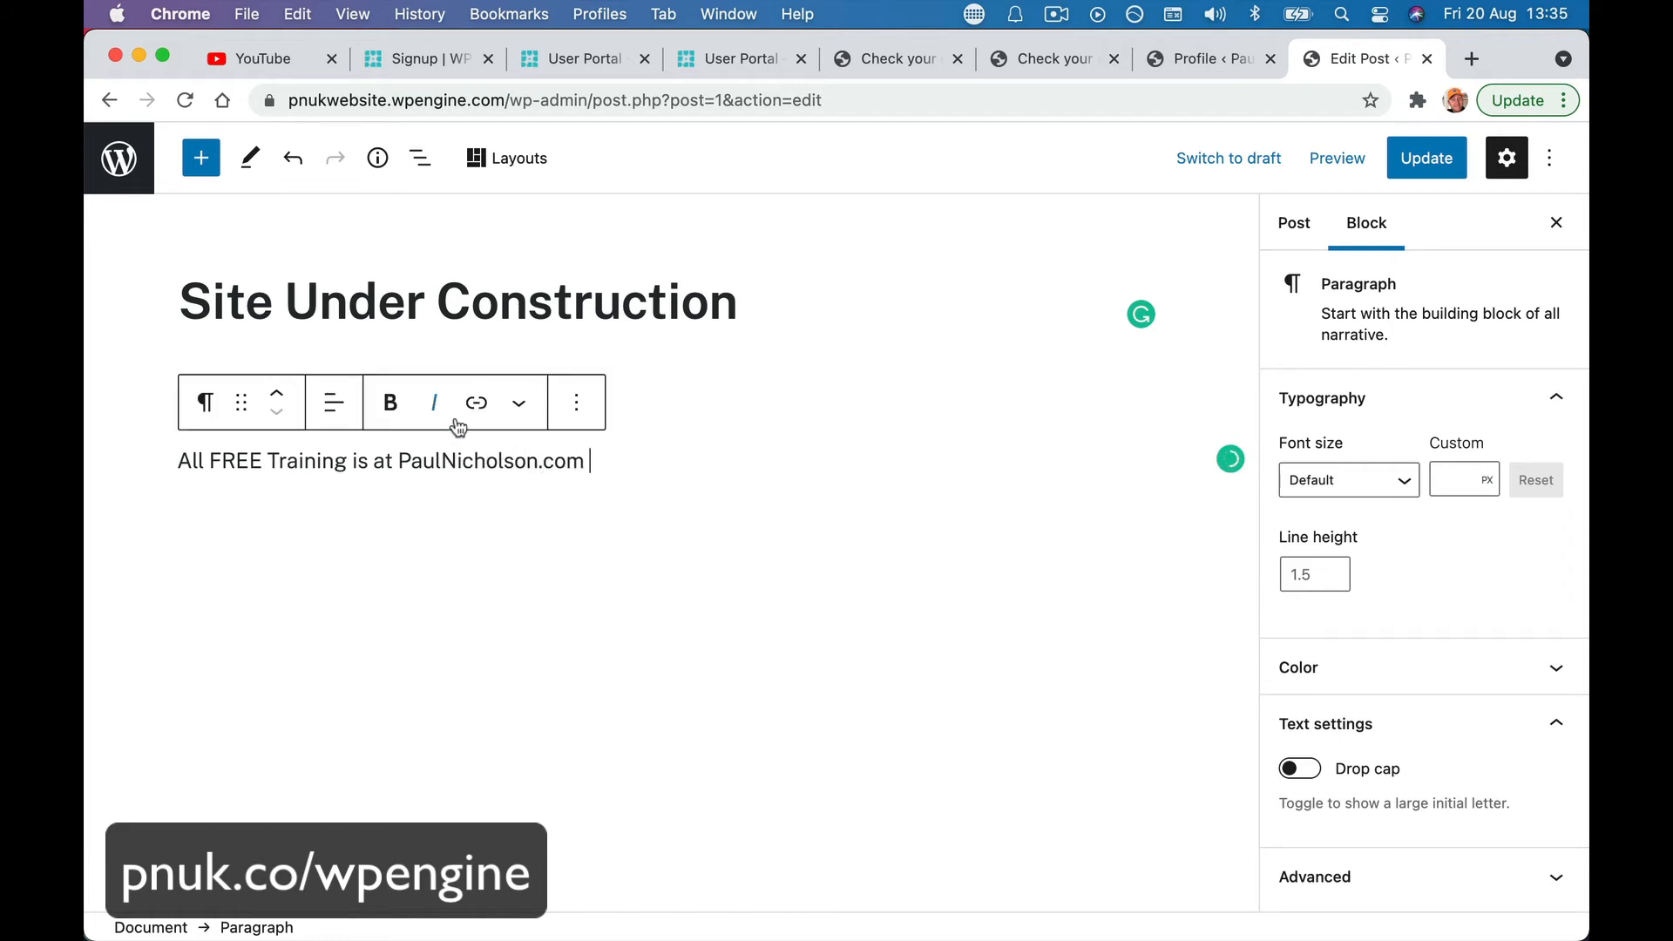
# - Link the creator's website name in the paragraph to its https URL and update the post
pyautogui.moveTo(399, 460); pyautogui.dragTo(581, 461)
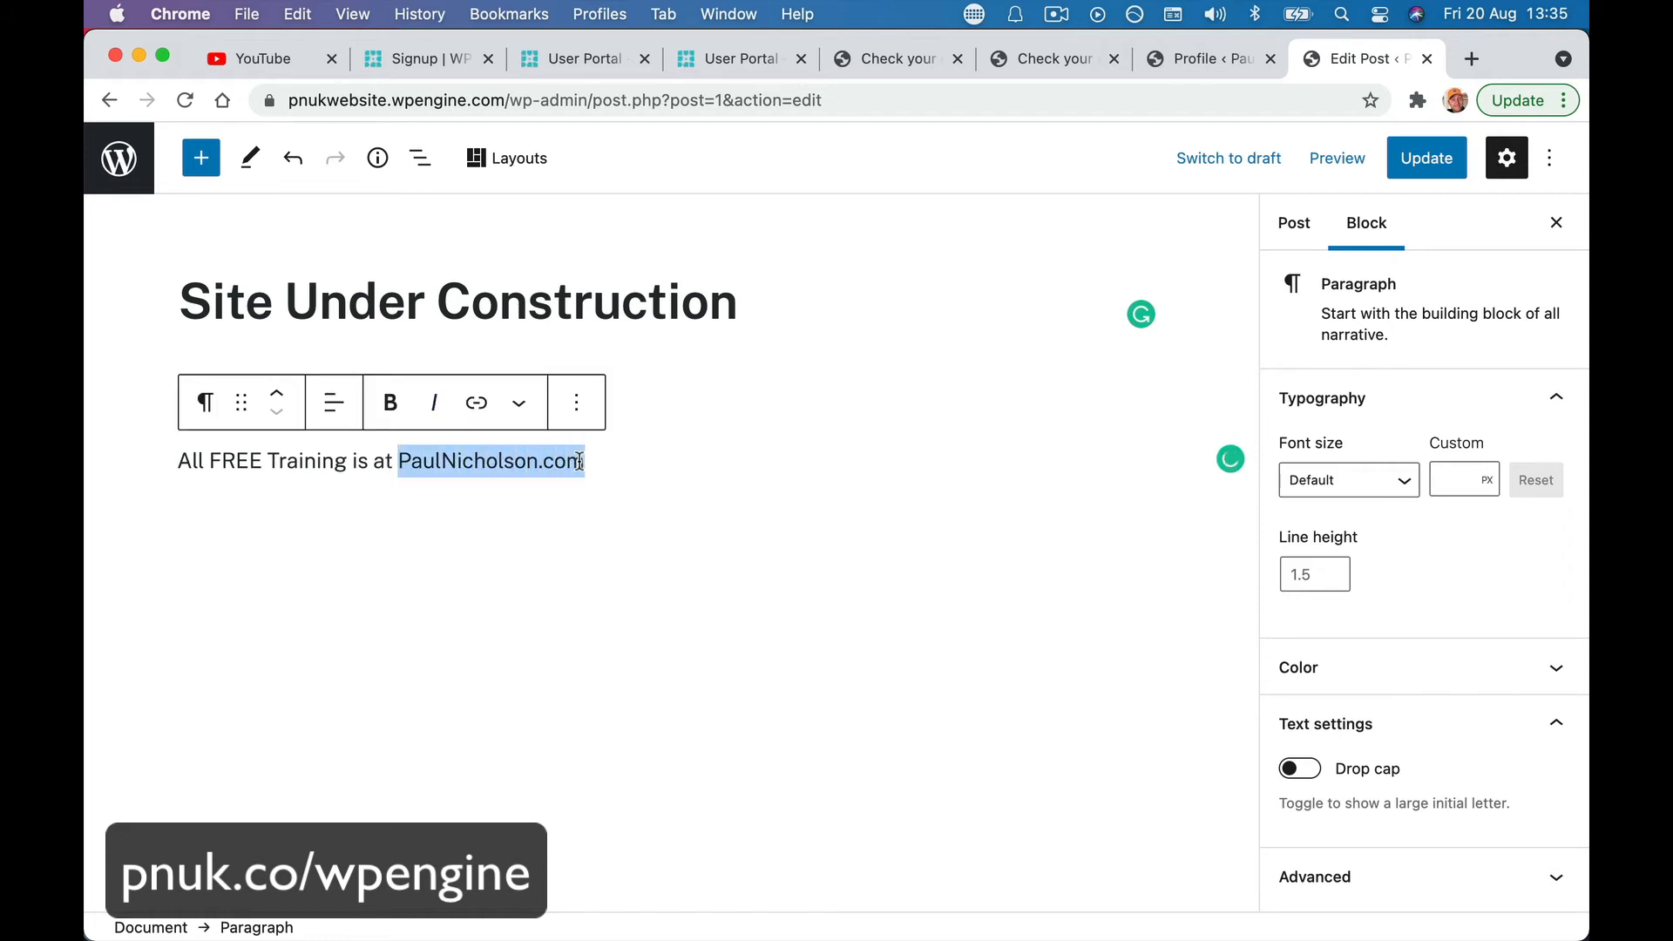
pyautogui.click(476, 402)
pyautogui.write('https://')
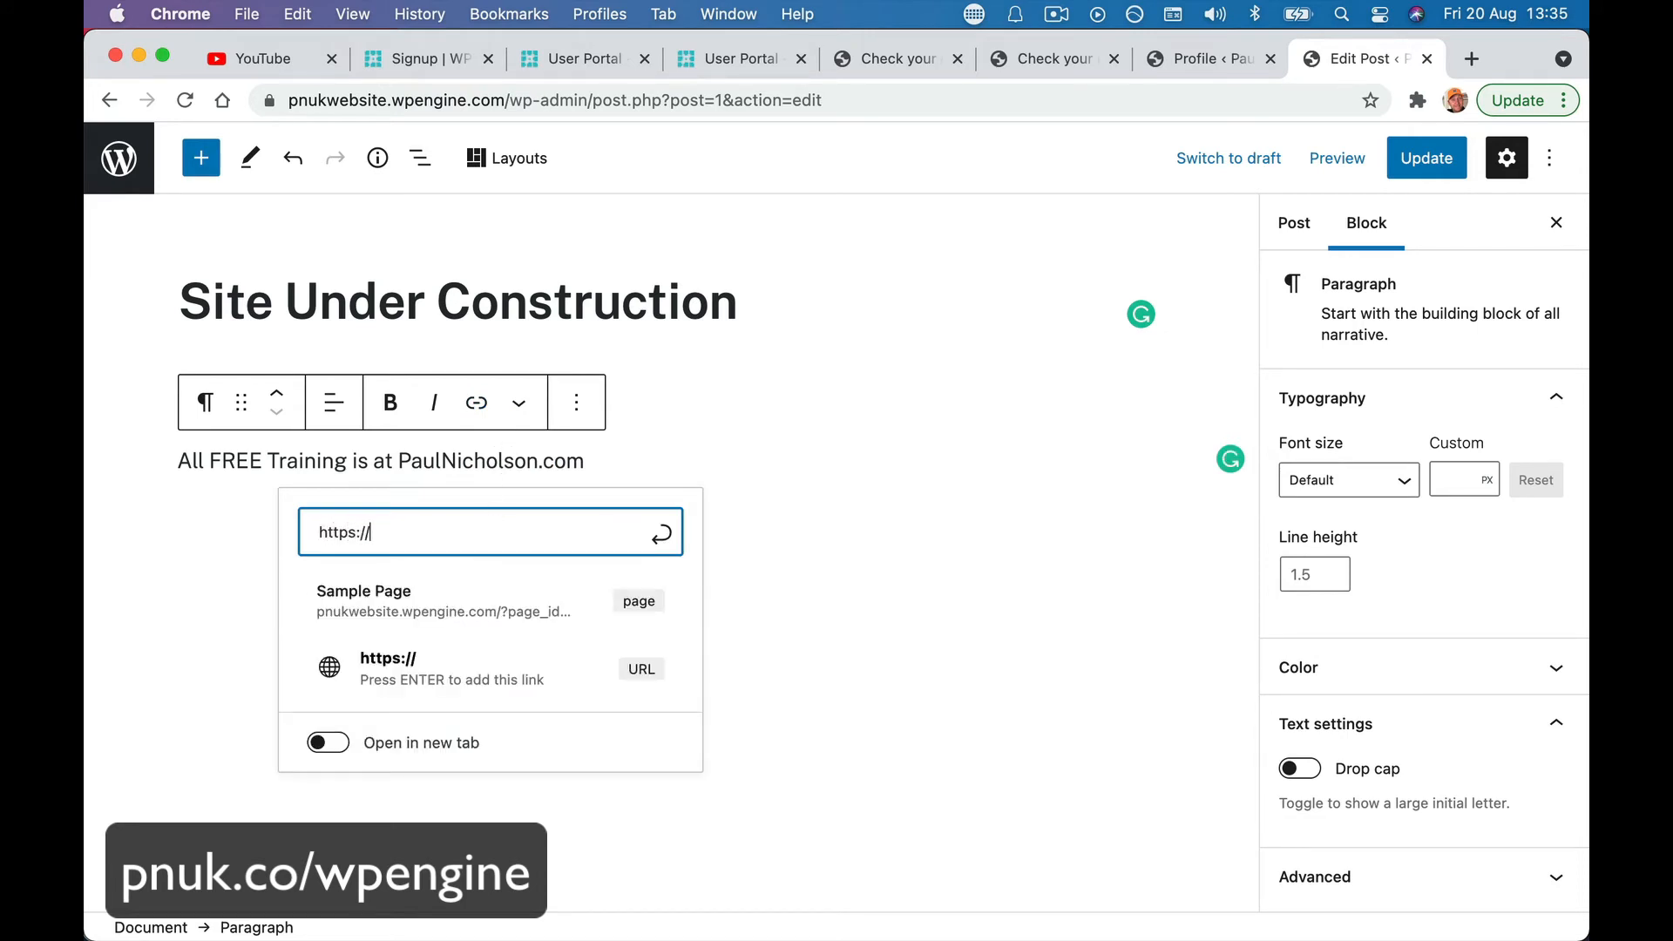
pyautogui.write('paulnicholson.com')
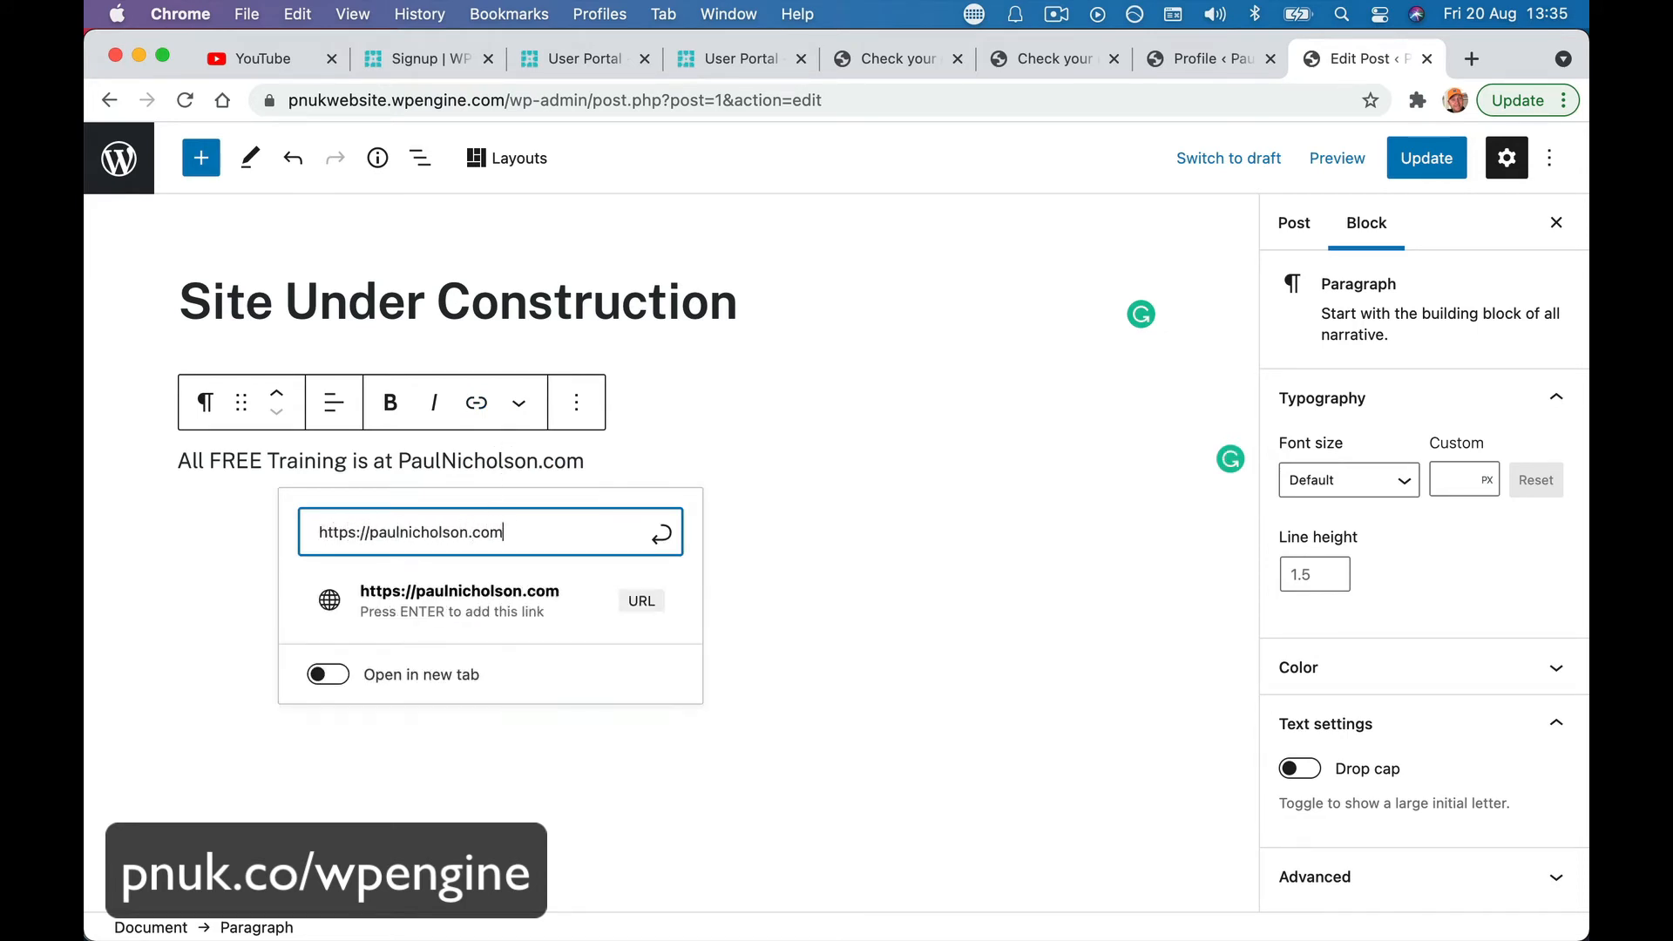
pyautogui.click(549, 605)
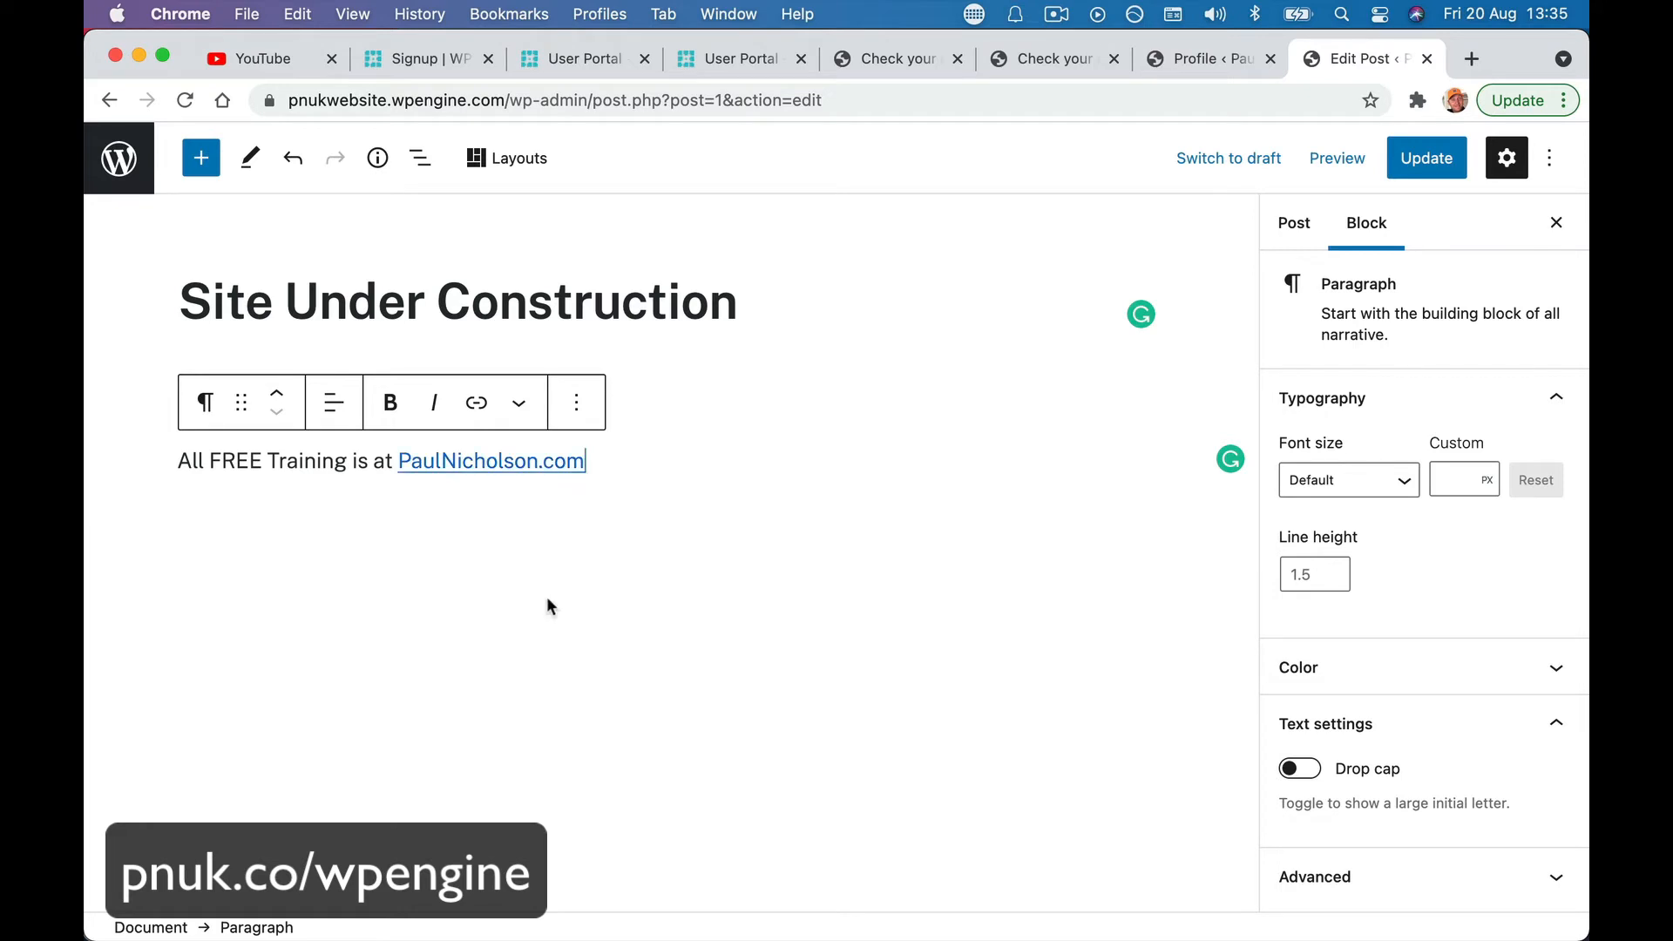
pyautogui.click(1404, 166)
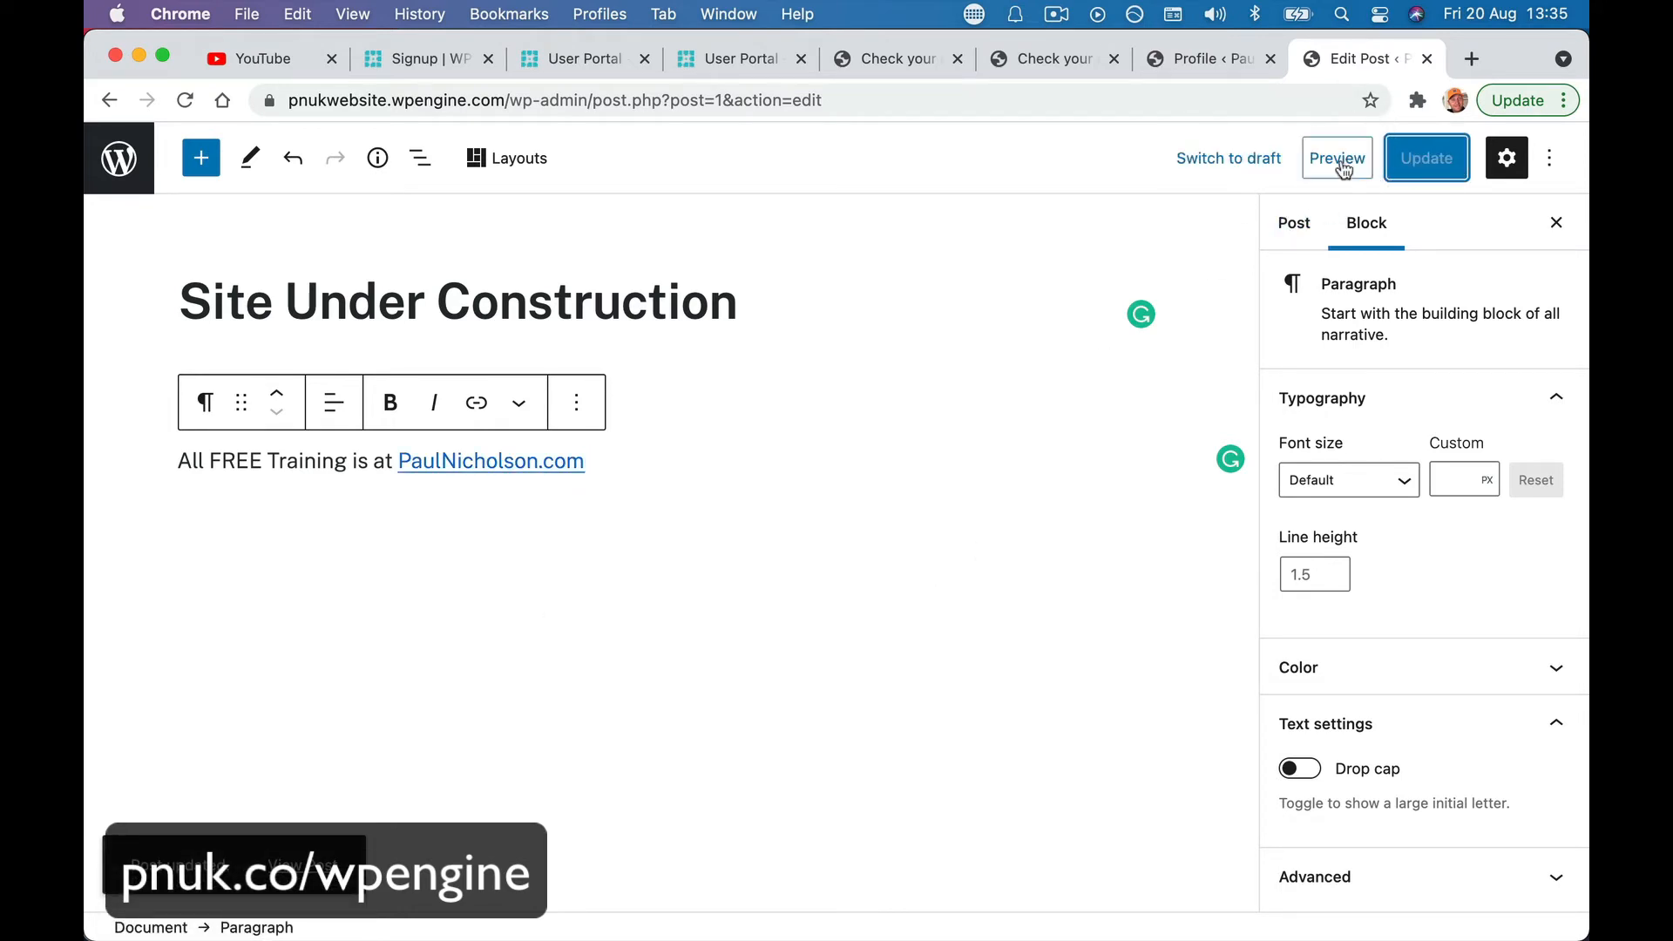
# - Preview the Site Under Construction post in a new tab, then load the PNUK Website homepage
pyautogui.click(1343, 168)
pyautogui.click(1330, 384)
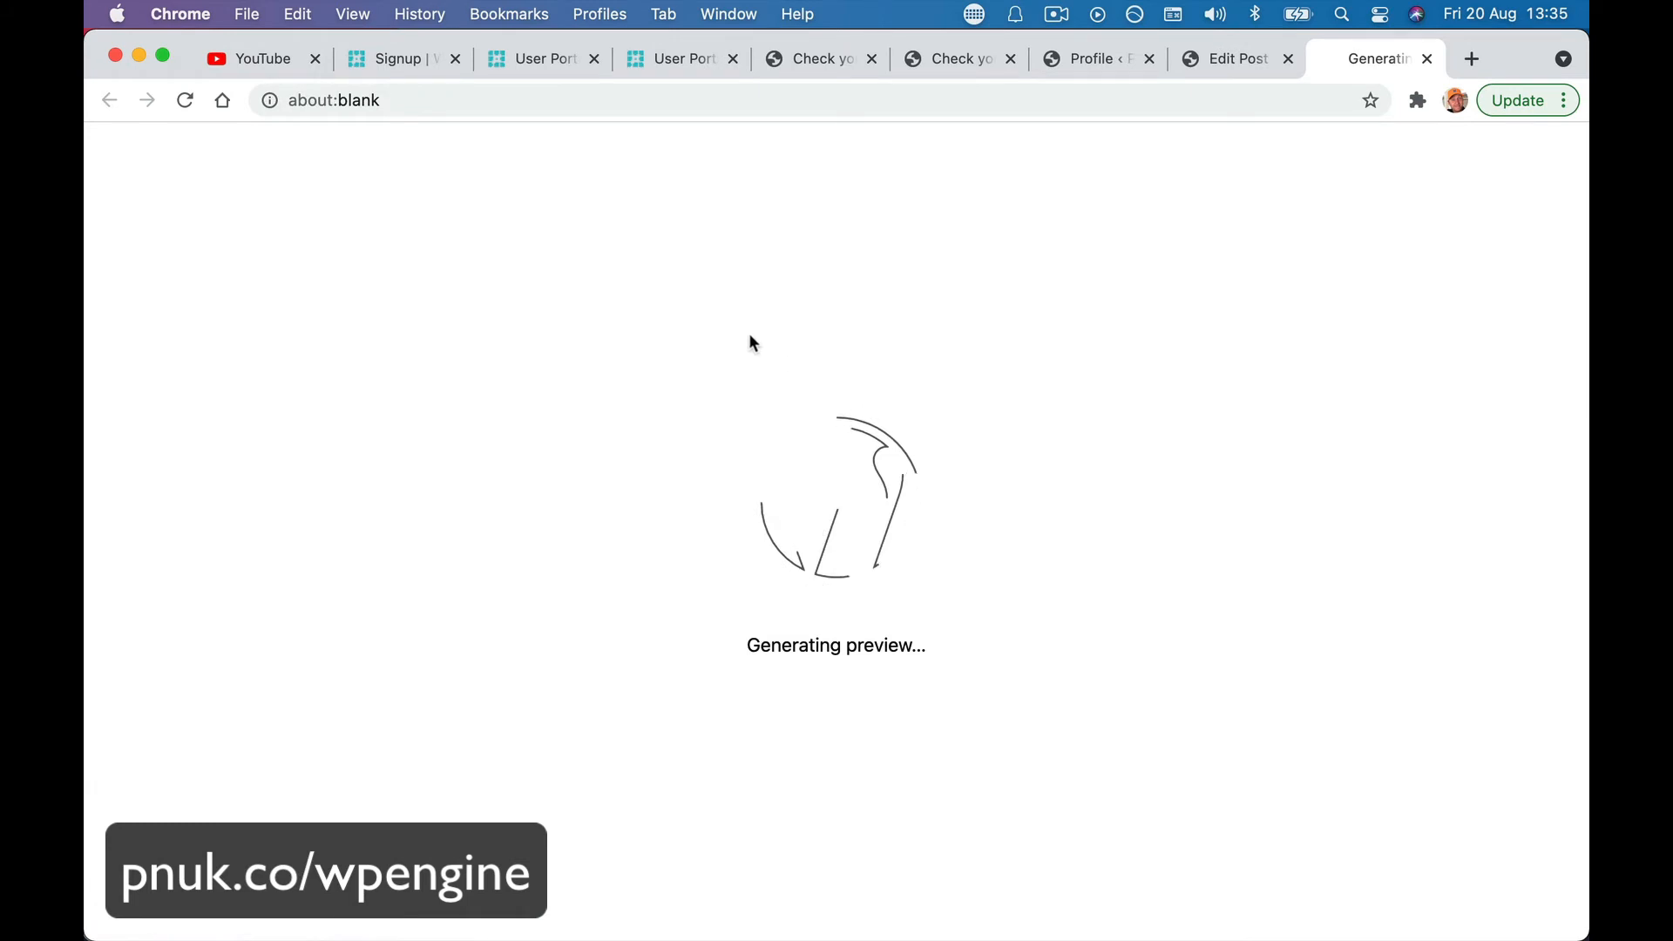
pyautogui.click(275, 215)
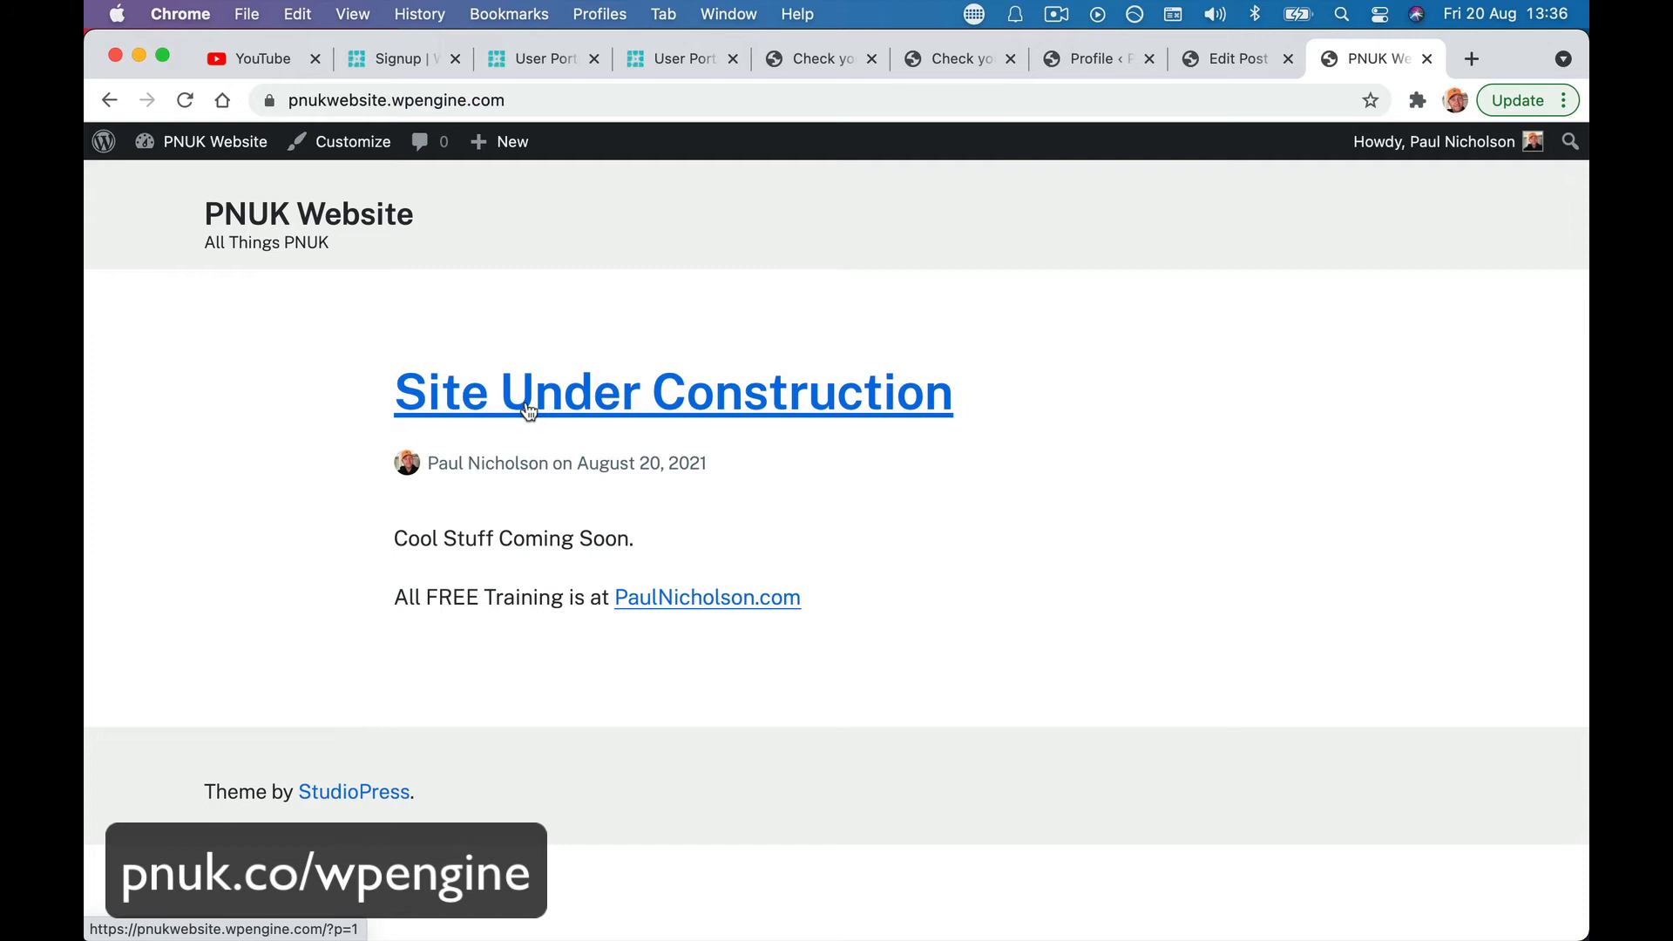
# - Go from the admin dashboard to the Plugins screen
pyautogui.moveTo(200, 141)
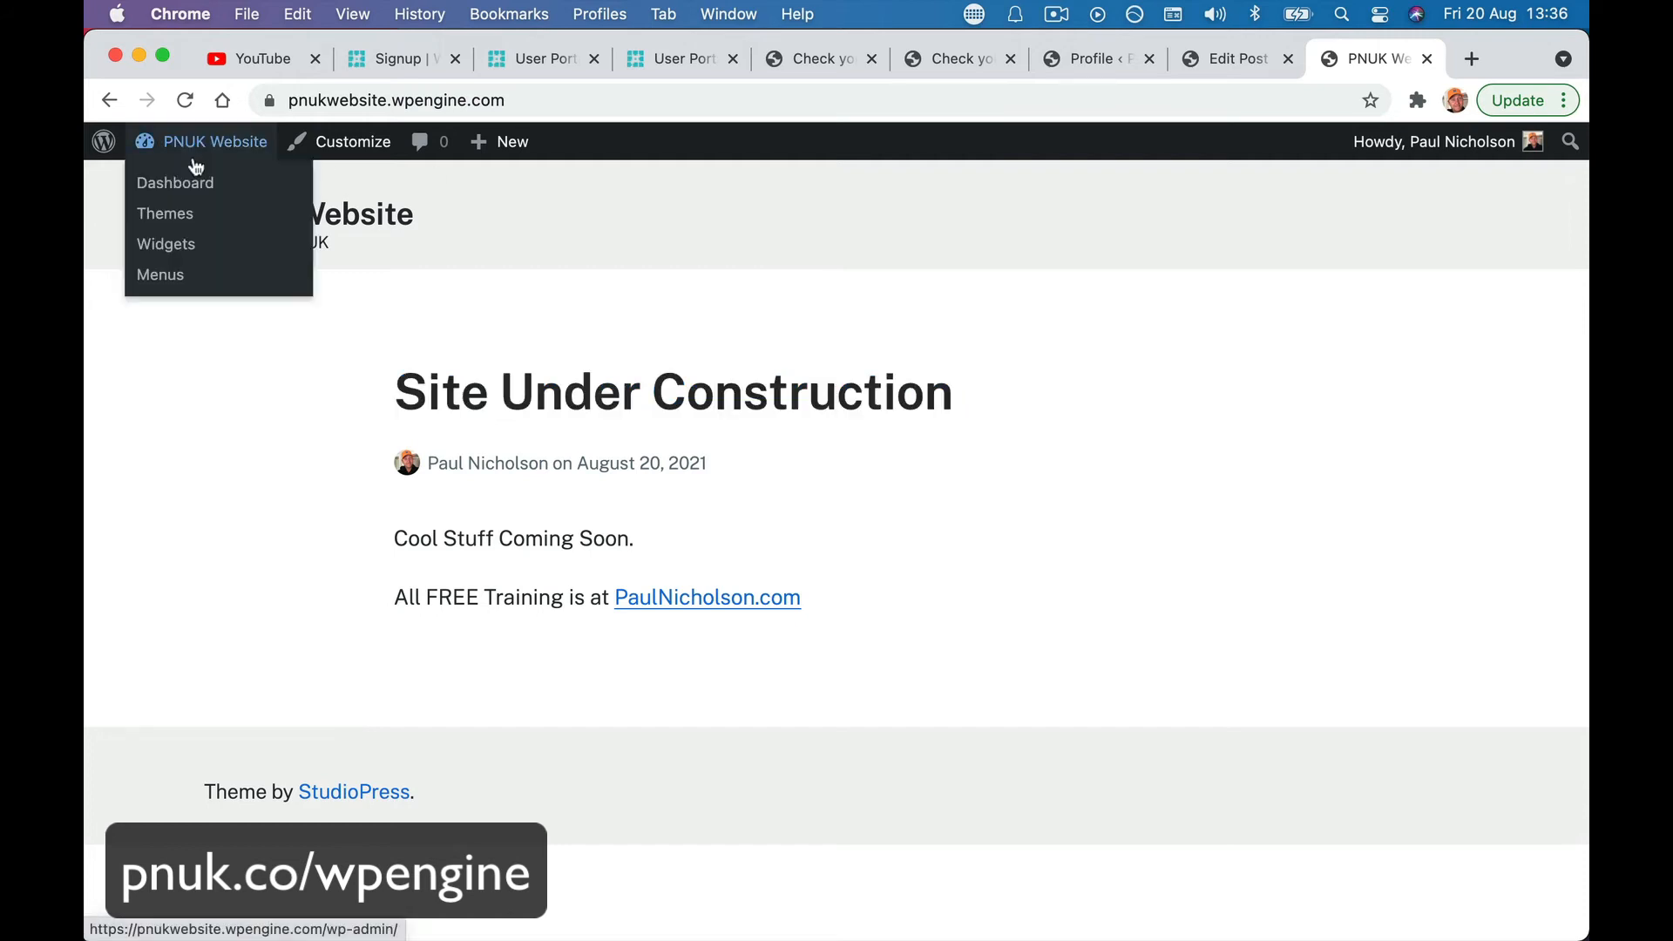
pyautogui.click(180, 180)
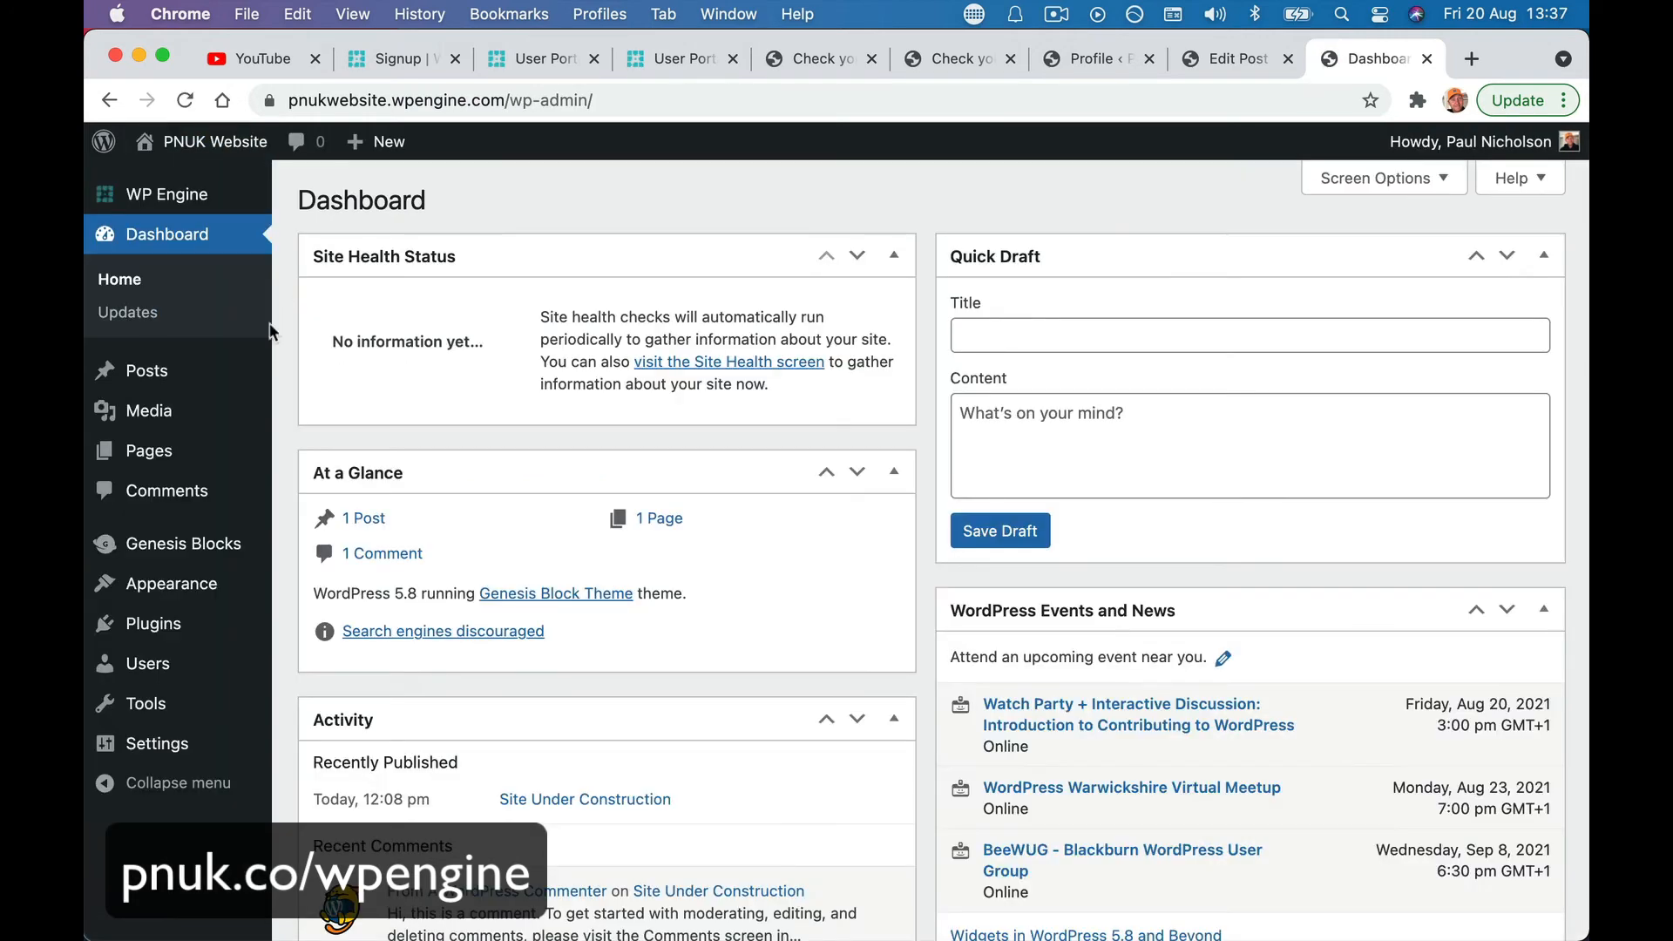
pyautogui.moveTo(215, 594)
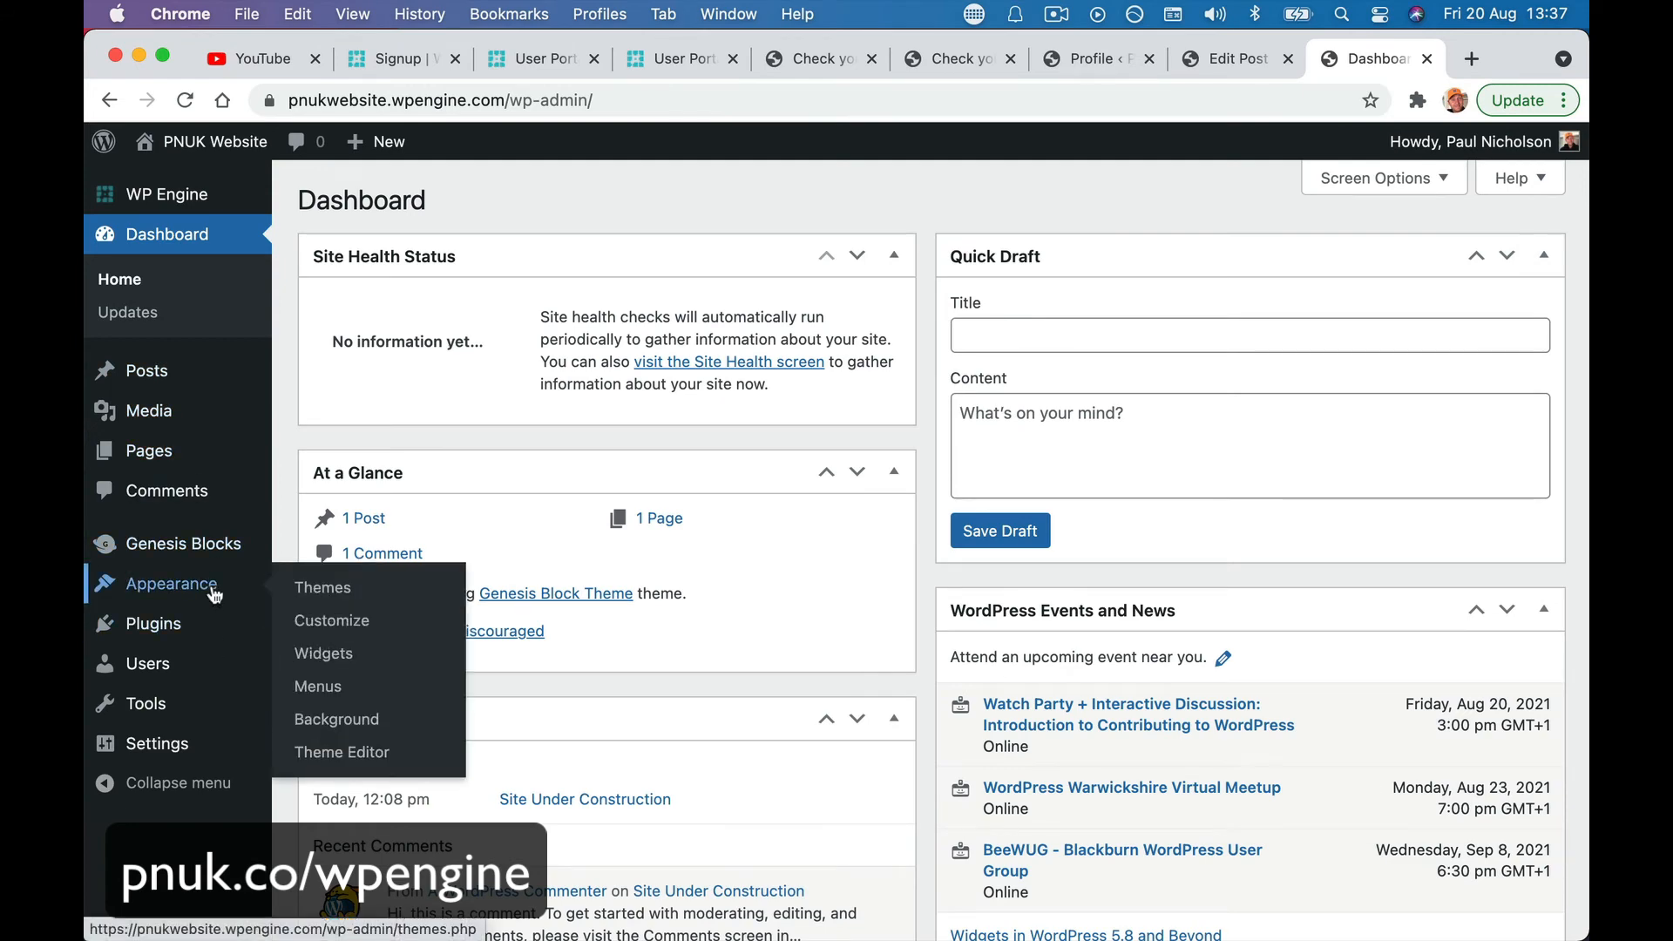
pyautogui.click(205, 625)
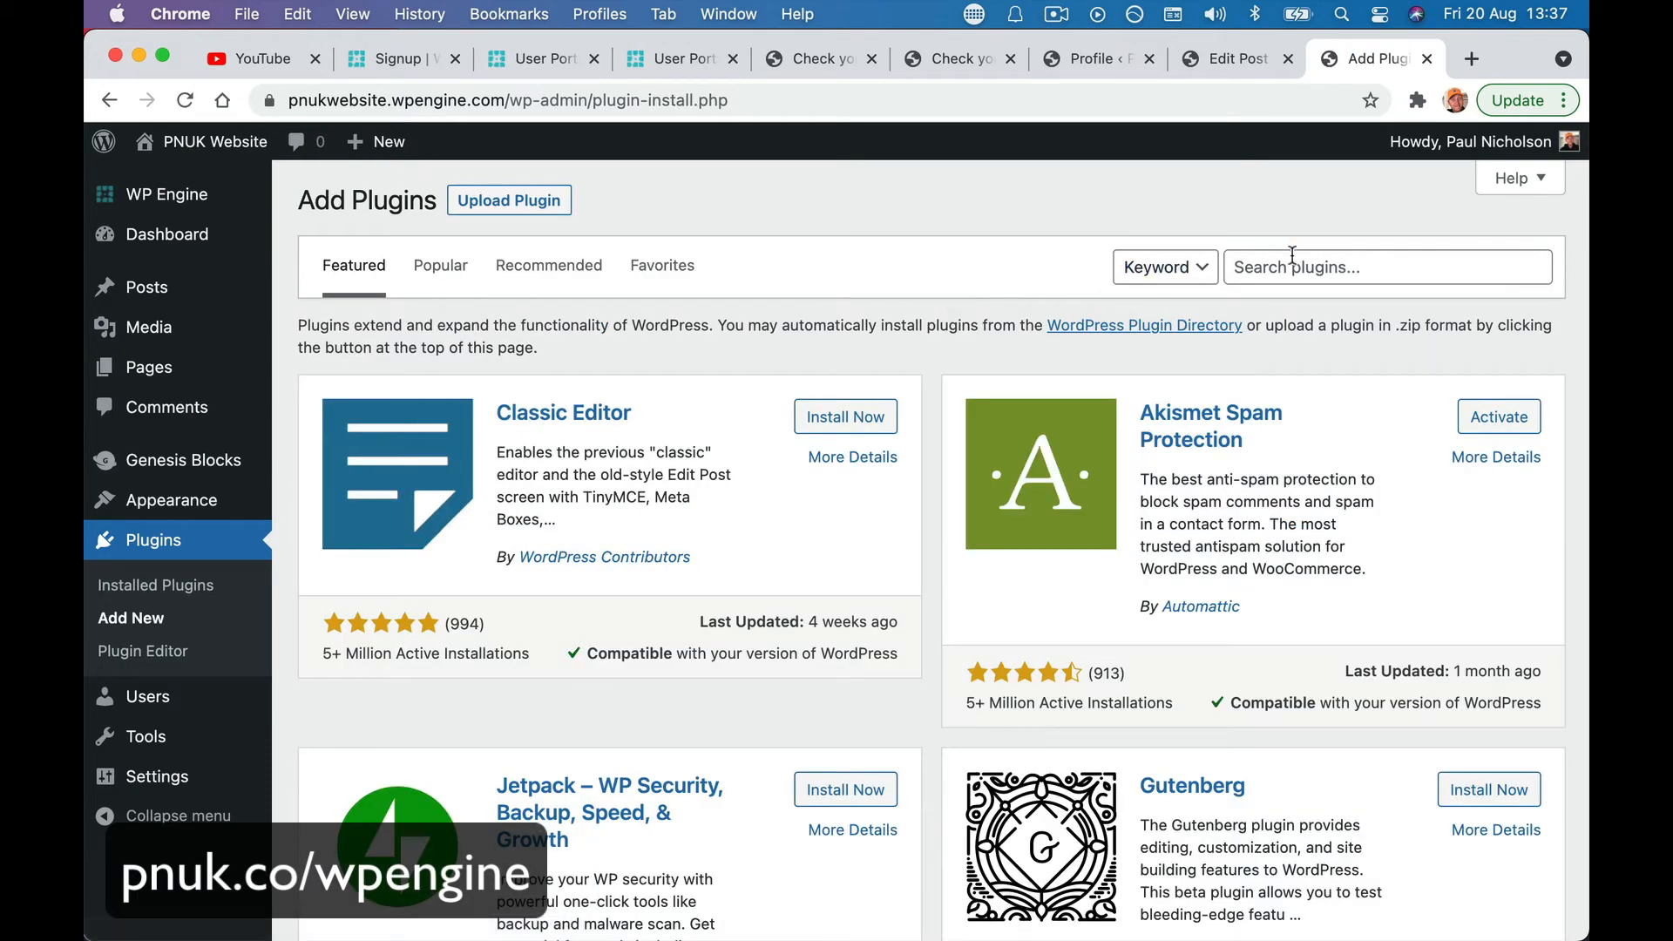
# - Search new plugins for 'redirection' and install the Redirection plugin
pyautogui.click(1292, 257)
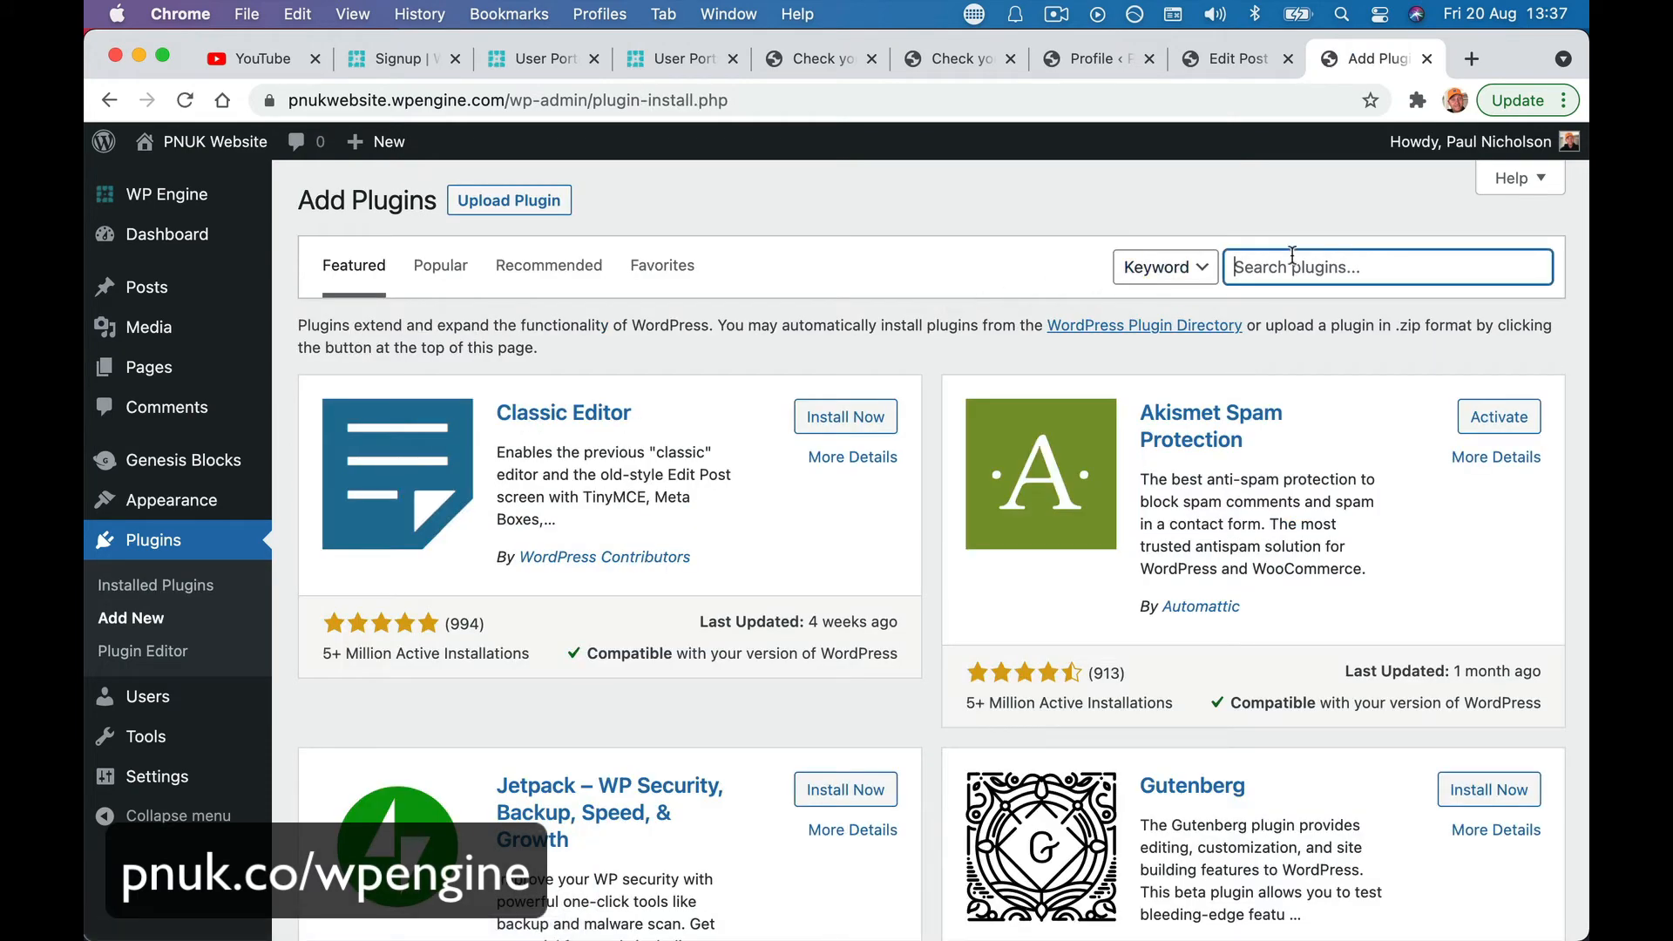
pyautogui.write('redirection')
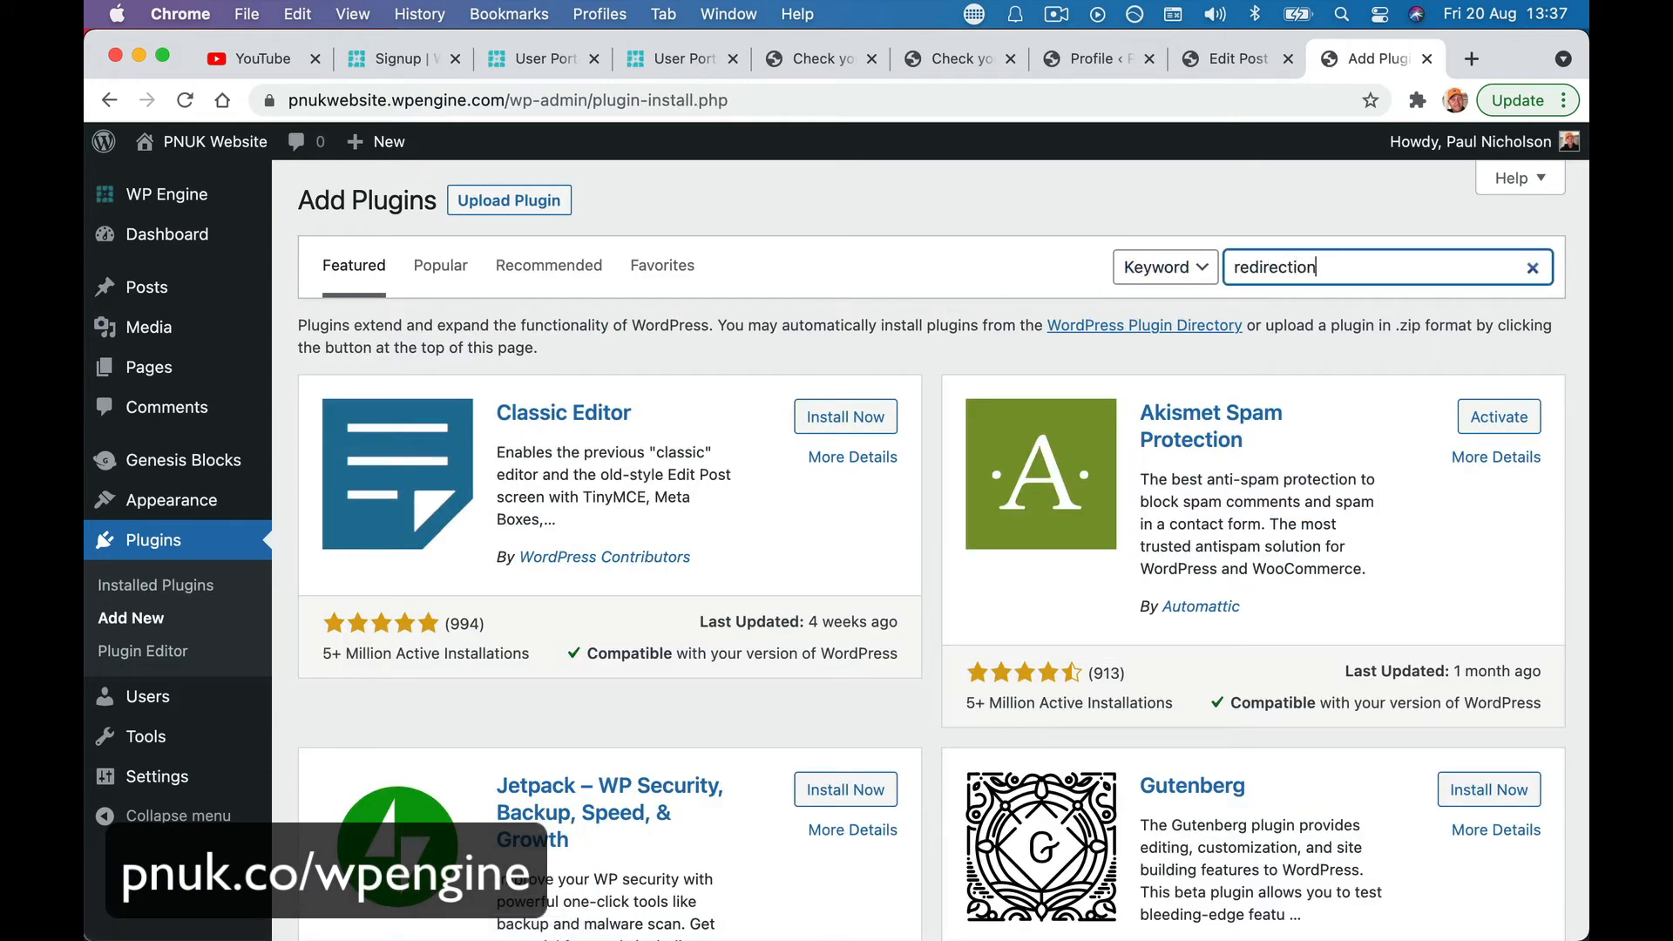
pyautogui.press('Return')
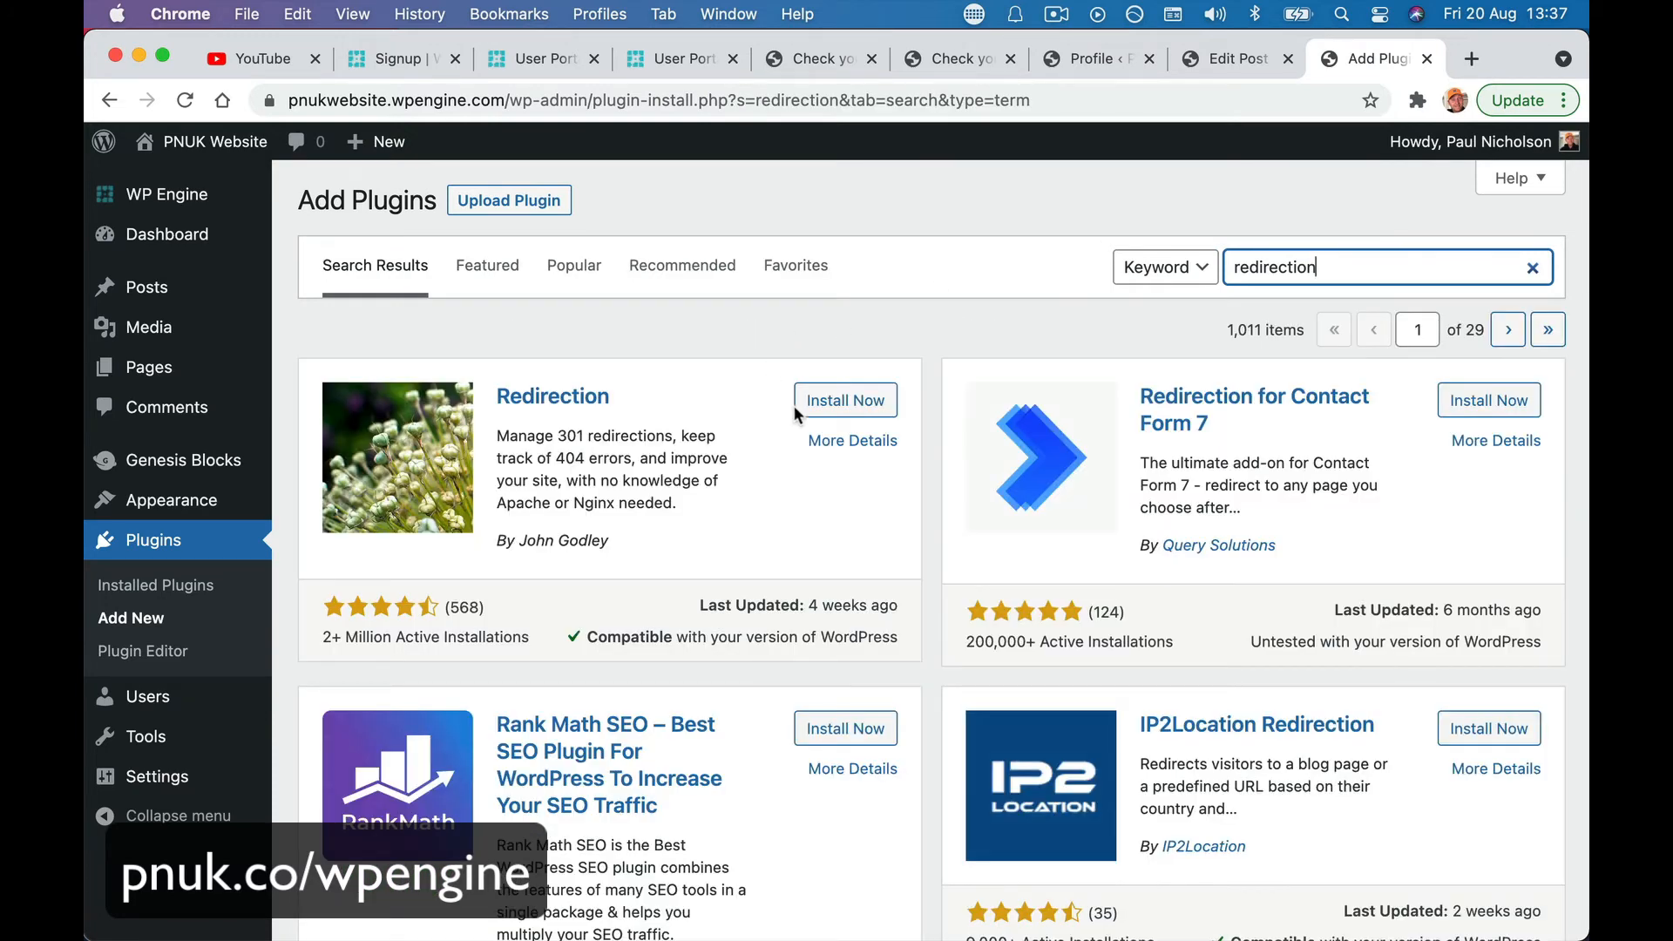
pyautogui.click(794, 406)
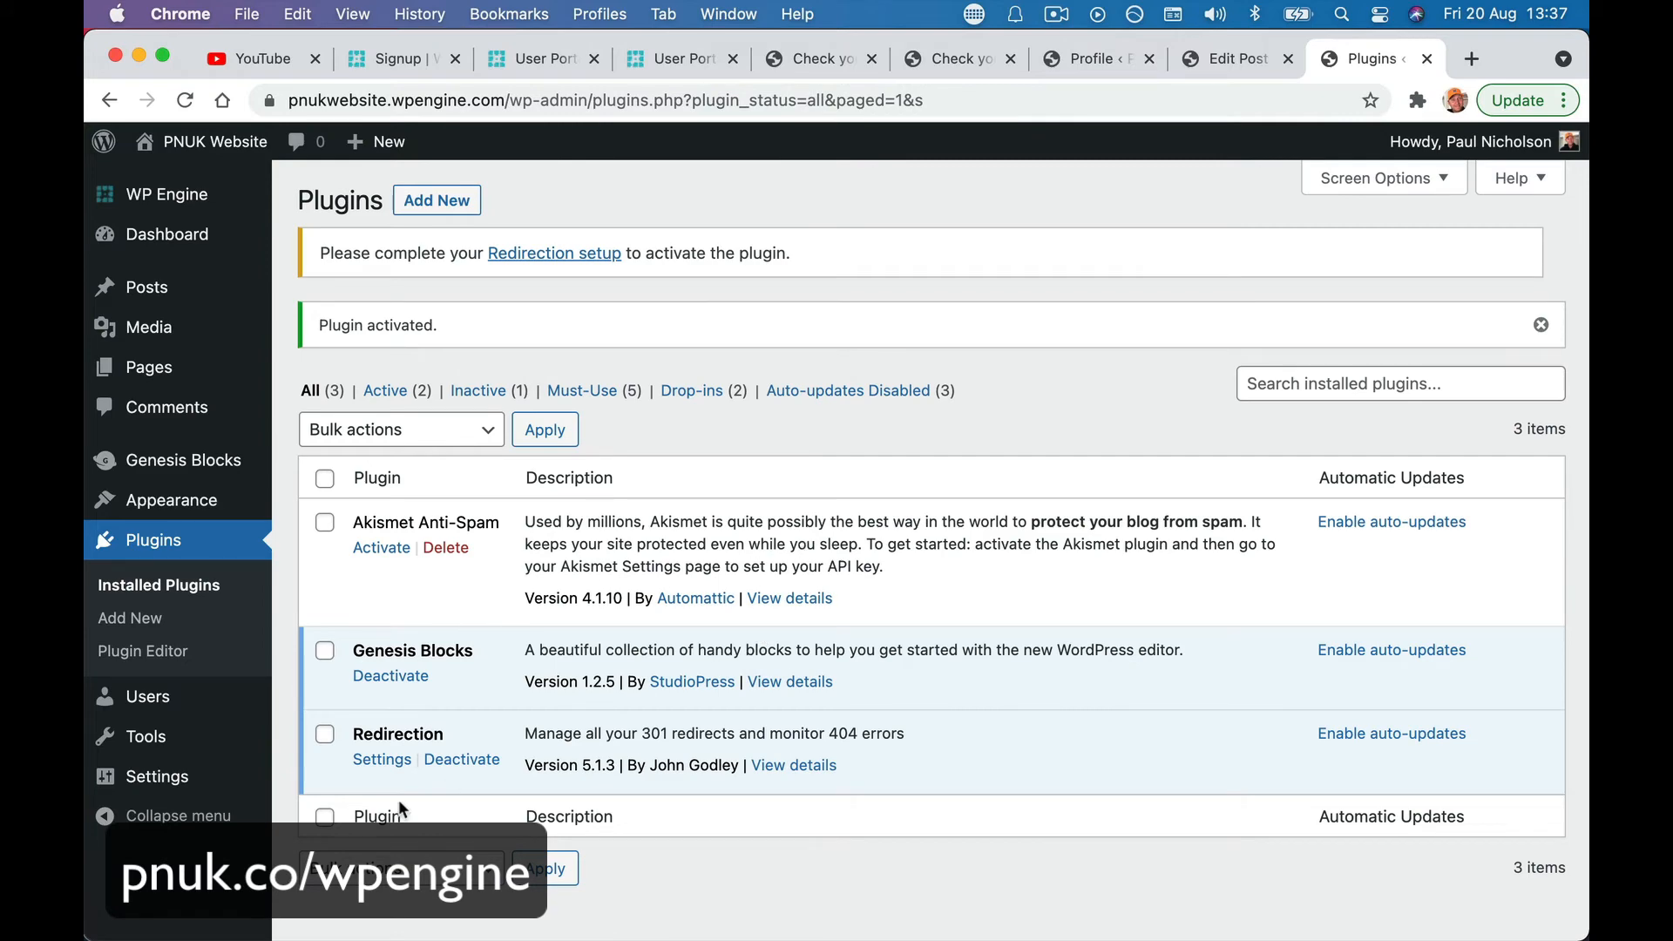
# - Open the Redirection plugin's settings and review its introduction and example source URL
pyautogui.click(383, 760)
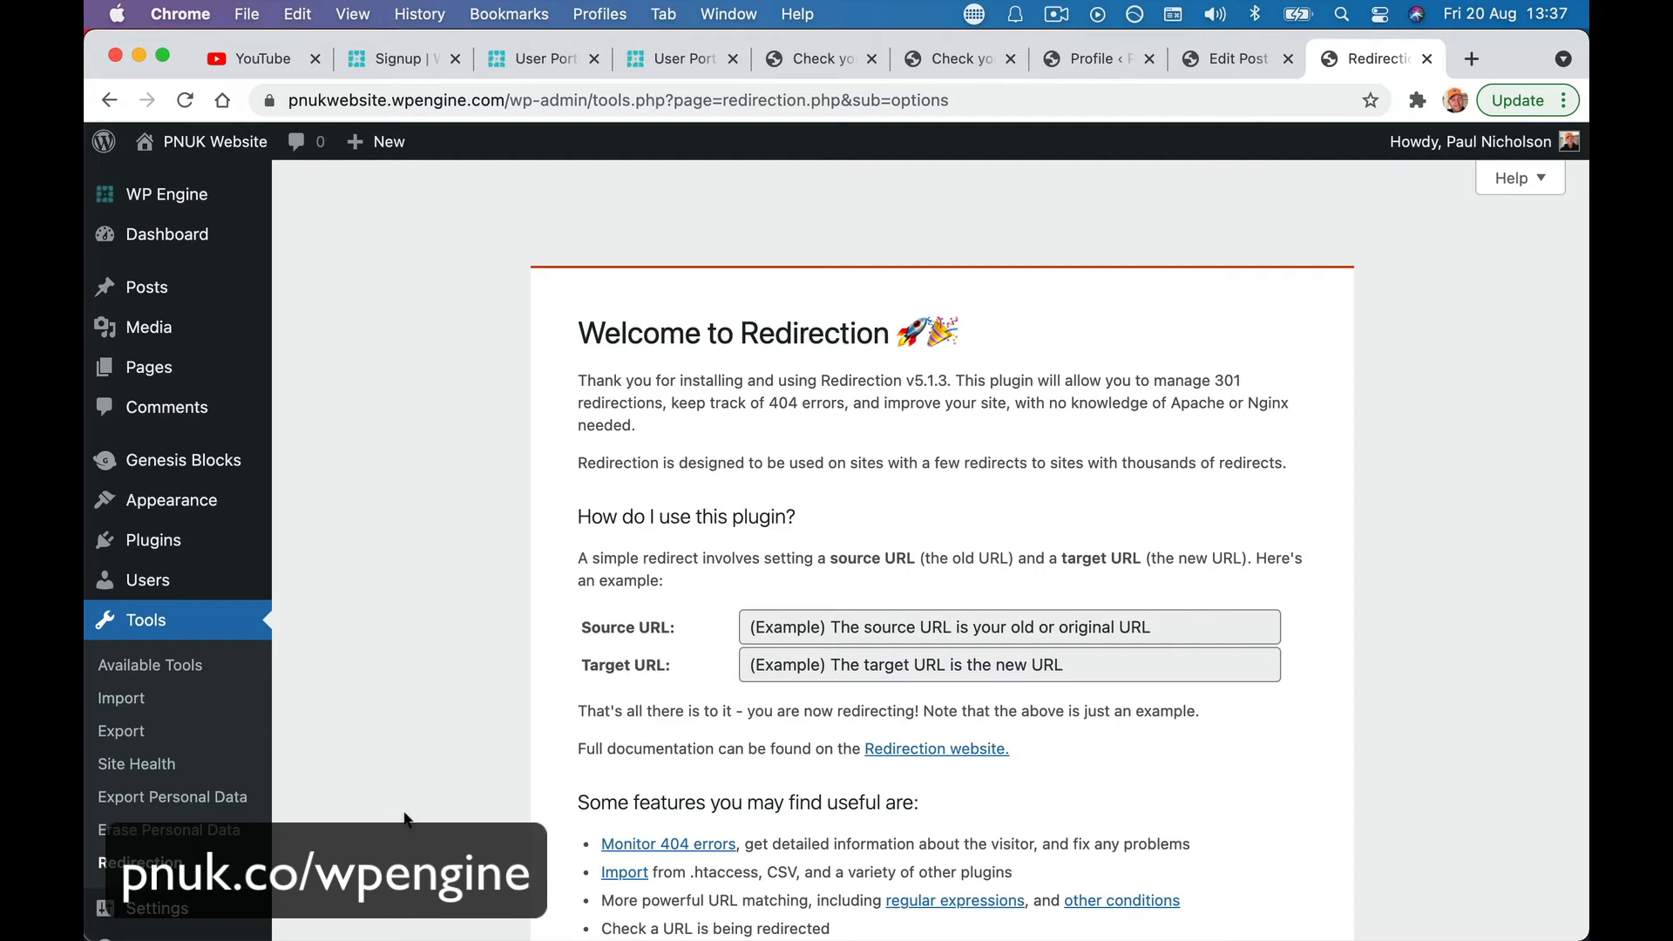
pyautogui.scroll(-3, 592, 784)
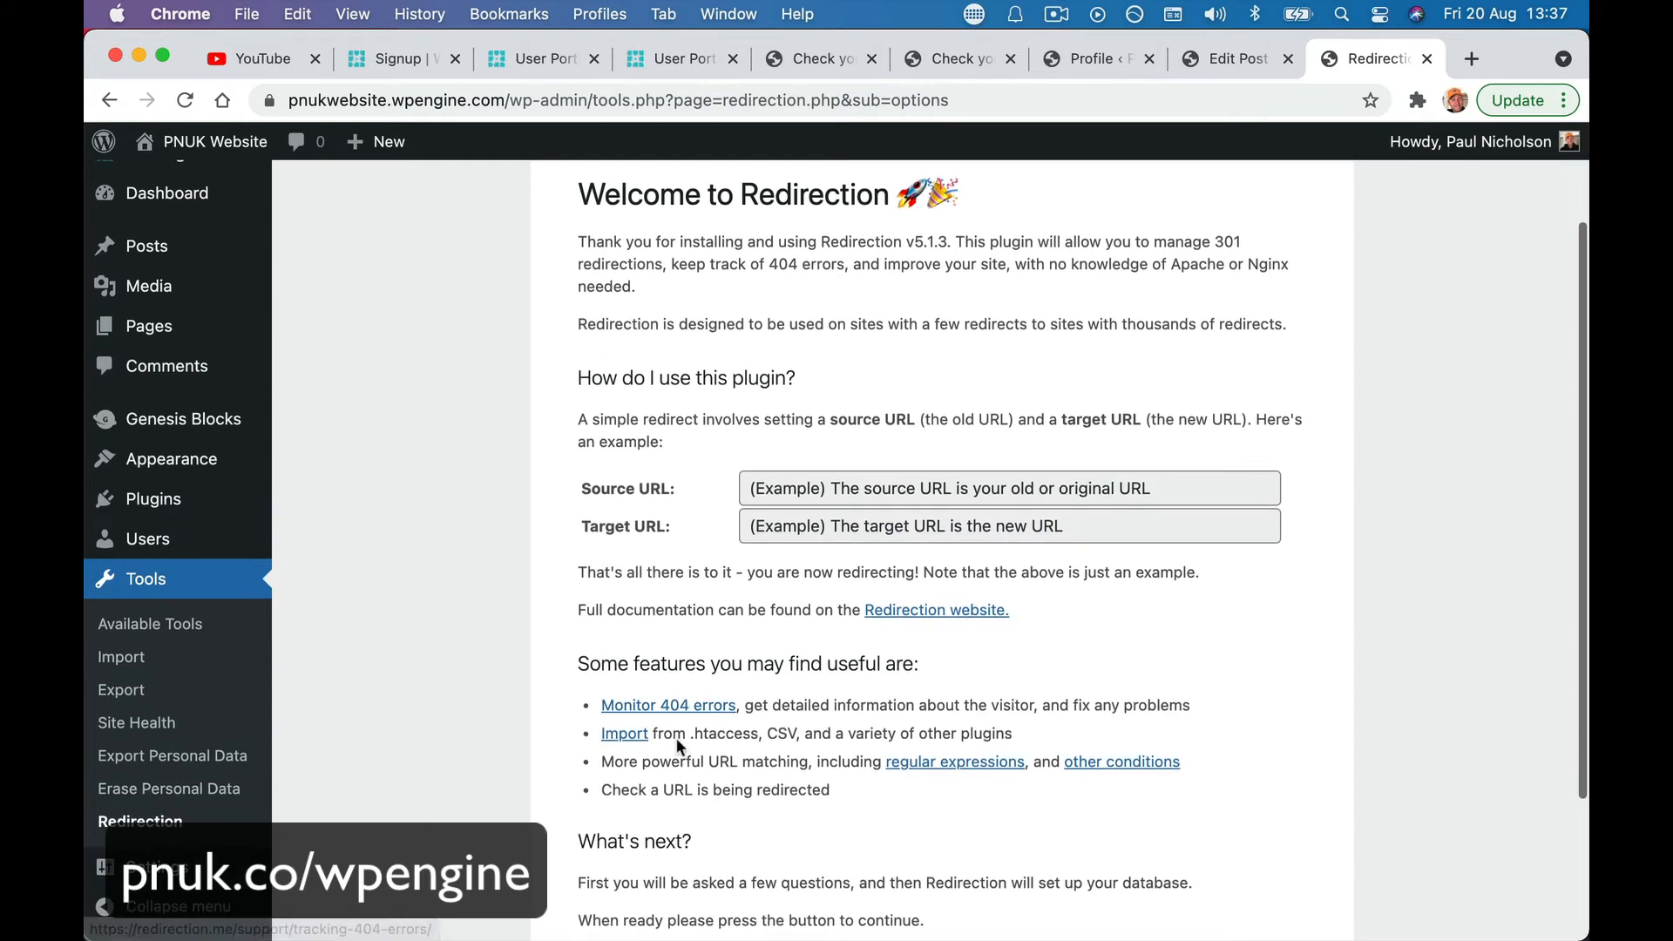
pyautogui.click(783, 481)
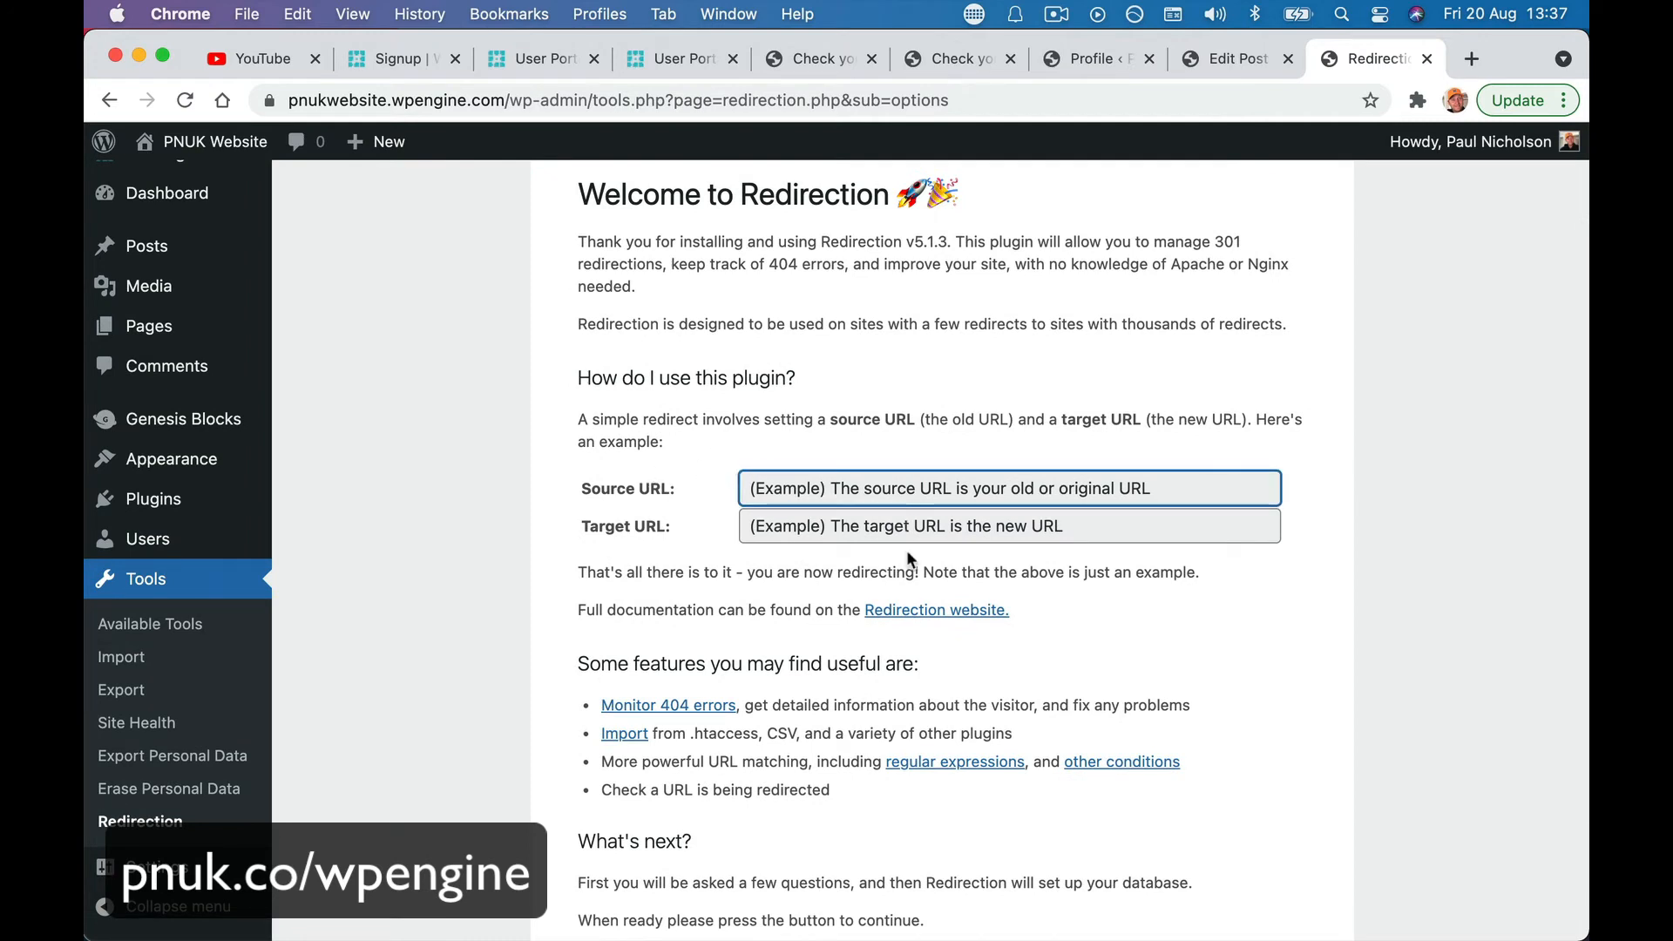
pyautogui.scroll(-2, 754, 555)
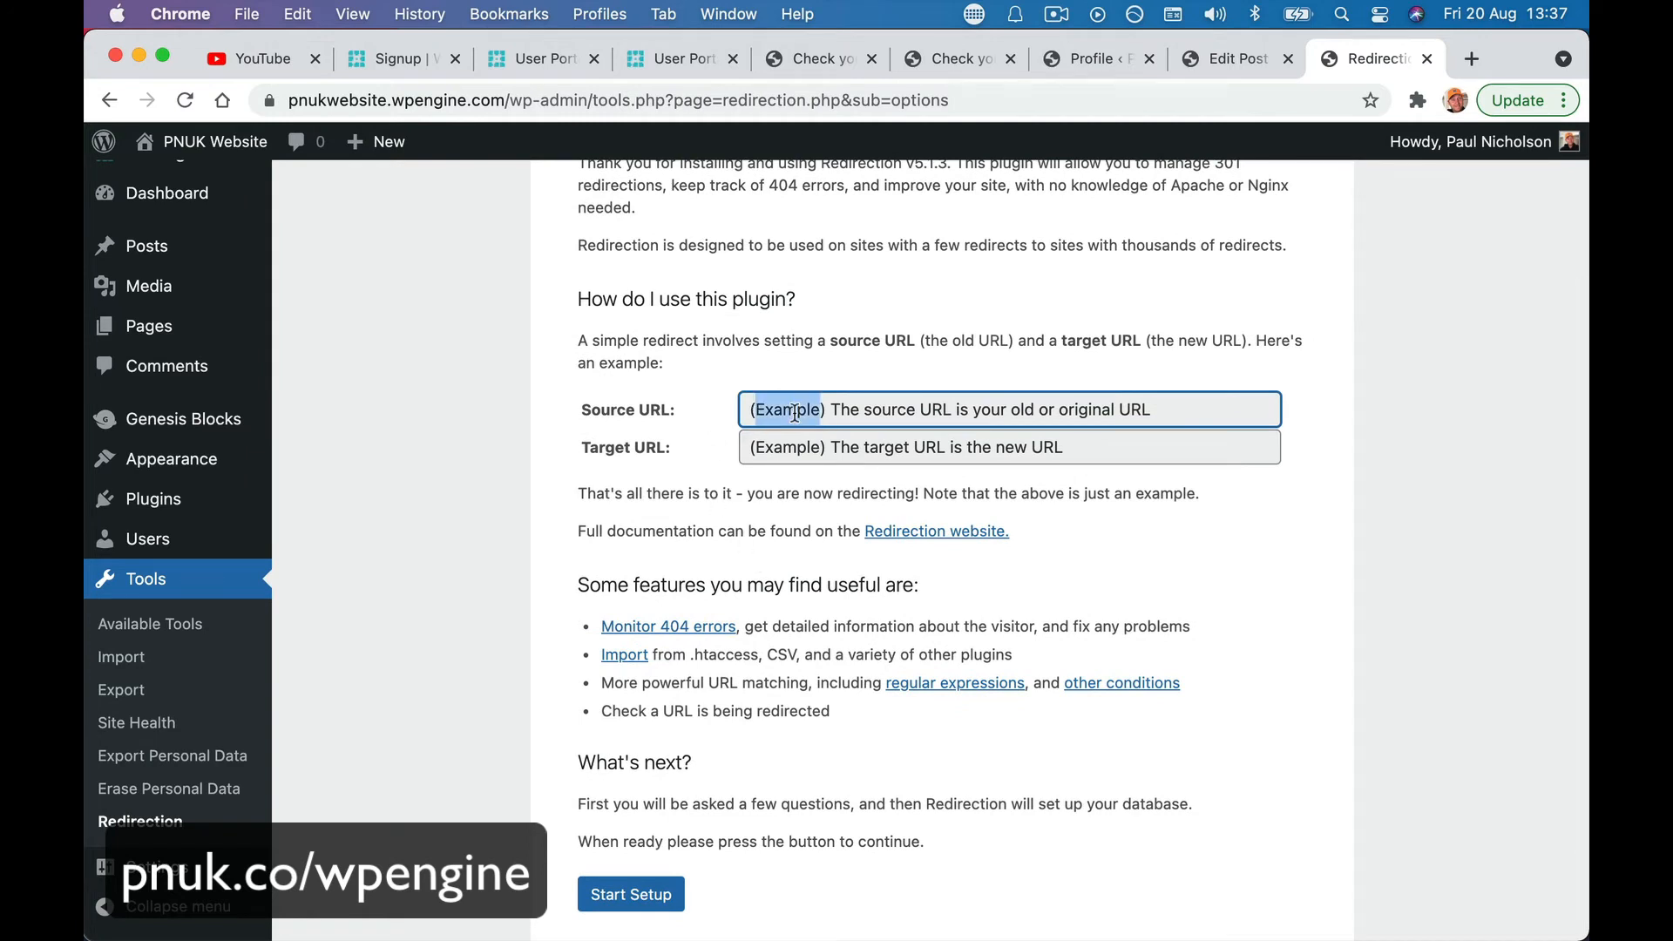
pyautogui.tripleClick(795, 413)
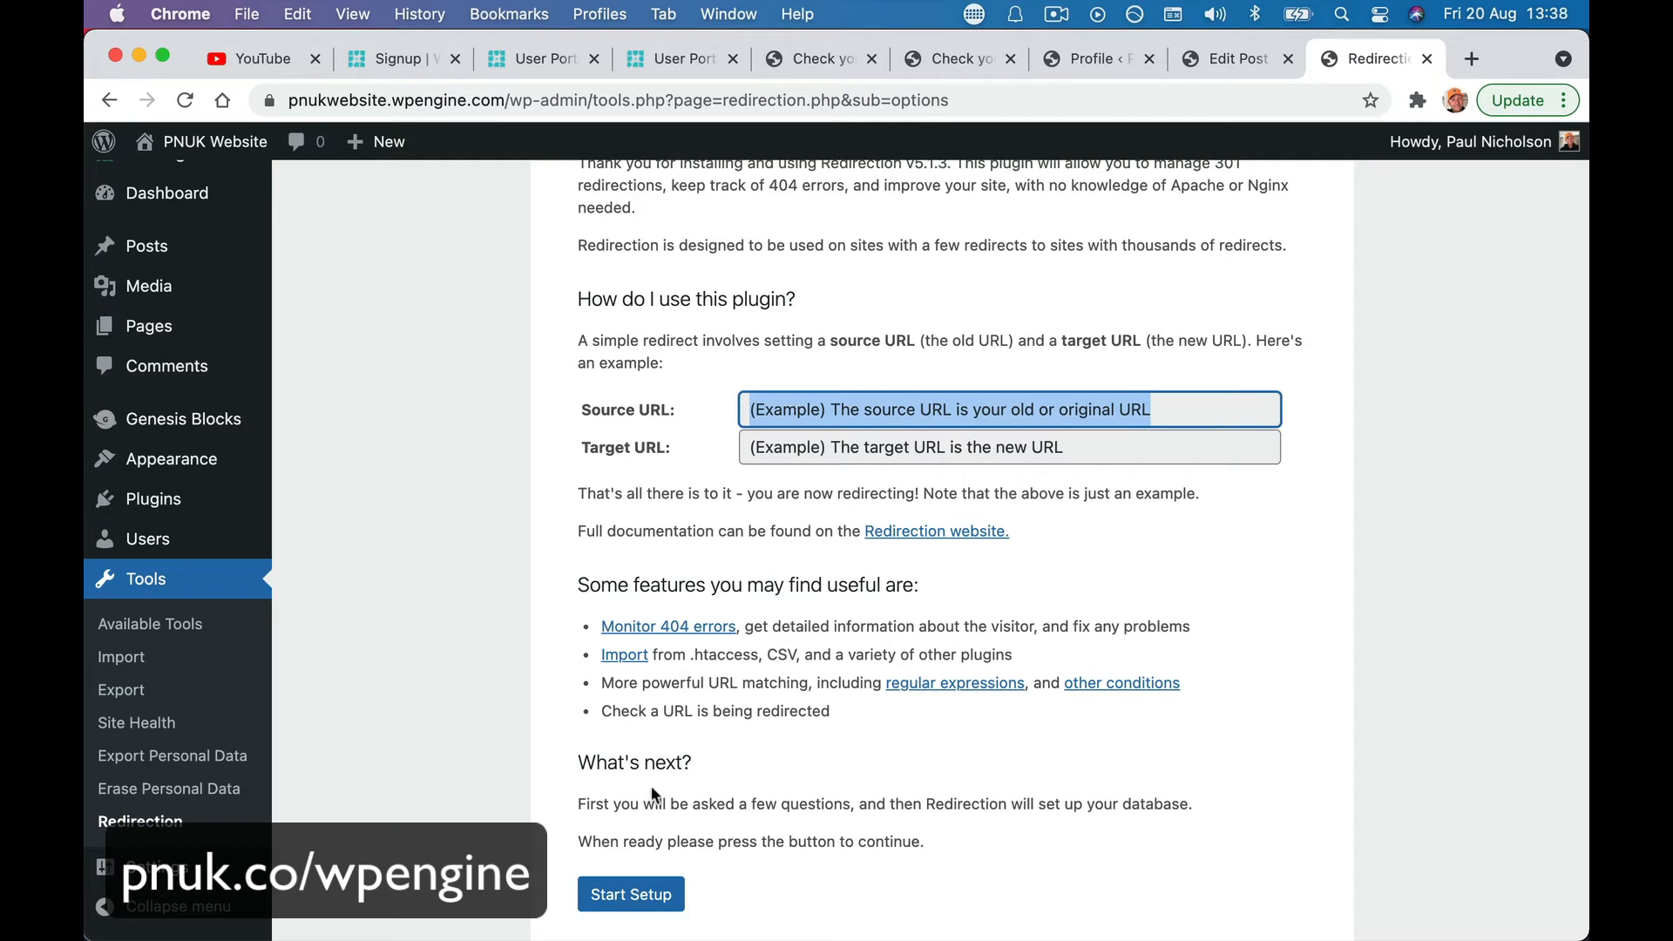
# - Run the Redirection setup wizard with 'Keep a log of all redirects and 404 errors' enabled
pyautogui.click(656, 895)
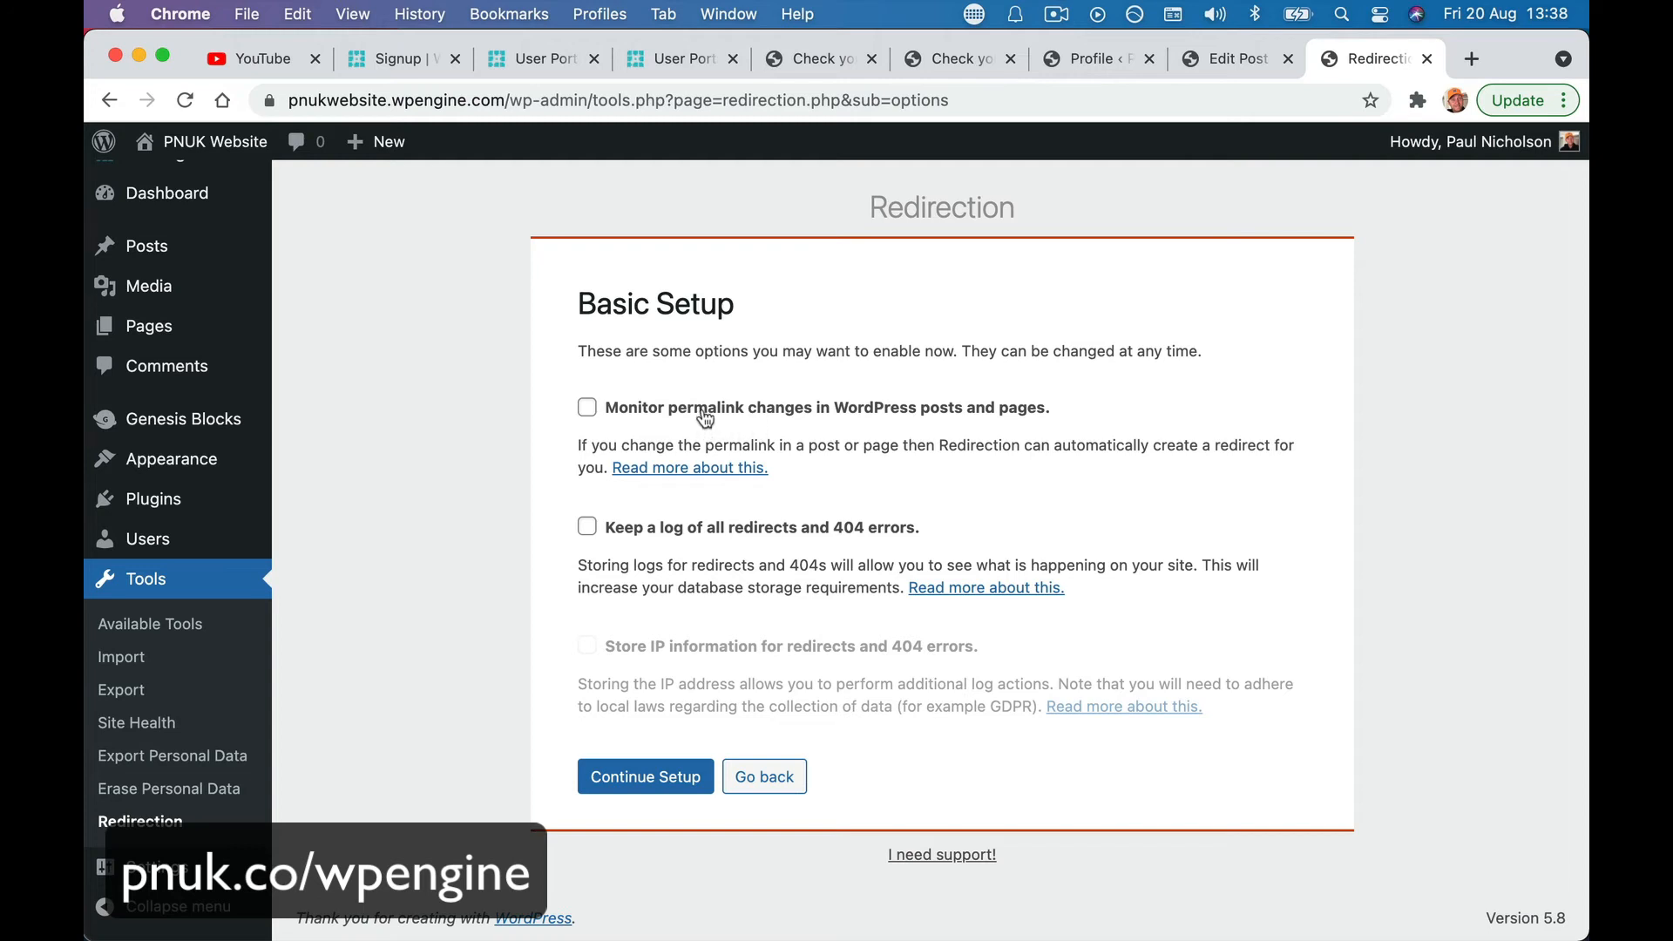
pyautogui.click(664, 540)
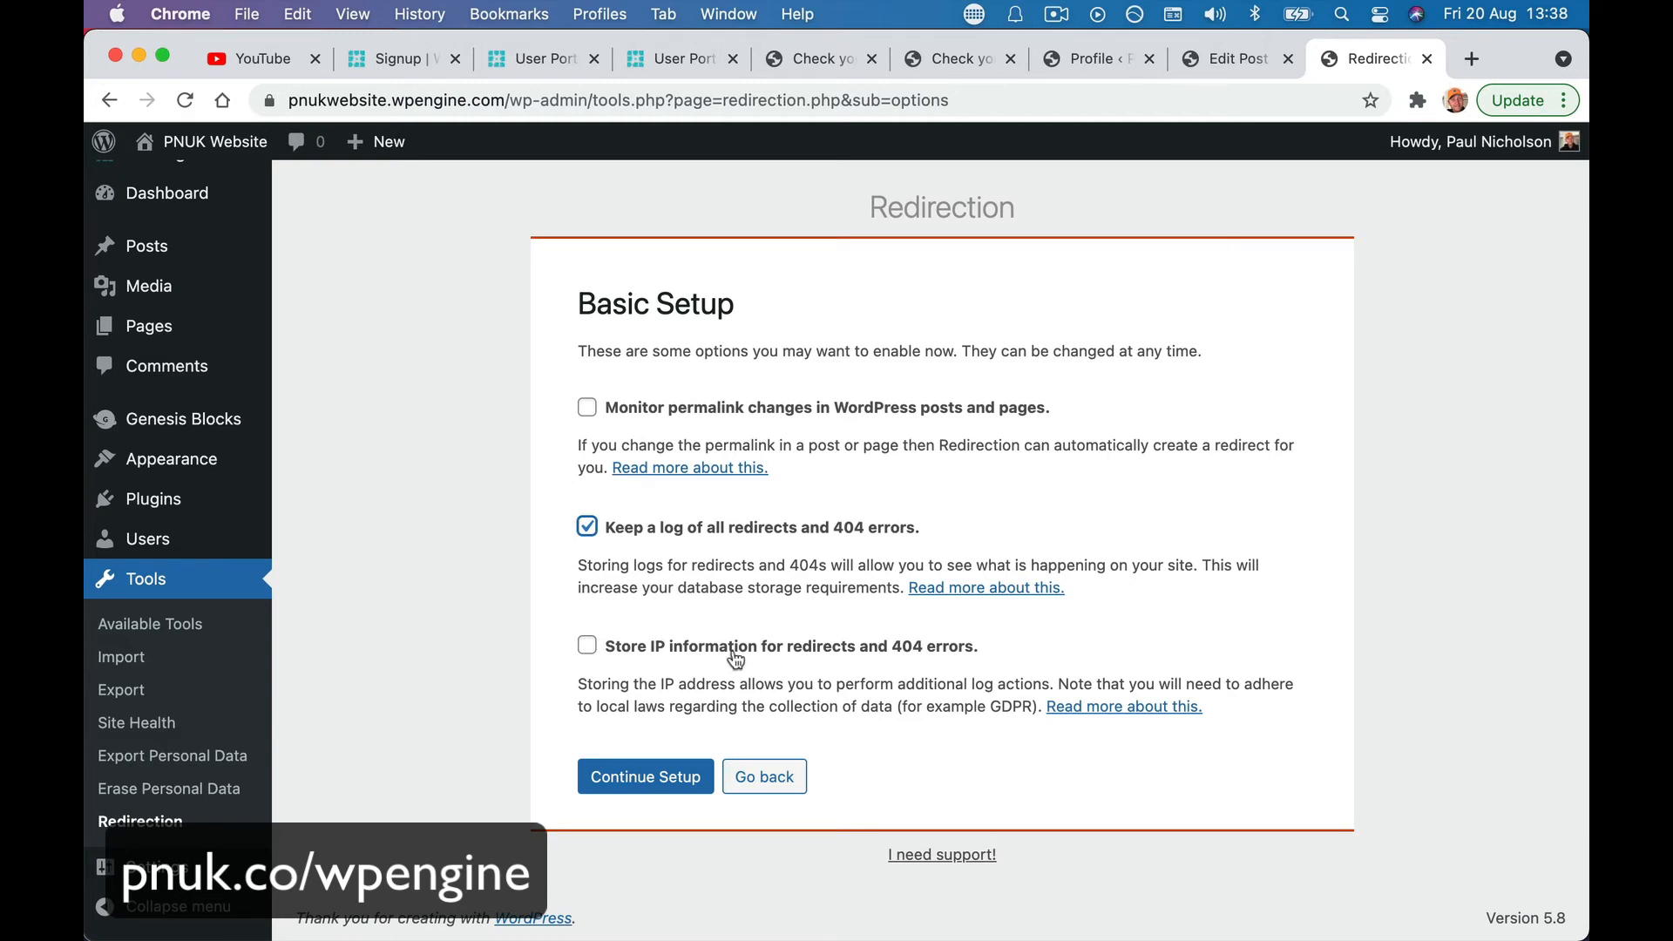
pyautogui.click(645, 776)
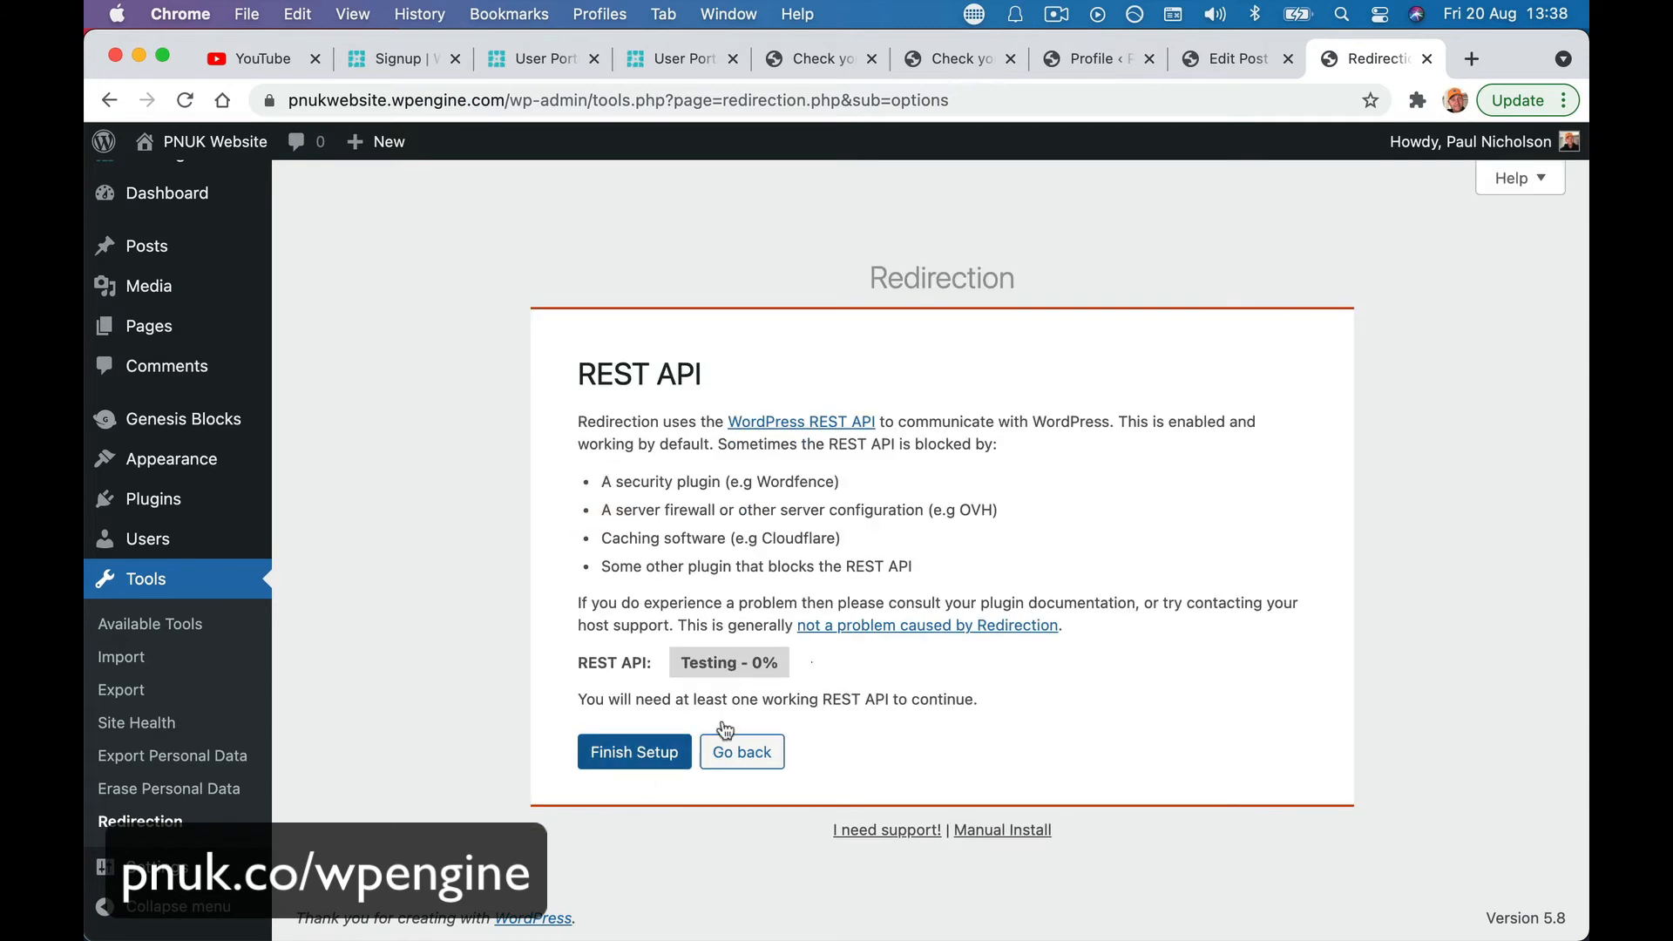
pyautogui.click(639, 755)
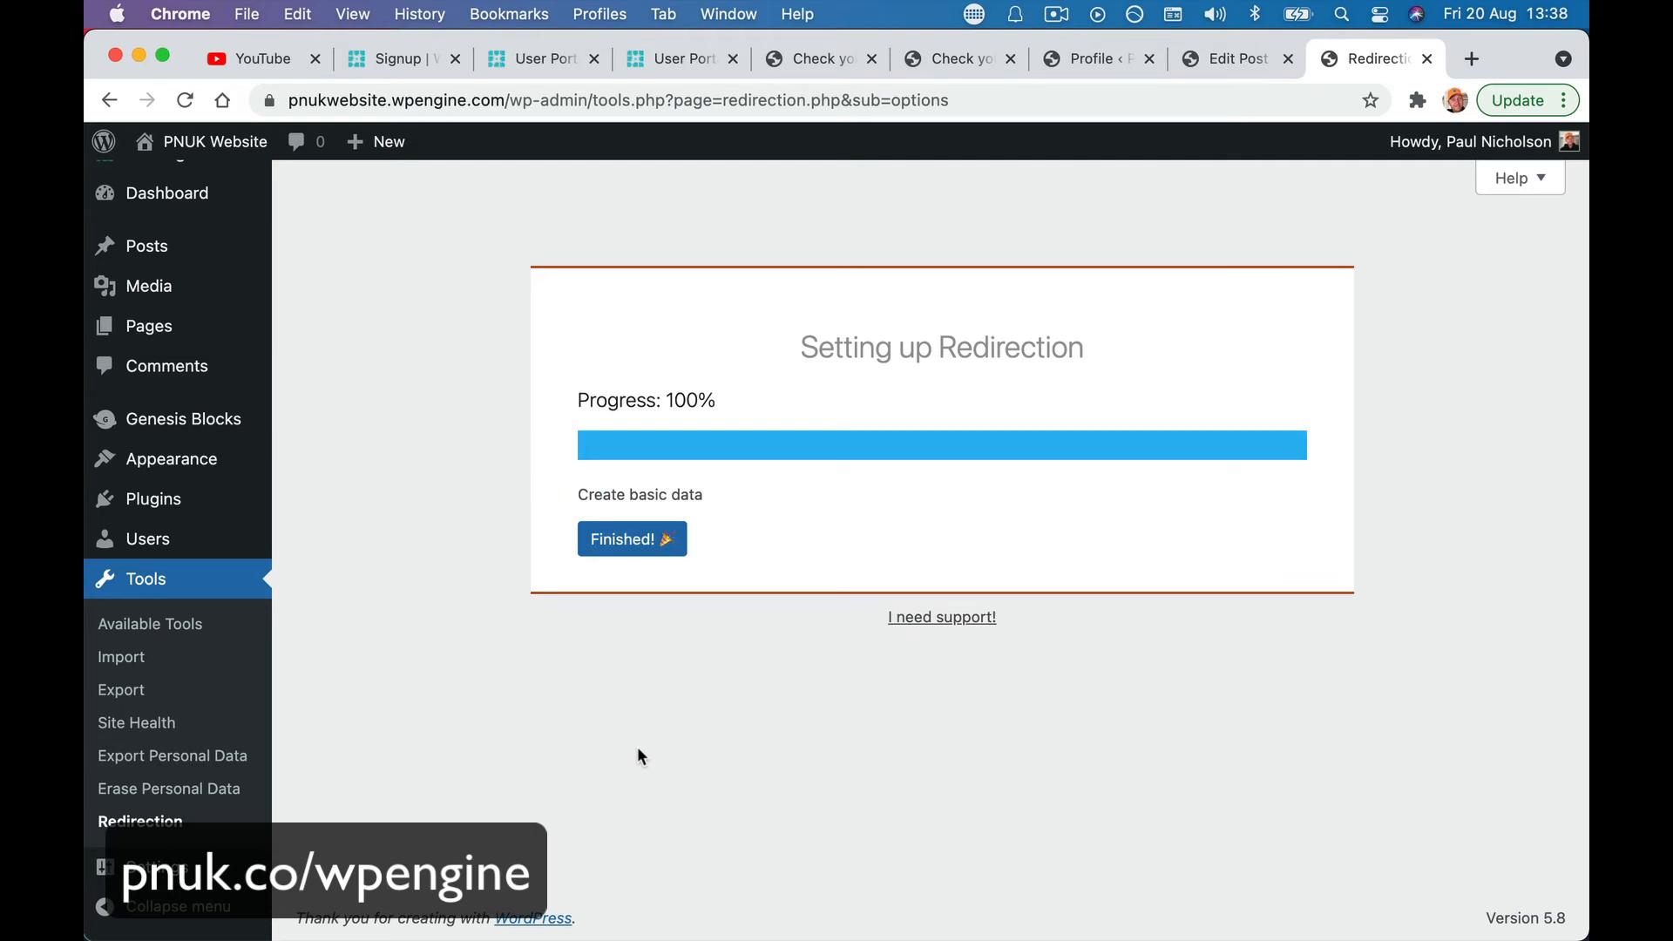
pyautogui.click(624, 544)
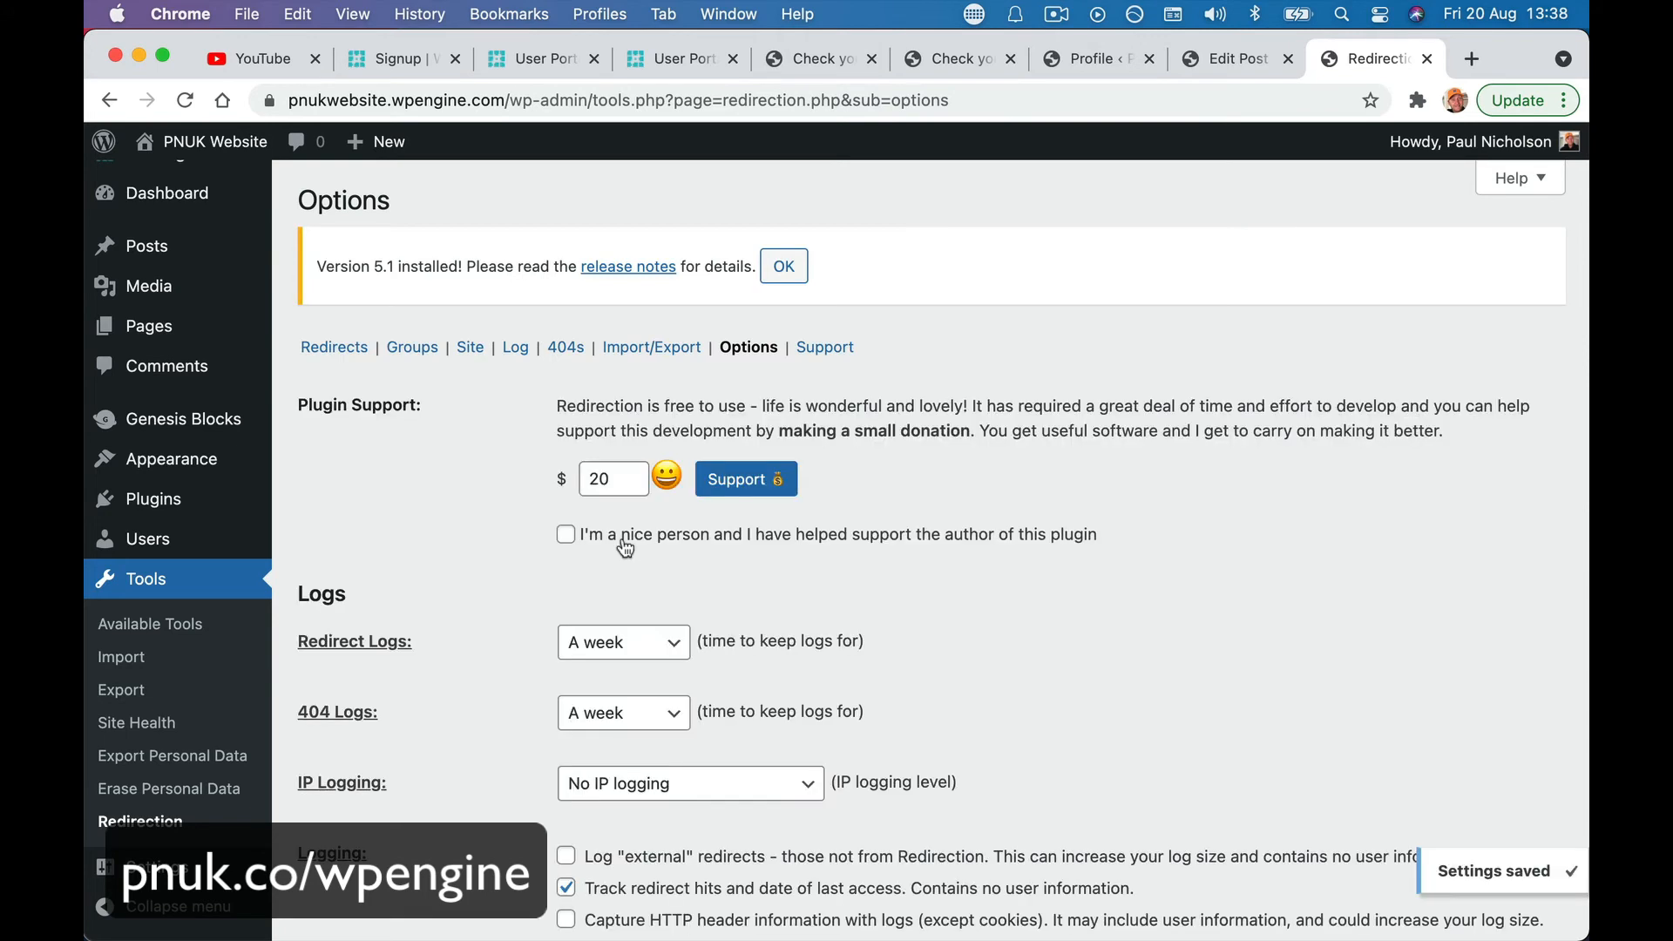
pyautogui.click(336, 350)
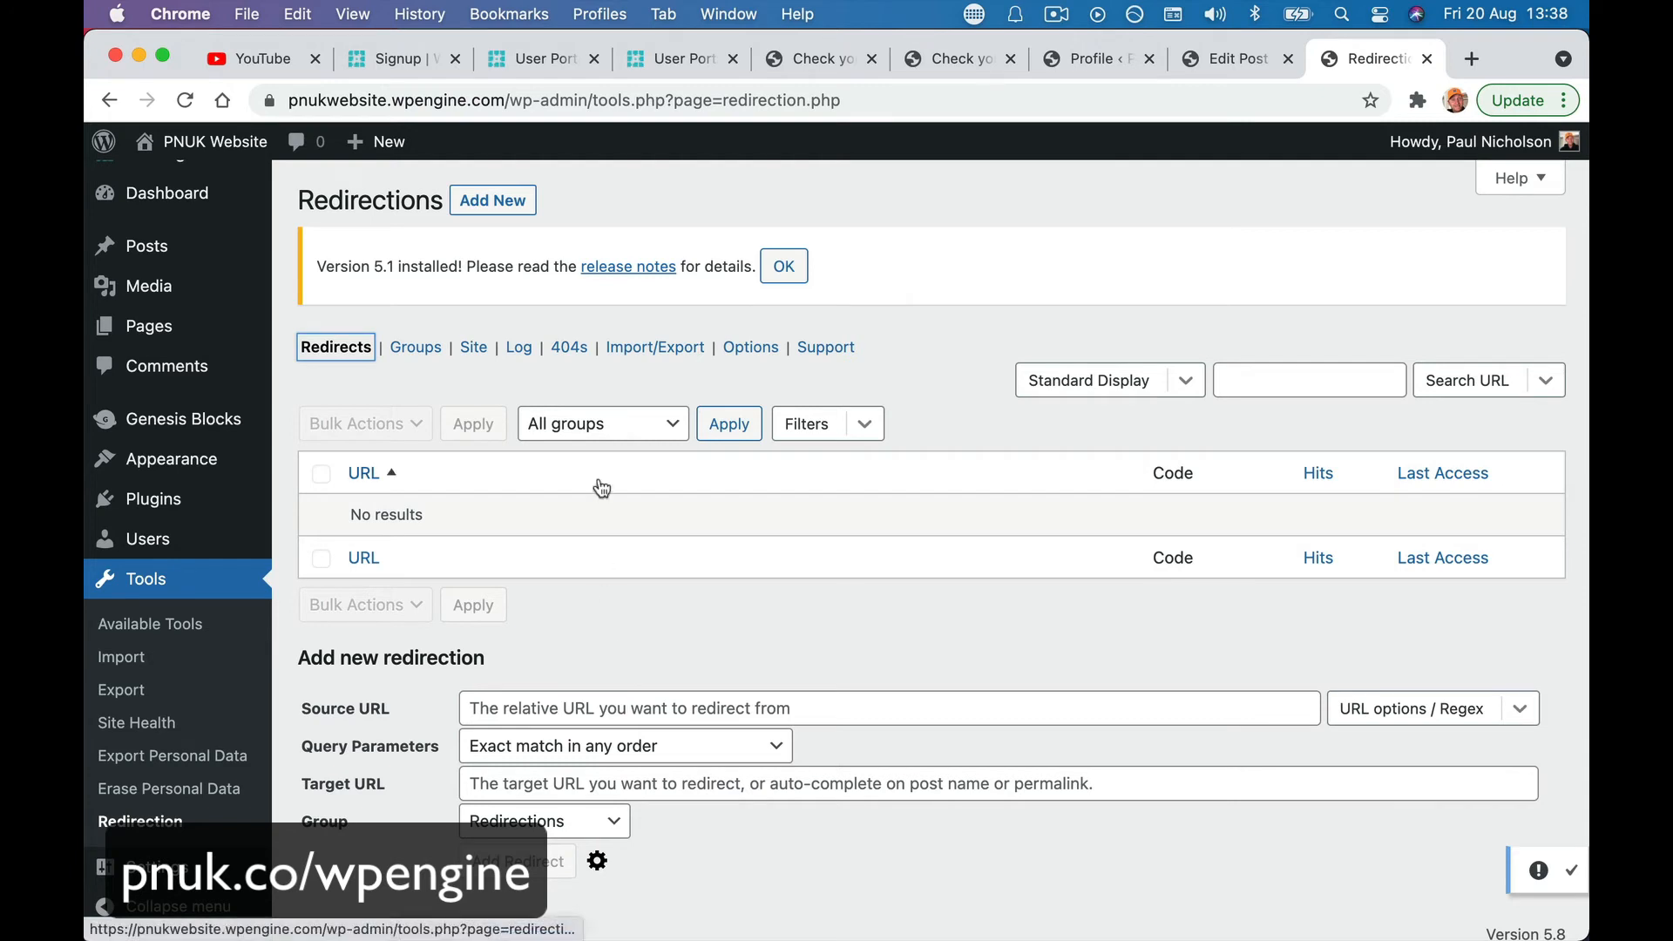
pyautogui.click(493, 201)
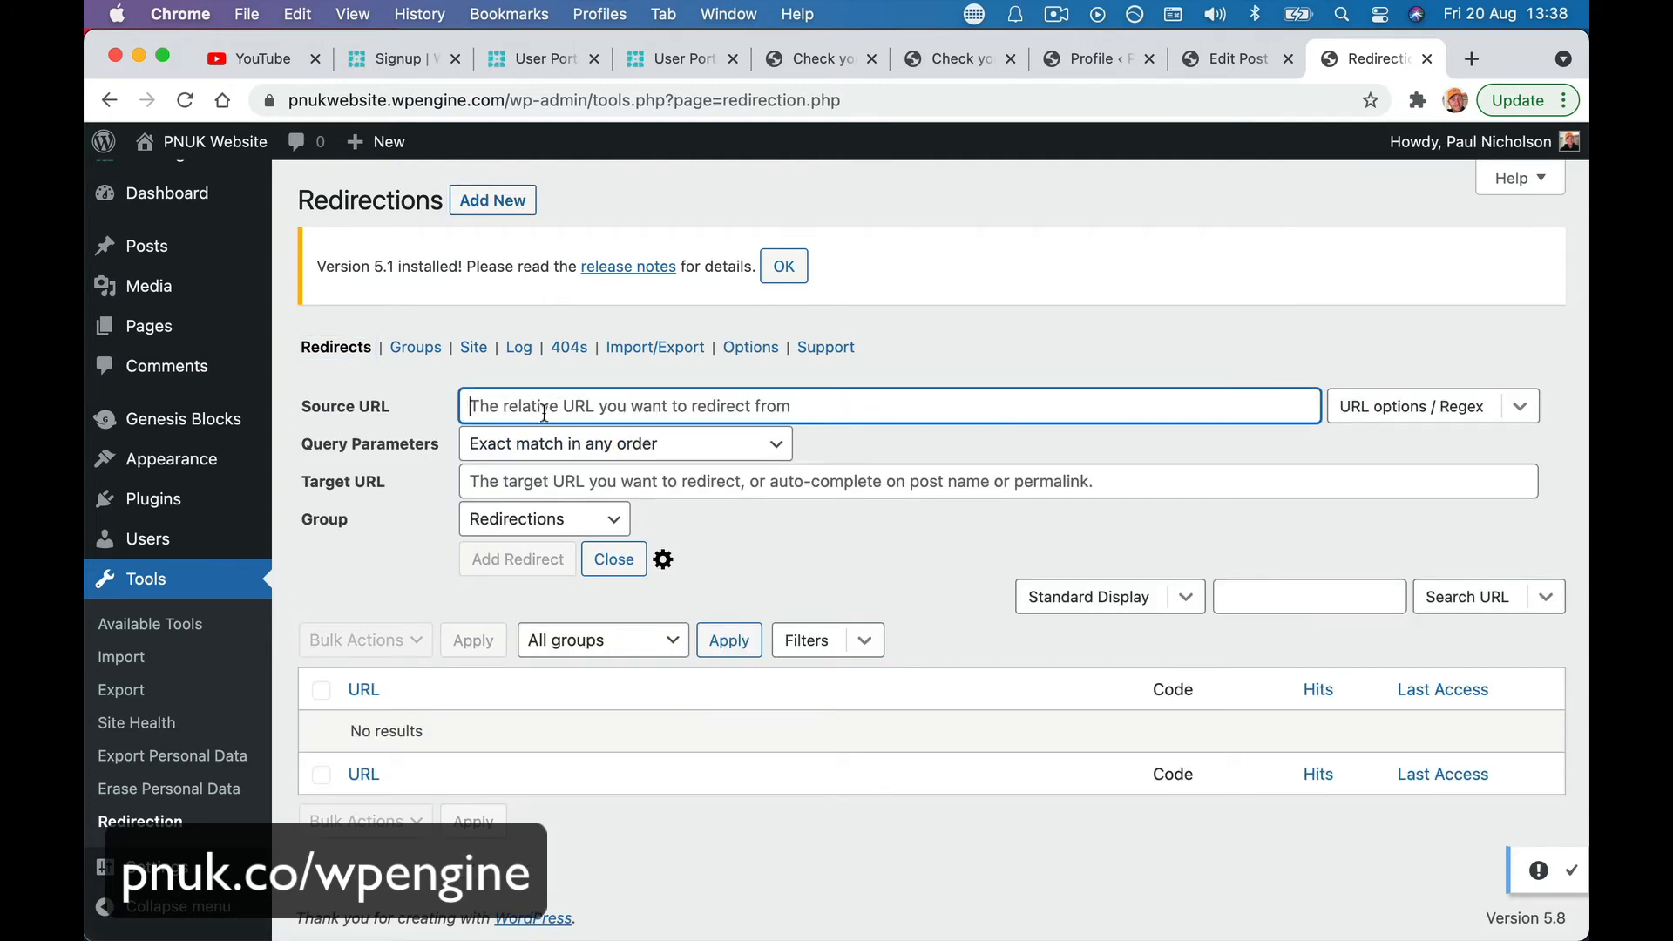
pyautogui.write('/')
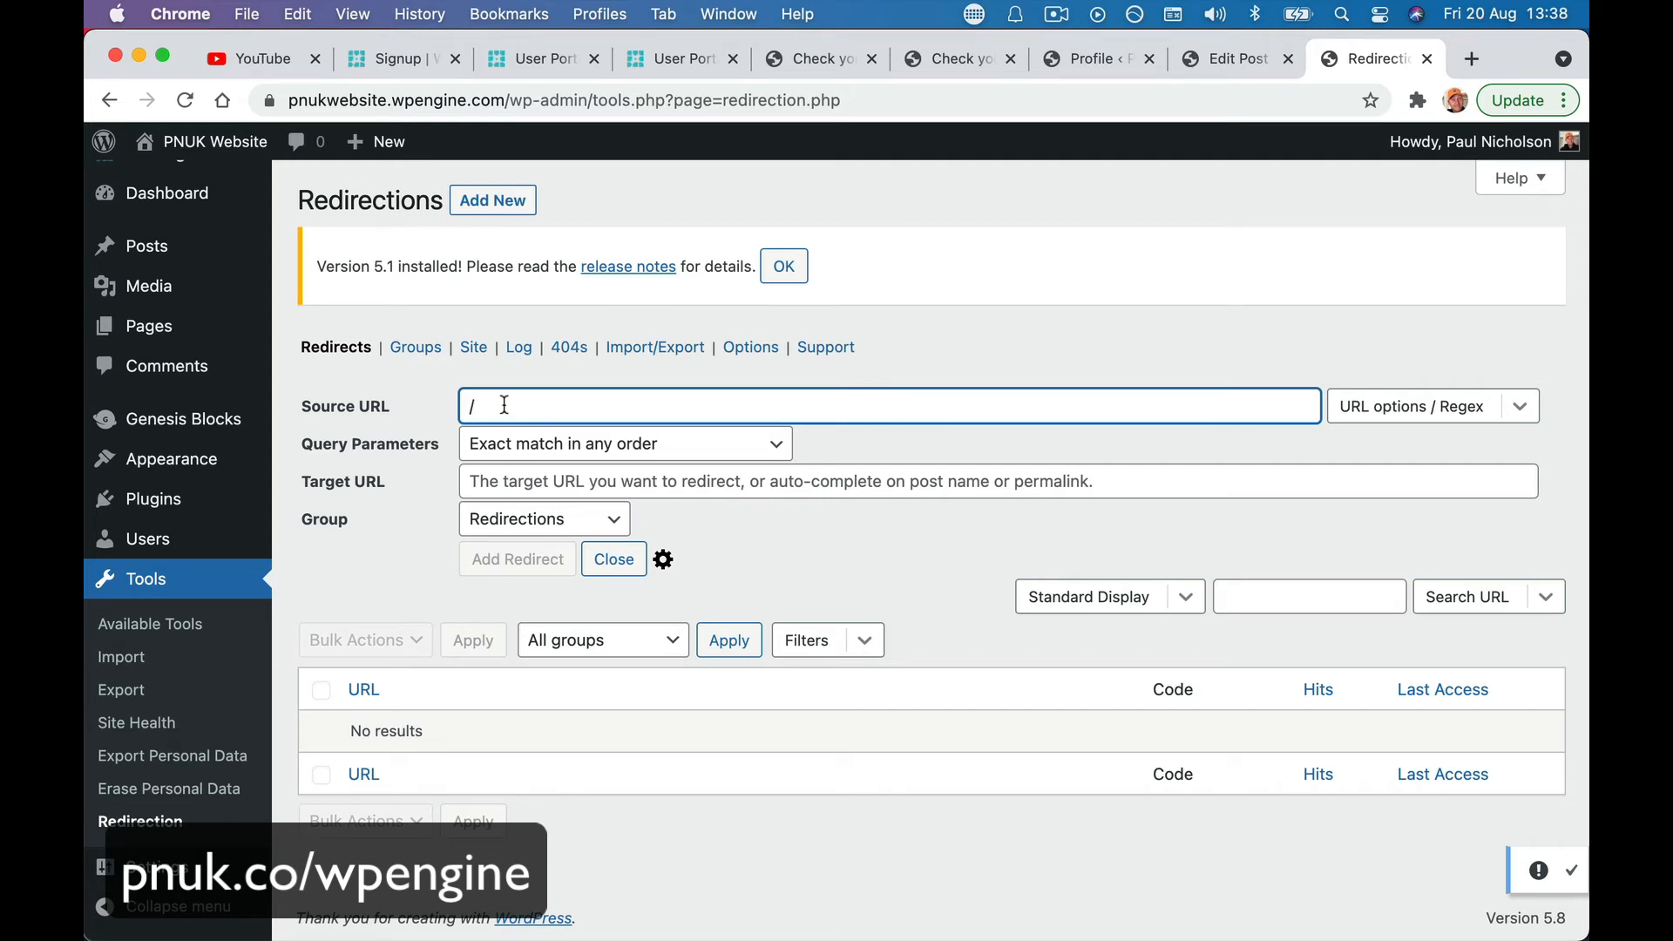
pyautogui.click(565, 455)
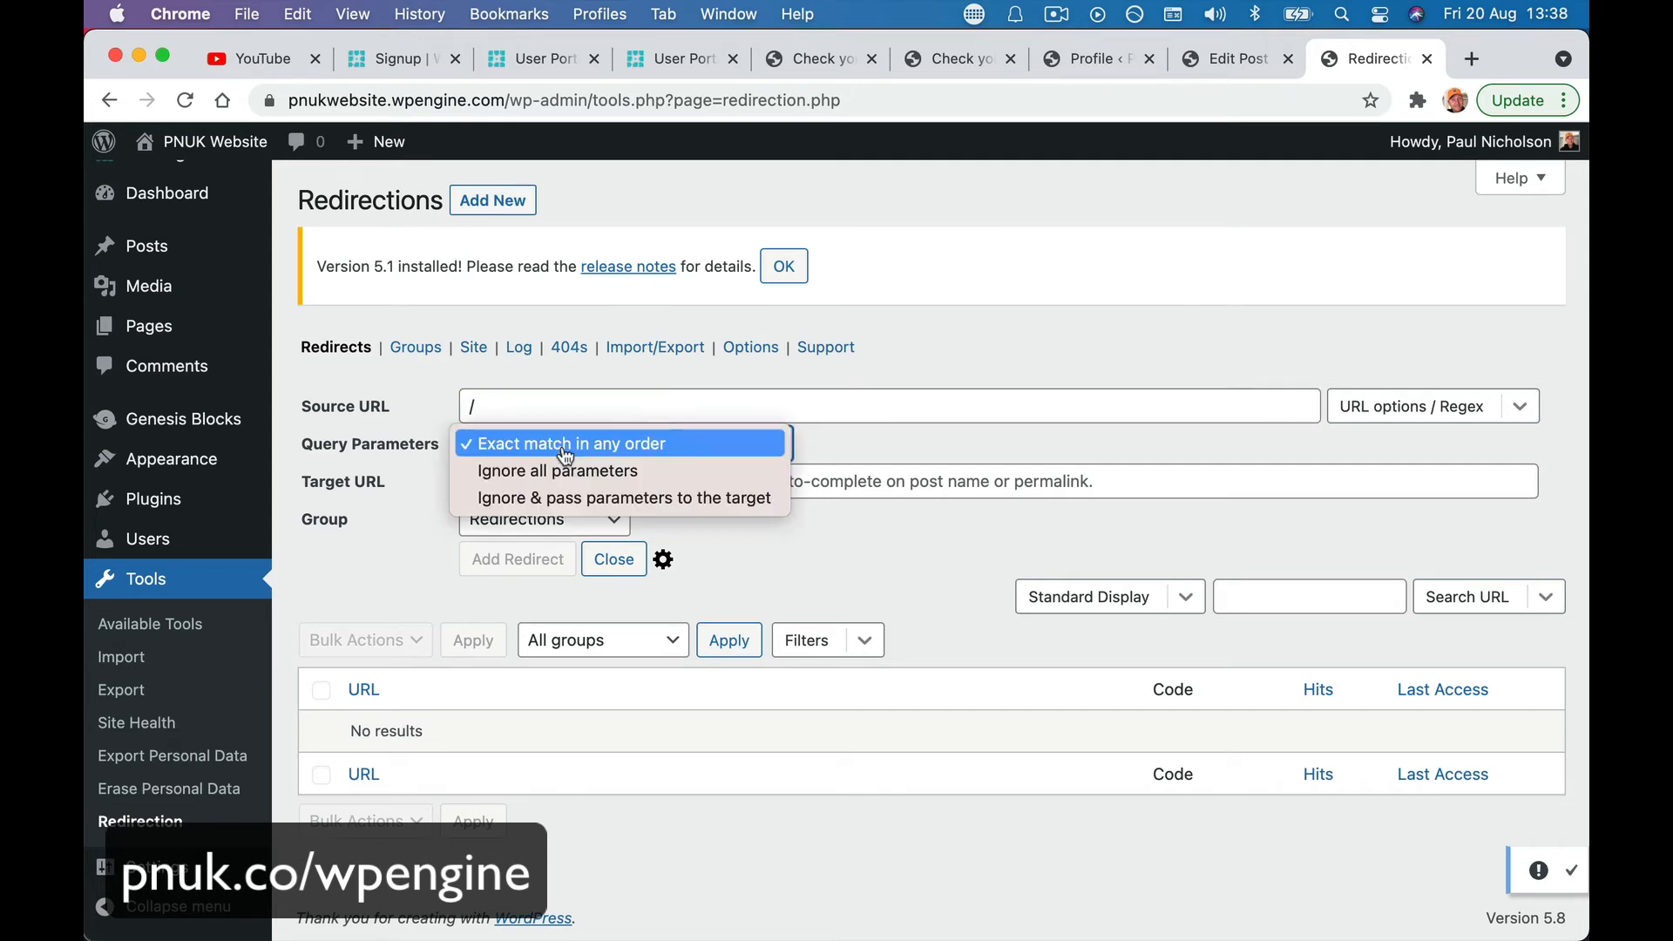
pyautogui.click(565, 443)
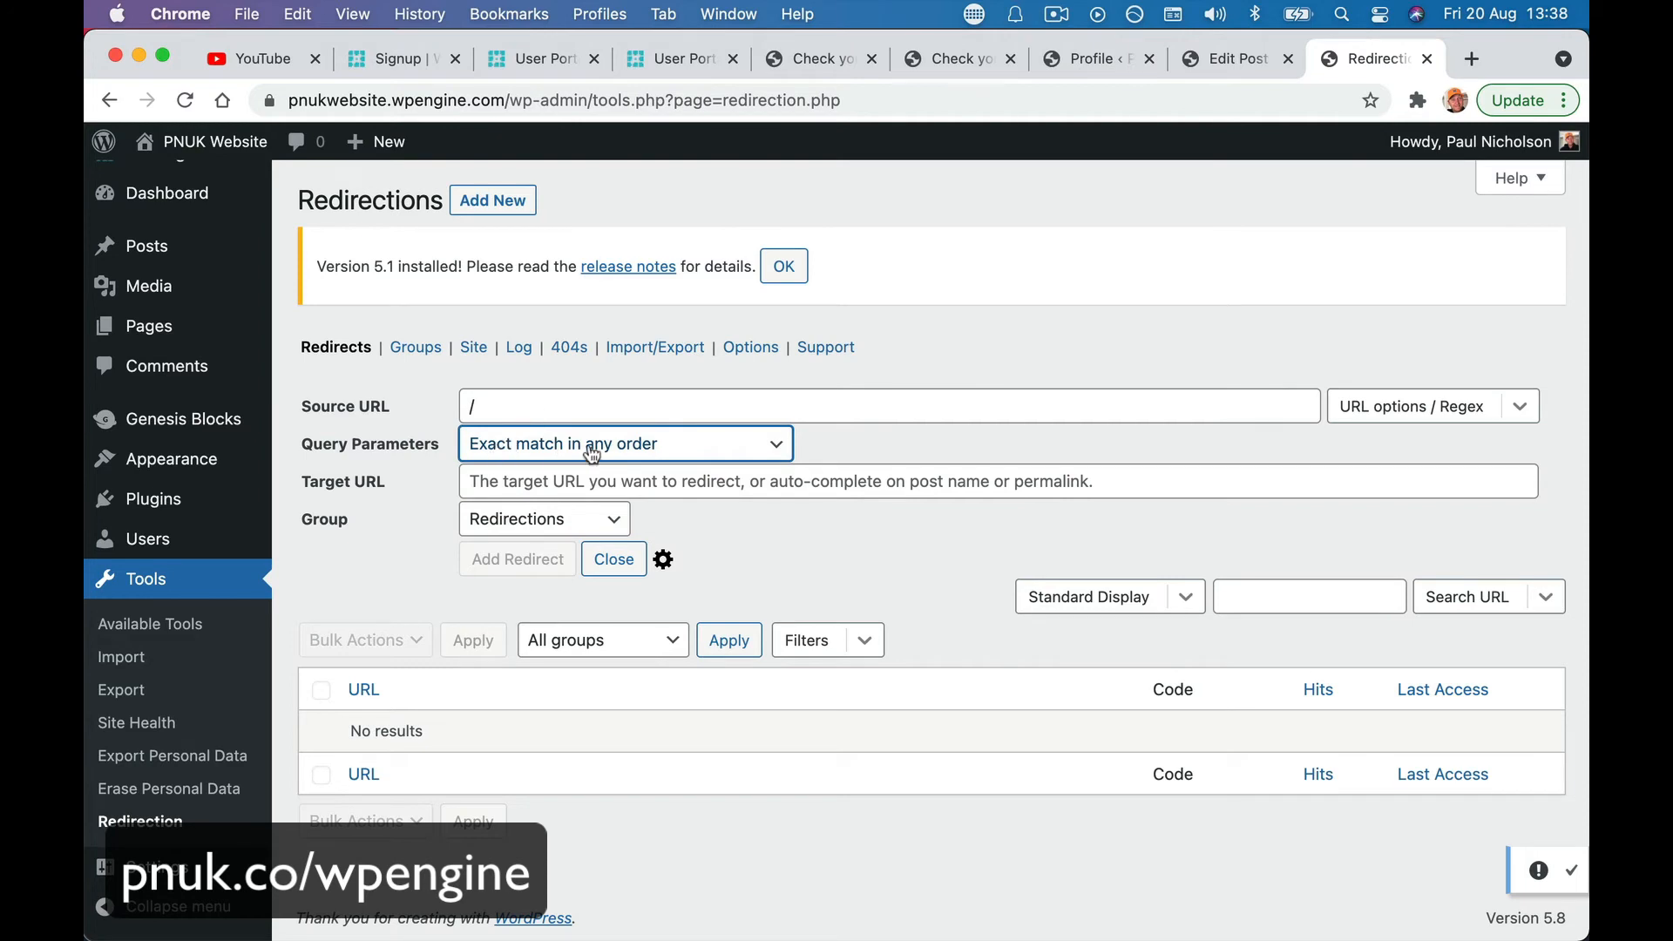
pyautogui.click(583, 486)
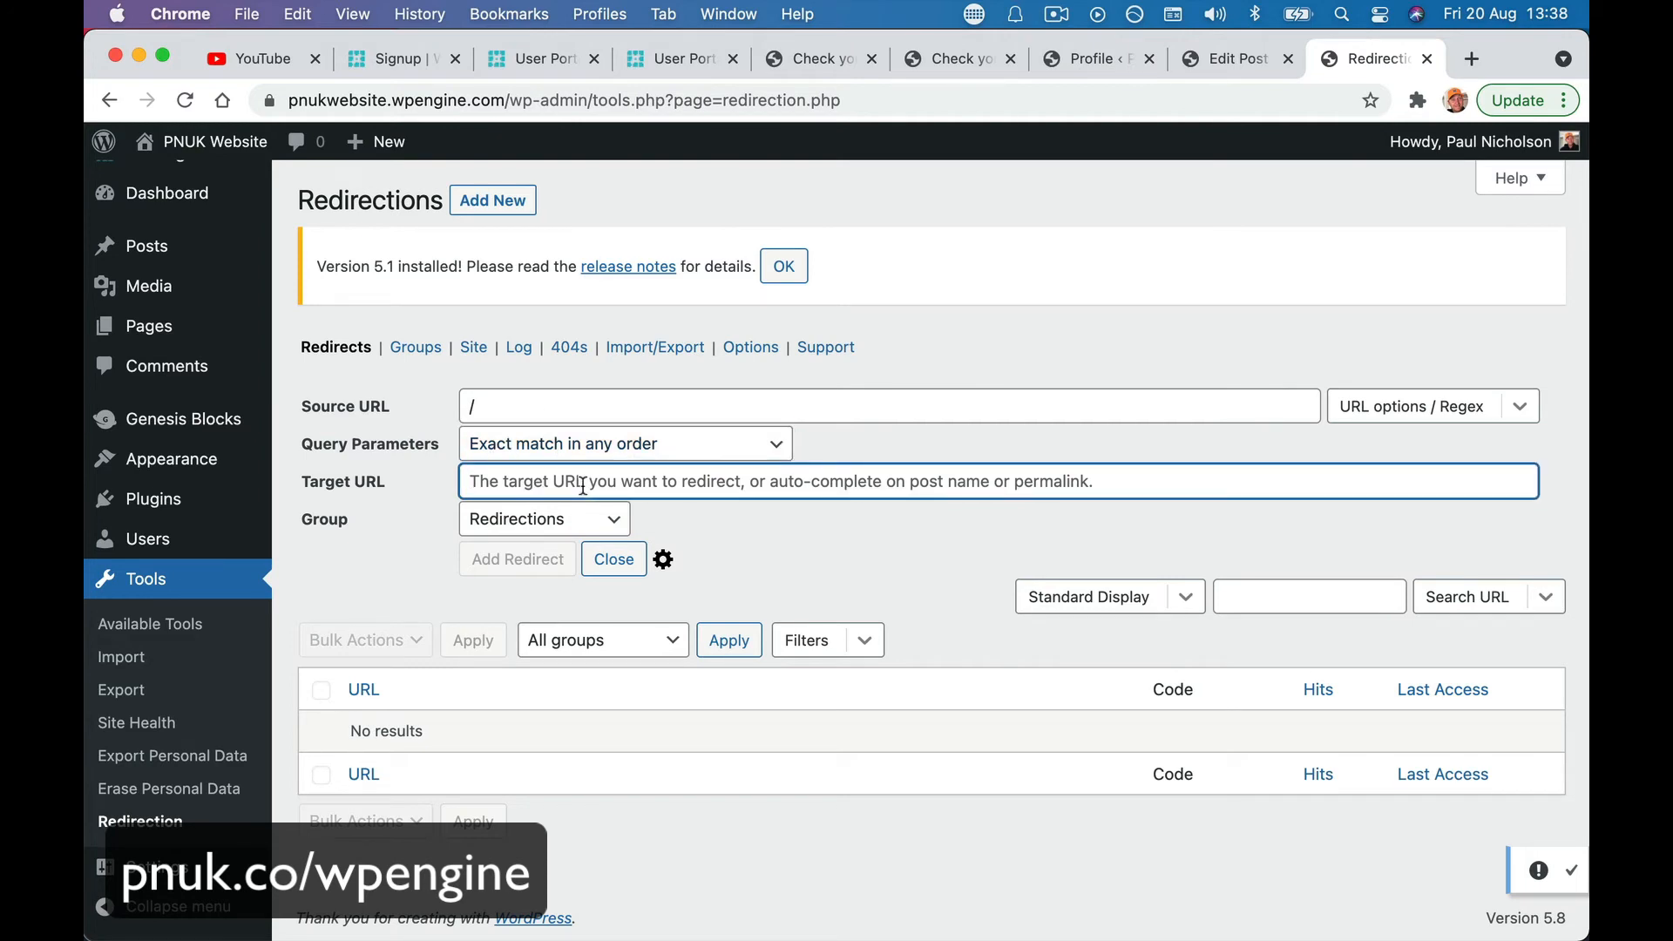
pyautogui.write('https://pa')
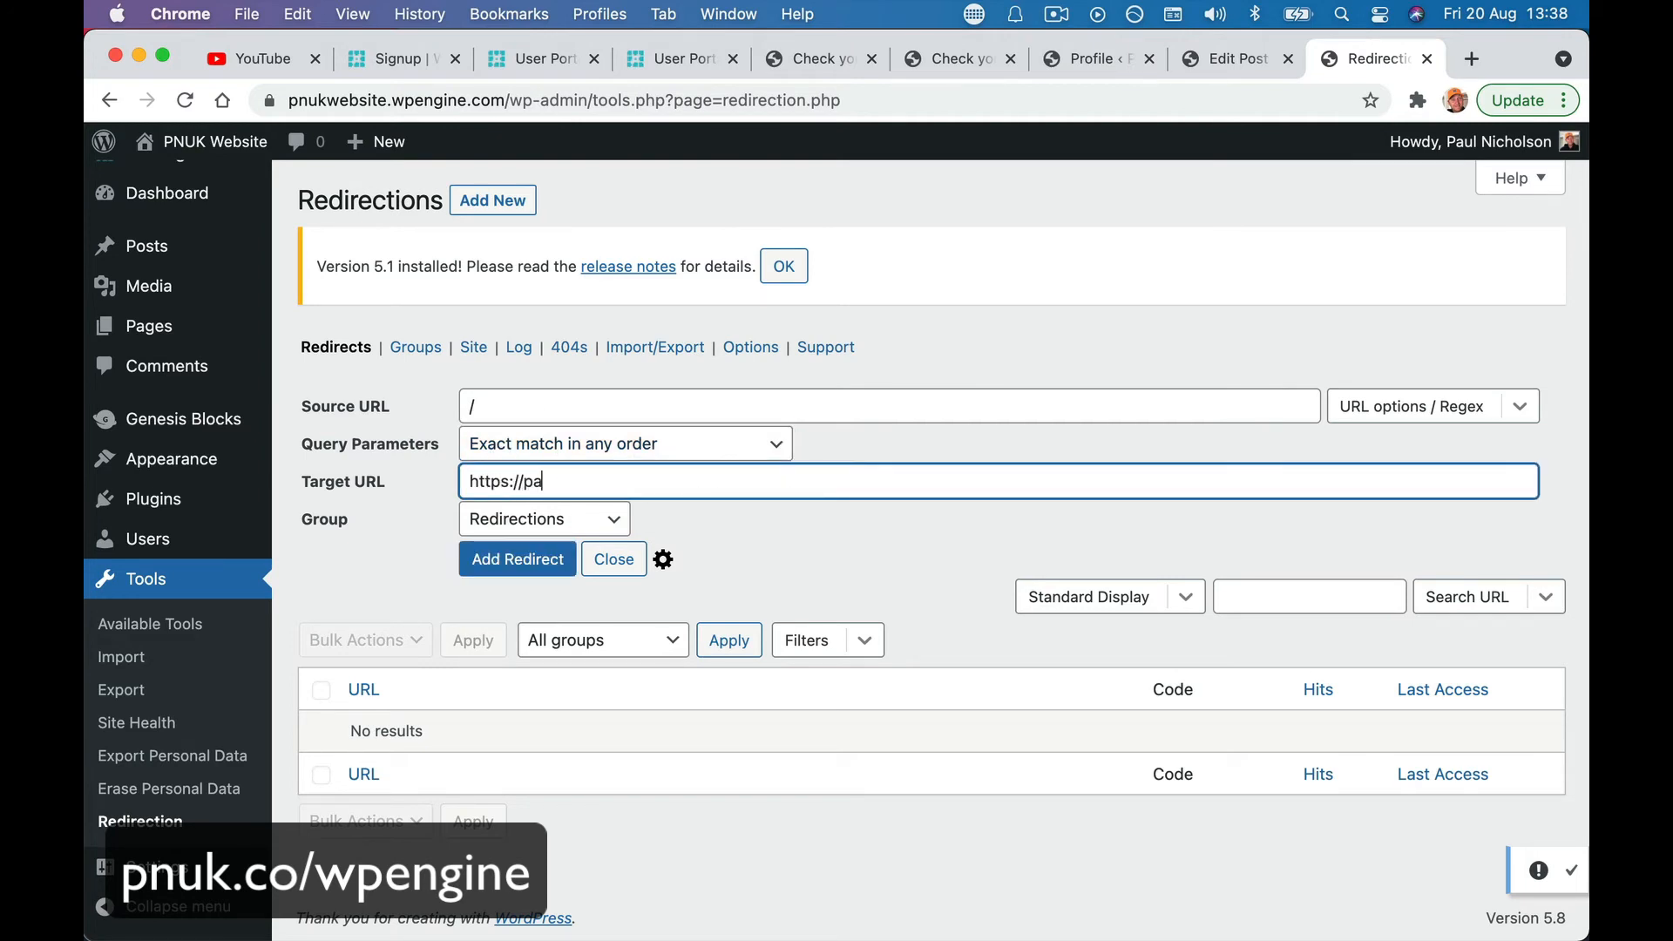
pyautogui.write('ulnicholson.com')
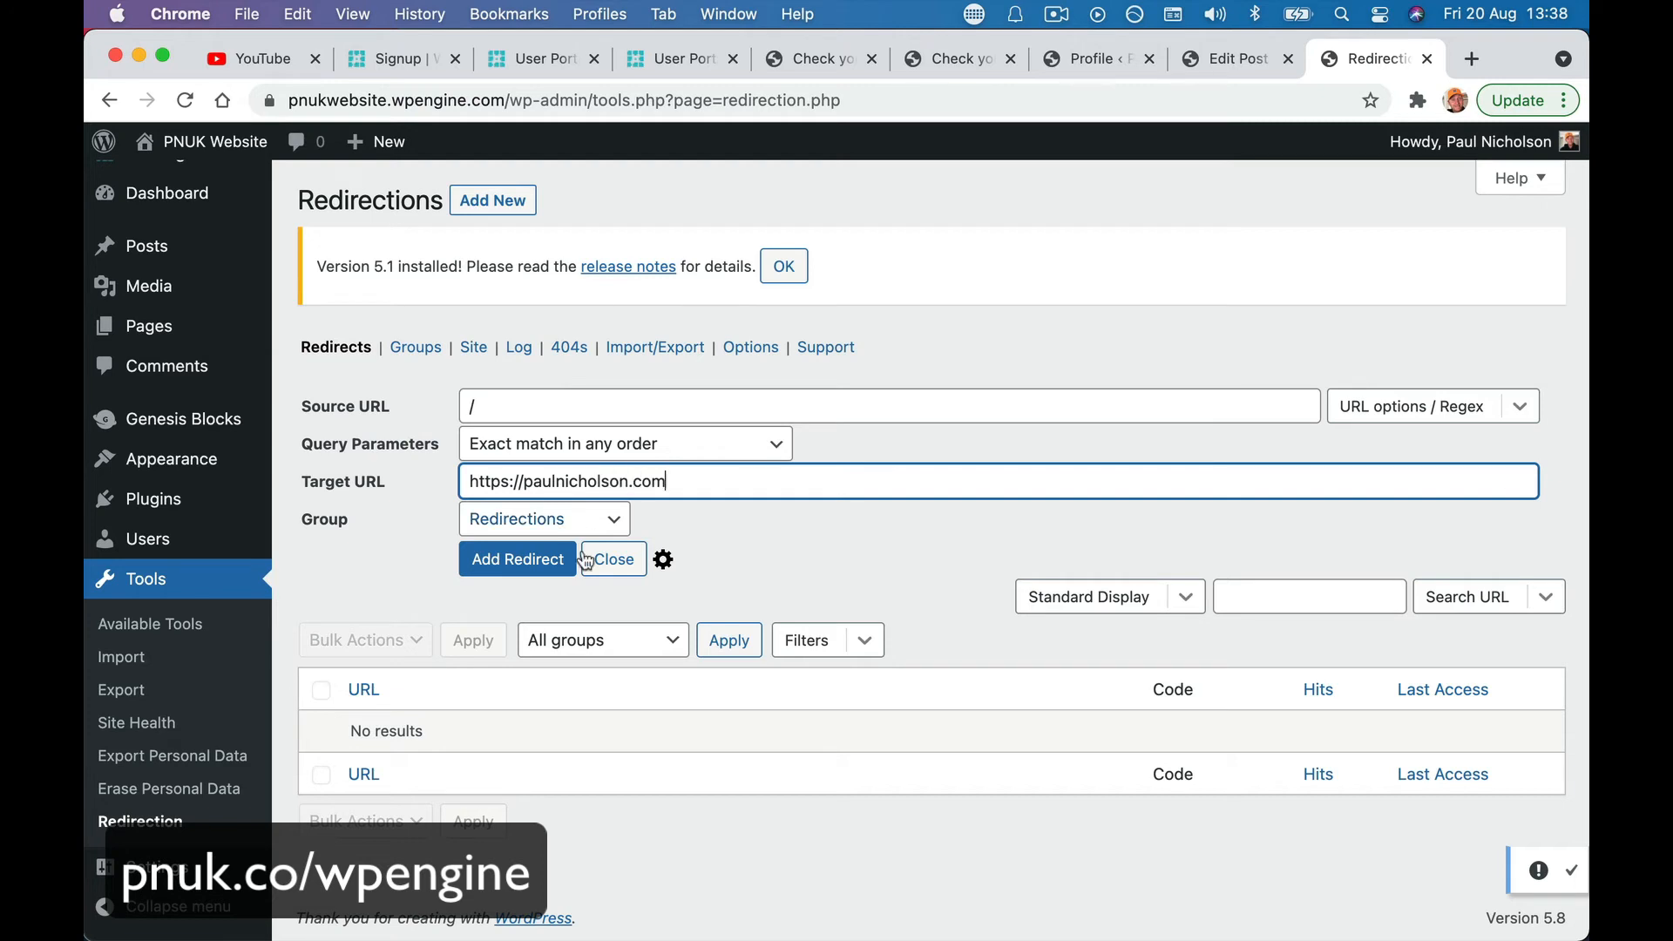
pyautogui.click(550, 558)
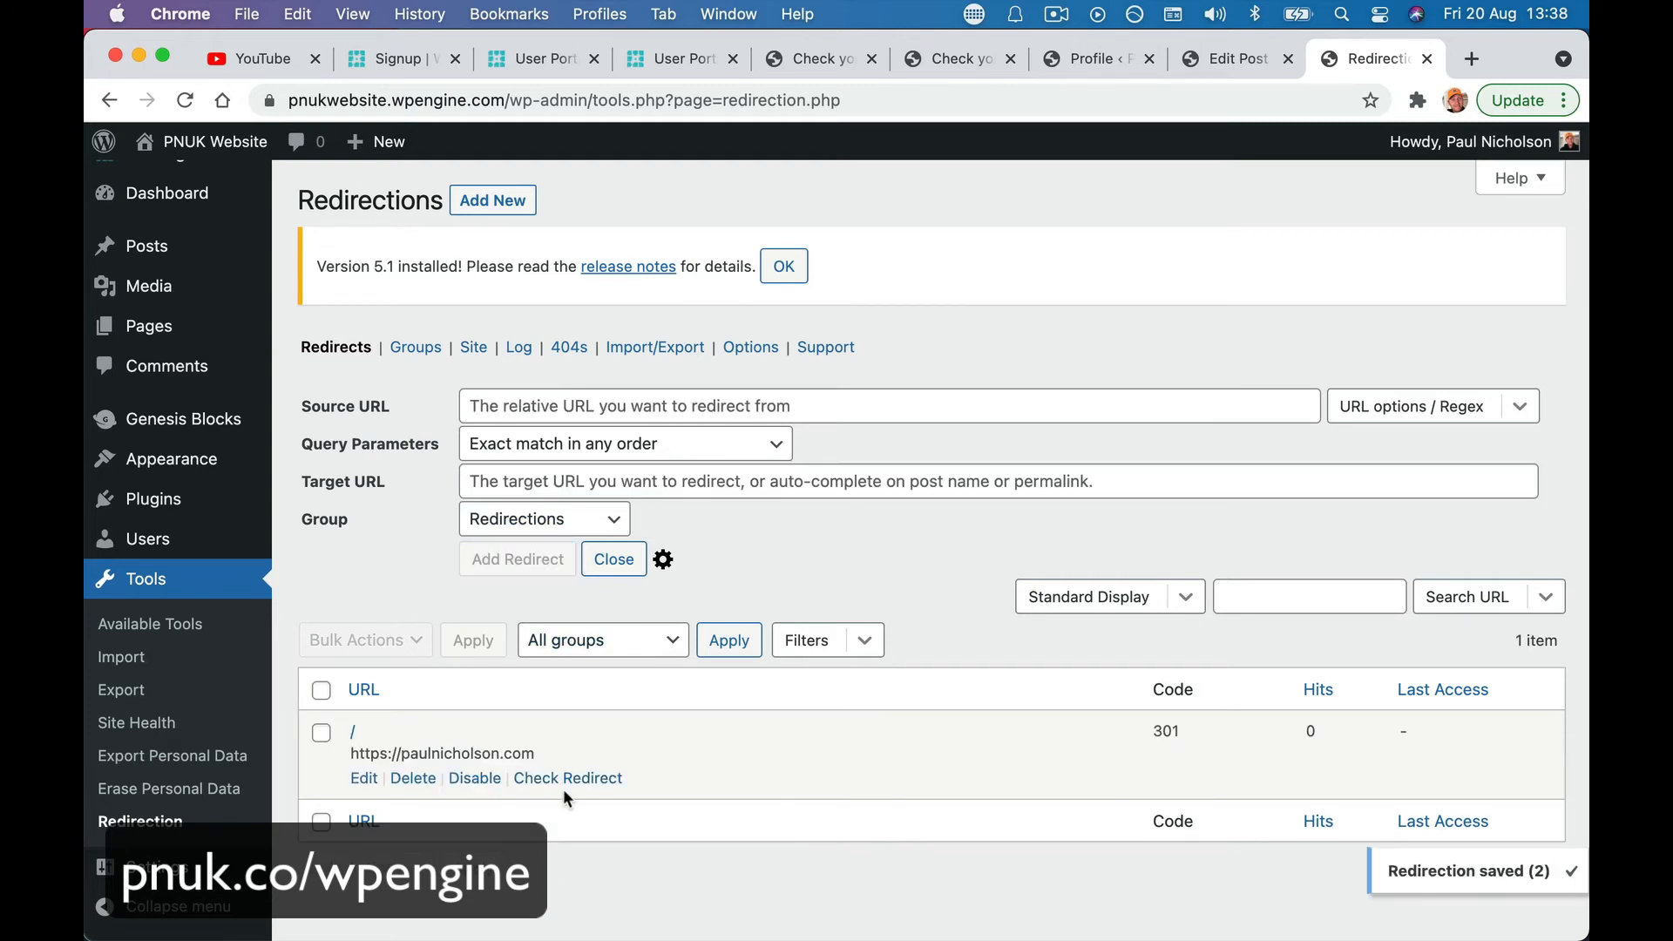
# - Visit the live site to confirm it lands on the training website, then return to the post editor
pyautogui.moveTo(242, 153)
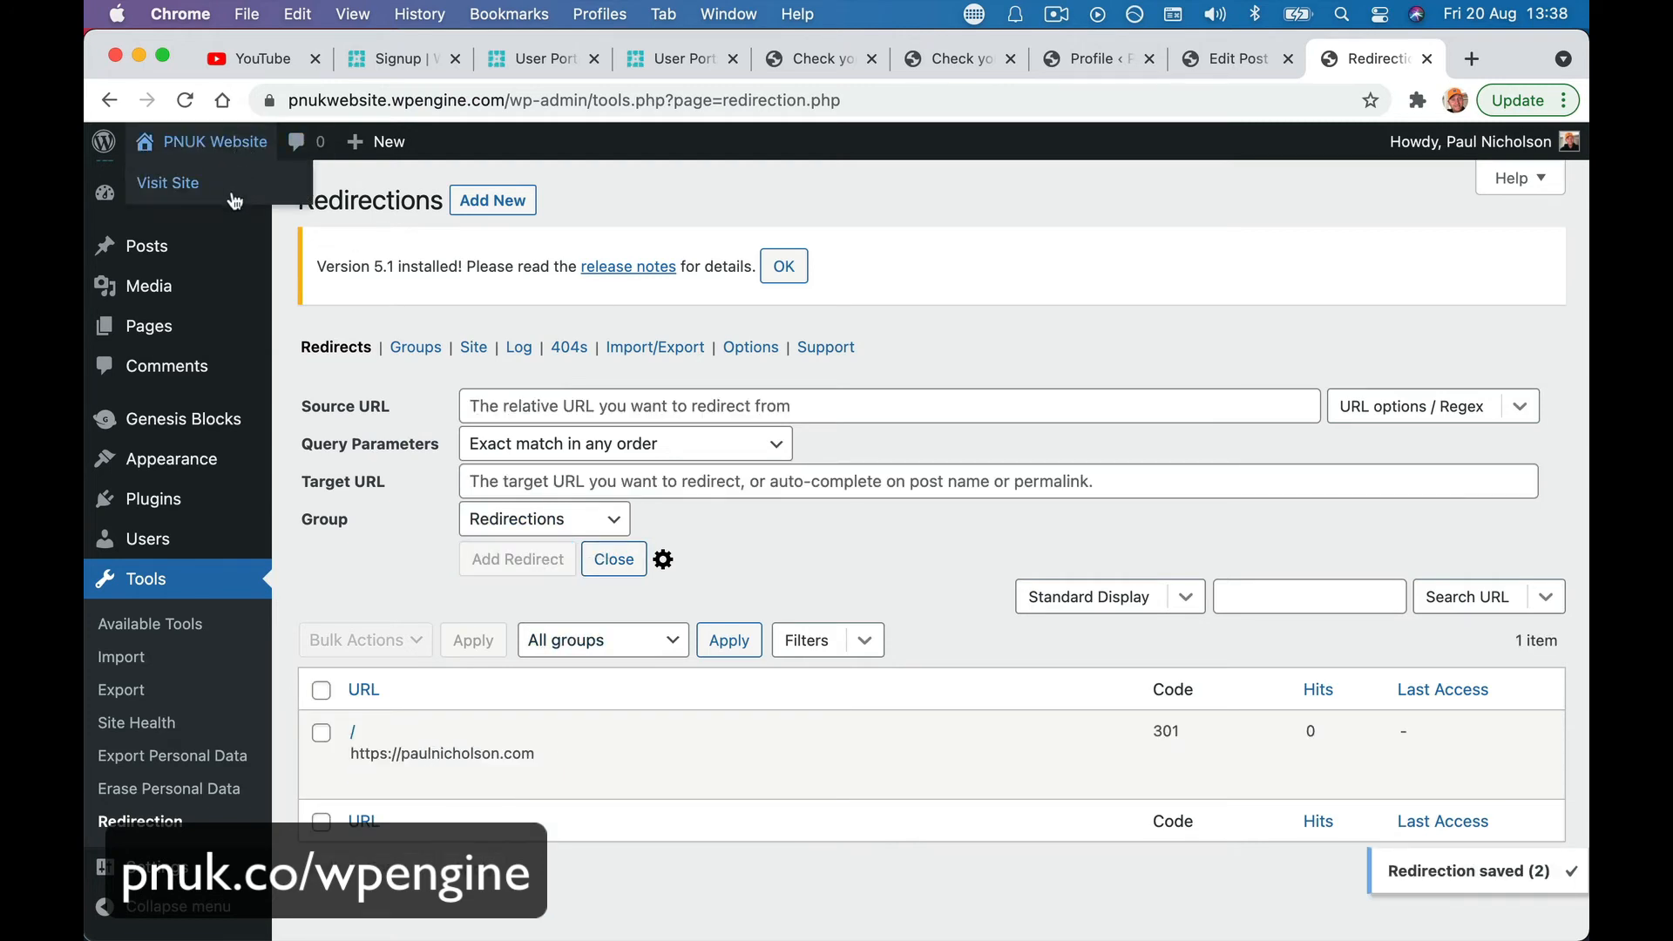
pyautogui.click(236, 186)
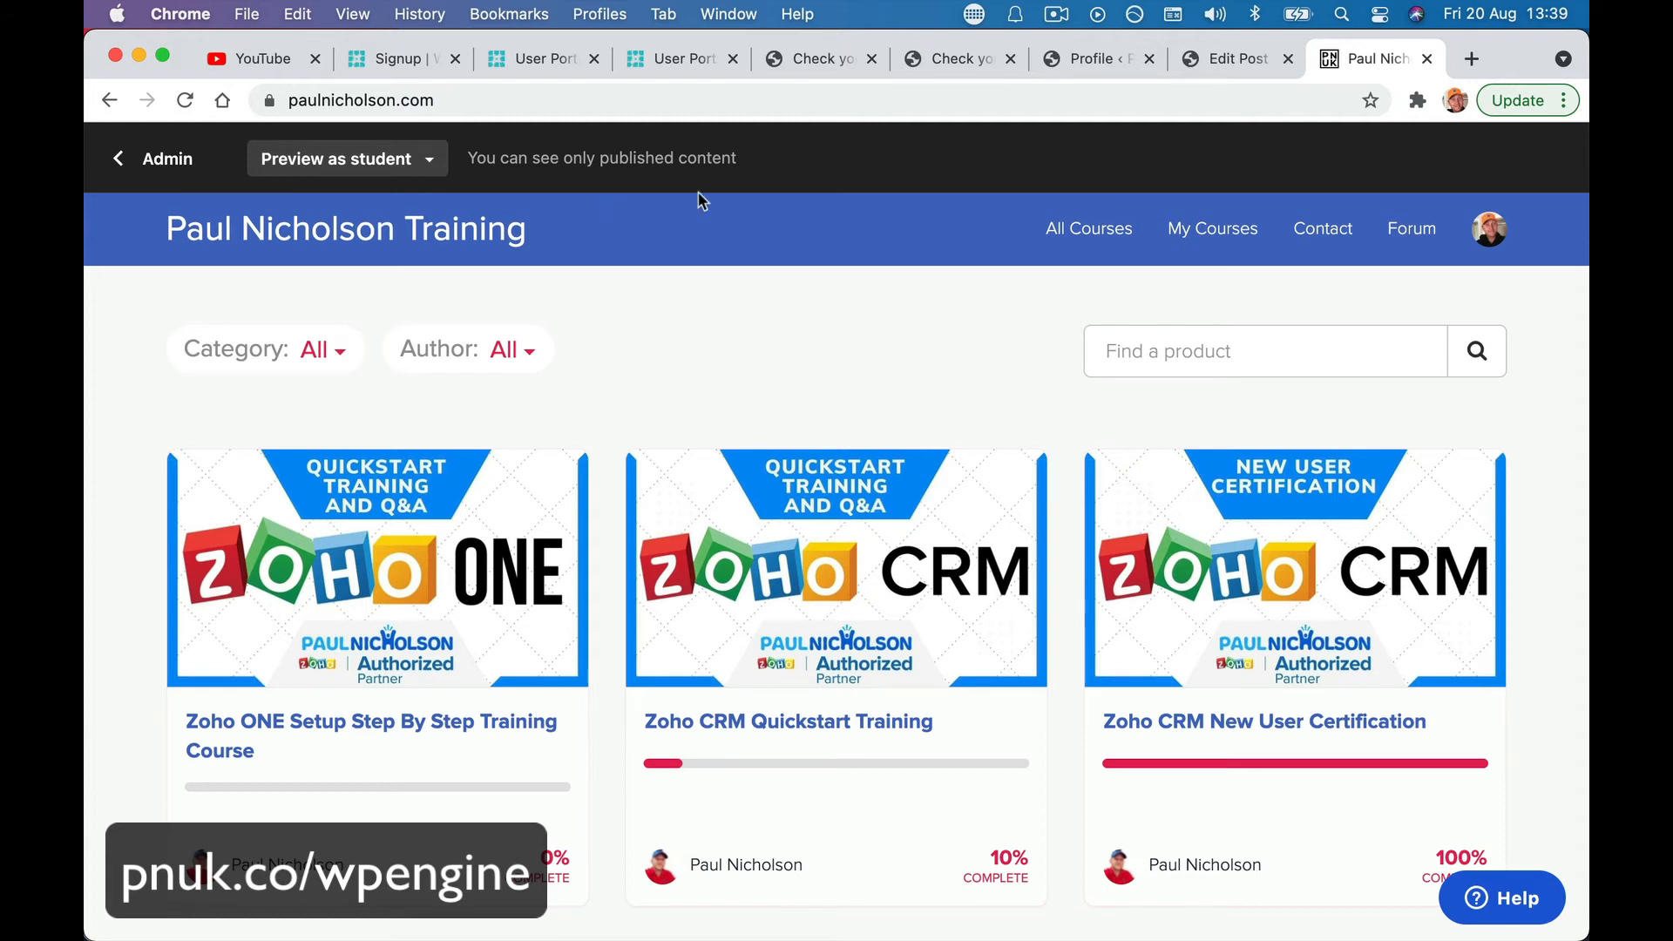
pyautogui.click(1215, 63)
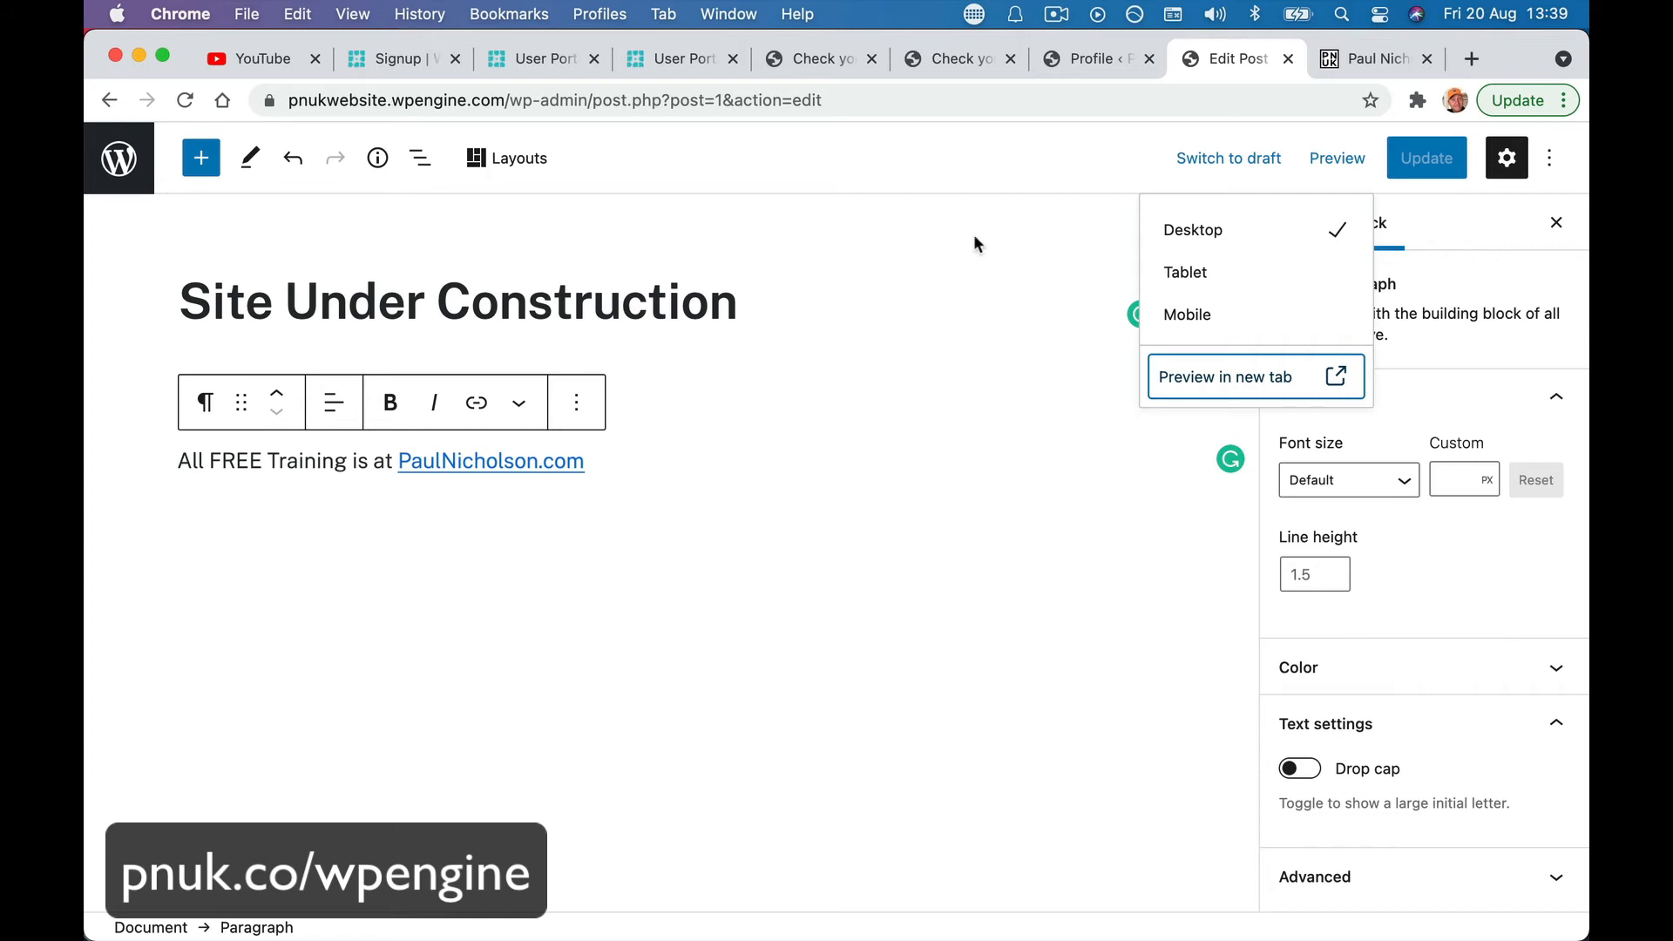
# - Exit the editor to the Posts list and select the site subdomain in the address bar
pyautogui.click(963, 98)
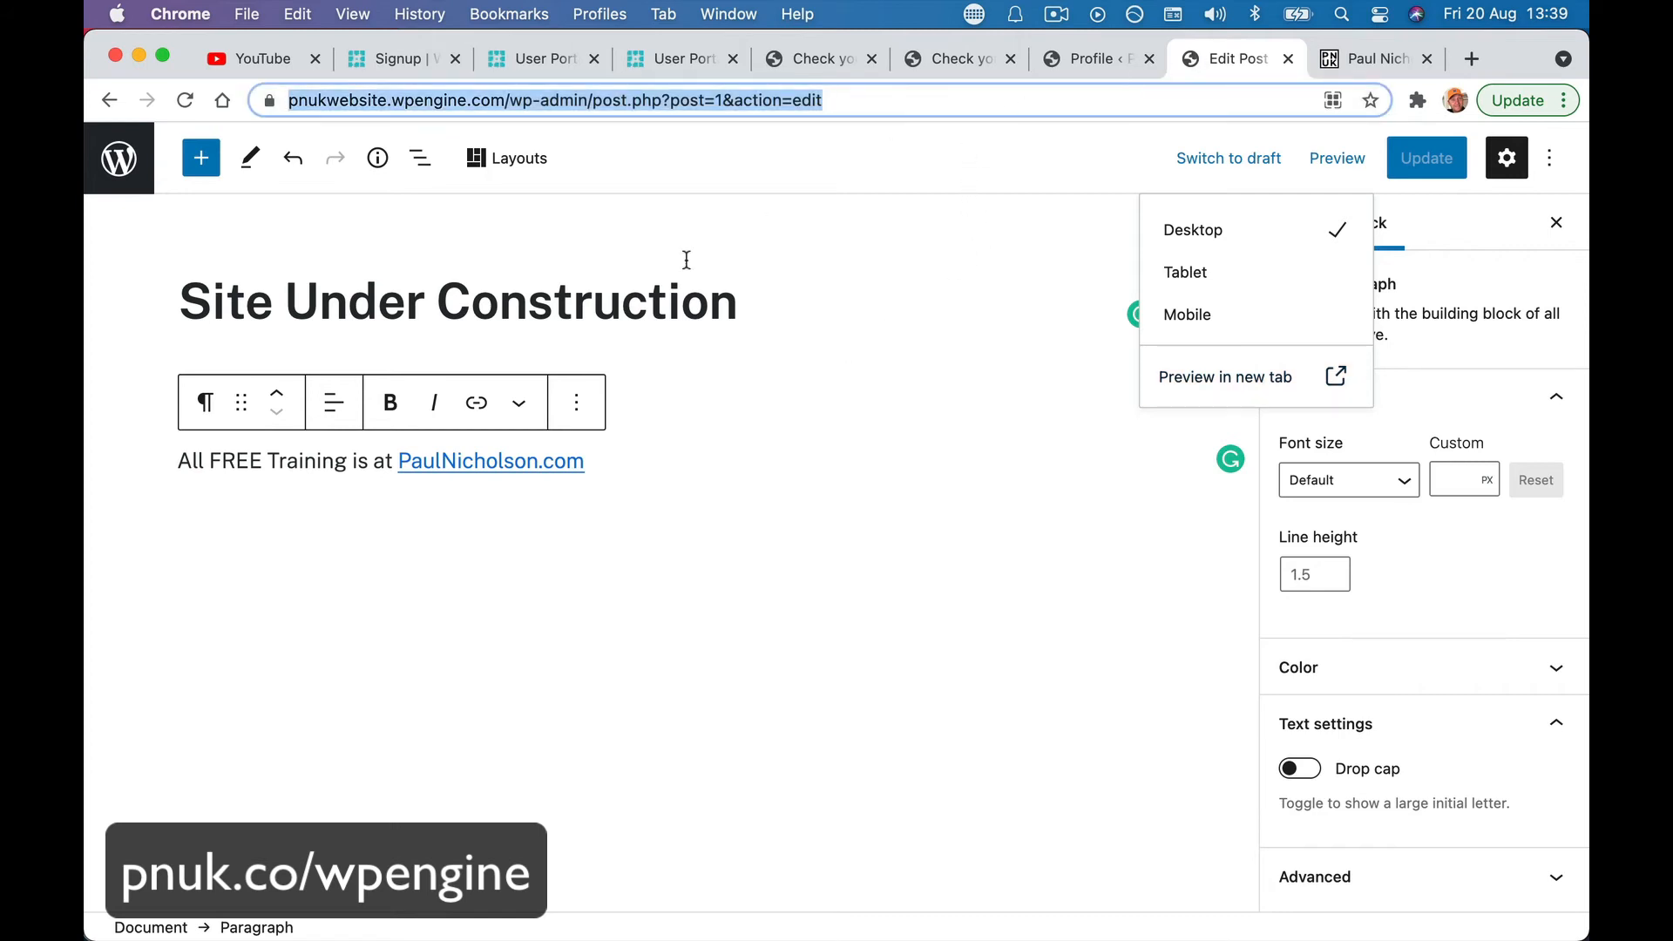
pyautogui.click(131, 180)
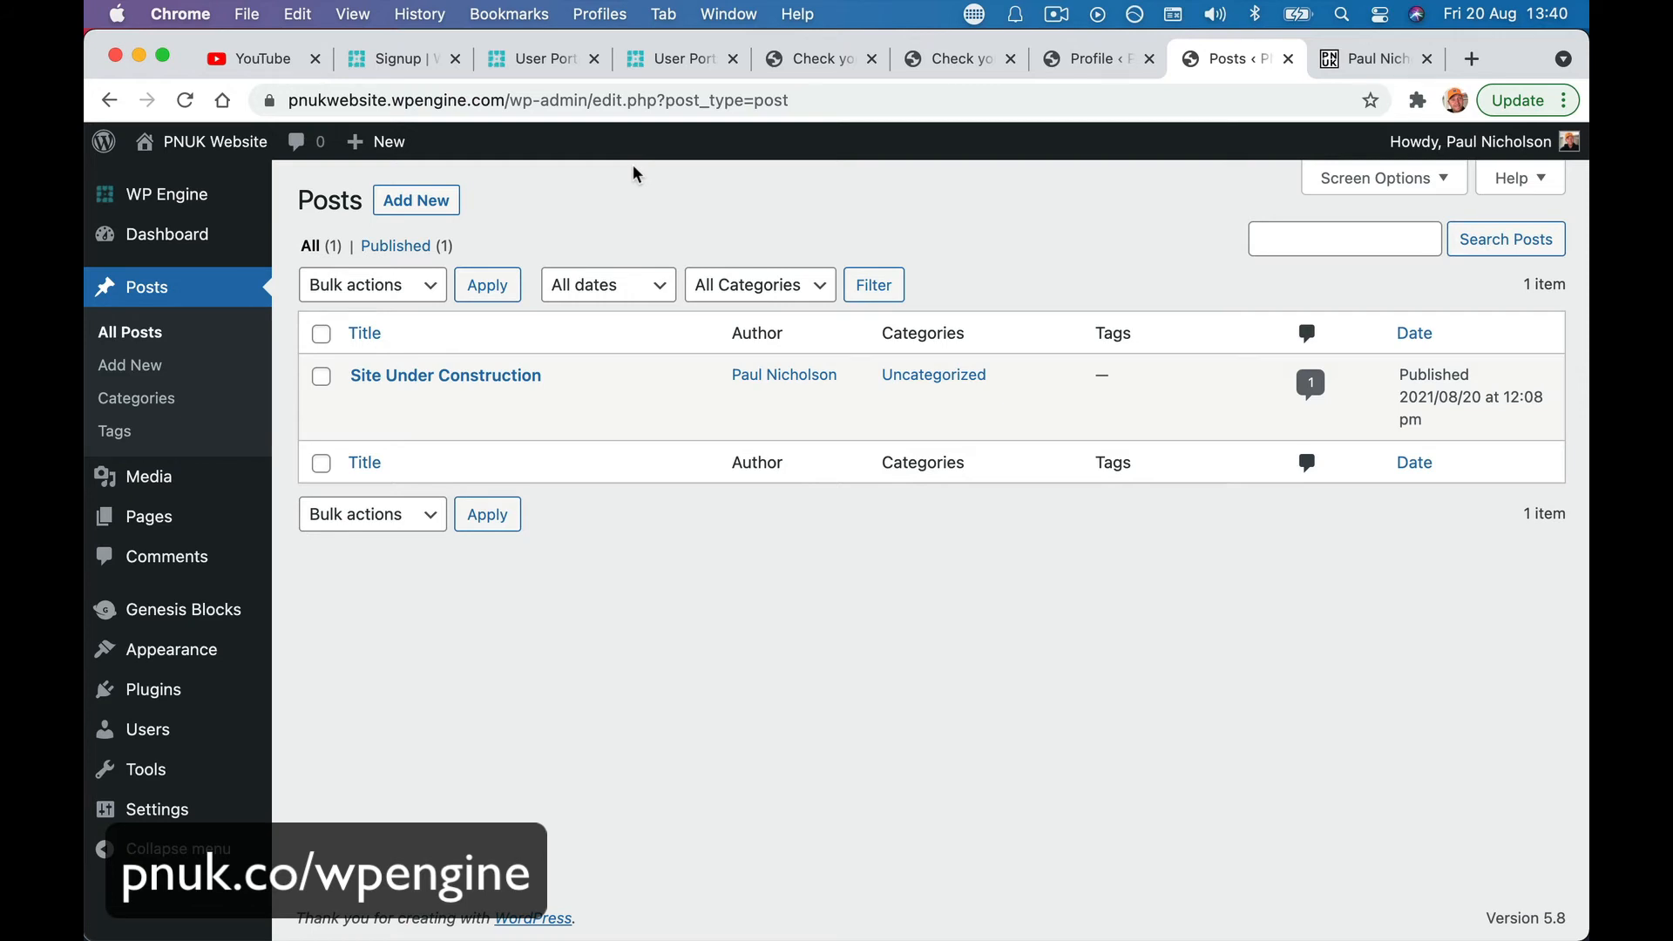
pyautogui.moveTo(292, 101); pyautogui.dragTo(503, 102)
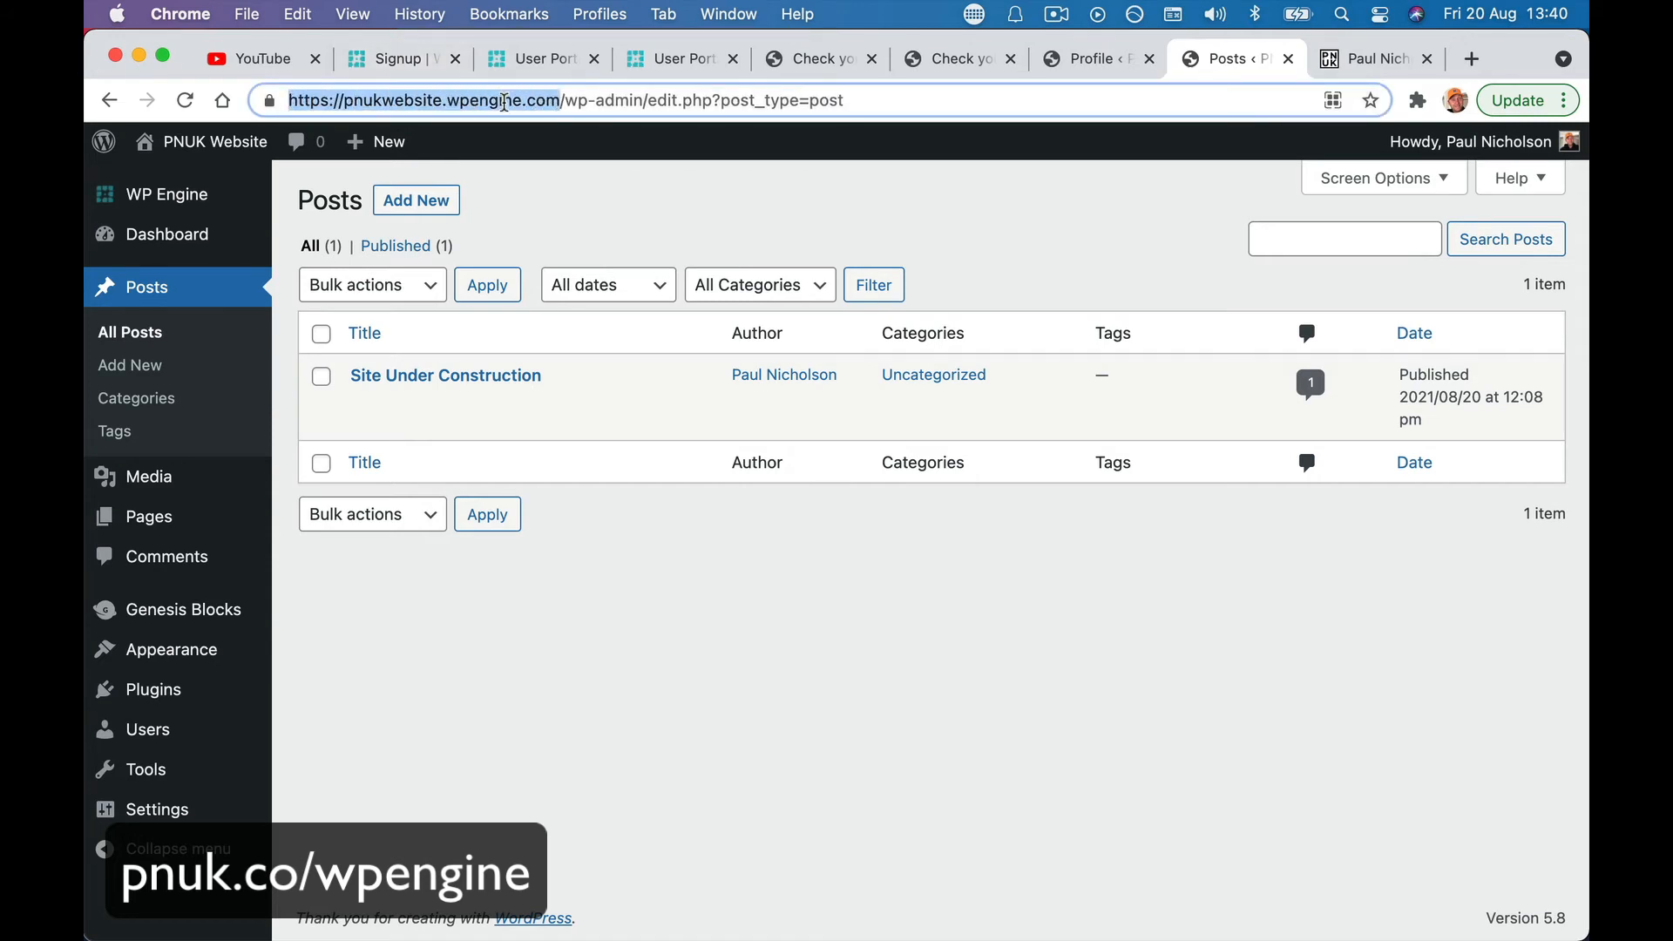
# - Close the leftover WP Engine signup confirmation and duplicate User Portal tabs
pyautogui.click(403, 64)
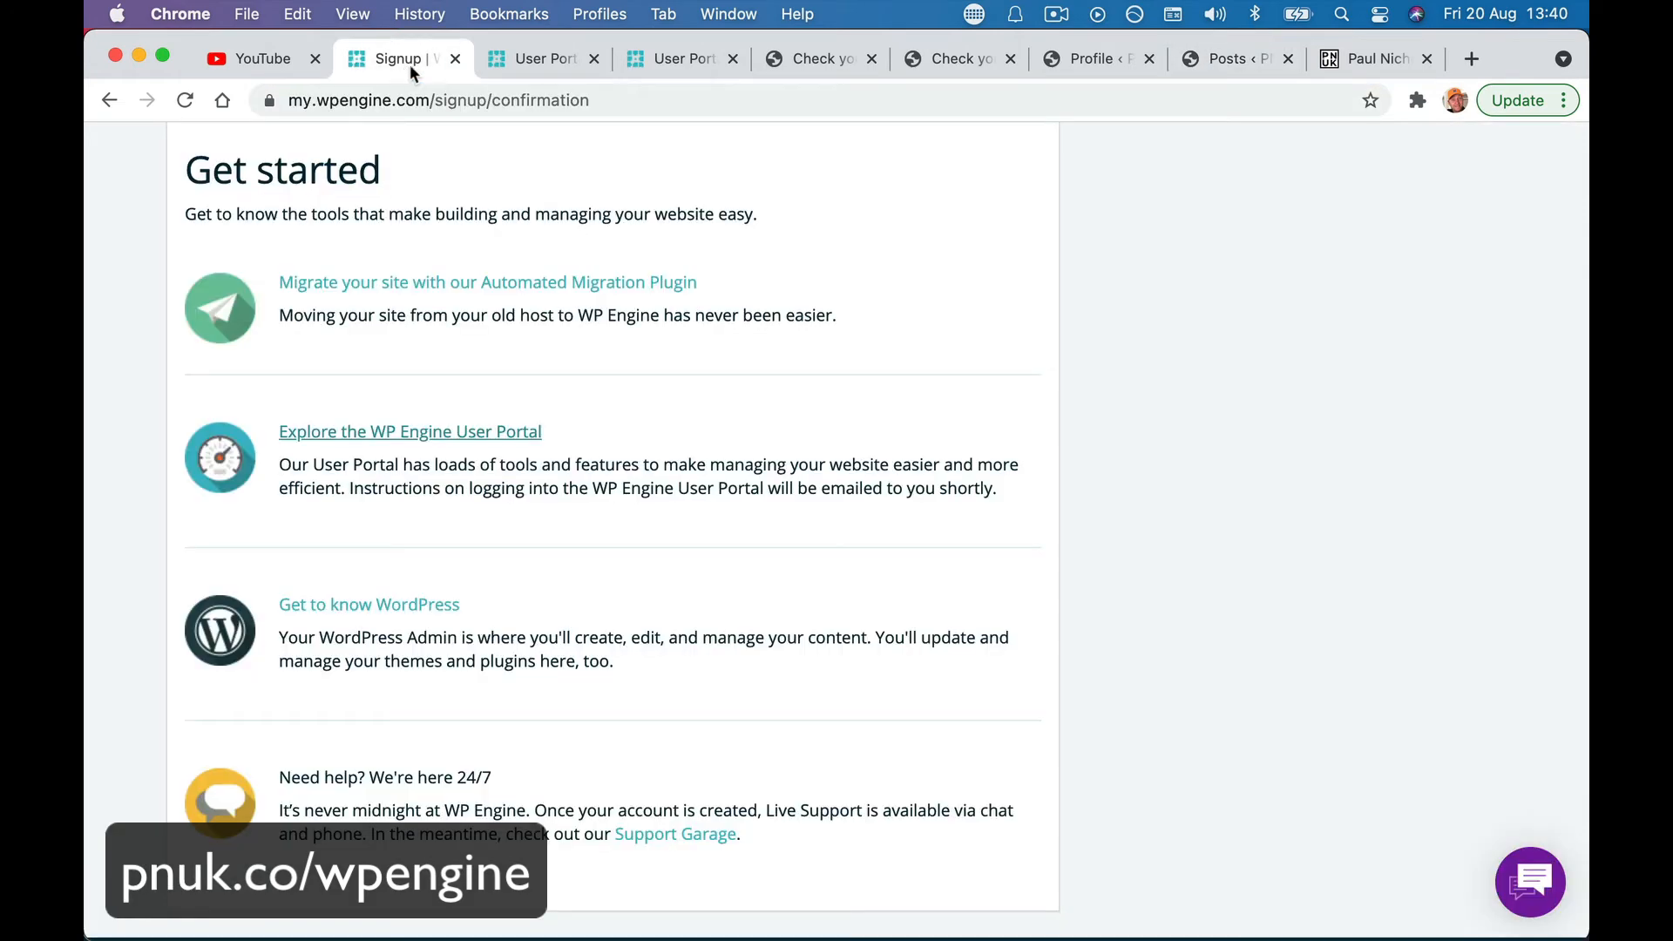
pyautogui.click(526, 66)
pyautogui.click(454, 59)
pyautogui.click(476, 68)
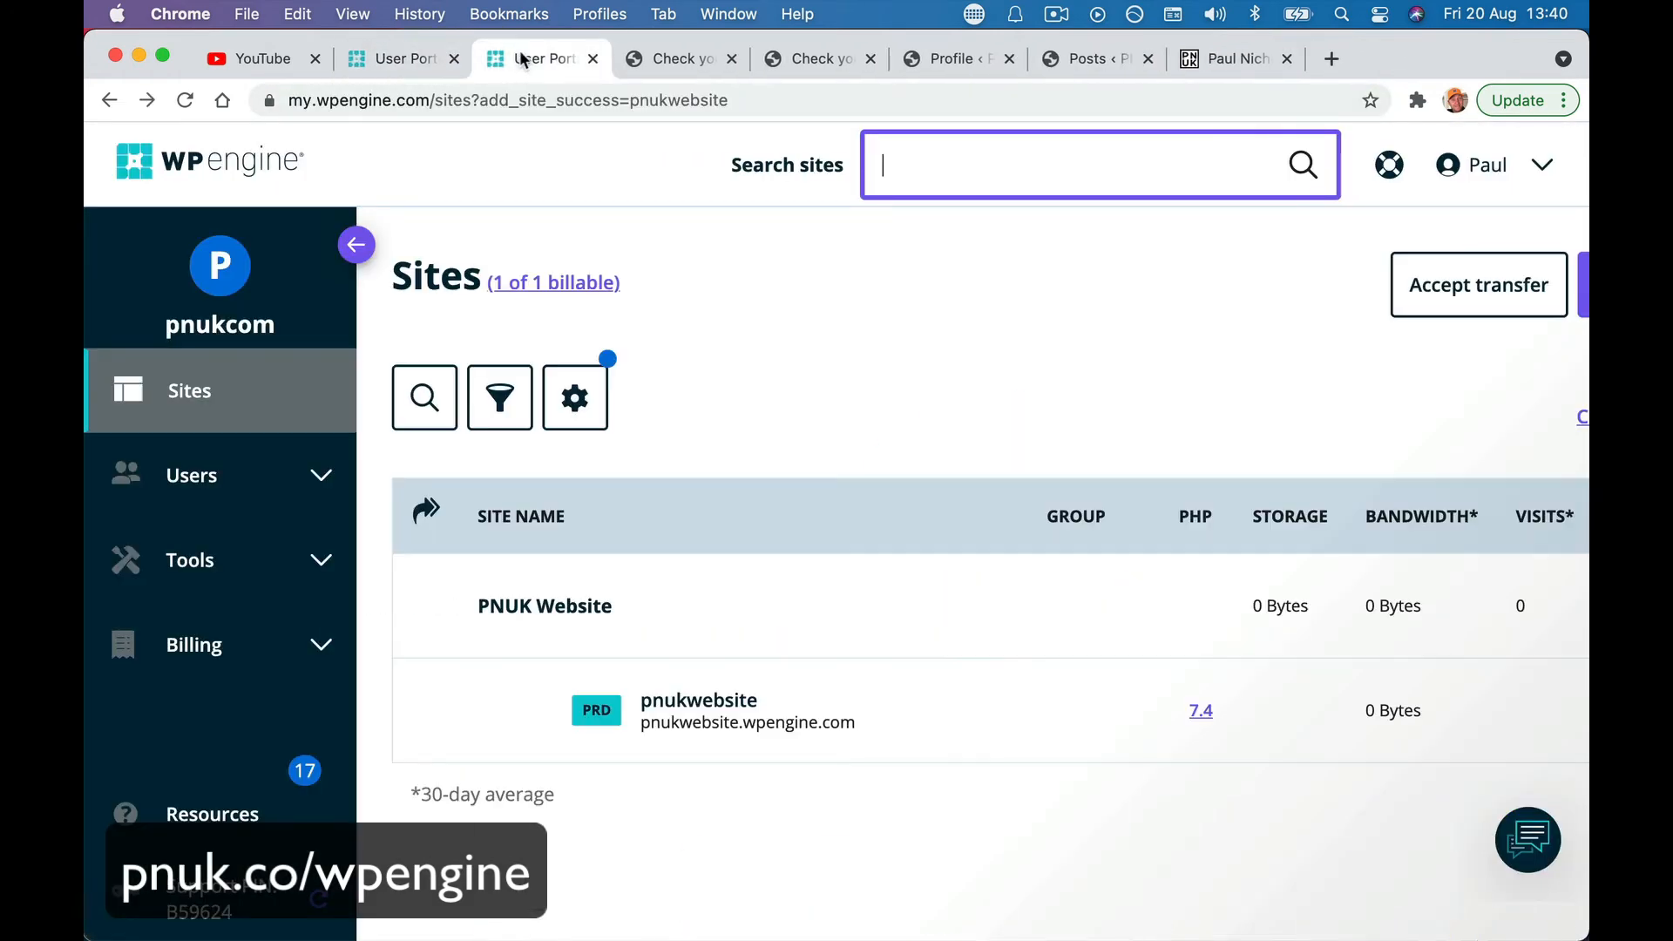
pyautogui.click(454, 59)
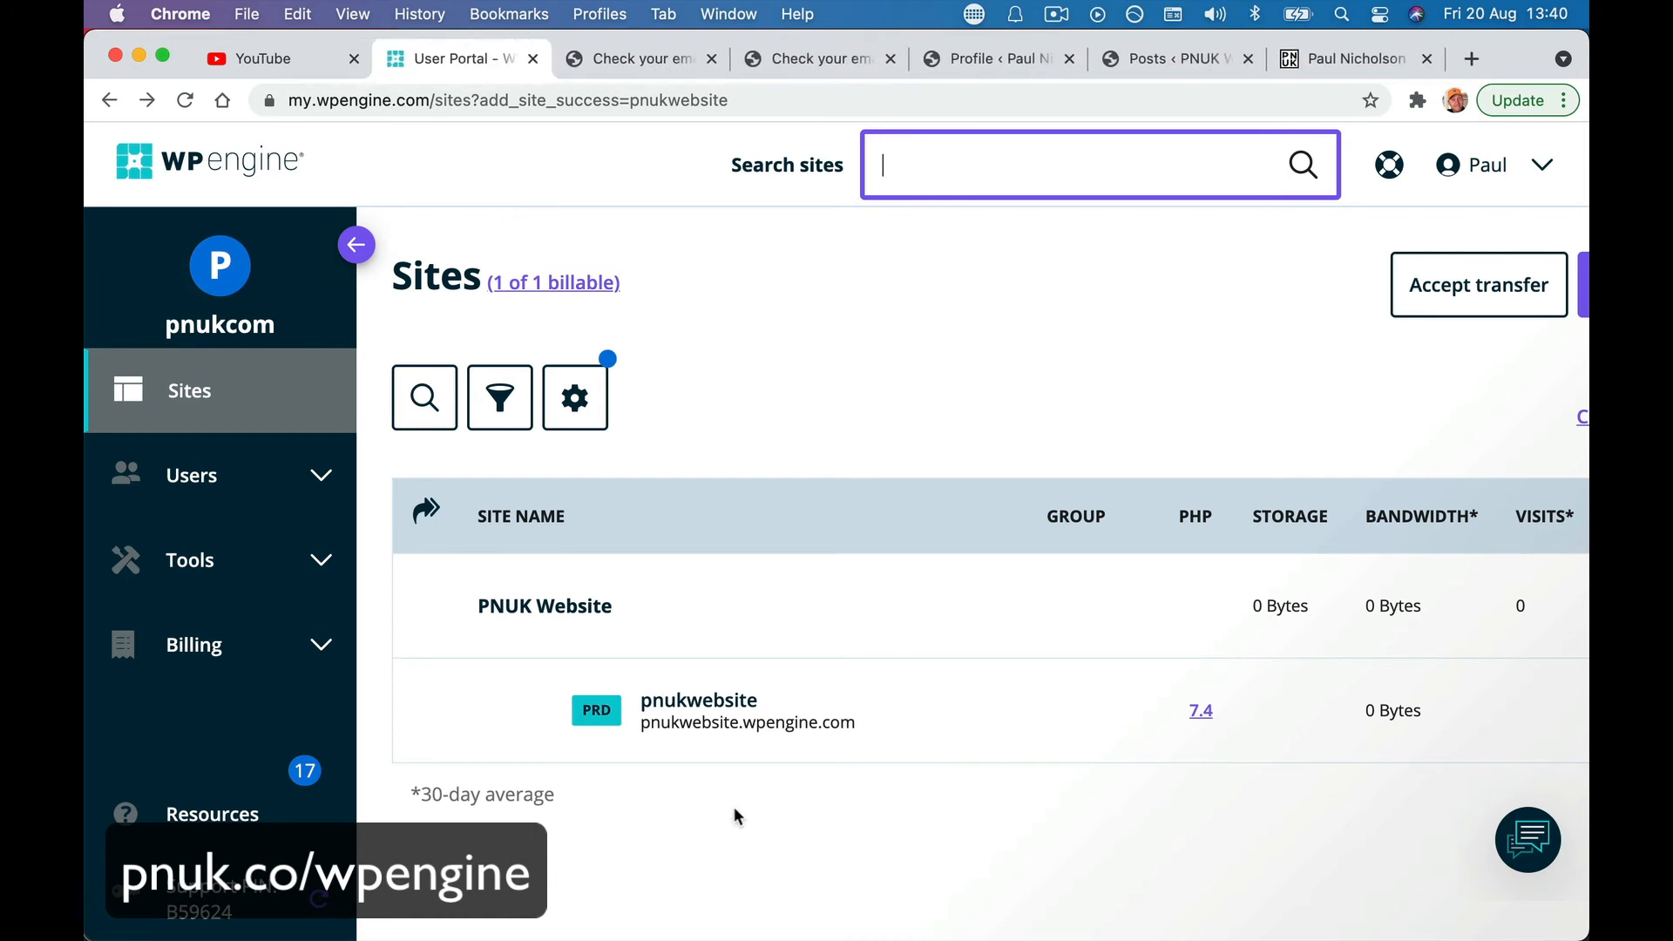
# - Open the pnukwebsite site's Domains page and start adding a new domain
pyautogui.click(690, 710)
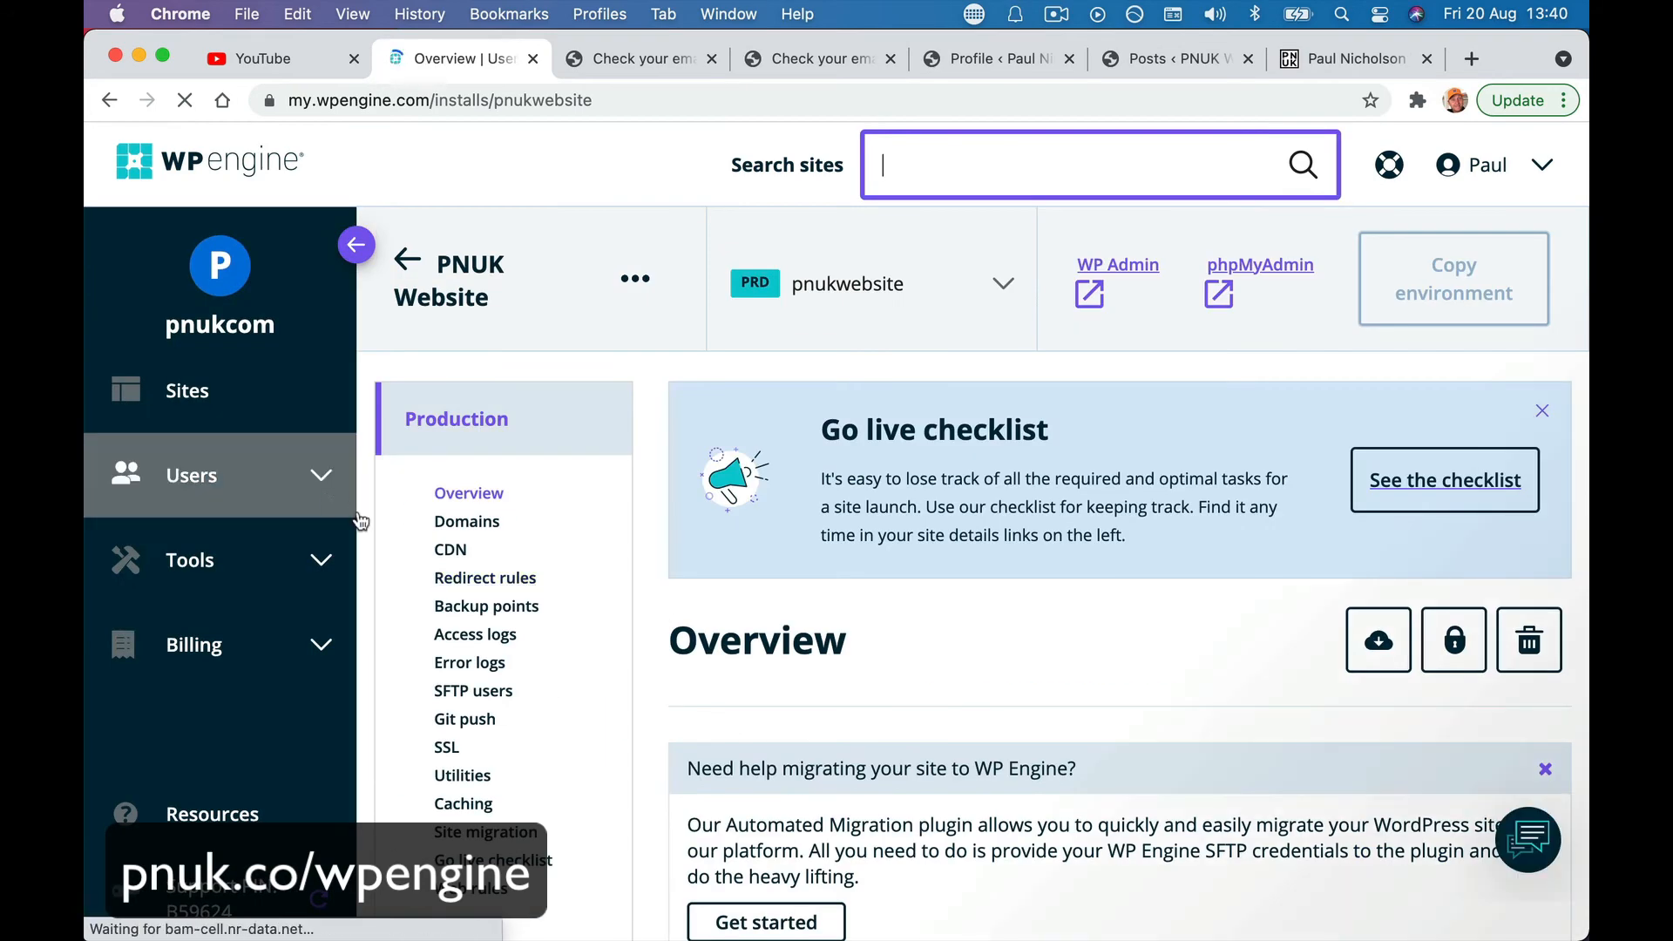
pyautogui.scroll(-3, 498, 693)
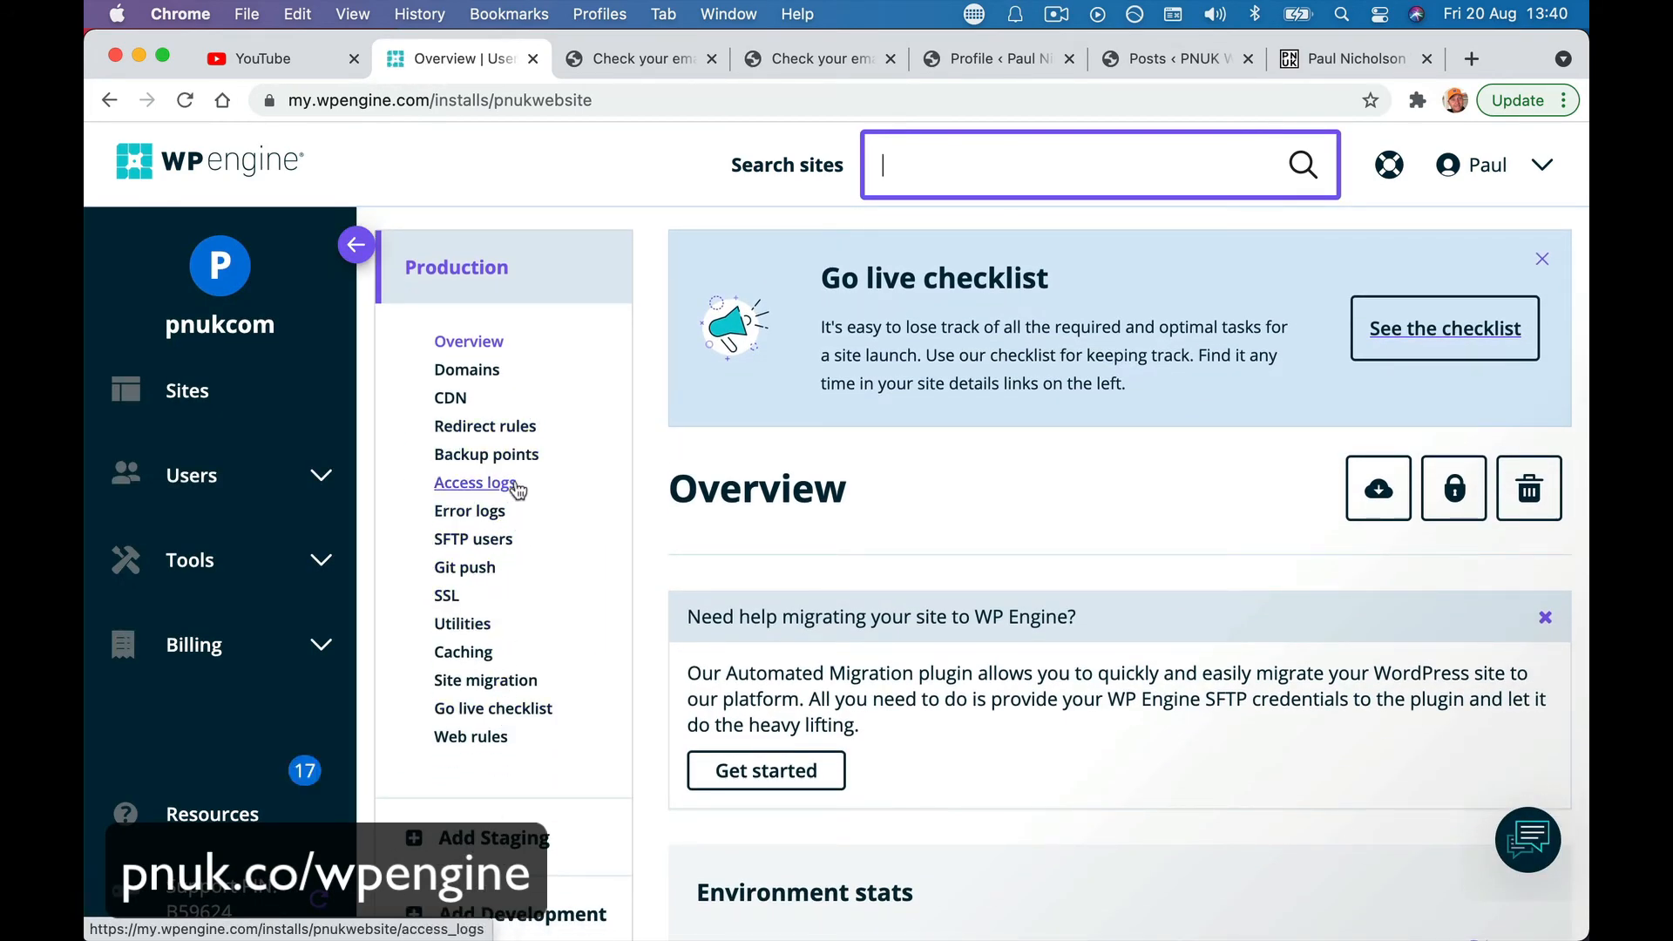
pyautogui.click(475, 371)
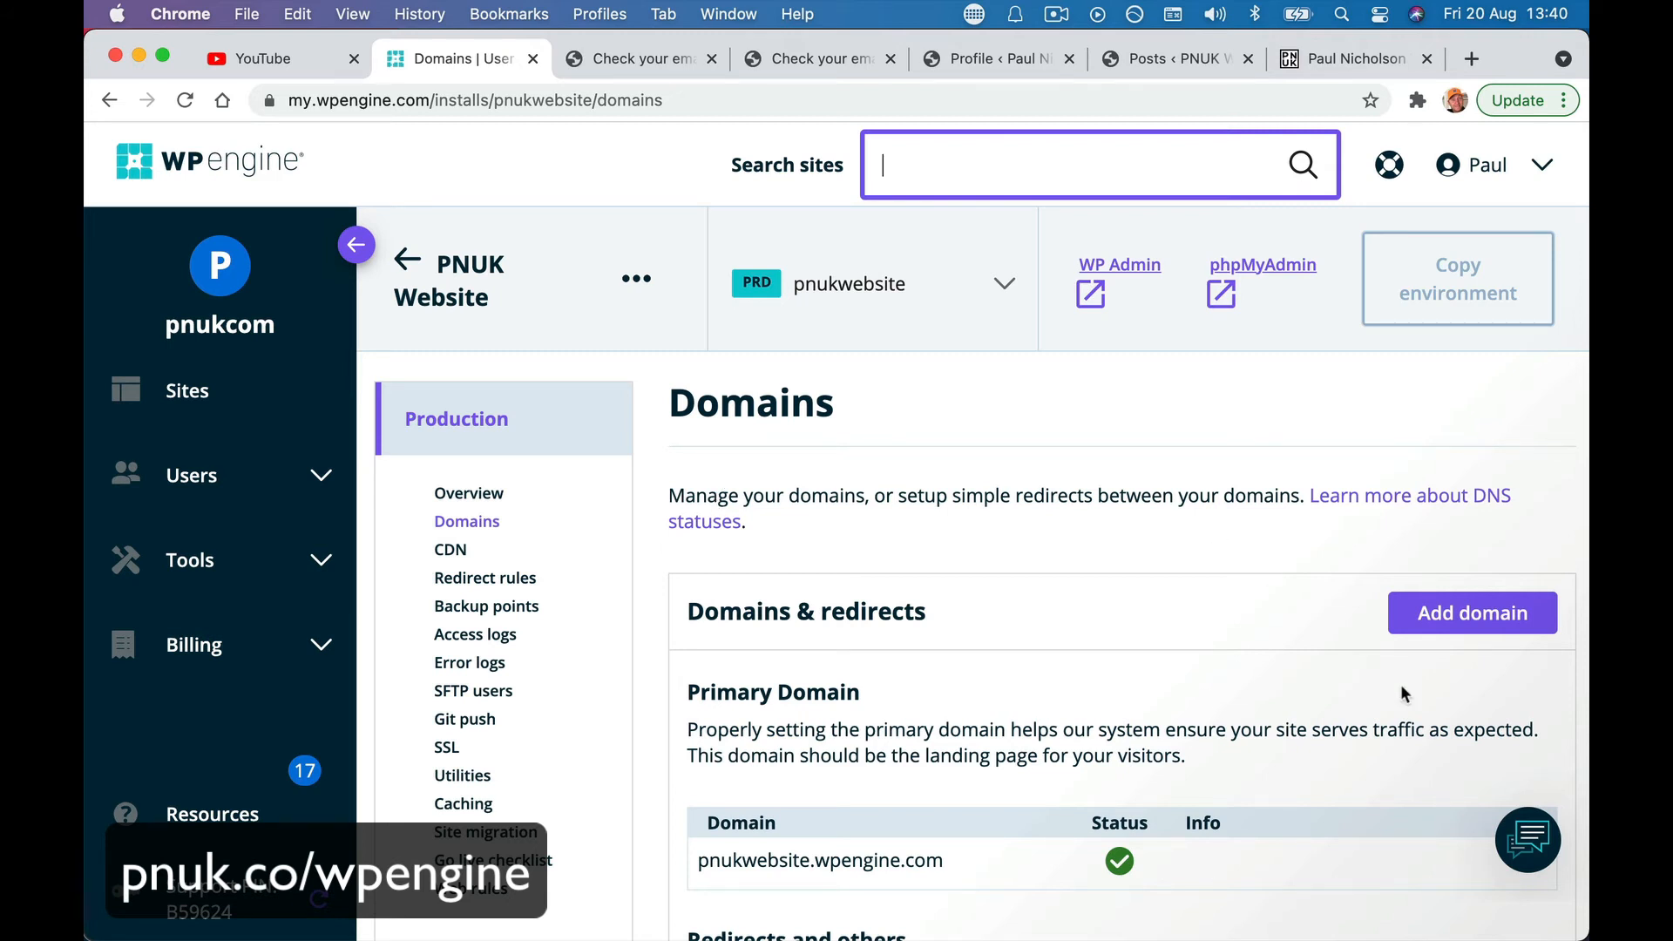
pyautogui.click(1430, 613)
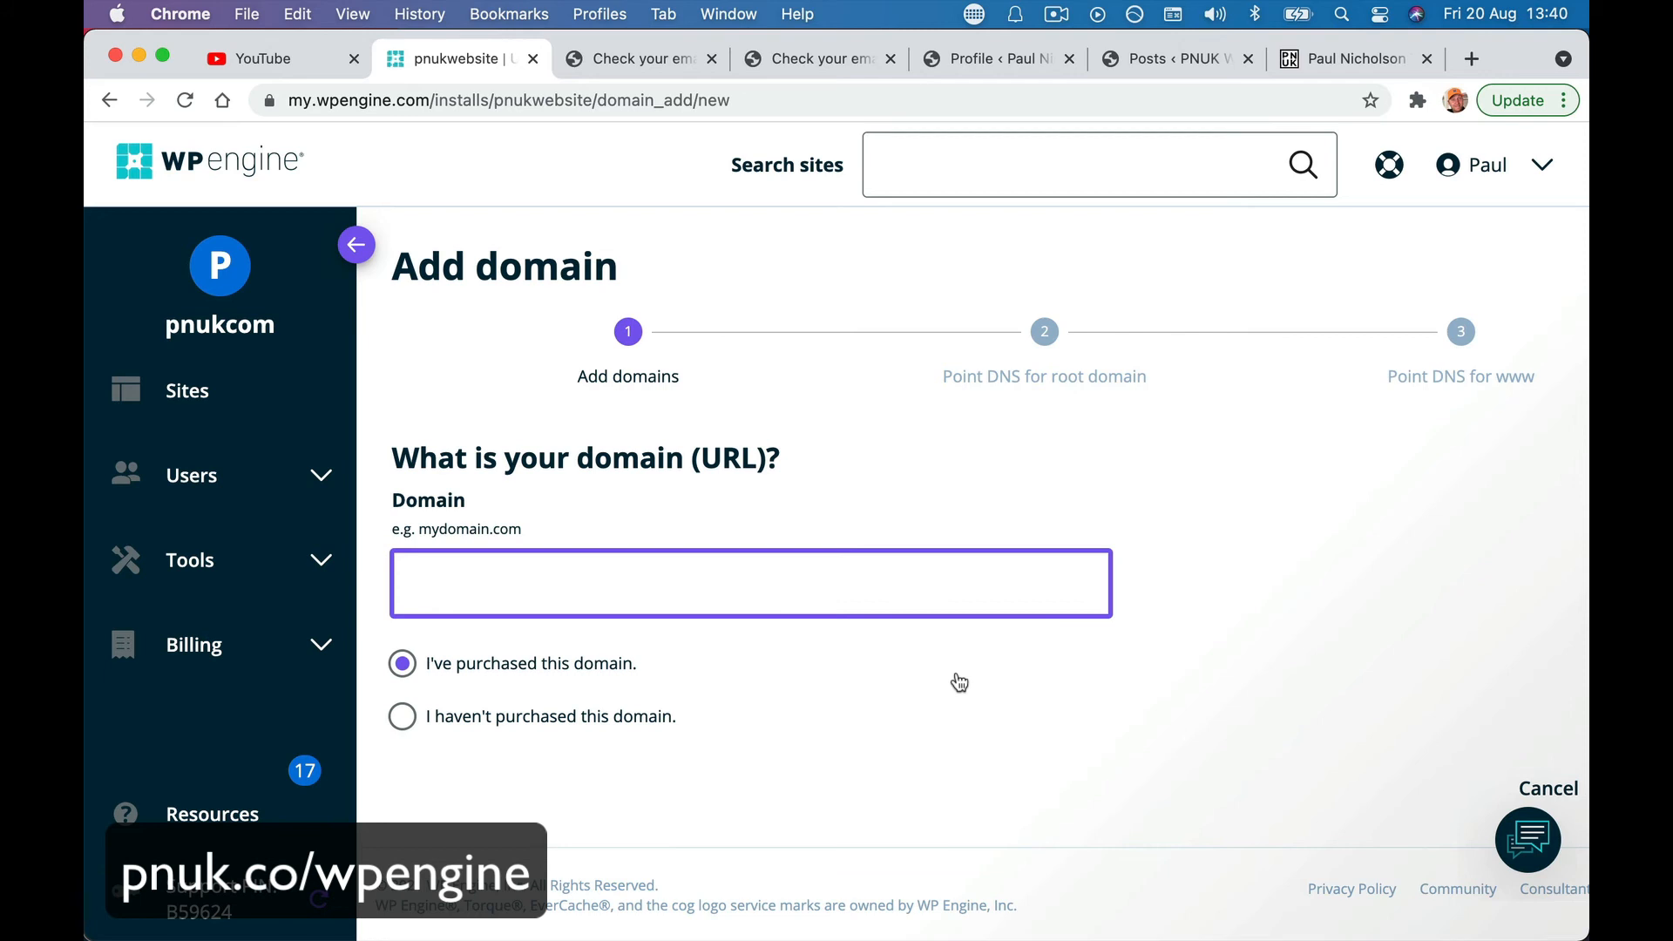
# - Enter pnuk.com as an already purchased domain and submit it
pyautogui.write('pnuk.com')
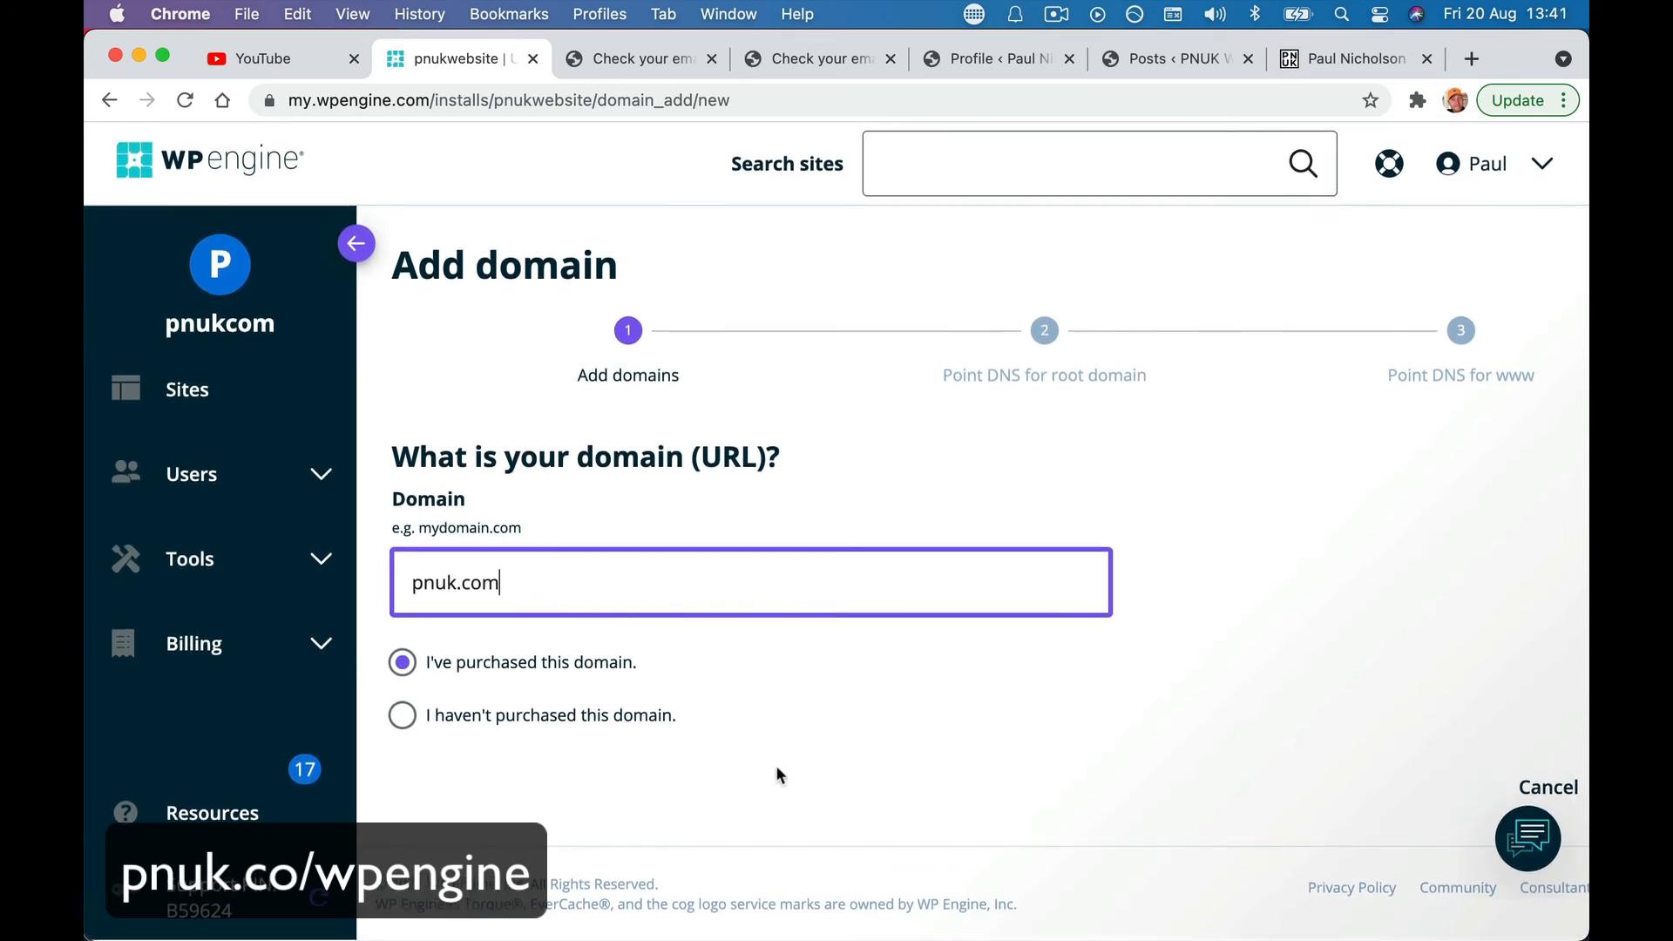
pyautogui.press('Tab')
pyautogui.press('Down')
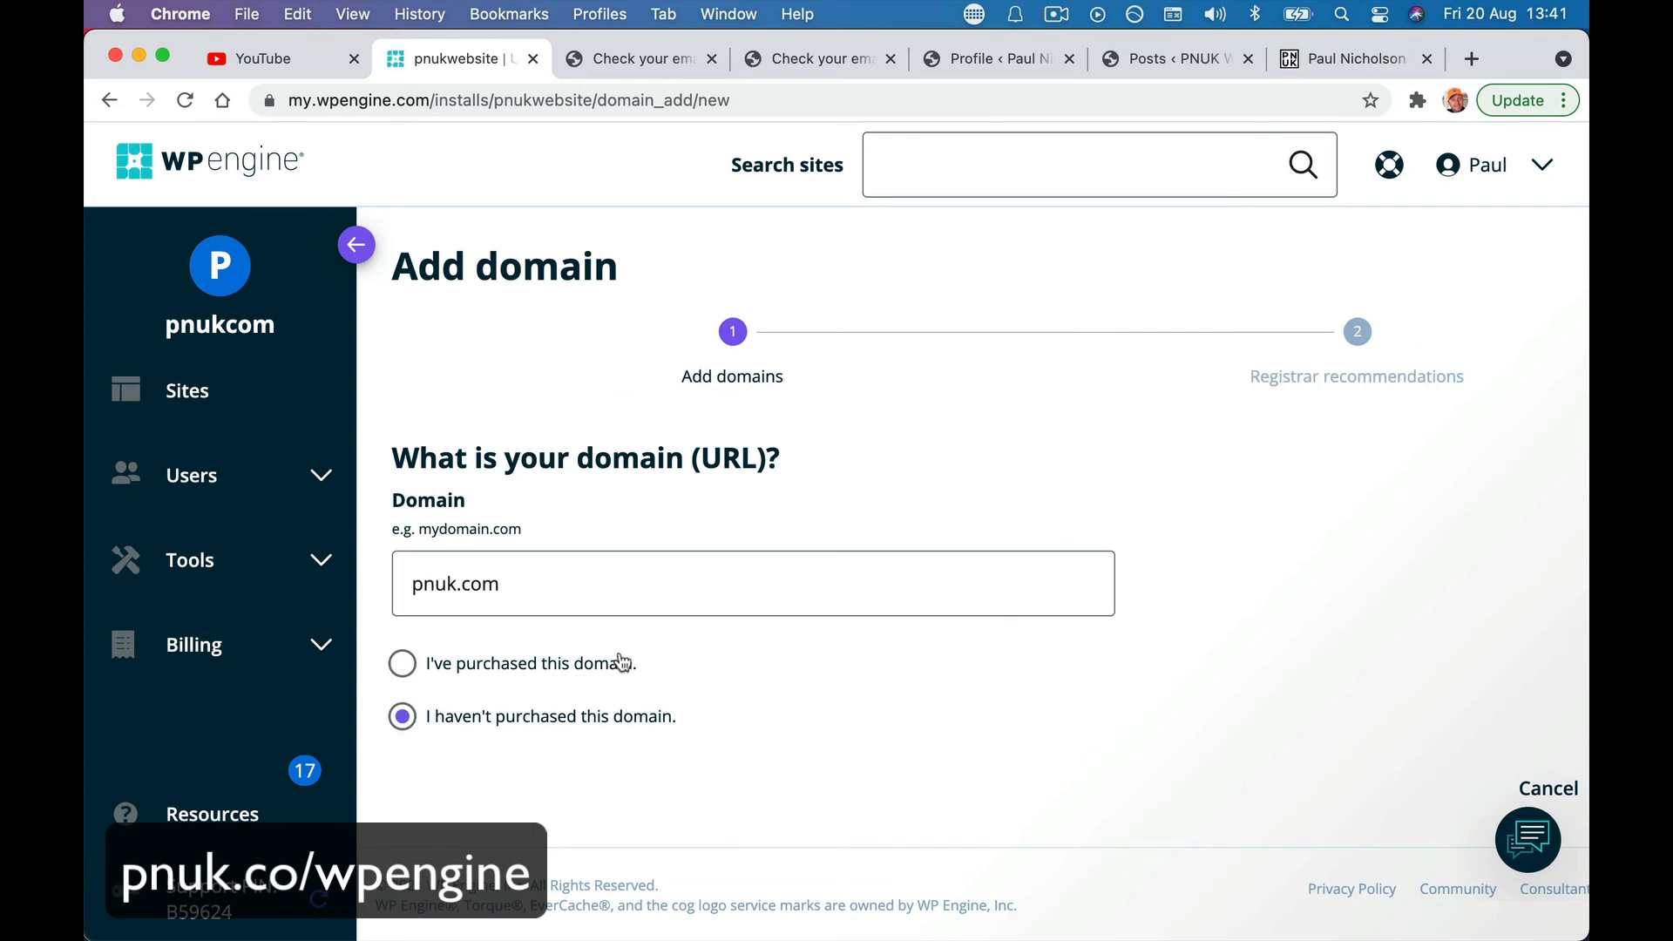
pyautogui.click(589, 666)
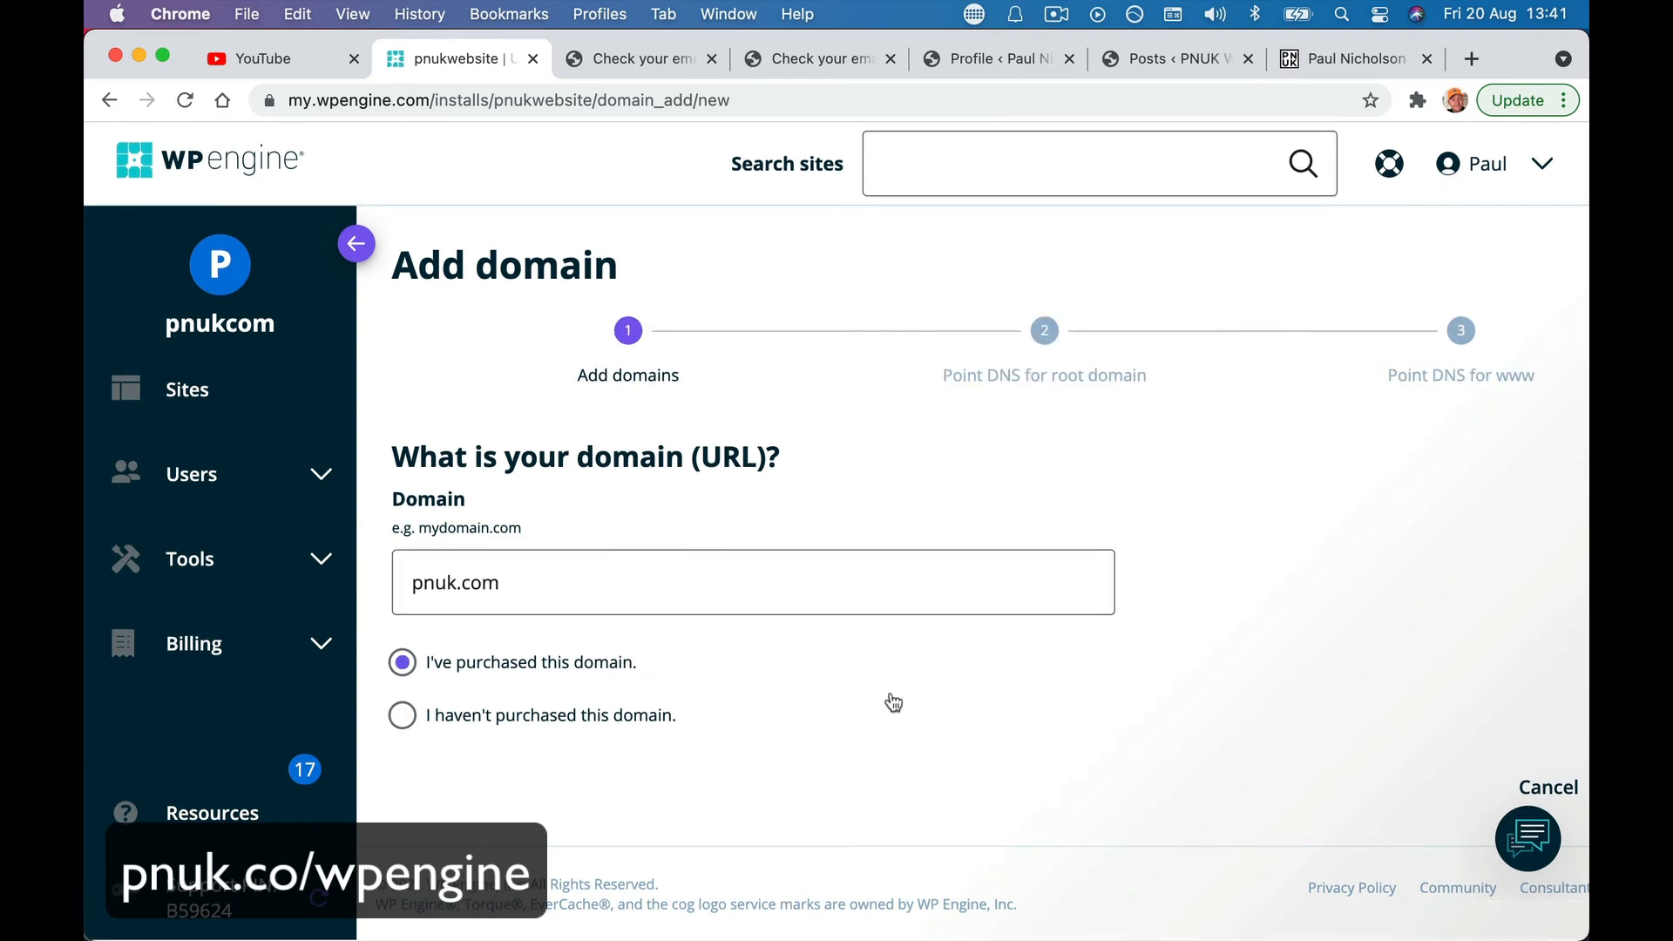
pyautogui.scroll(-1, 1009, 739)
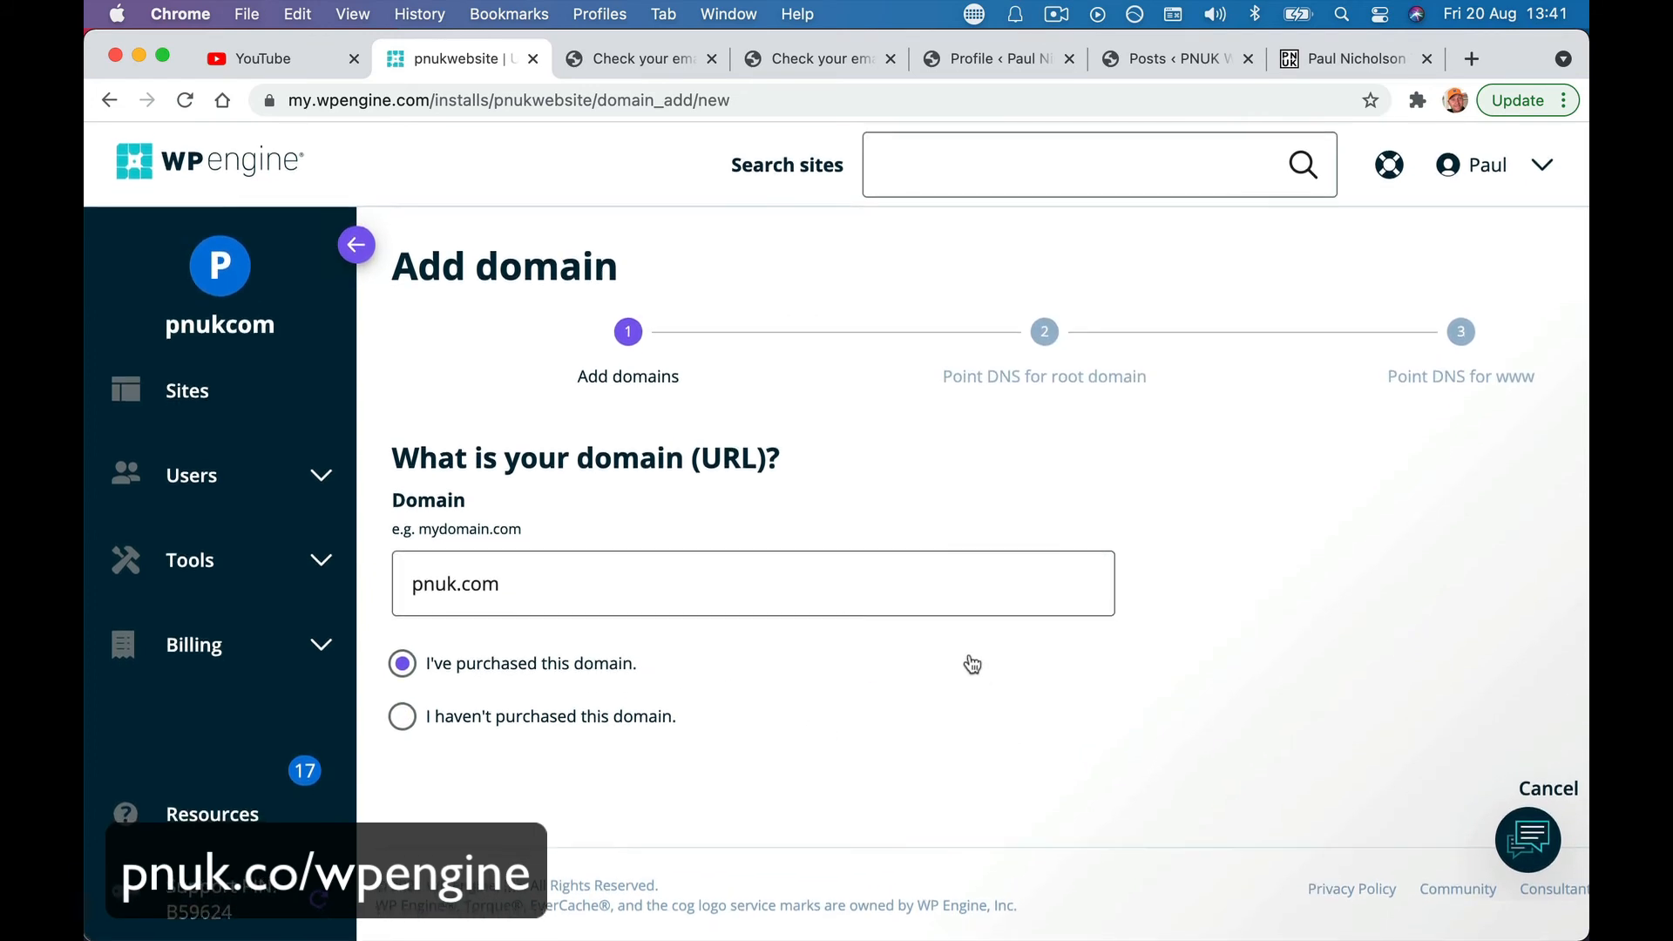
pyautogui.scroll(1, 889, 598)
pyautogui.click(889, 598)
pyautogui.press('Return')
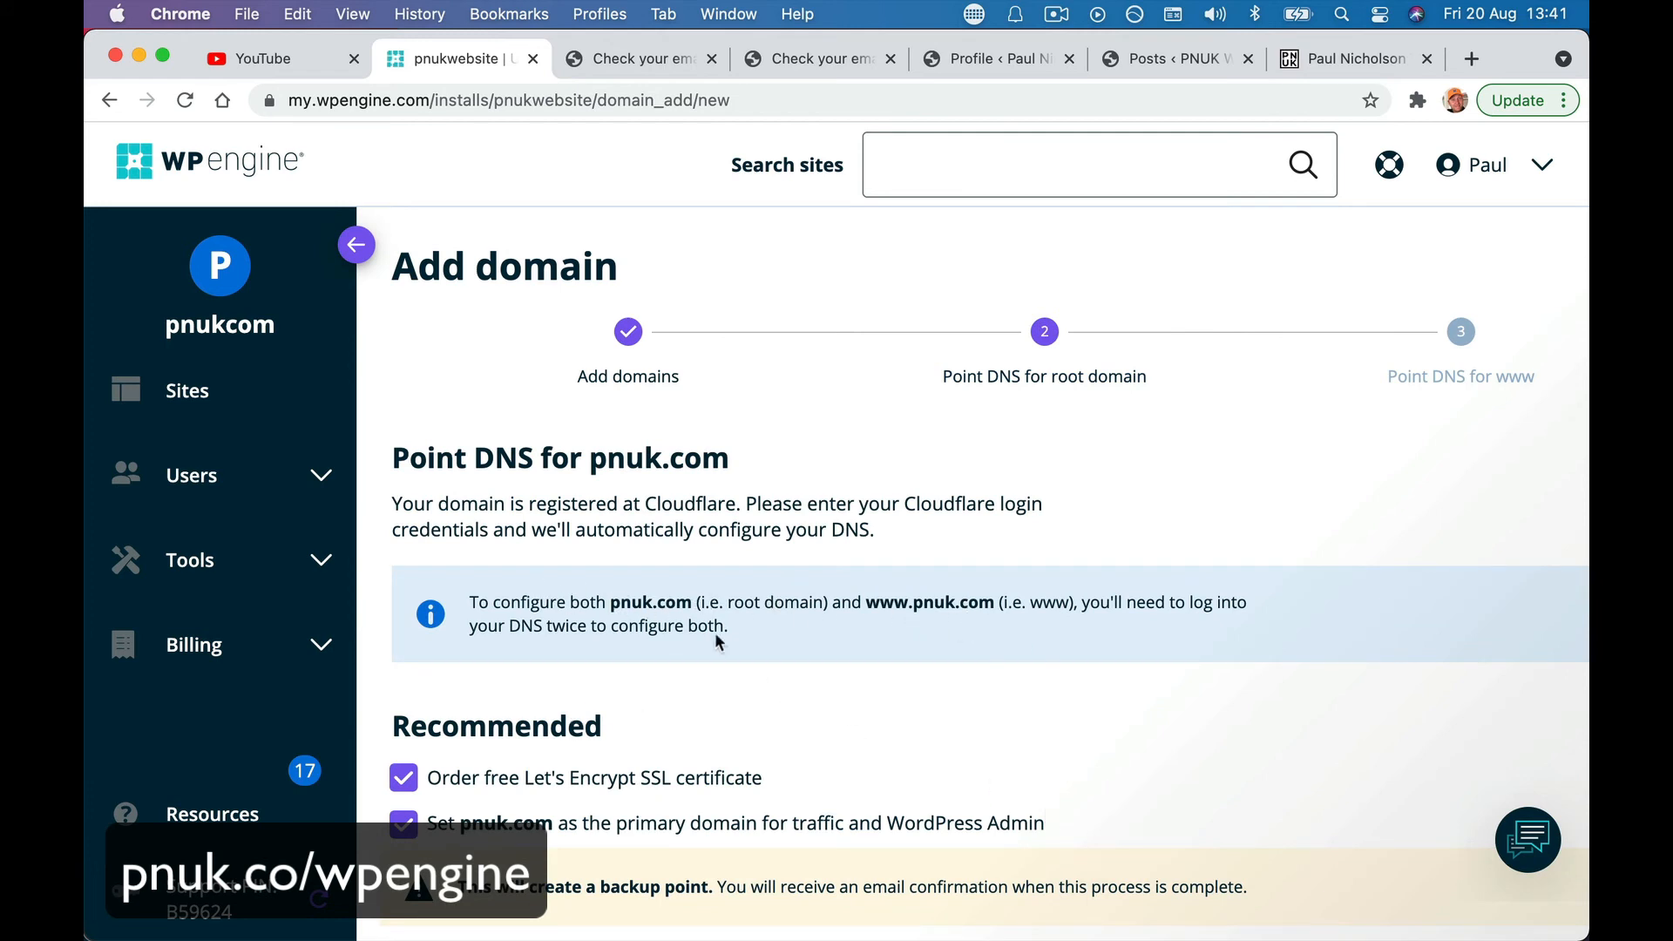
# - Agree to the terms and proceed to the Cloudflare login for automatic DNS setup
pyautogui.scroll(-3, 712, 638)
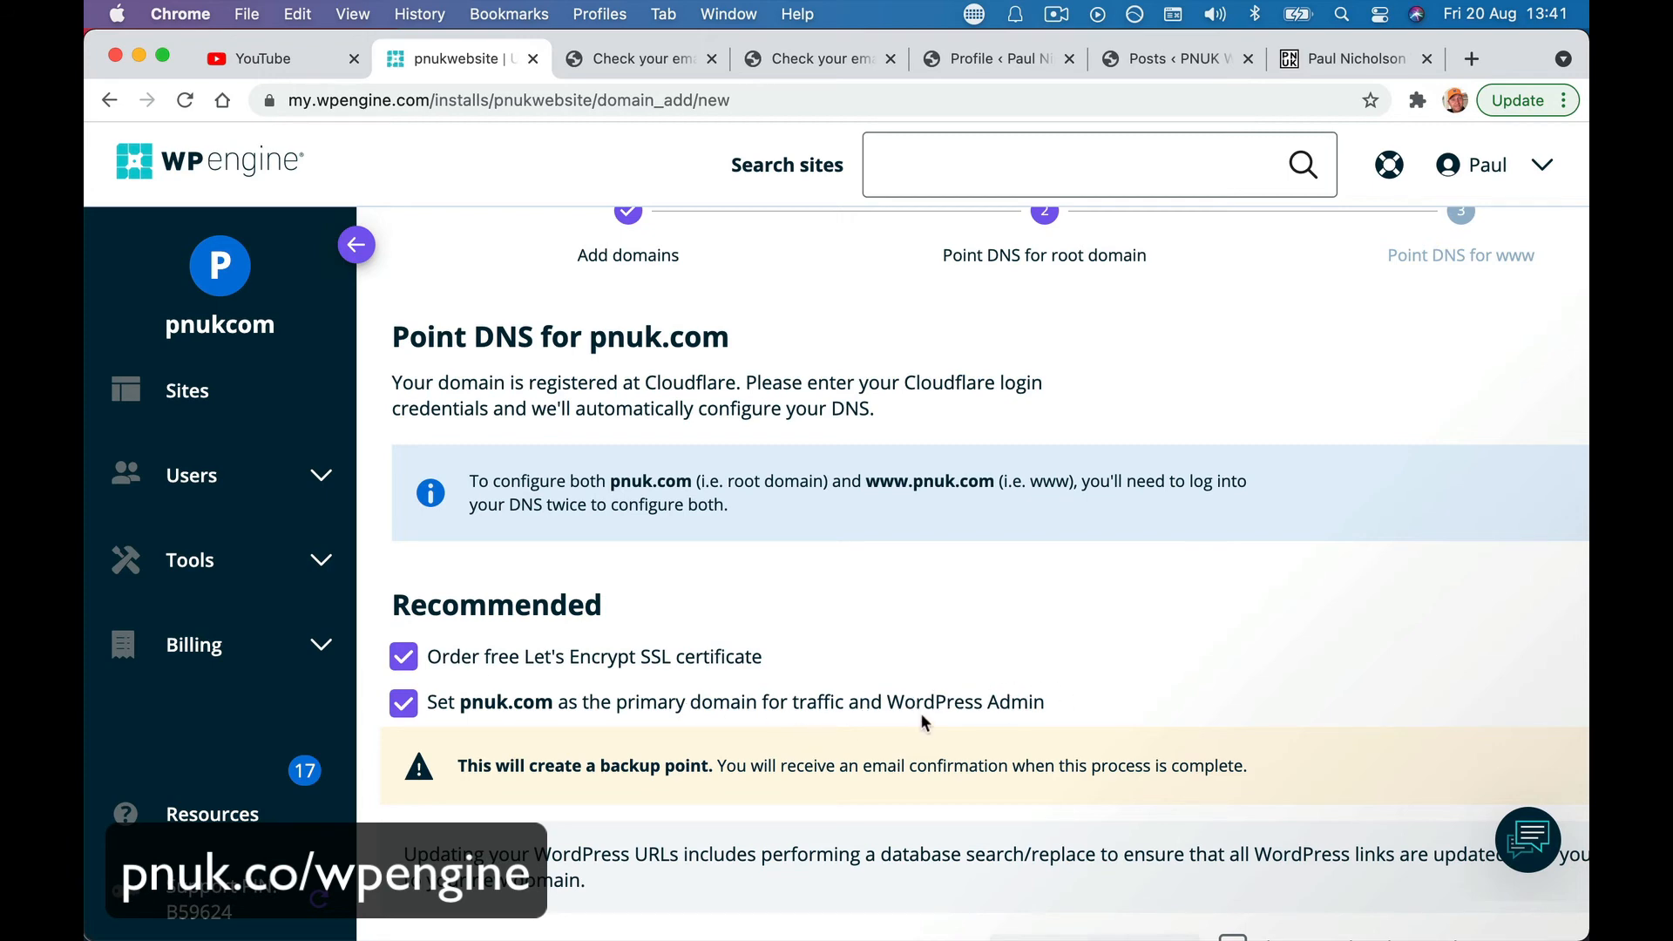
pyautogui.scroll(-3, 1086, 713)
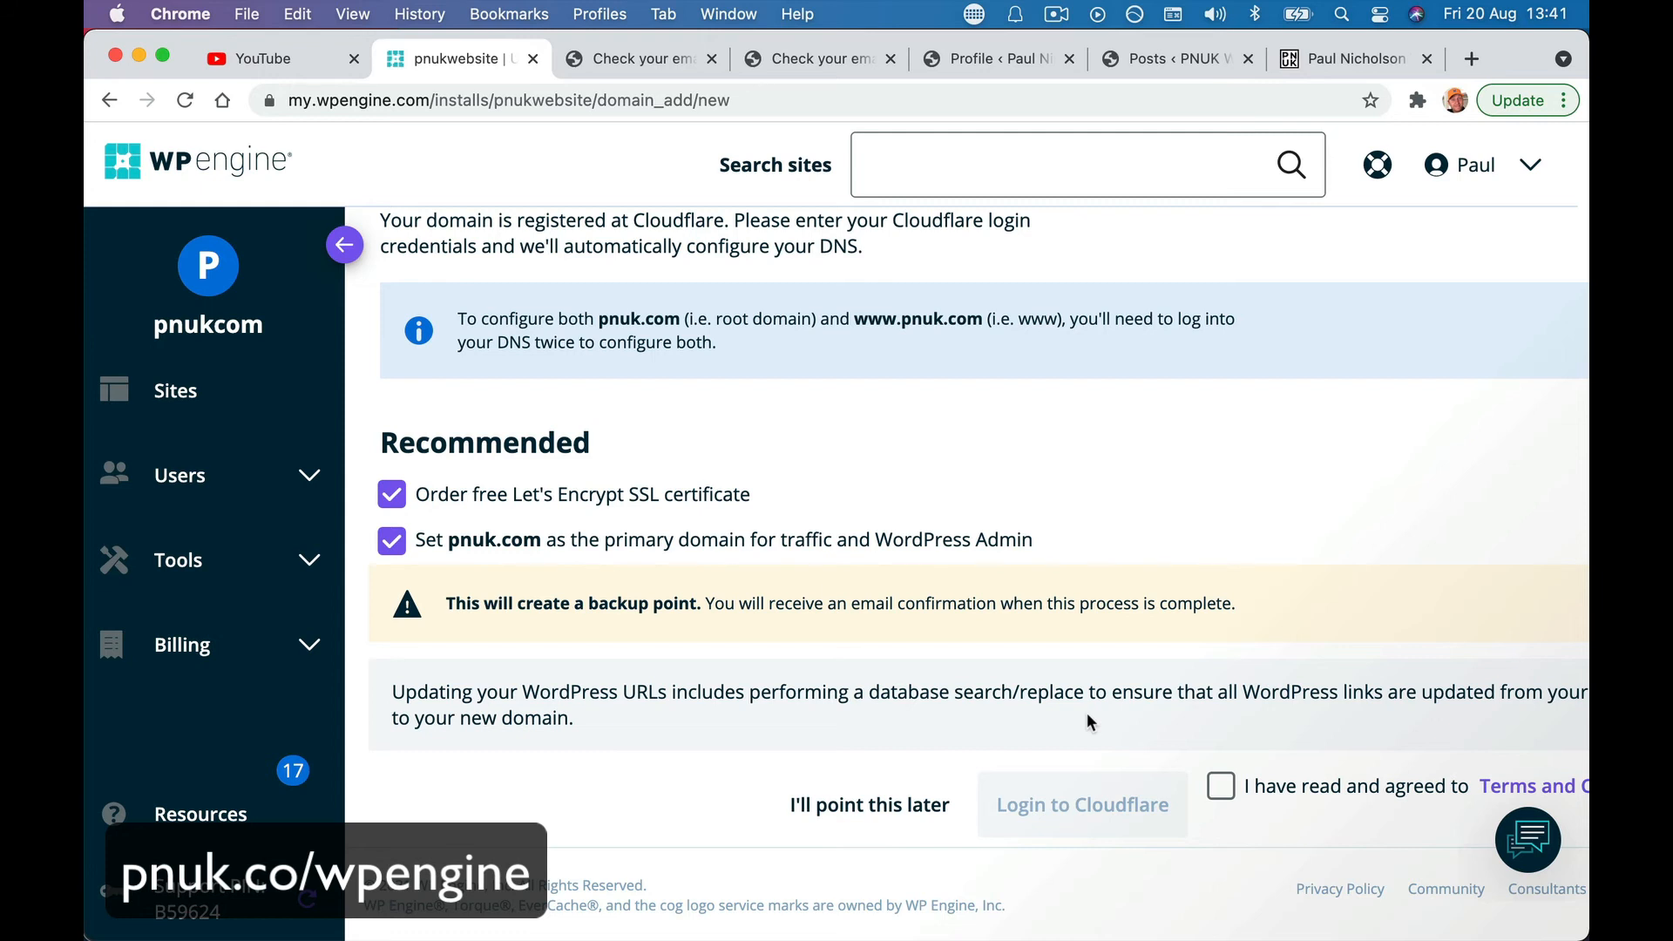
pyautogui.click(1221, 786)
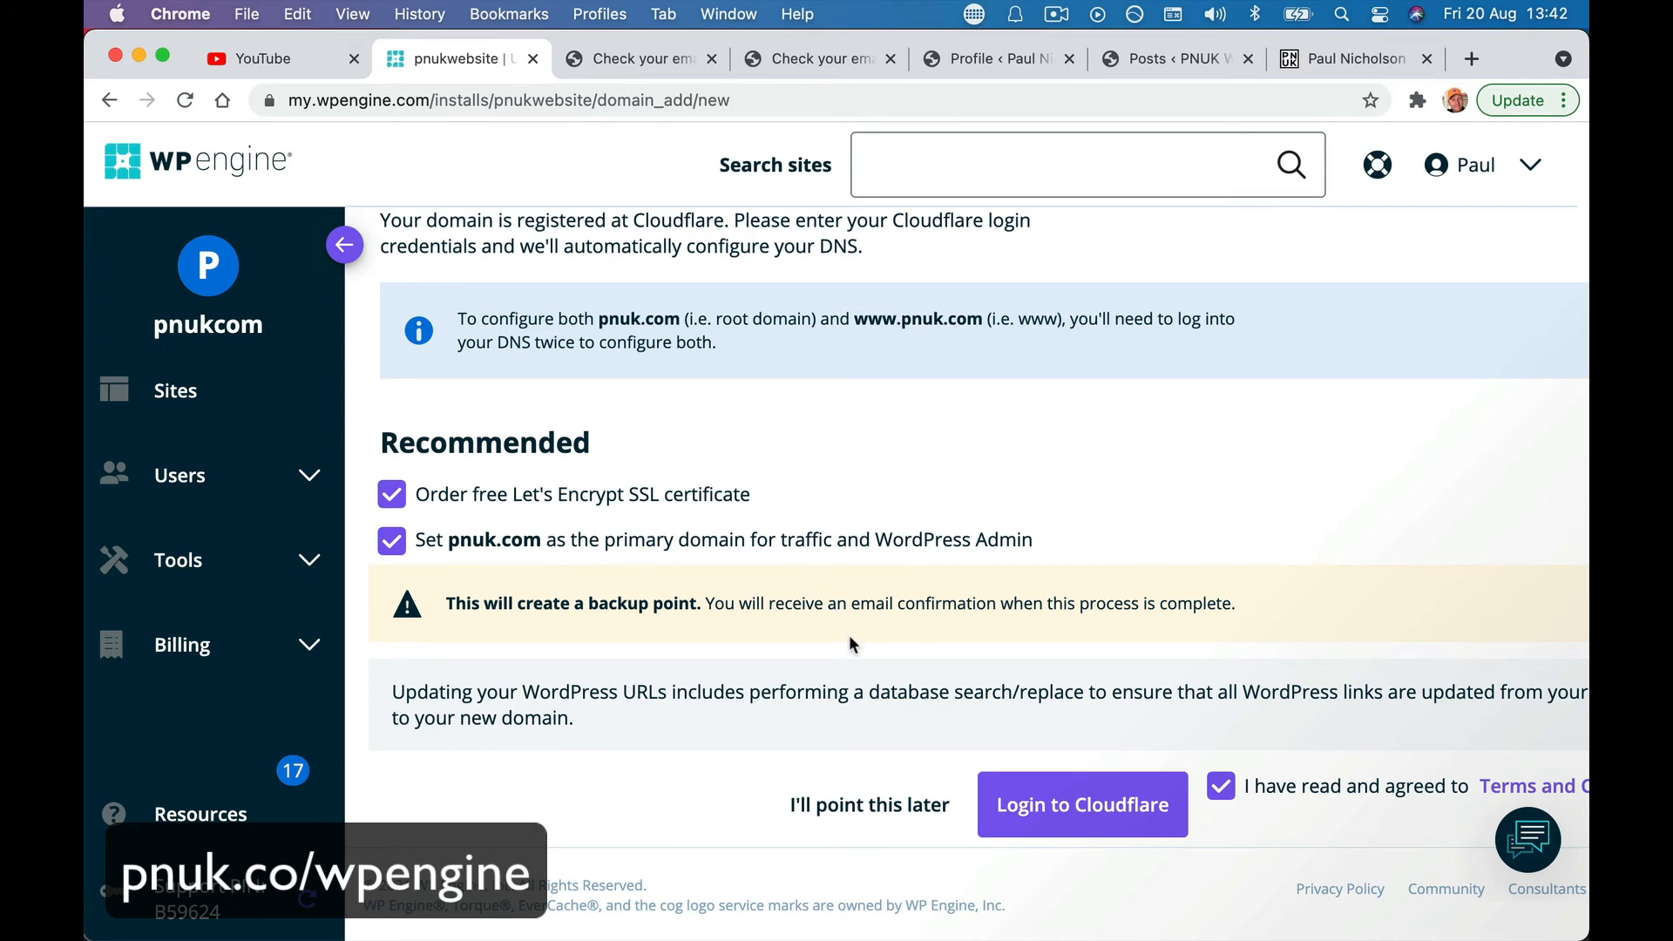
pyautogui.click(1085, 828)
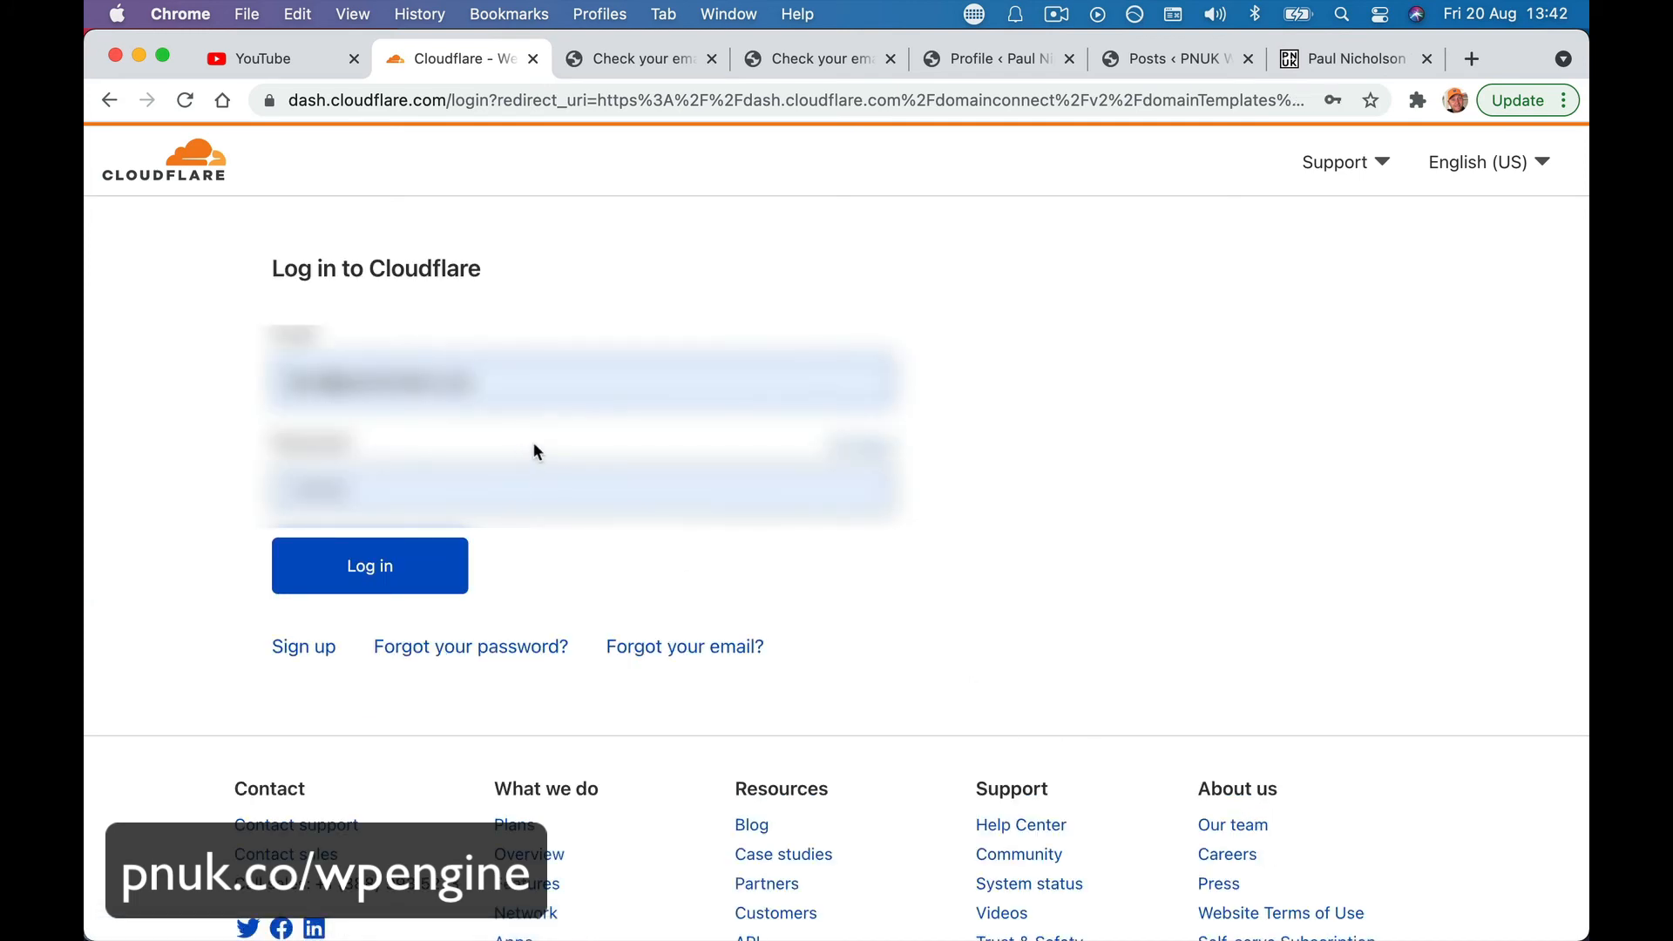
# - Sign in to Cloudflare and authorize the proxied A record 35.189.69.242 for pnuk.com
pyautogui.click(405, 571)
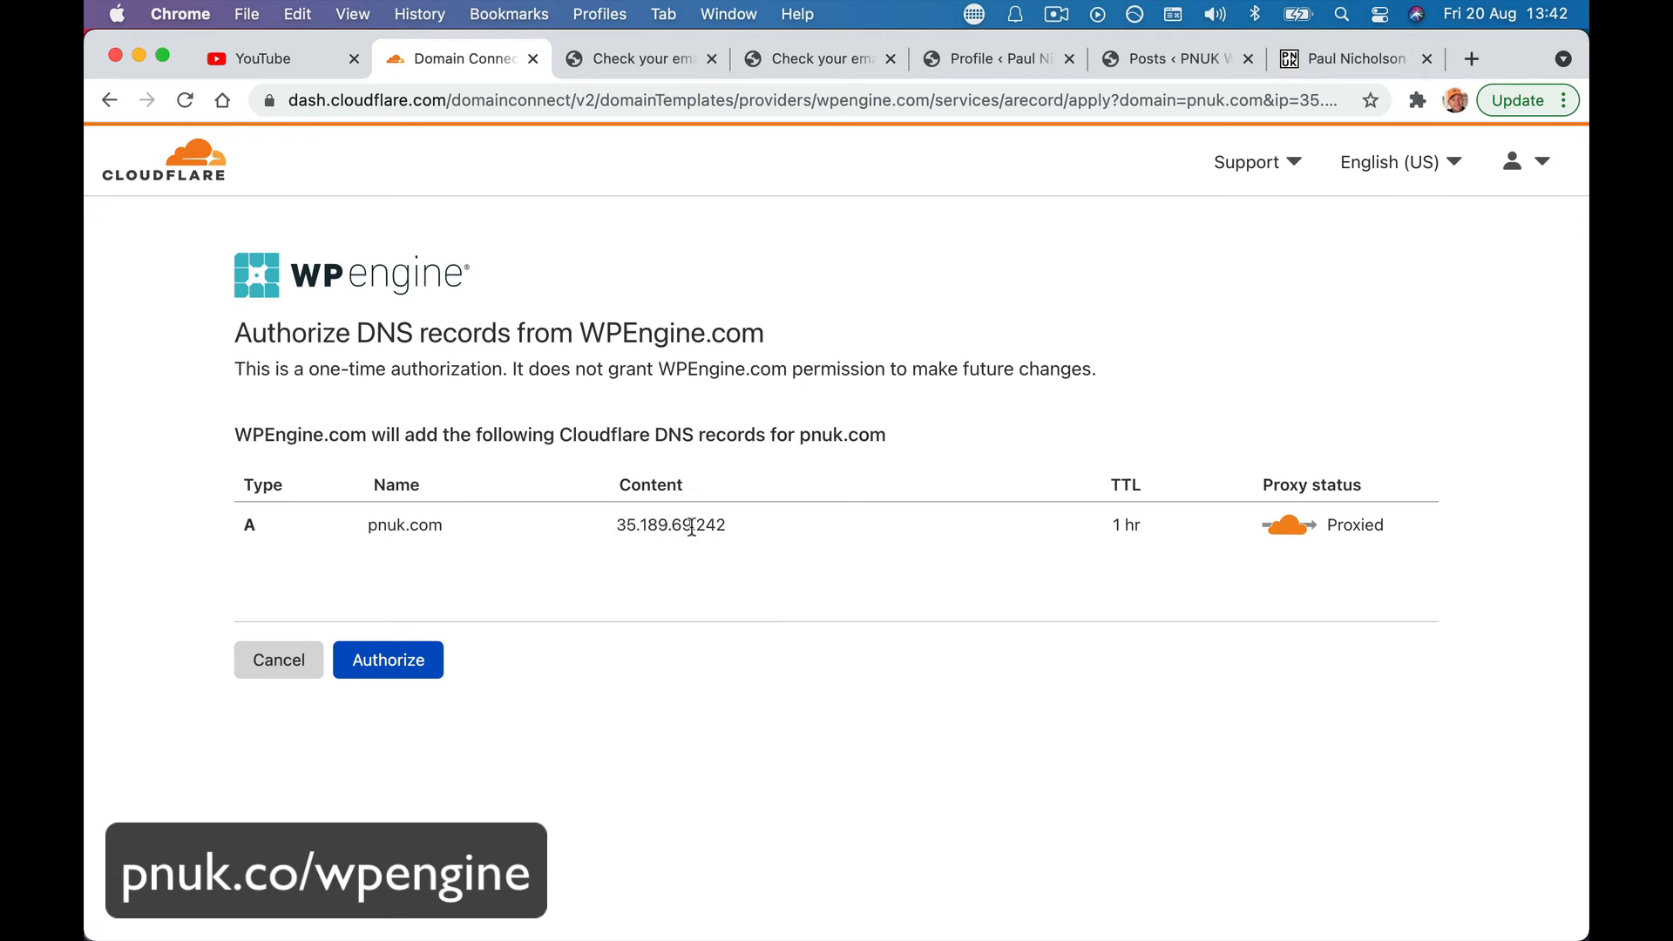
pyautogui.click(411, 660)
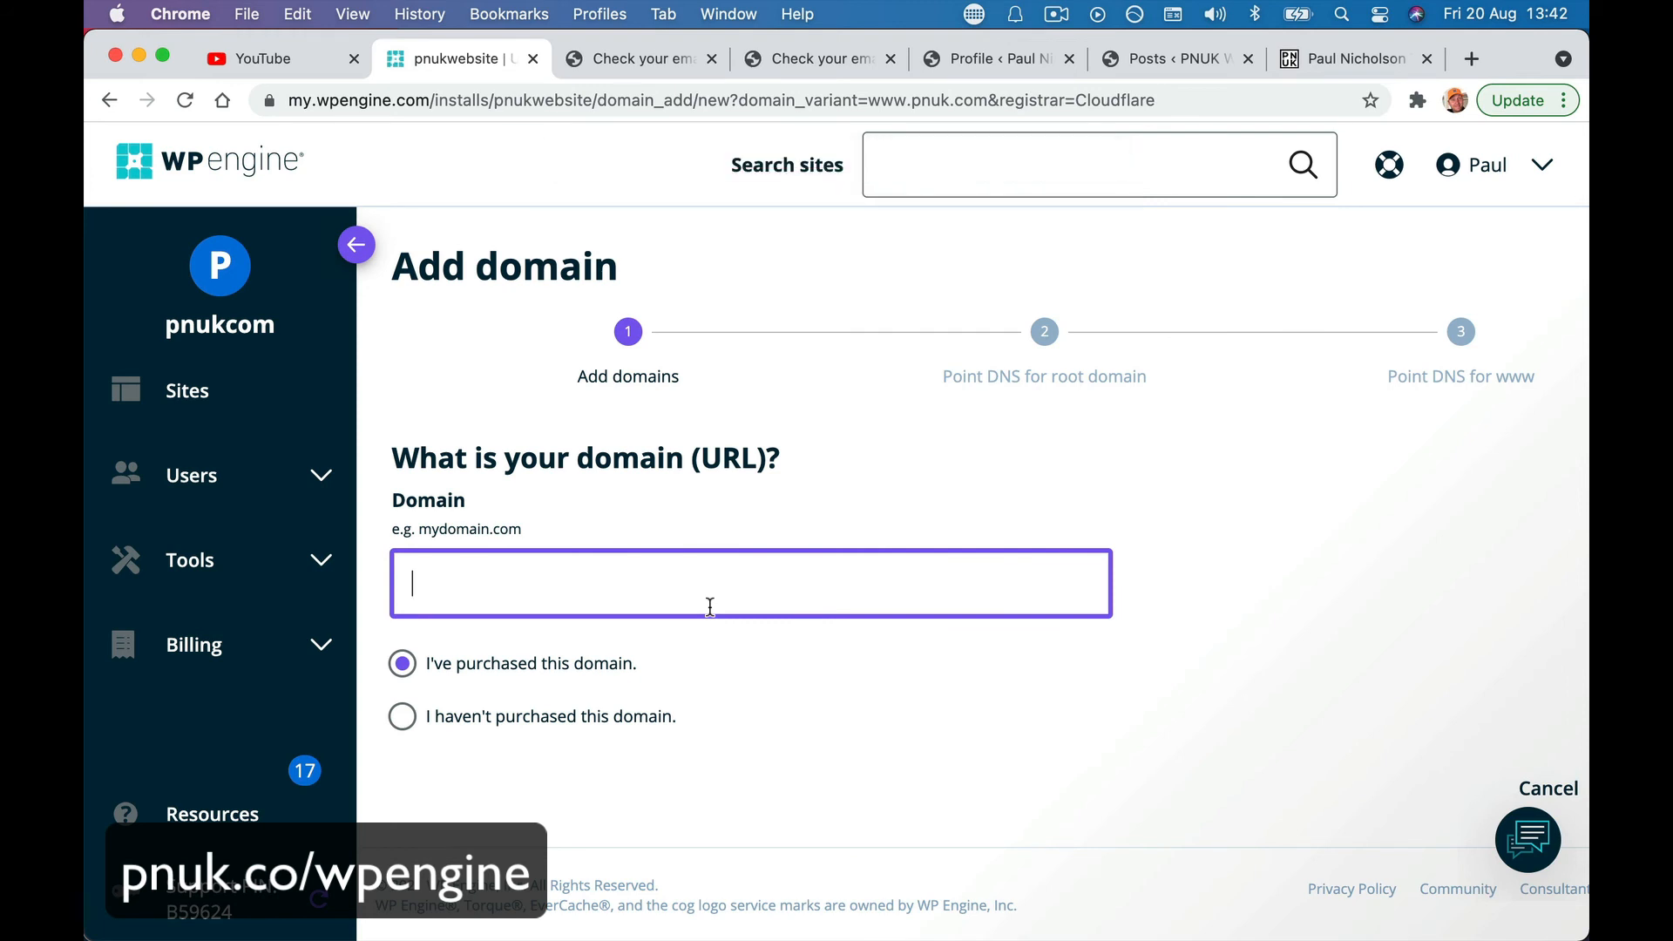
# - Resubmit pnuk.com as the domain, hit the 'already configured' error, and go back to Sites
pyautogui.write('pnuk.com')
pyautogui.press('Tab')
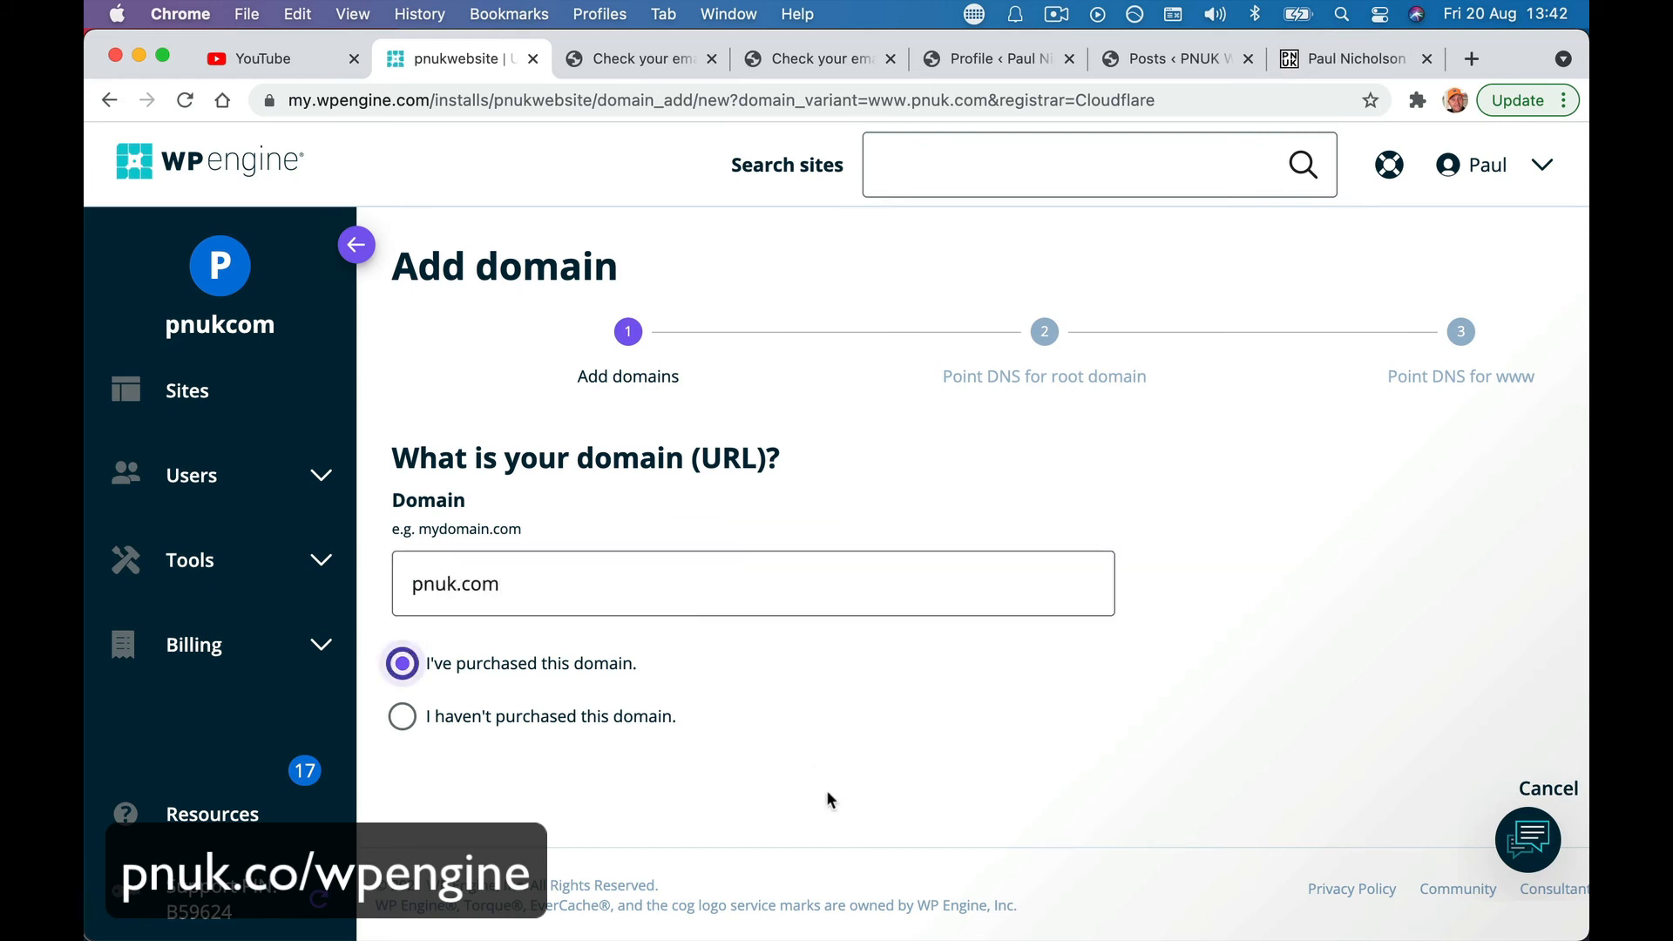
pyautogui.click(702, 598)
pyautogui.press('Return')
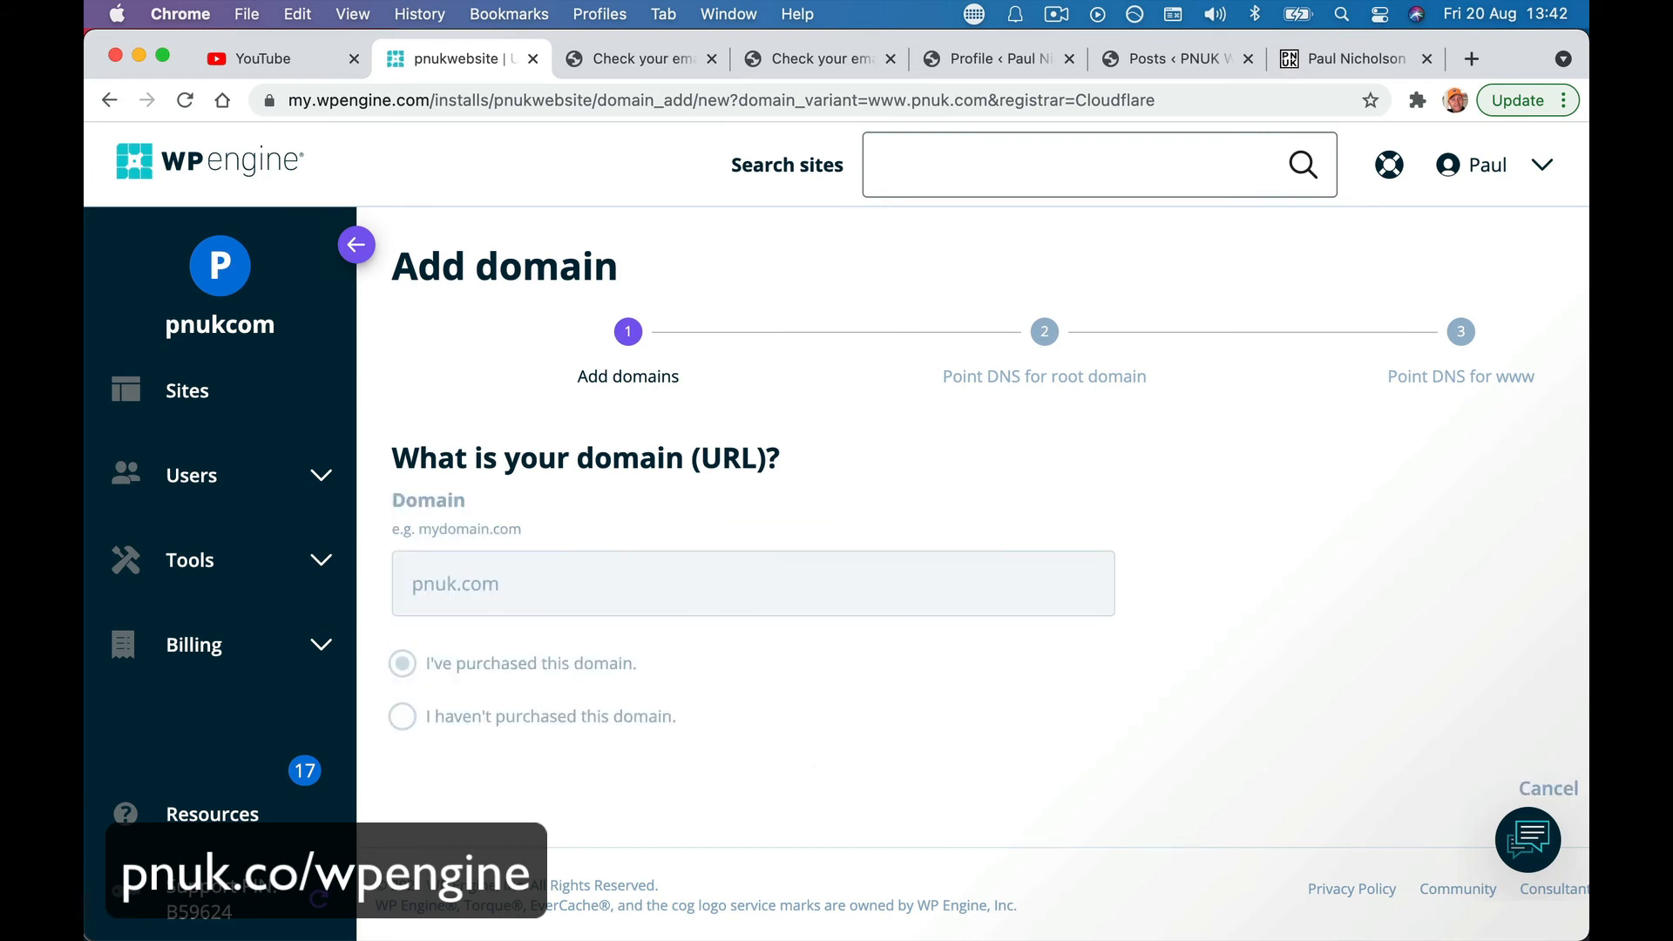
pyautogui.hscroll(3, 1058, 792)
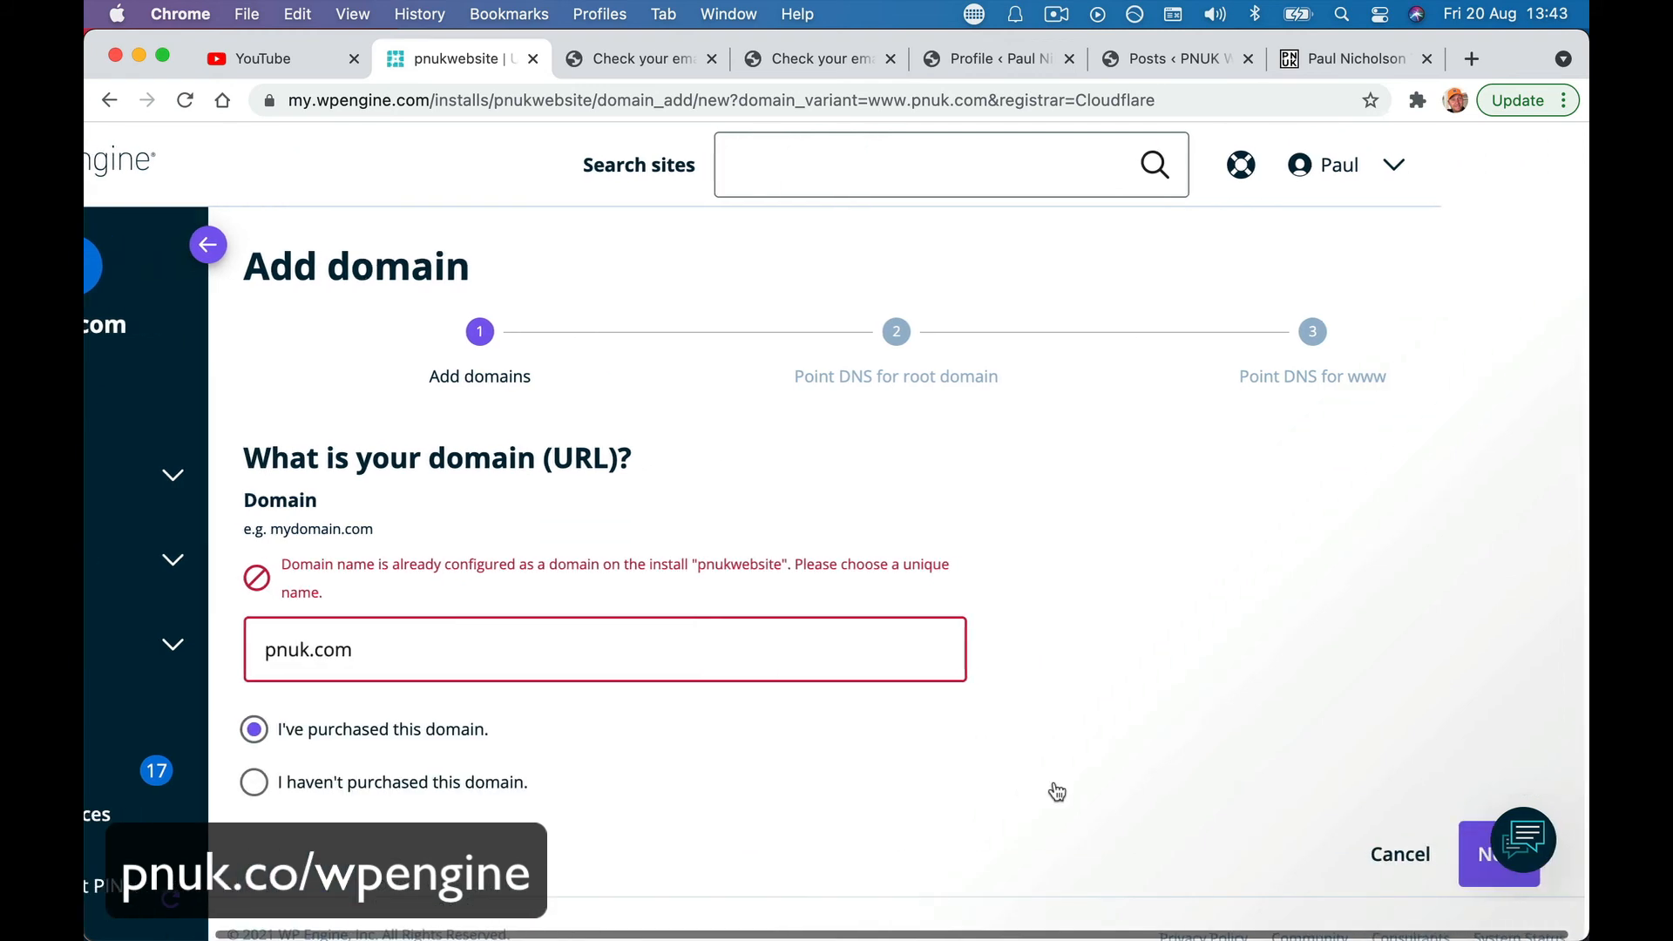
pyautogui.scroll(-1, 1058, 791)
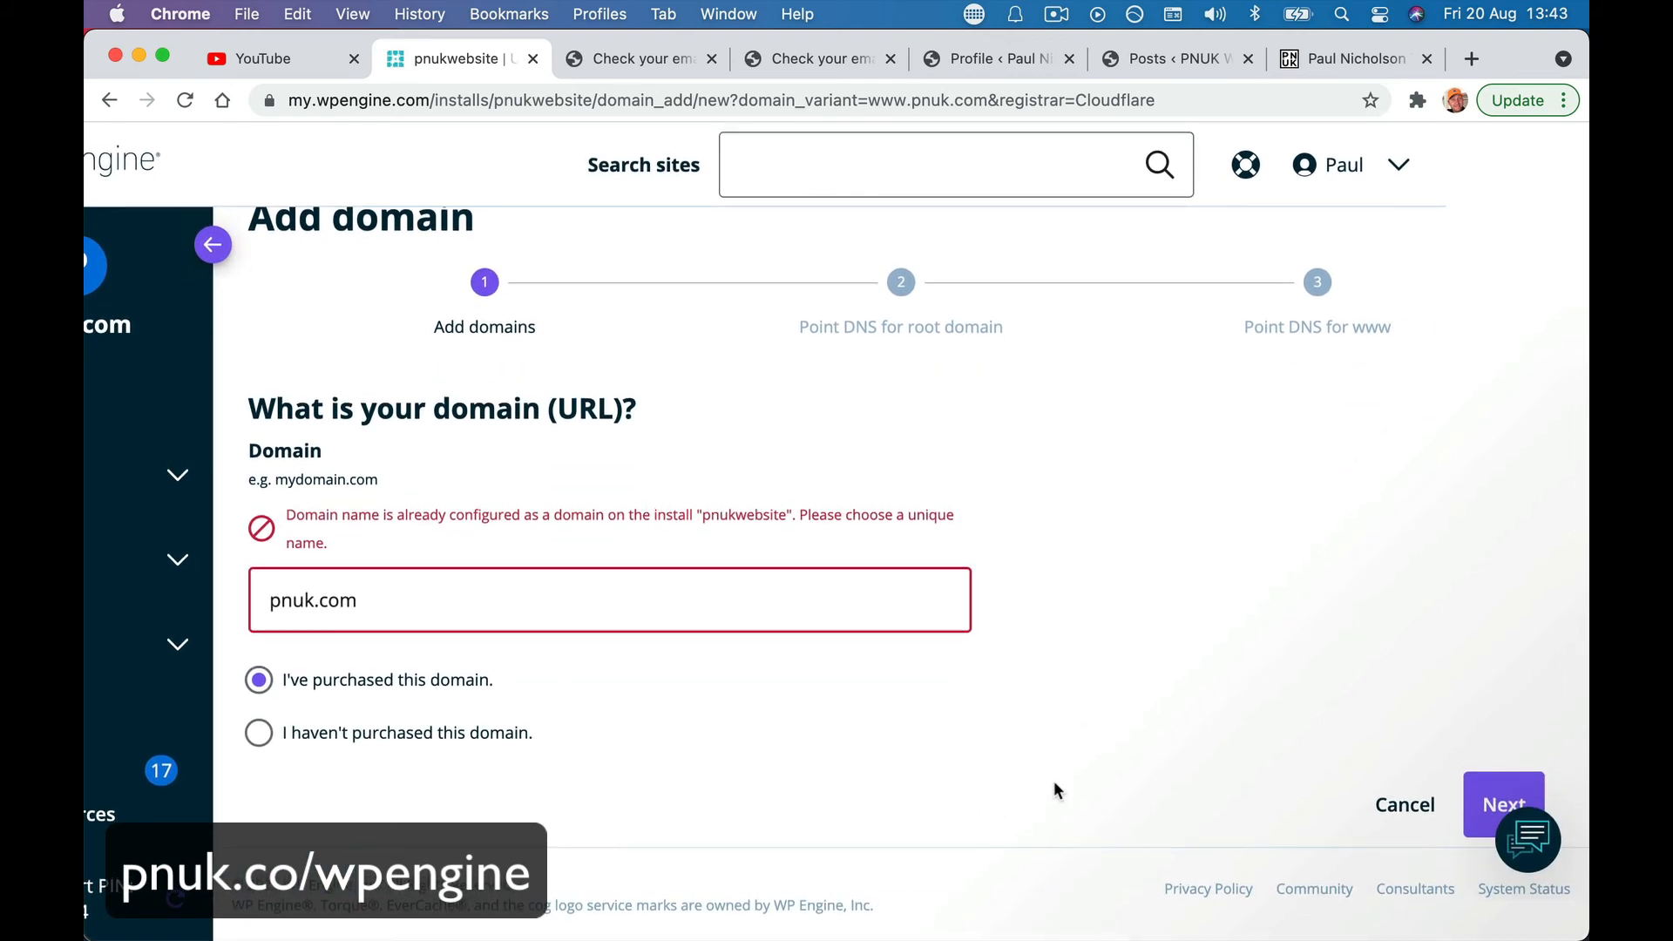
pyautogui.hscroll(-1, 1054, 784)
pyautogui.hscroll(1, 1055, 784)
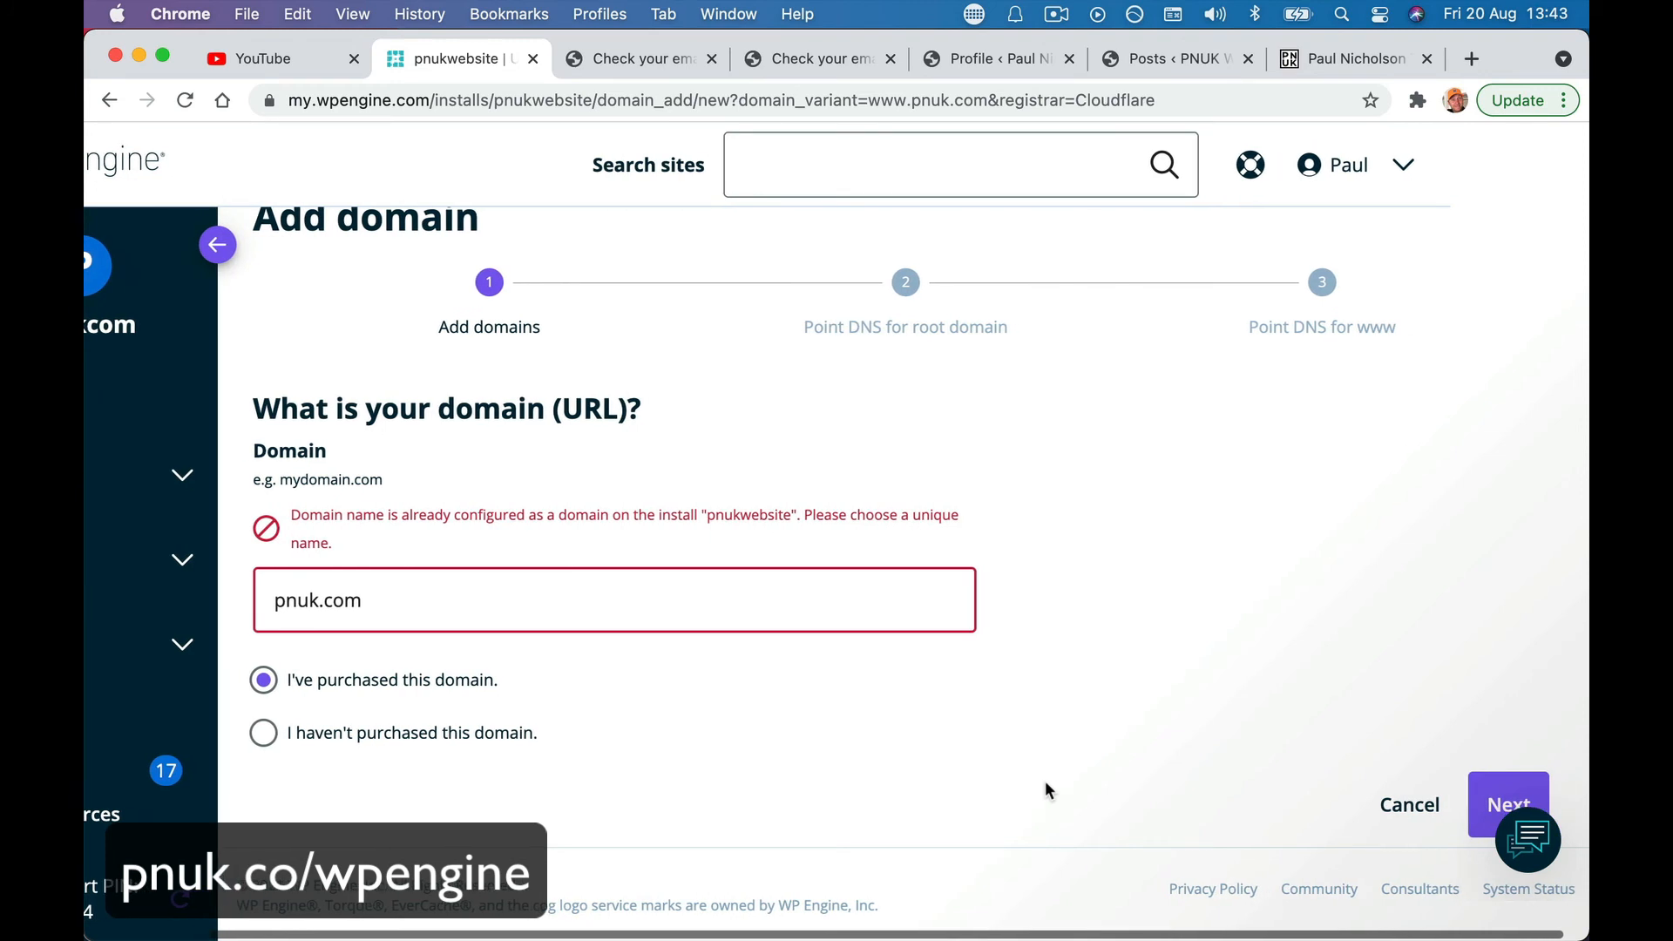
pyautogui.hscroll(-3, 655, 622)
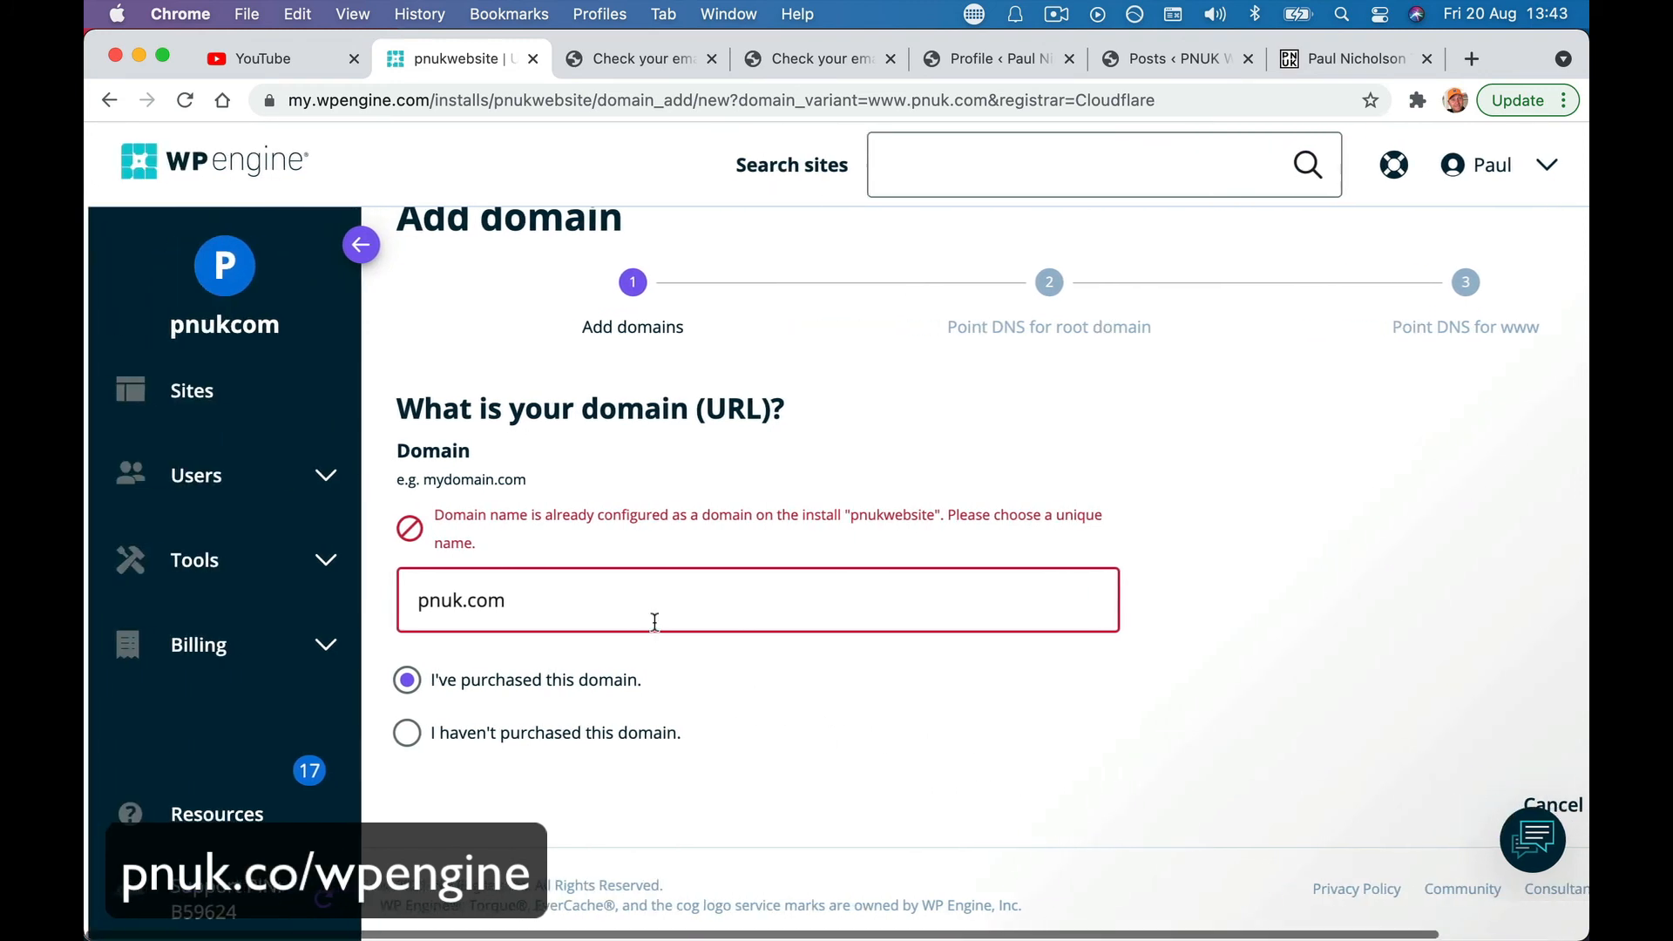
pyautogui.click(277, 431)
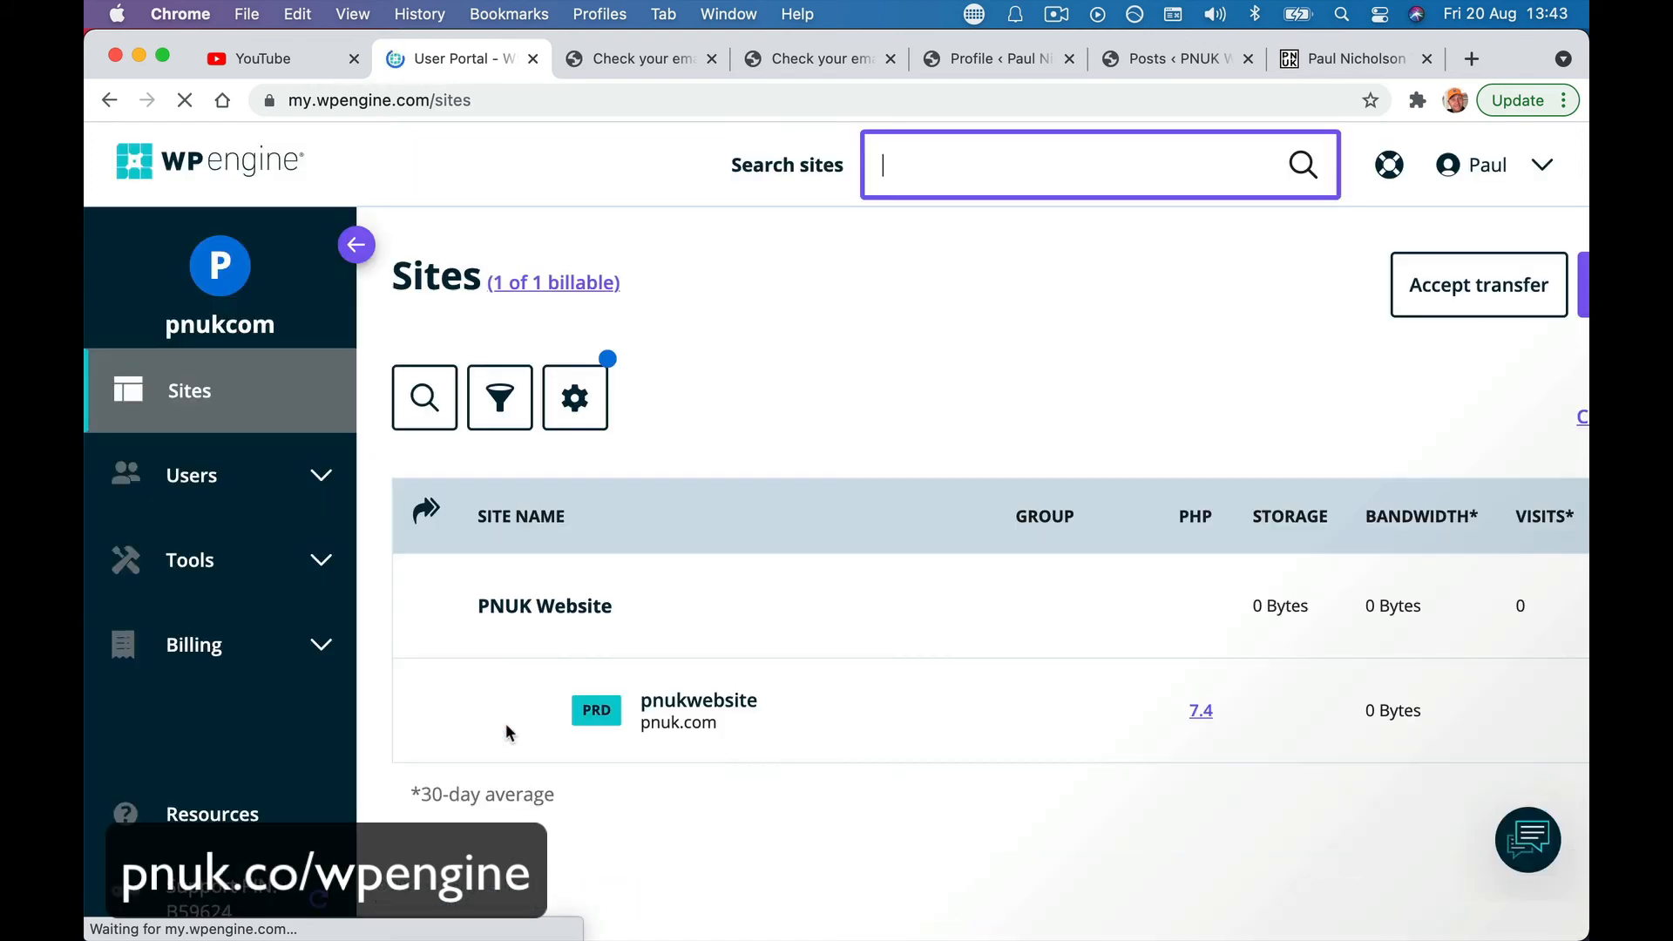
# - Open pnukwebsite's Domains settings and launch Domain Connect to point pnuk.com's DNS
pyautogui.click(693, 706)
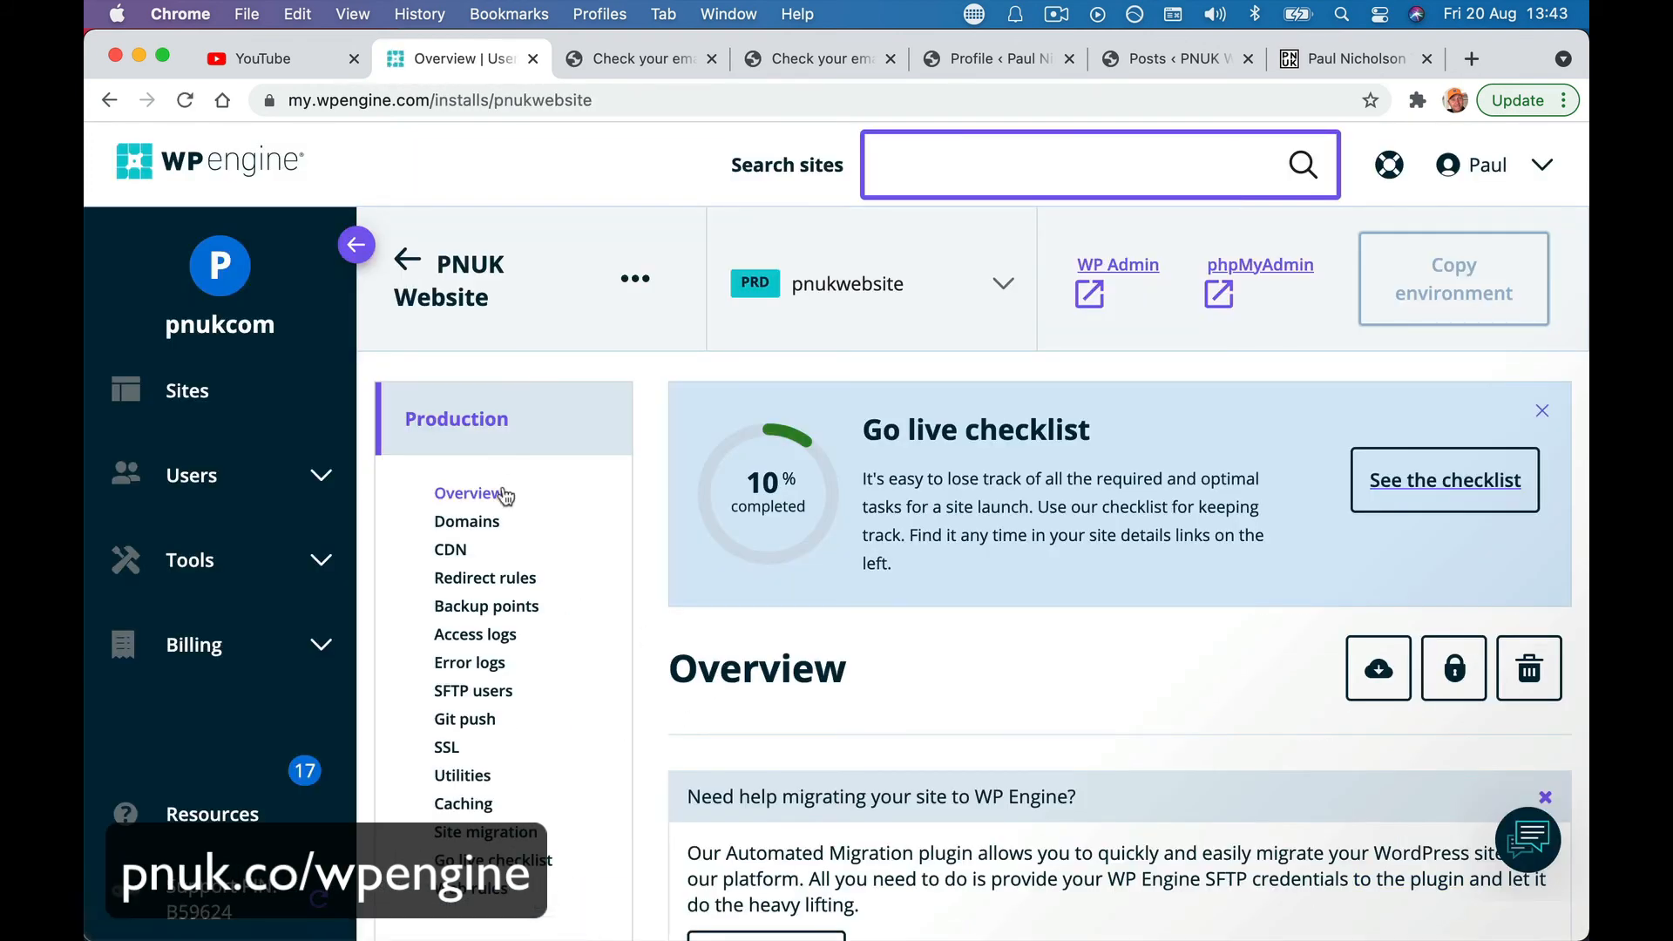
pyautogui.click(490, 521)
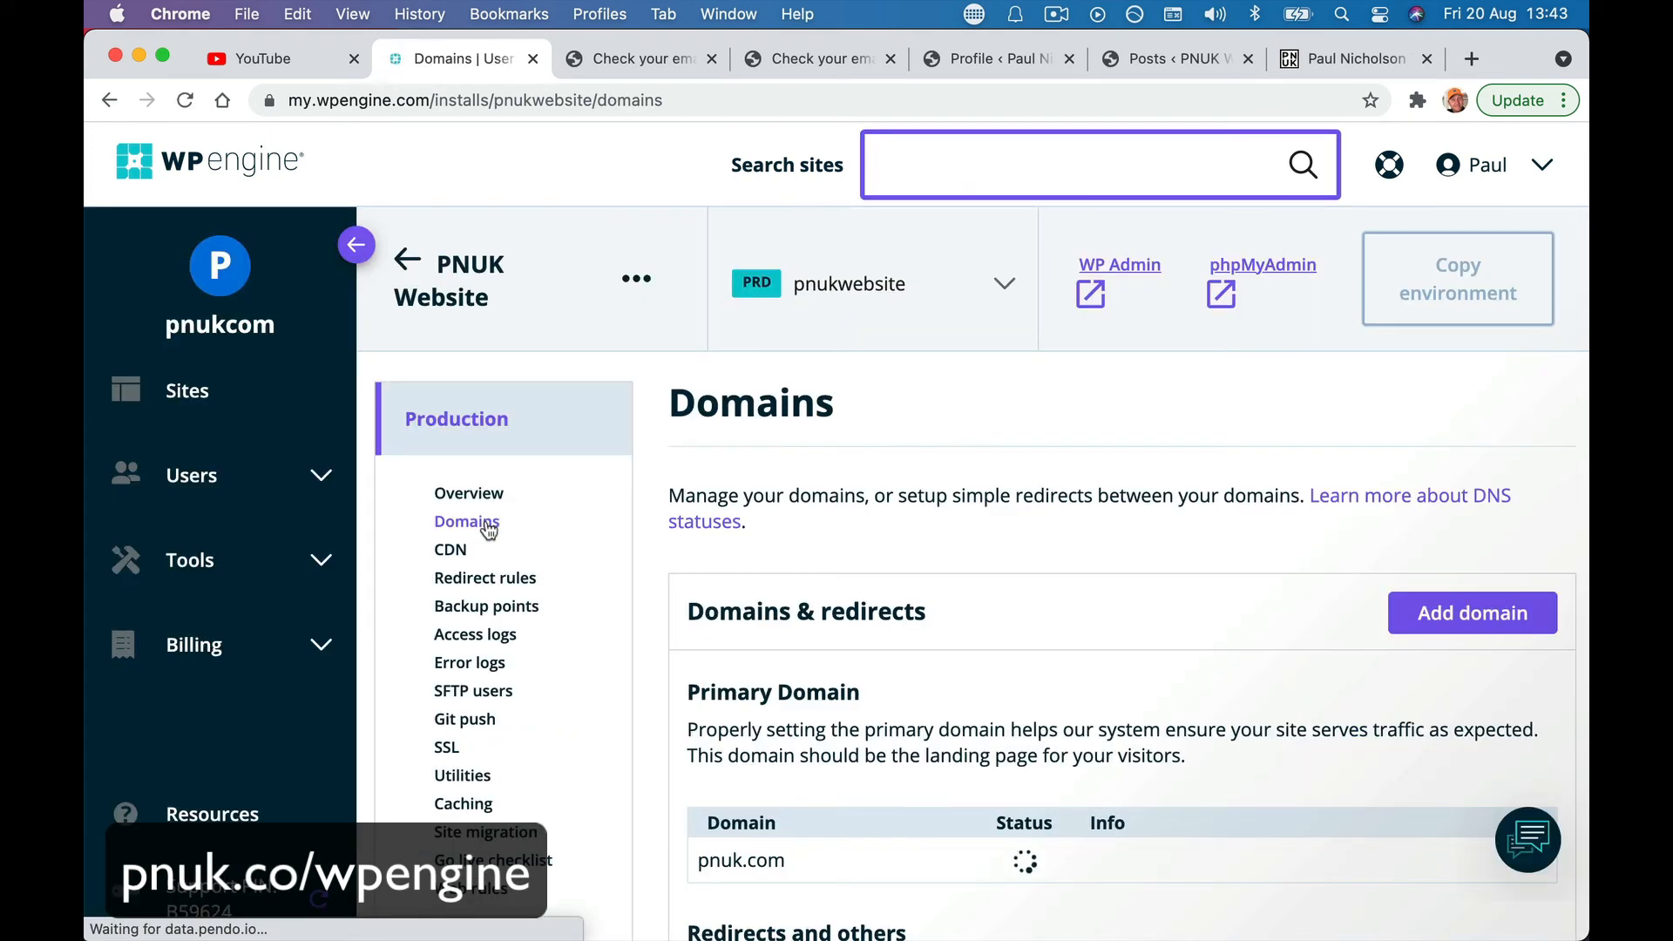
pyautogui.scroll(-2, 620, 777)
pyautogui.scroll(-2, 617, 767)
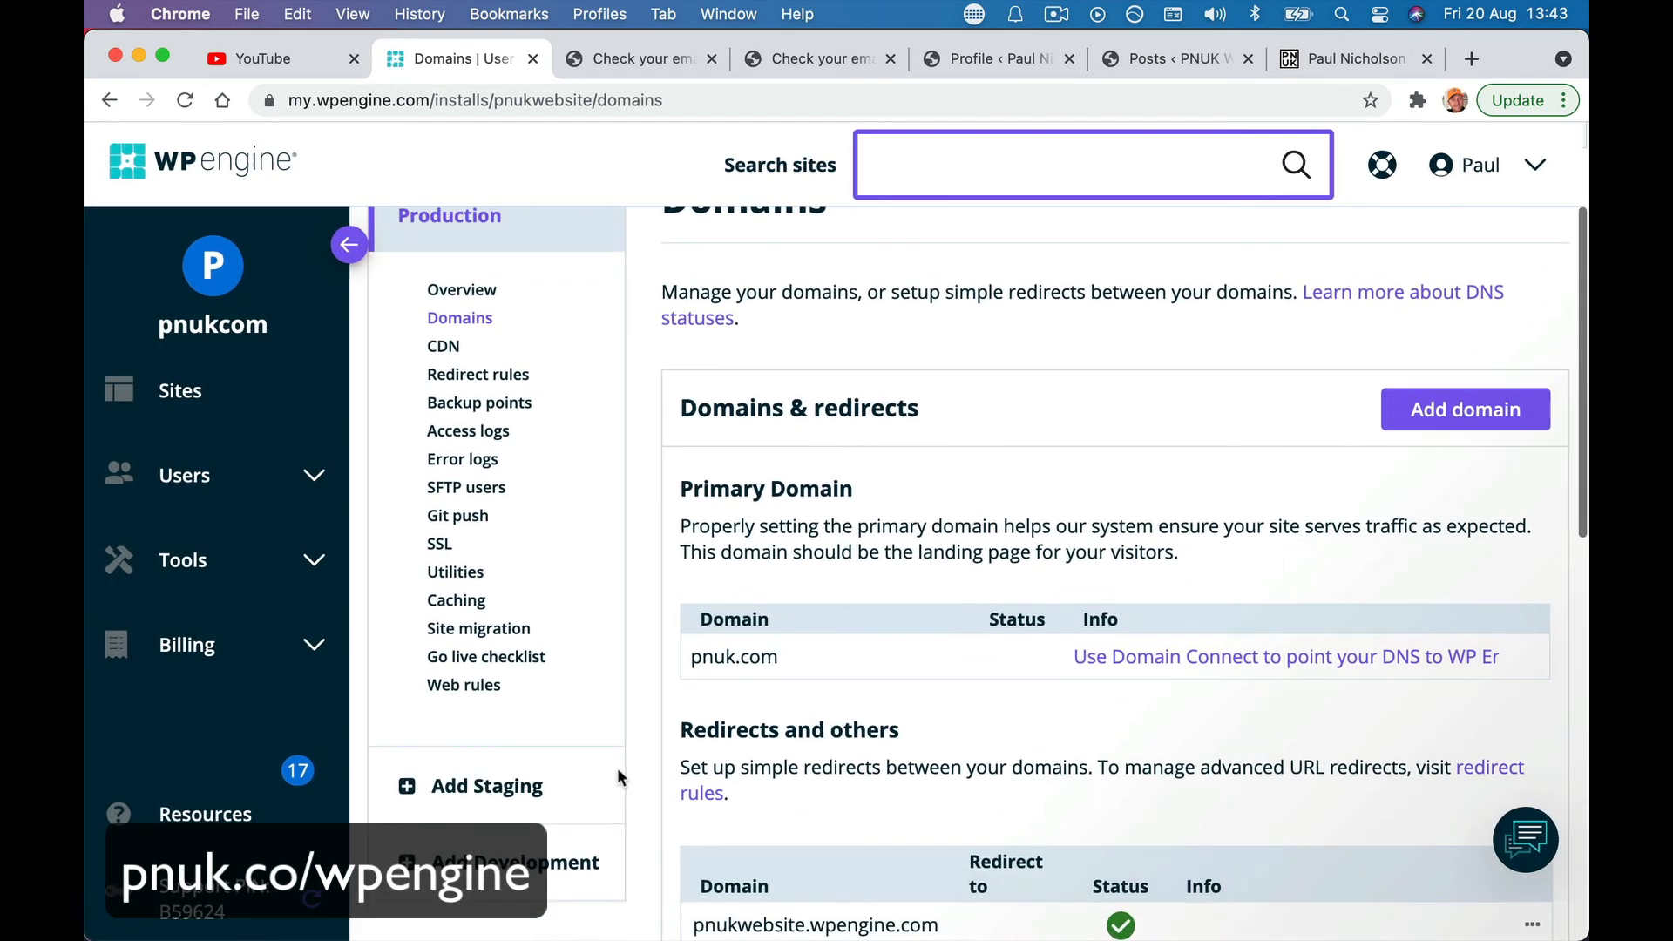
pyautogui.scroll(-5, 950, 809)
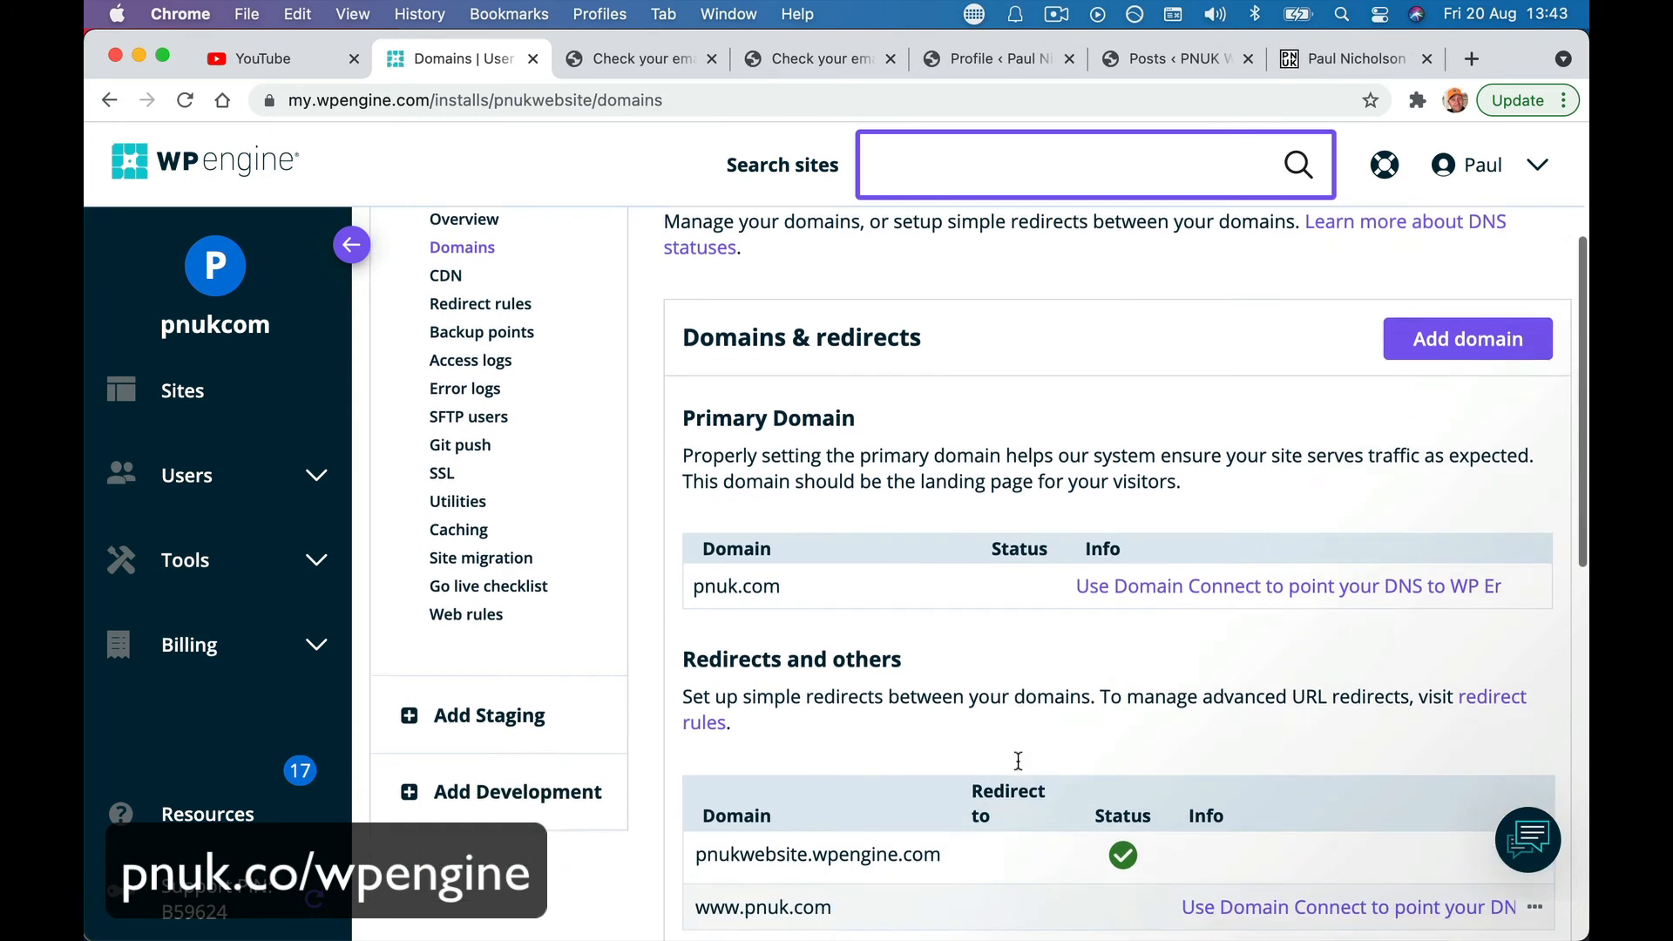
pyautogui.click(1163, 519)
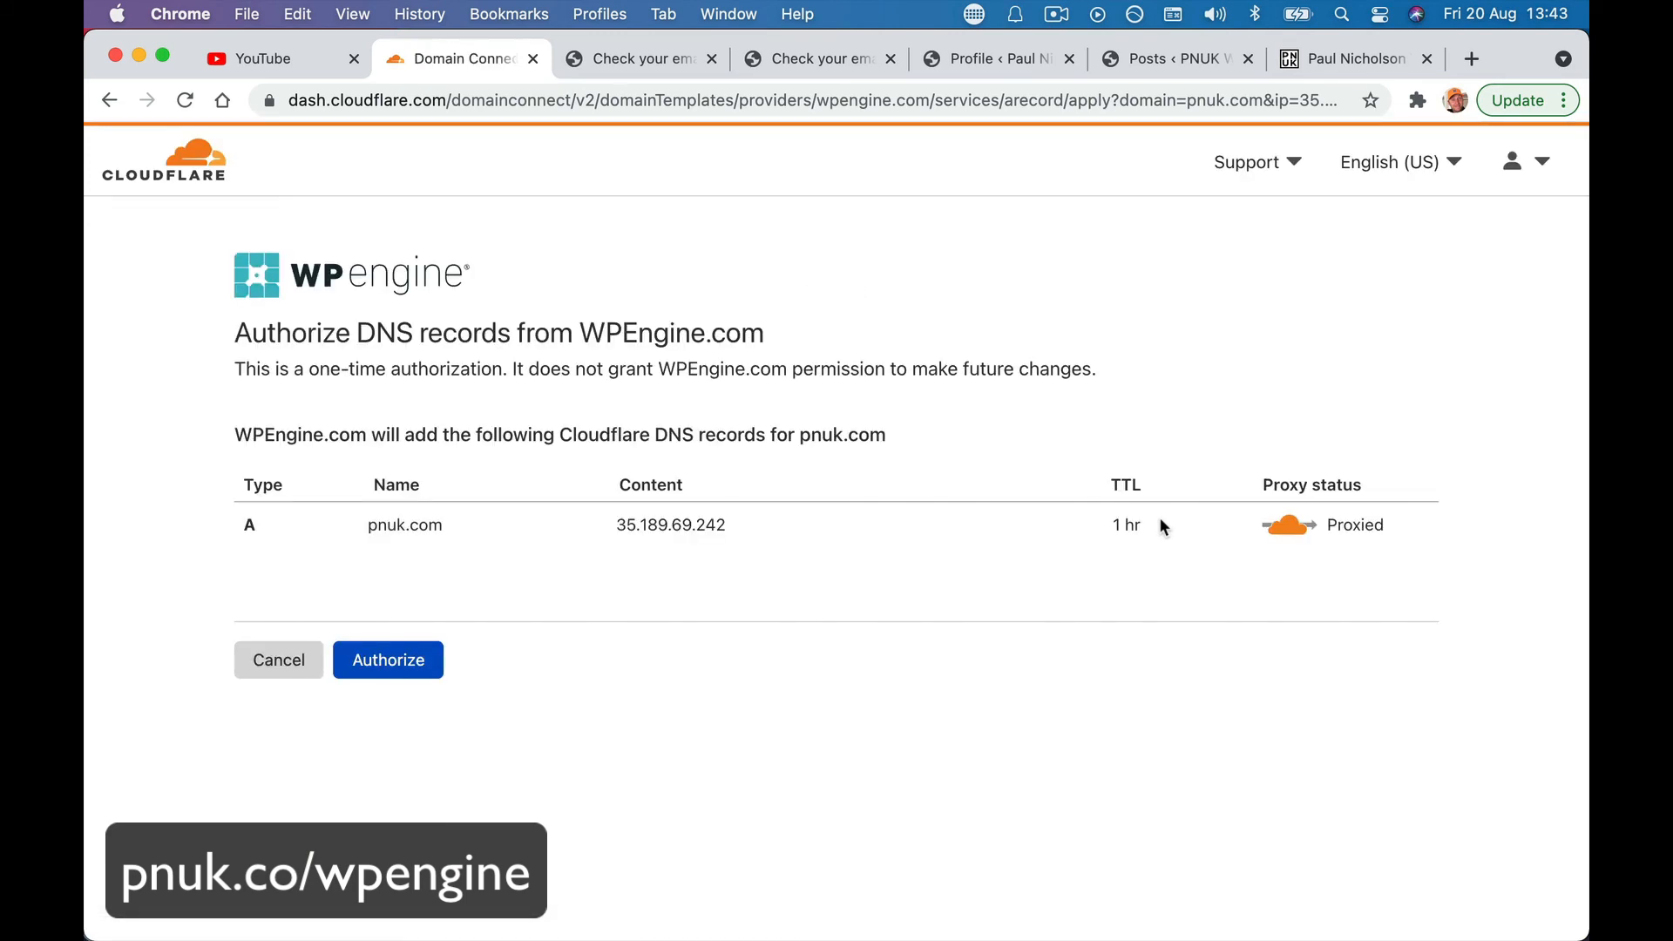
# - Authorize Cloudflare's proxied A record for pnuk.com pointing to 35.189.69.242
pyautogui.click(439, 676)
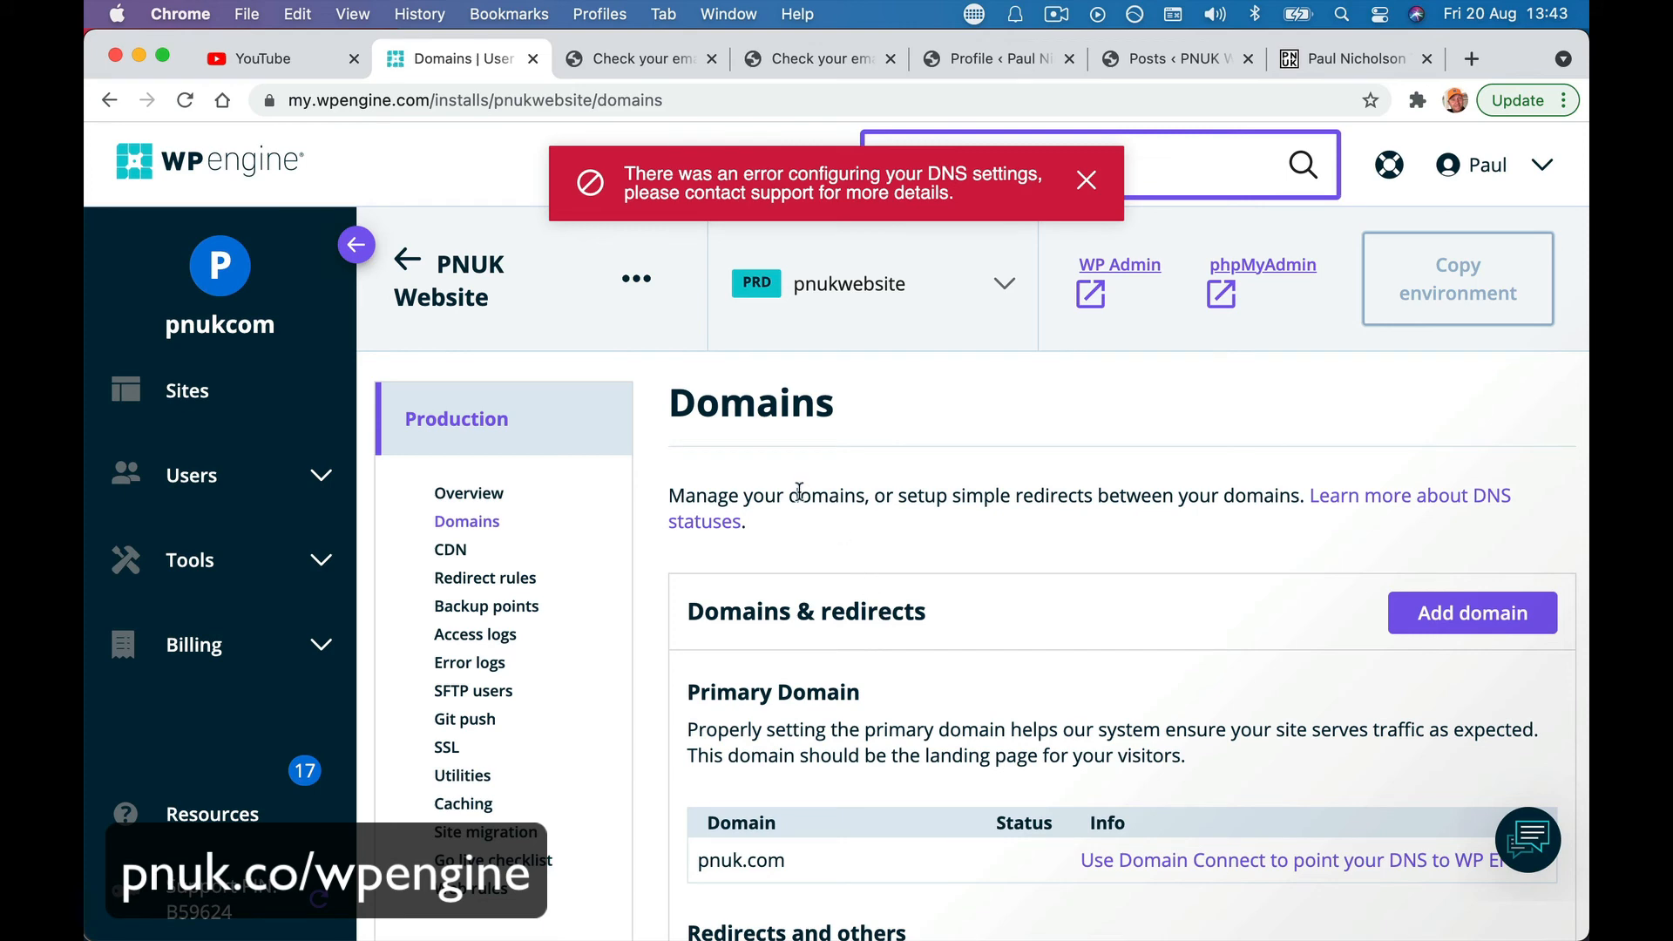
# - Look over pnukwebsite's Overview environment stats, then return to its Domains page
pyautogui.scroll(-2, 907, 595)
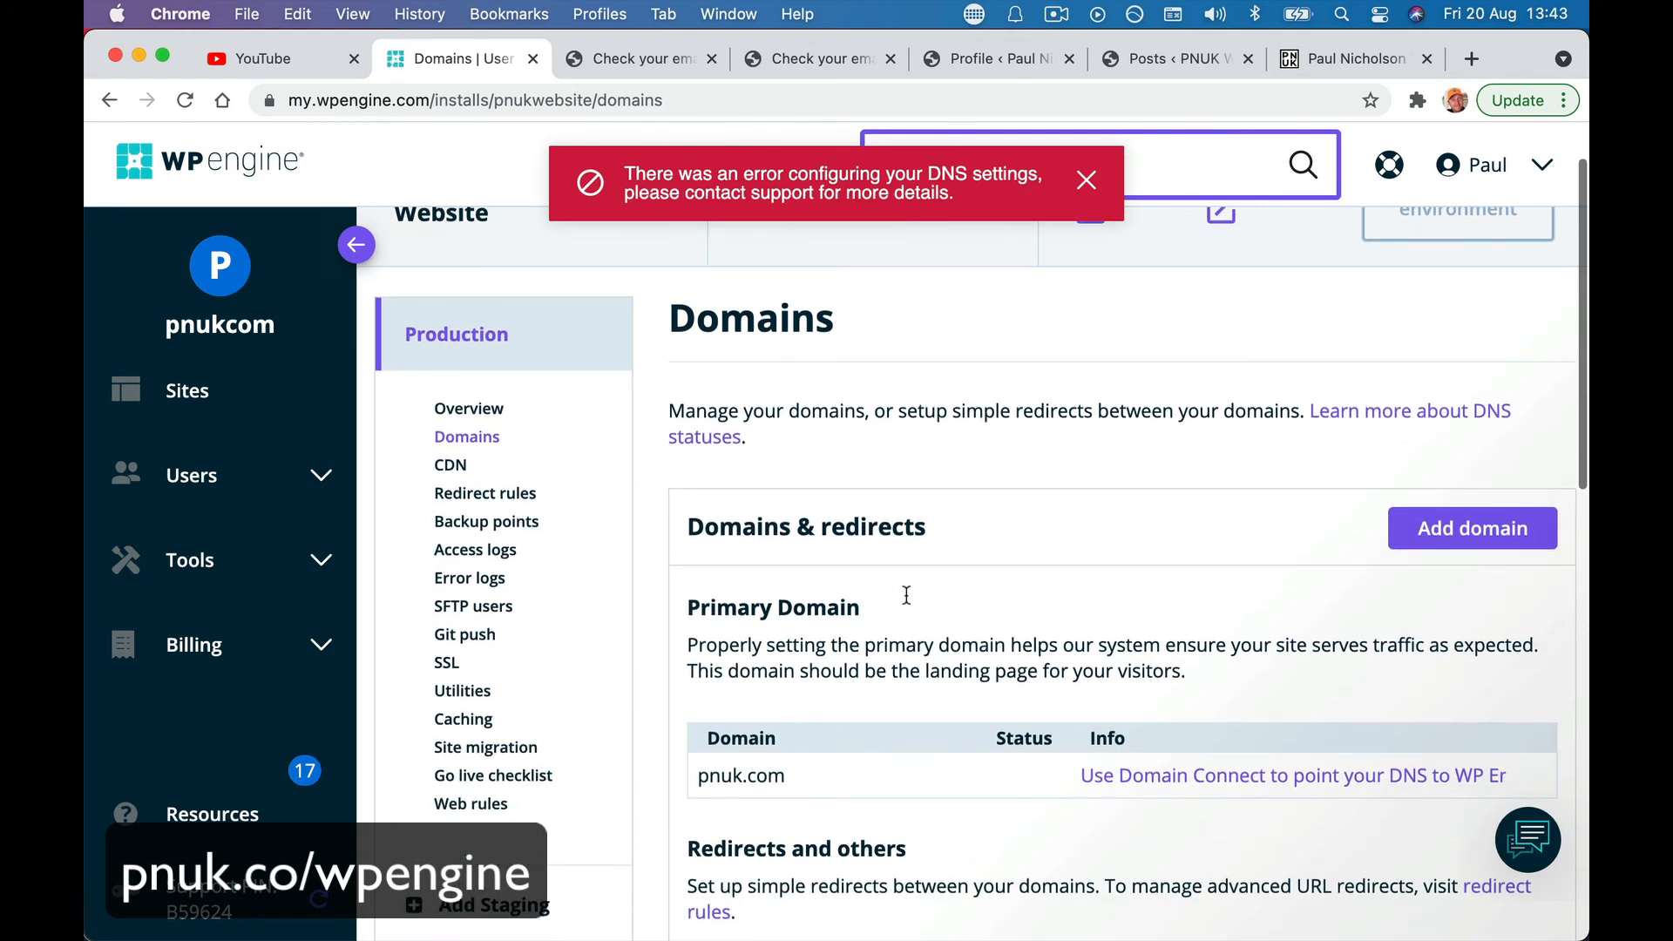
pyautogui.scroll(1, 907, 595)
pyautogui.click(516, 482)
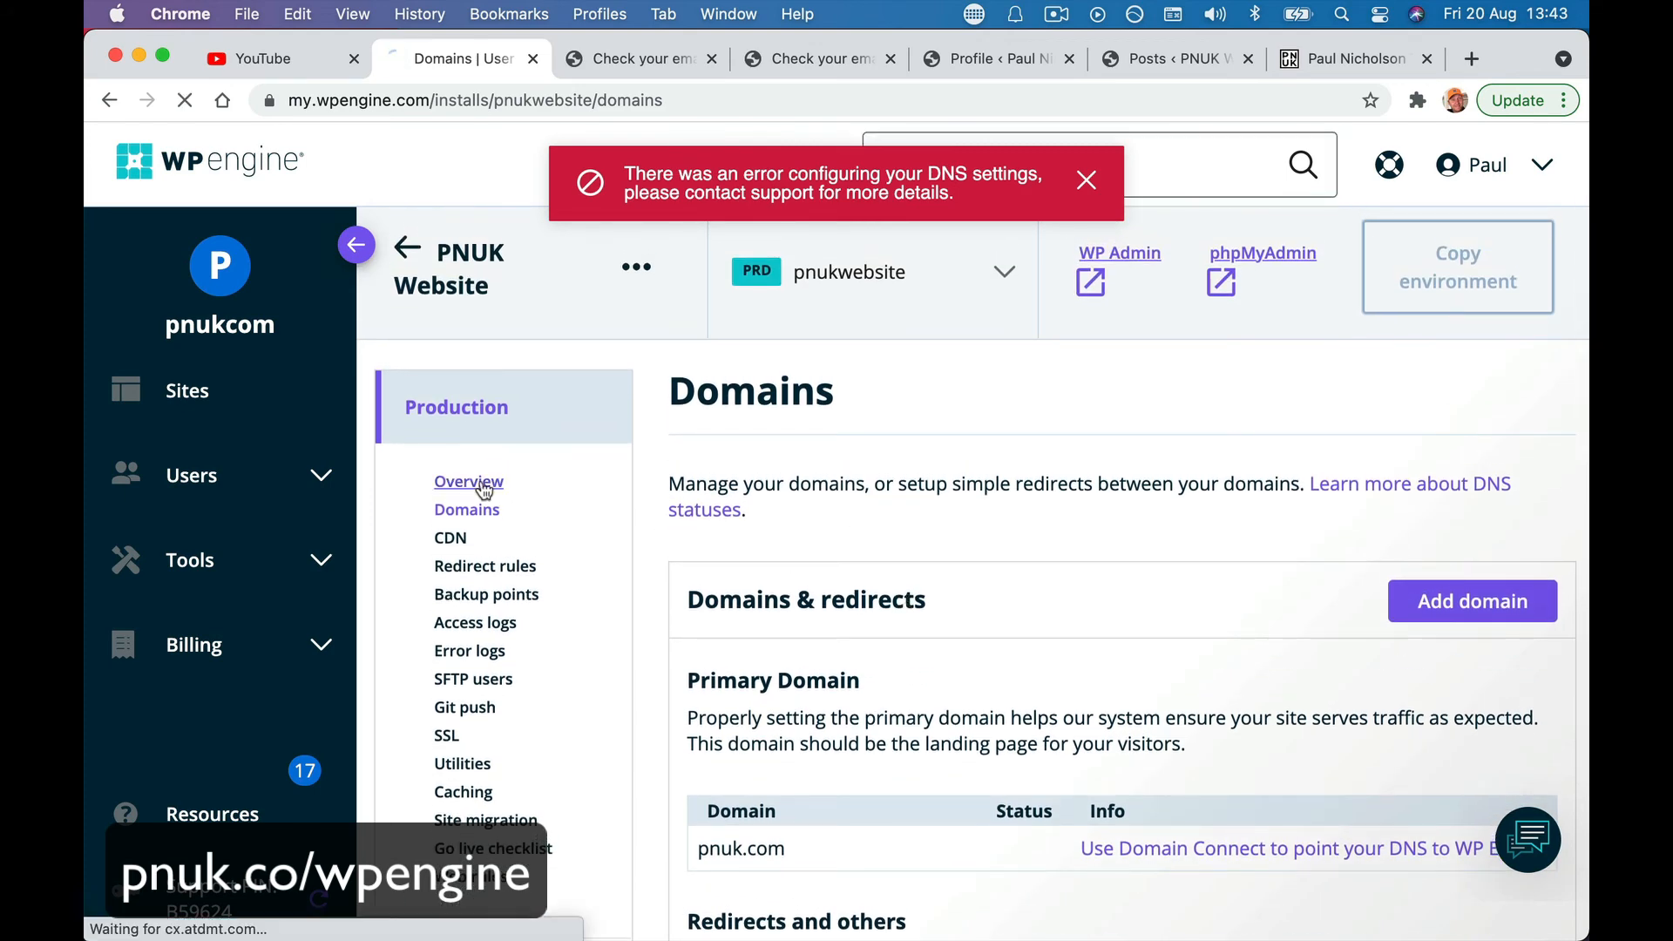
pyautogui.scroll(-5, 770, 536)
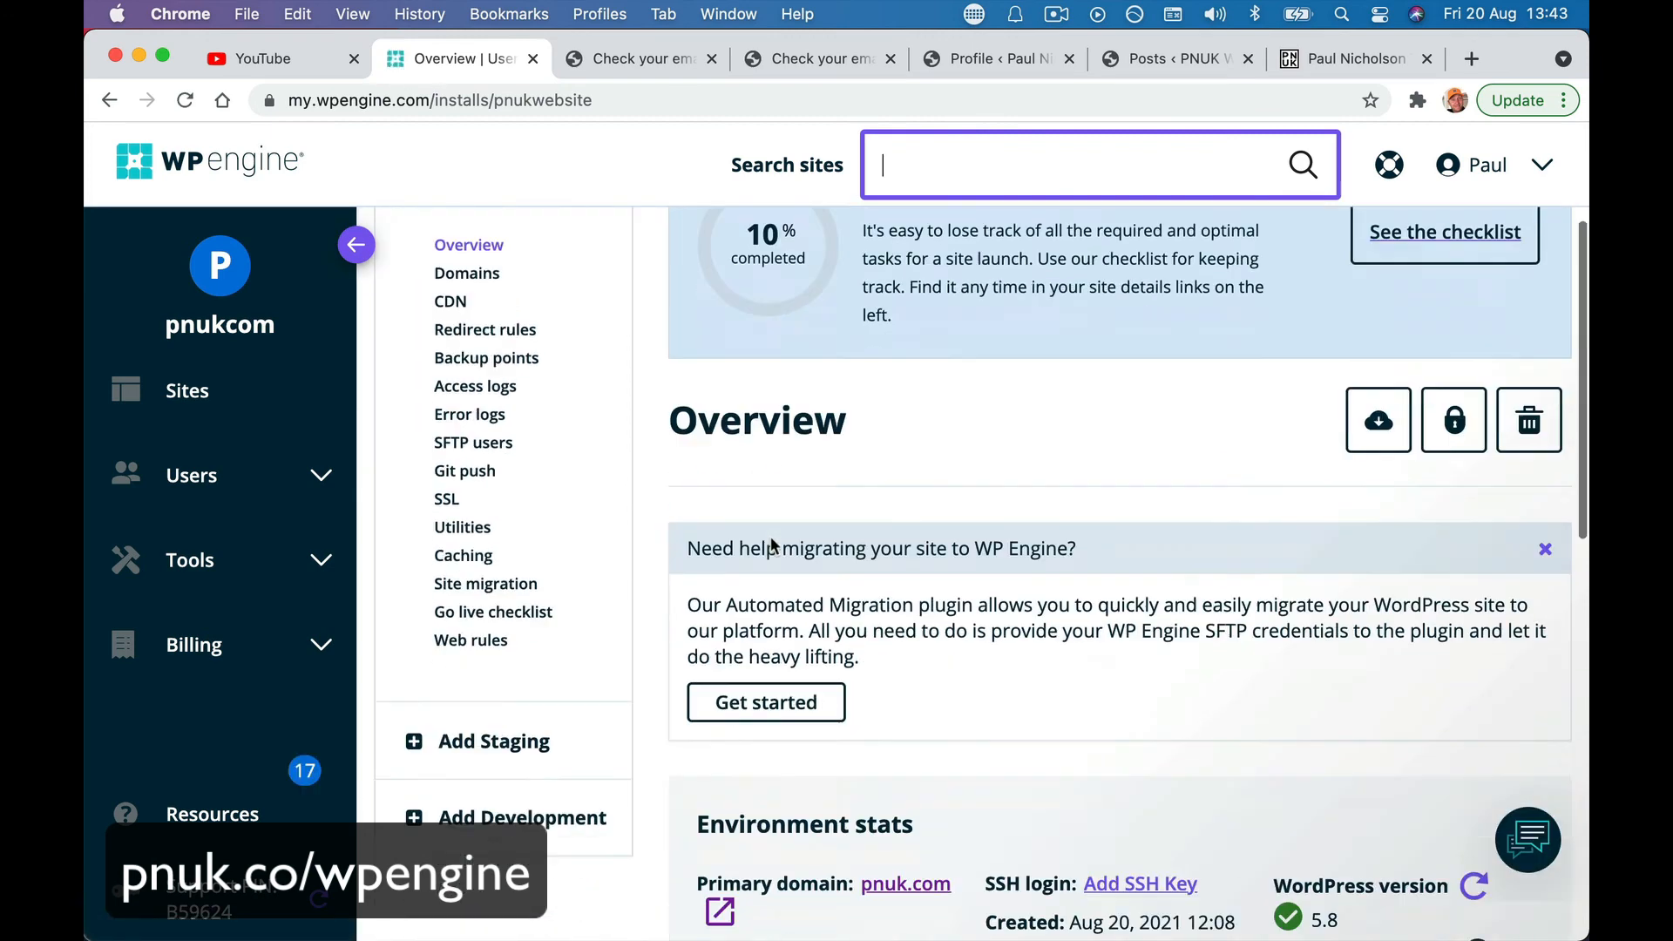
pyautogui.scroll(-1, 770, 536)
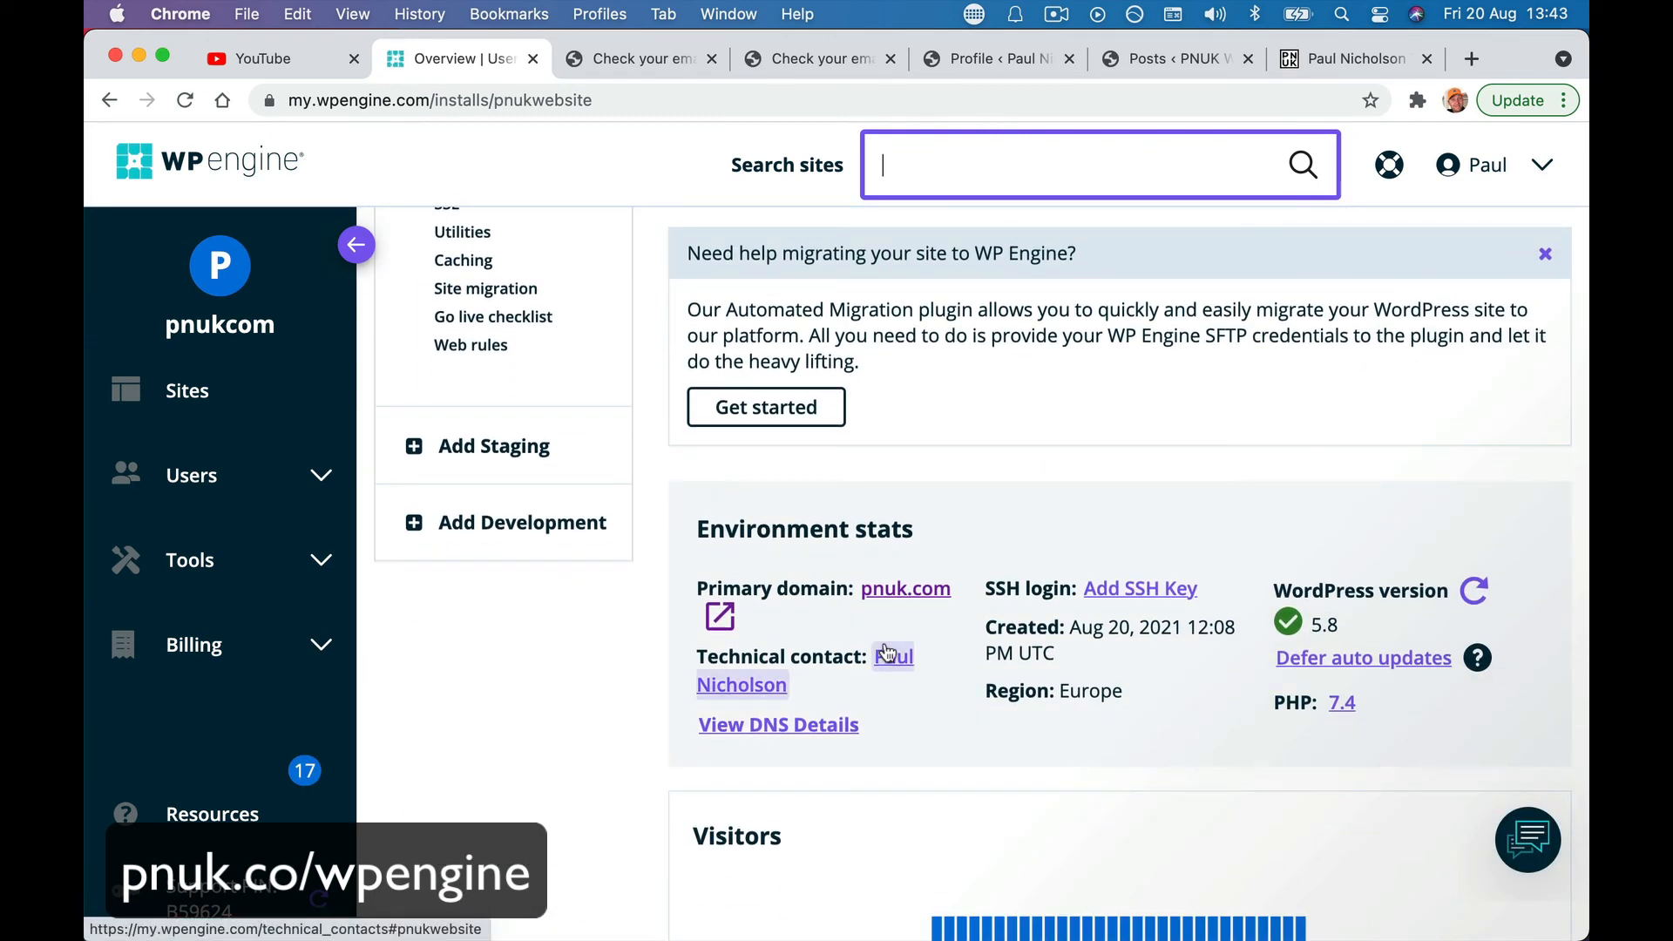
pyautogui.scroll(-8, 886, 654)
pyautogui.scroll(10, 886, 652)
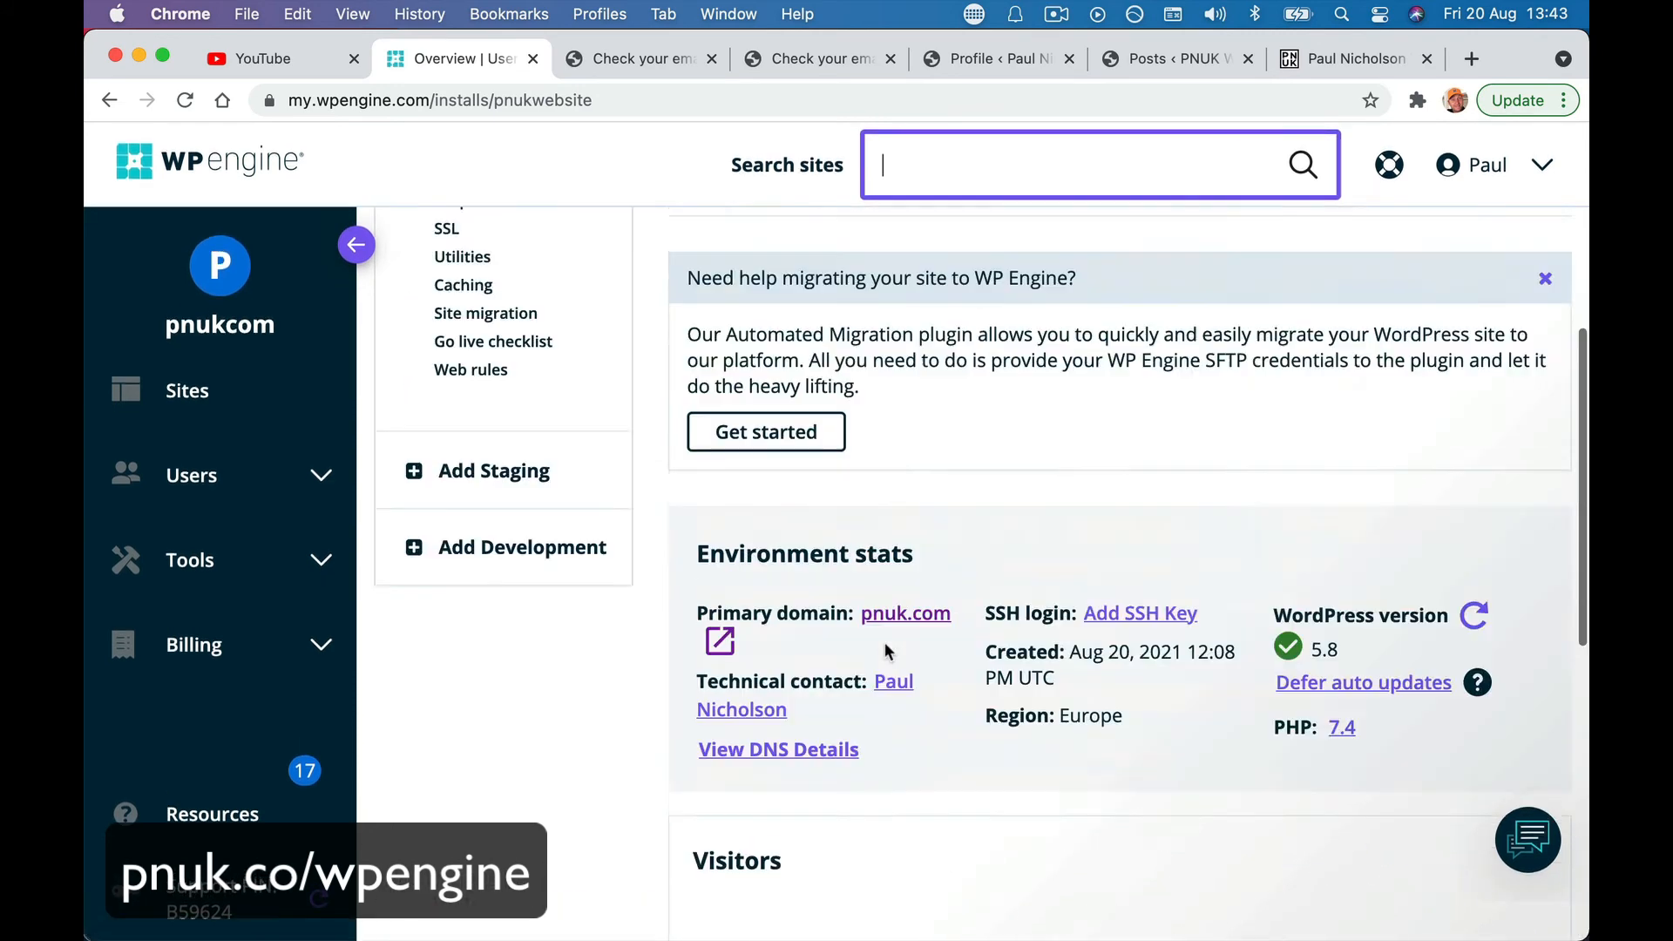
pyautogui.scroll(3, 884, 641)
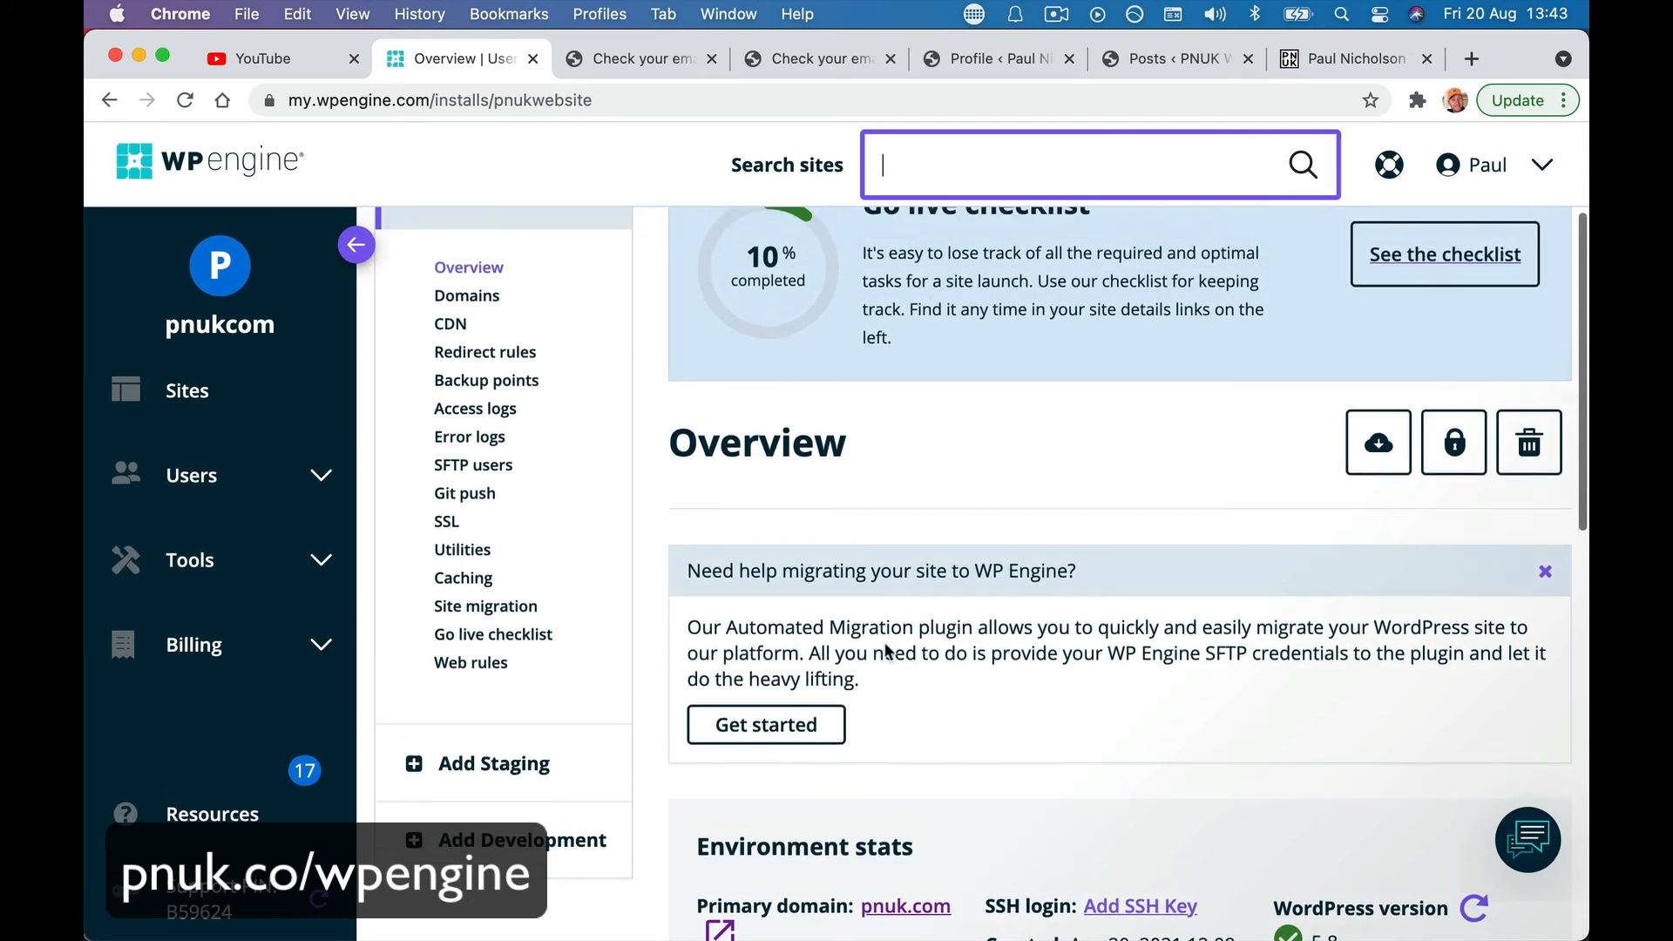
pyautogui.scroll(2, 881, 641)
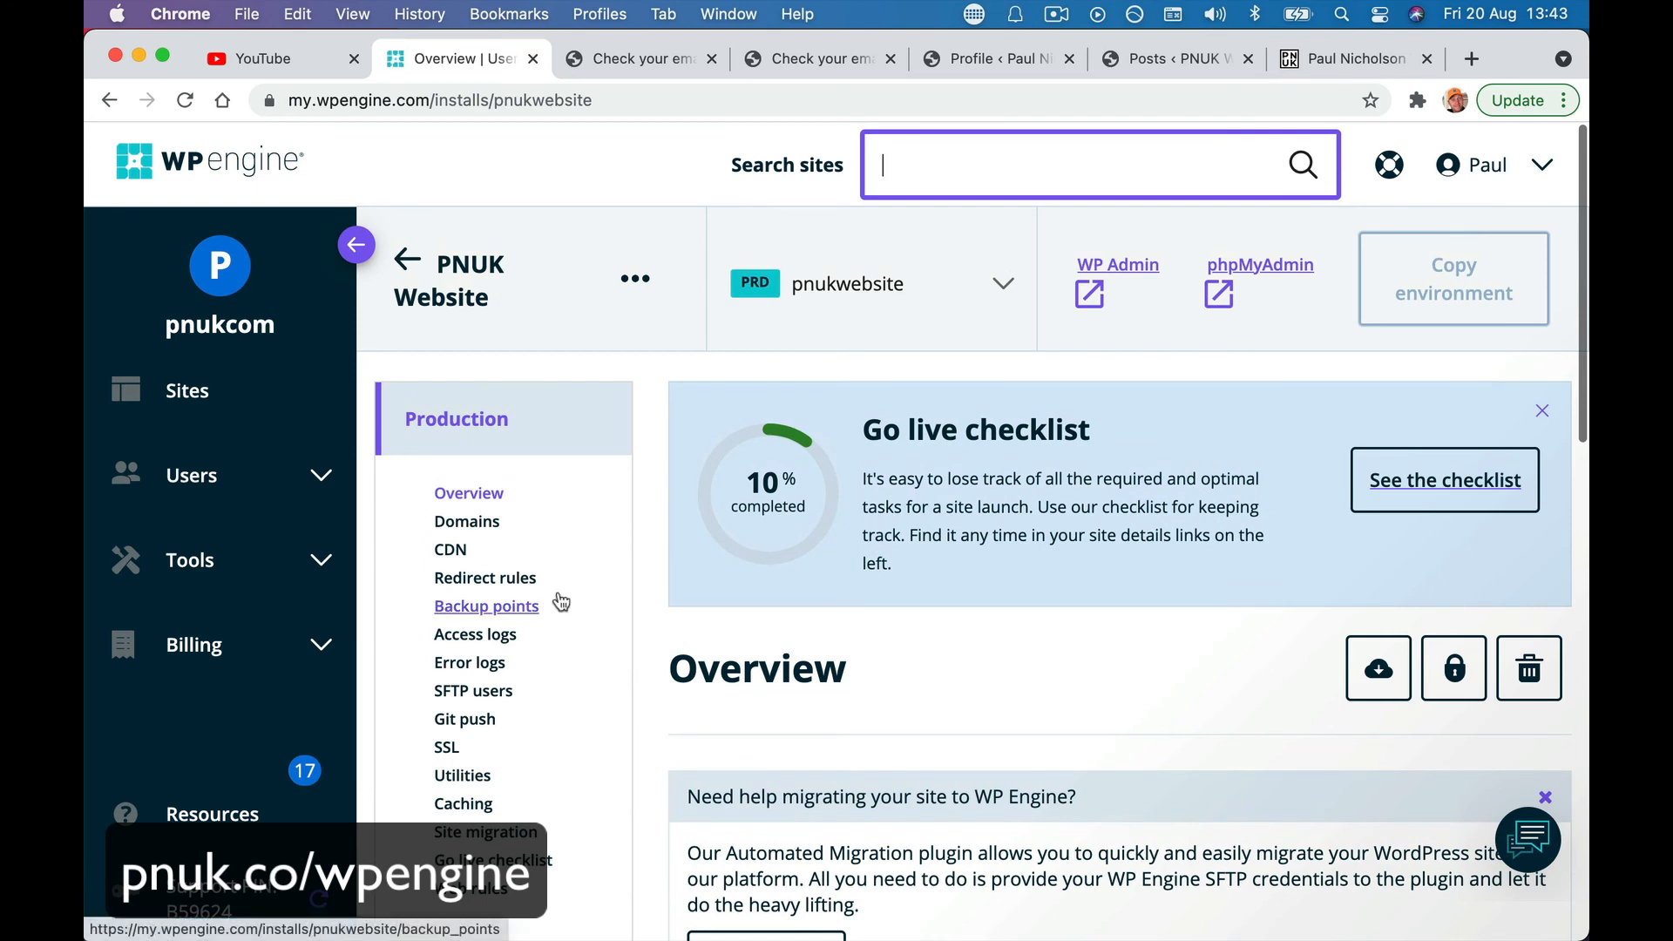
pyautogui.click(475, 523)
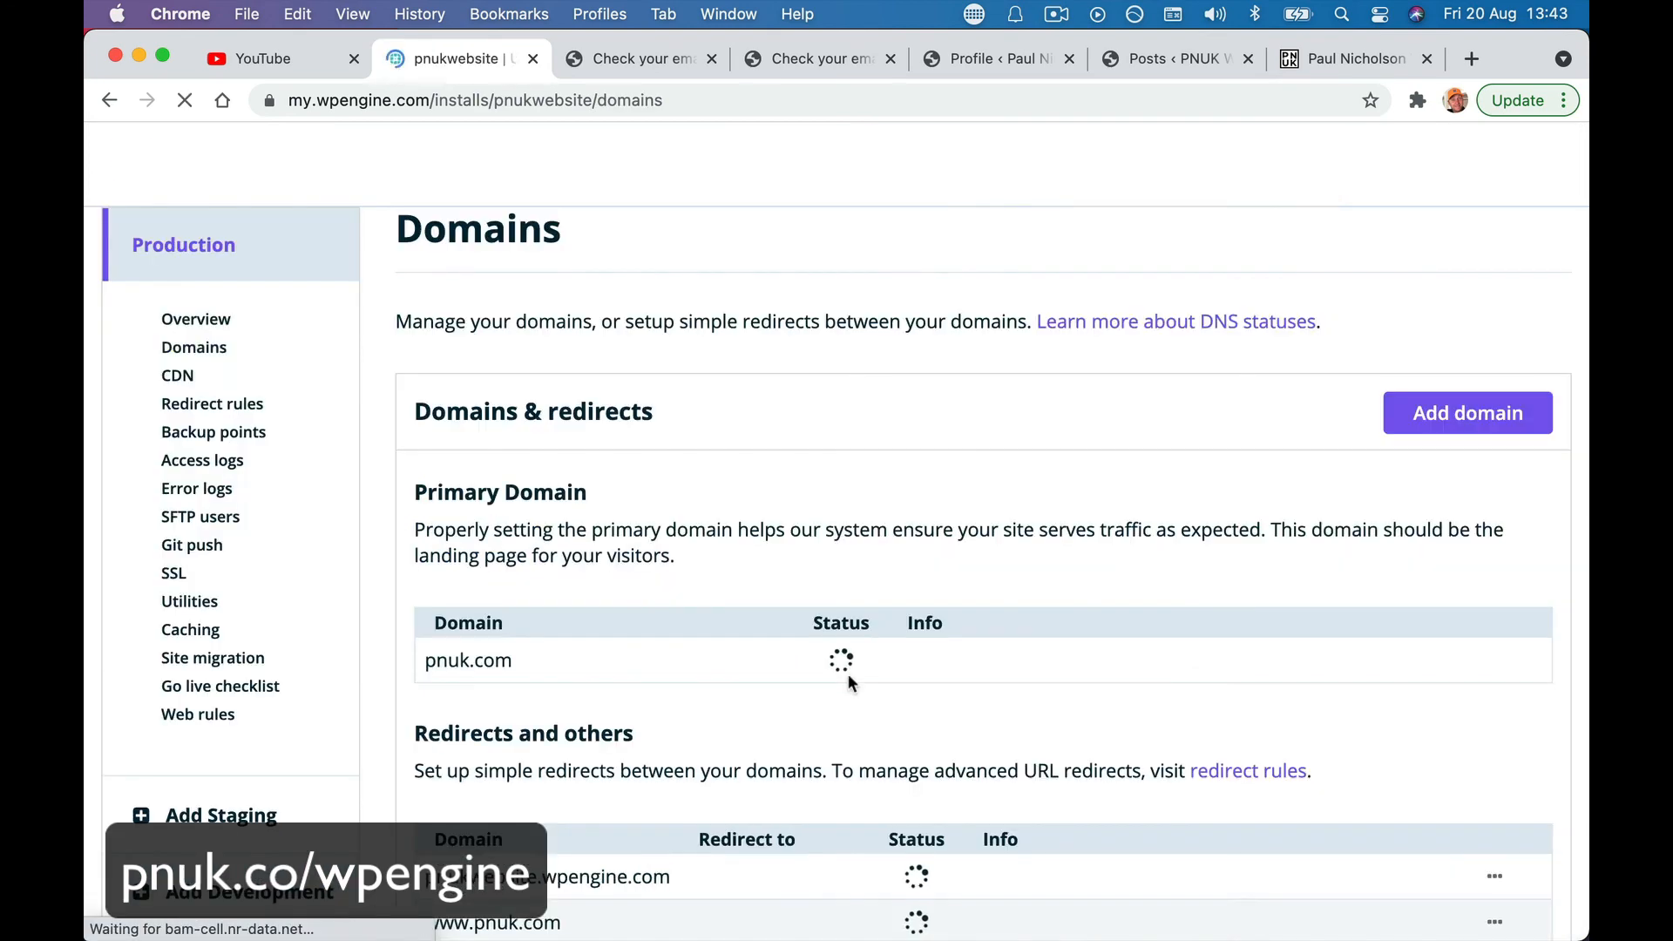
pyautogui.scroll(-2, 1080, 880)
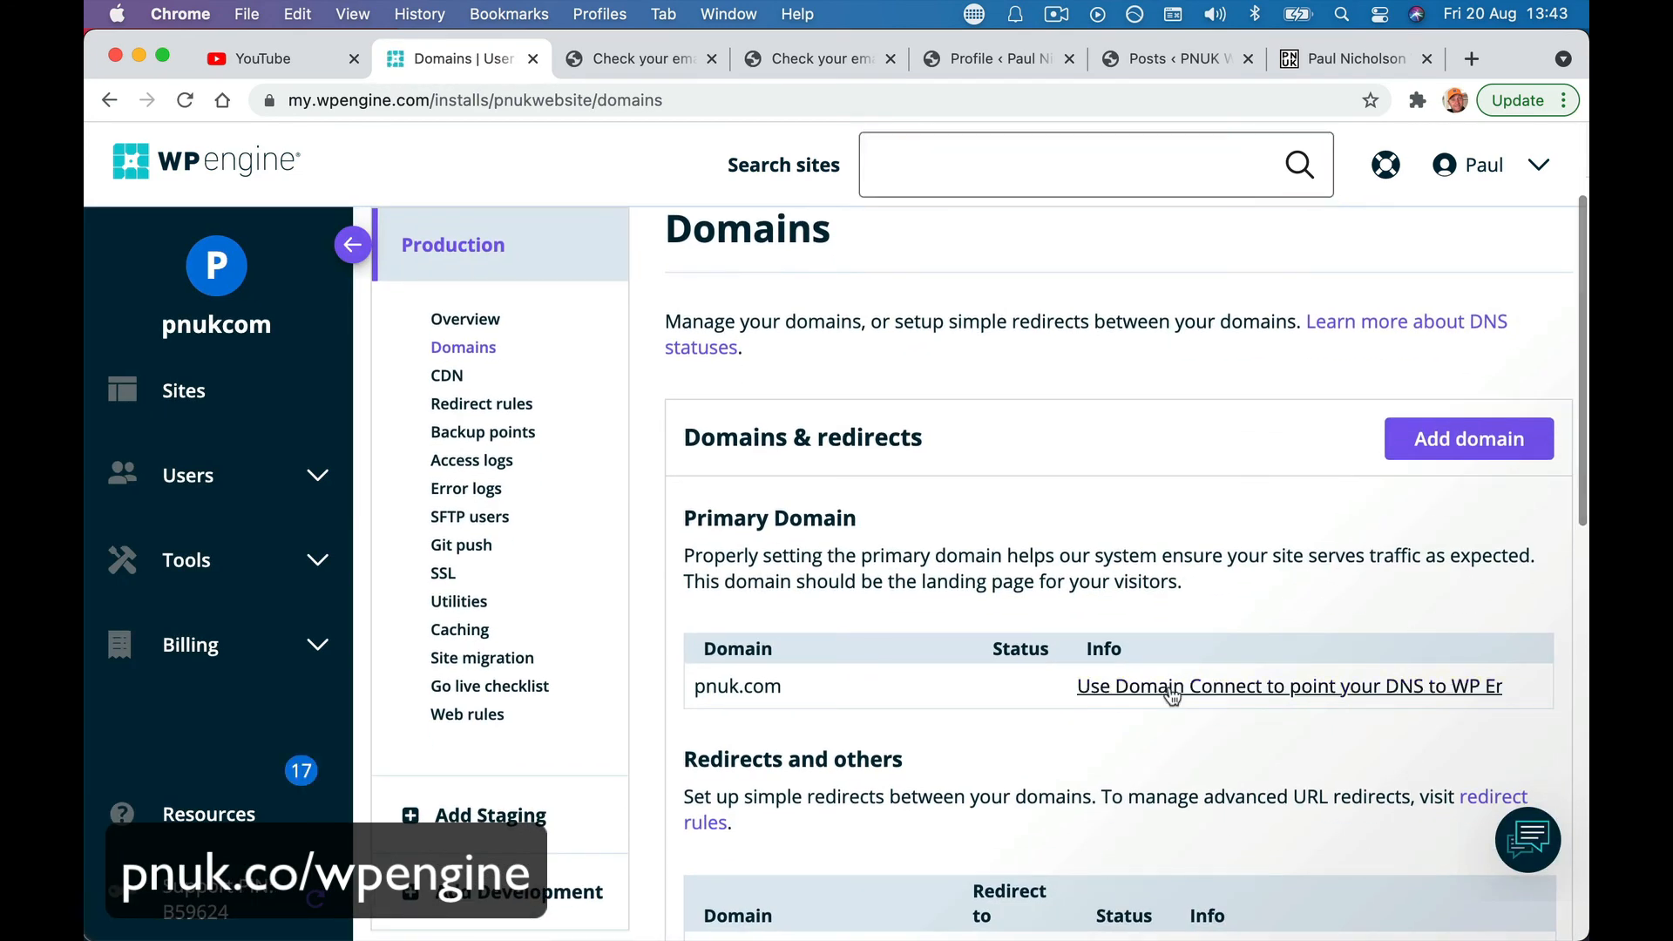
# - Retry Domain Connect for pnuk.com and copy the record's IP address 35.189.69.242
pyautogui.click(1174, 694)
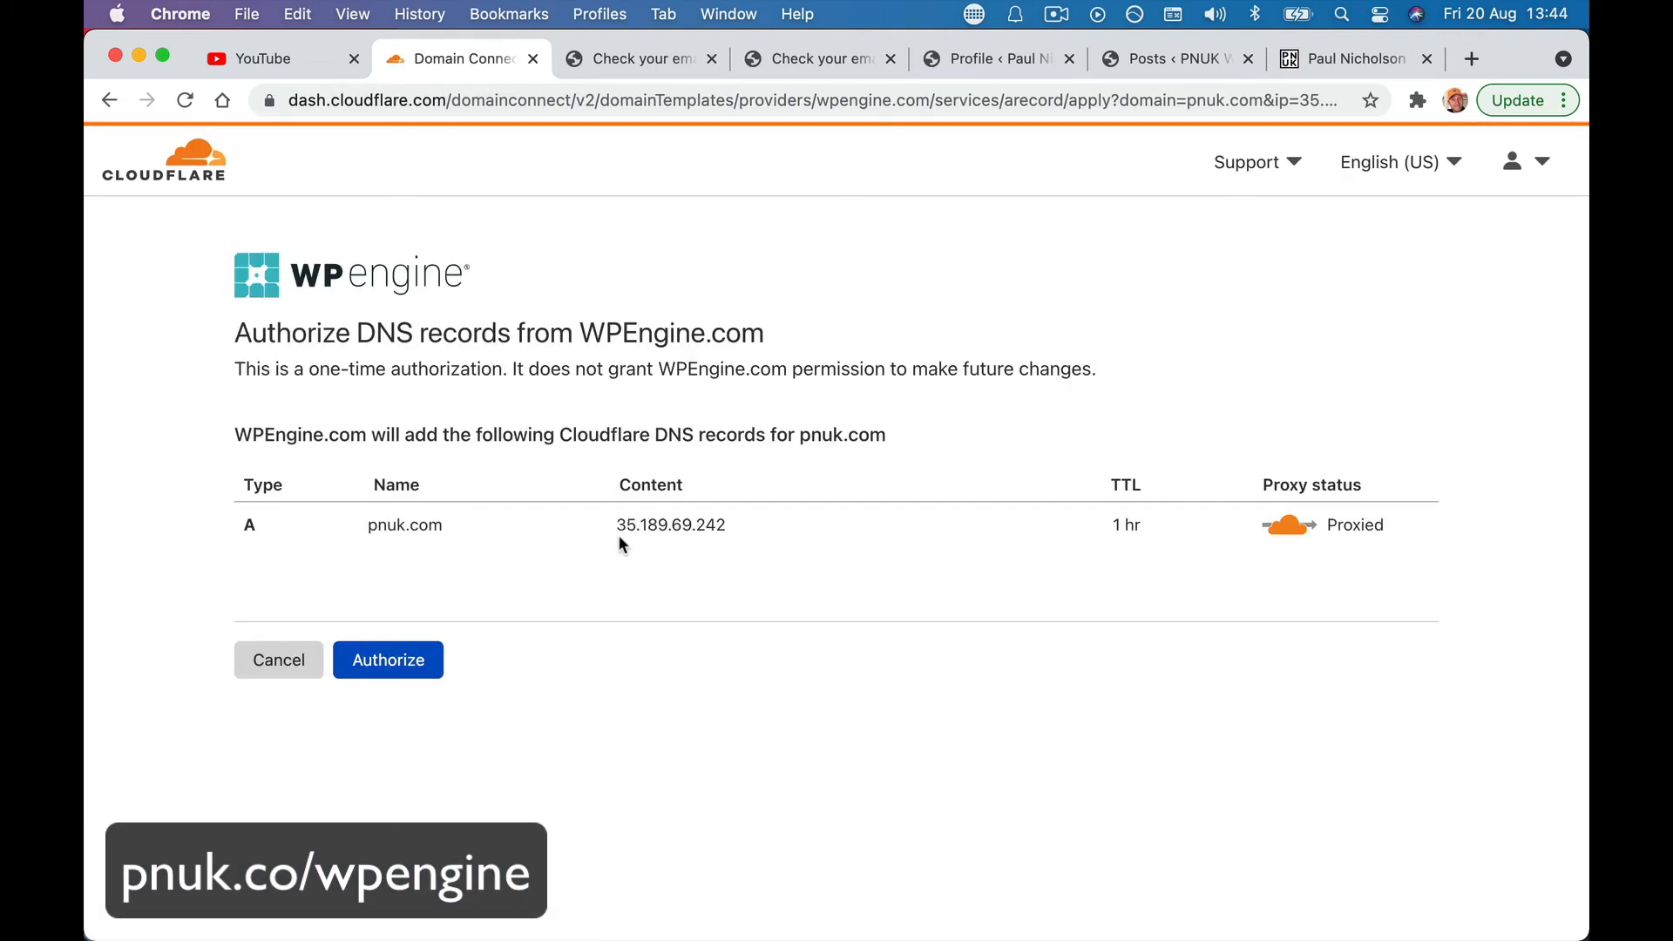
pyautogui.moveTo(618, 526); pyautogui.dragTo(729, 526)
pyautogui.rightClick(730, 525)
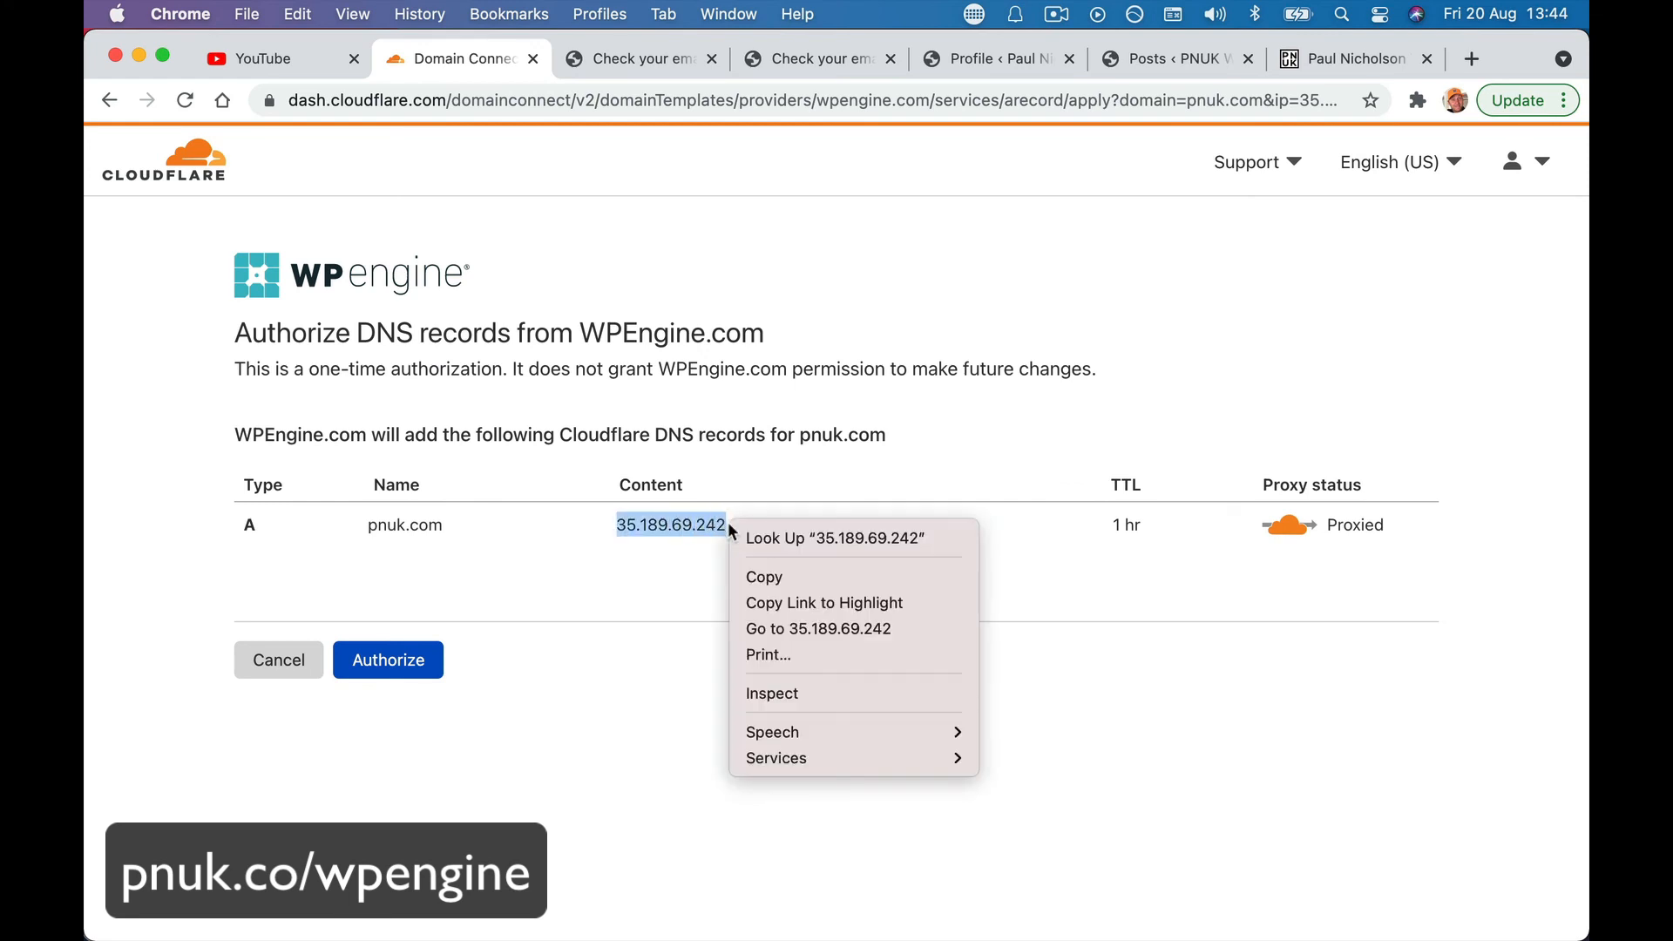
pyautogui.click(755, 579)
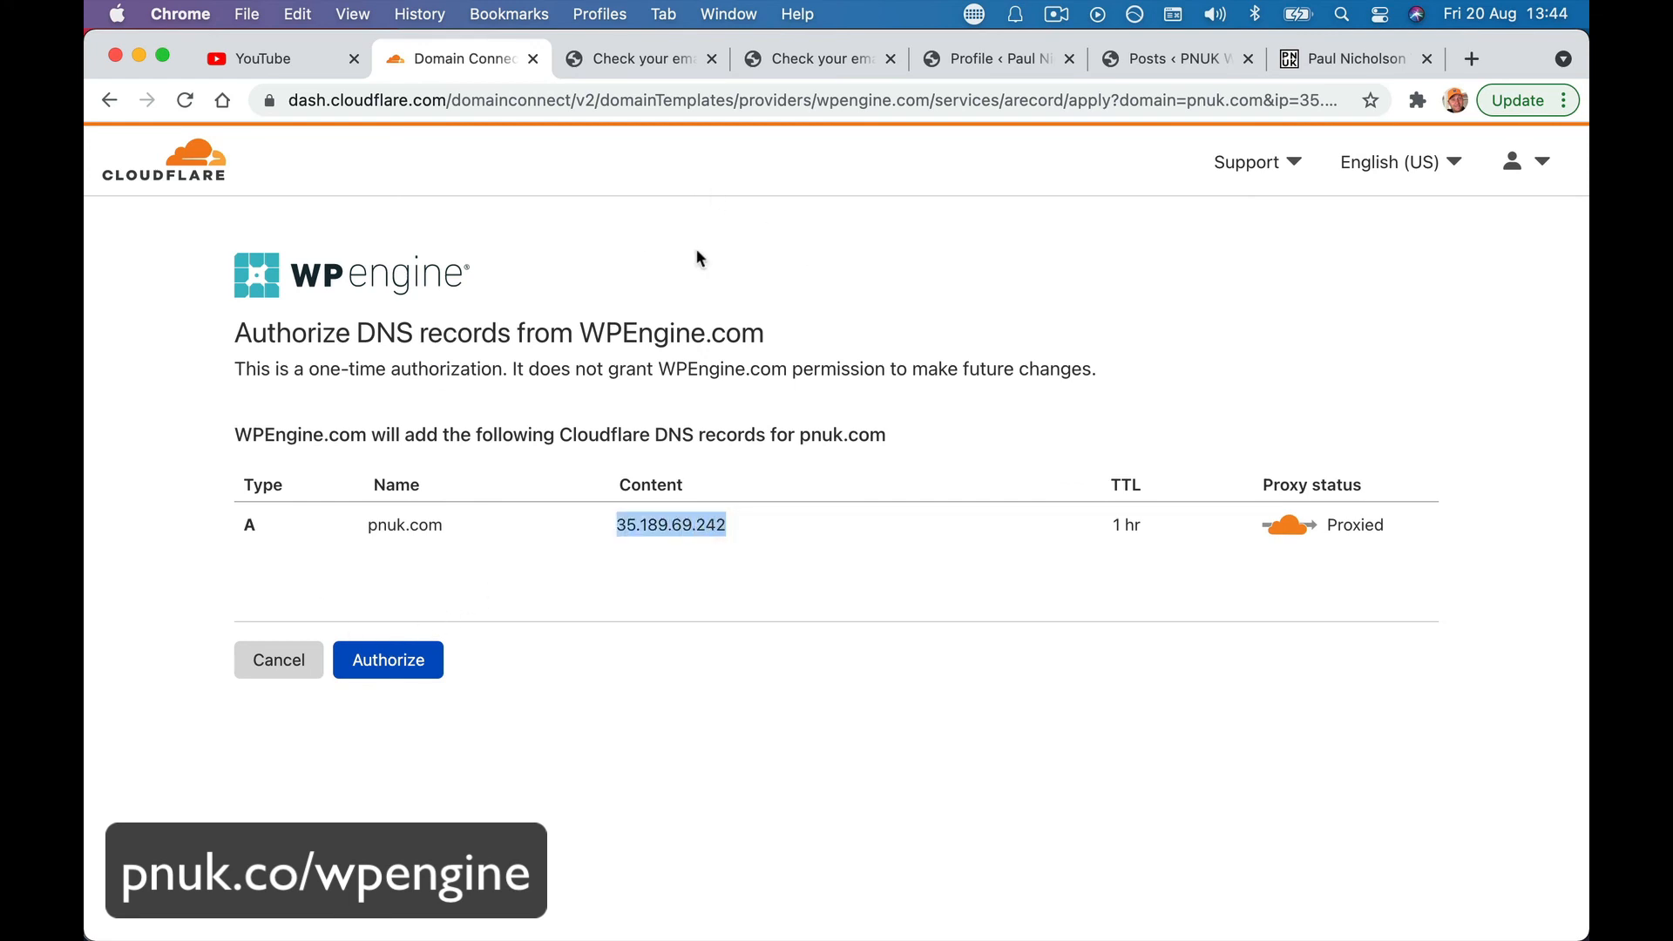
# - Load the Cloudflare homepage in another tab by entering 'cloud' in the address bar
pyautogui.click(397, 100)
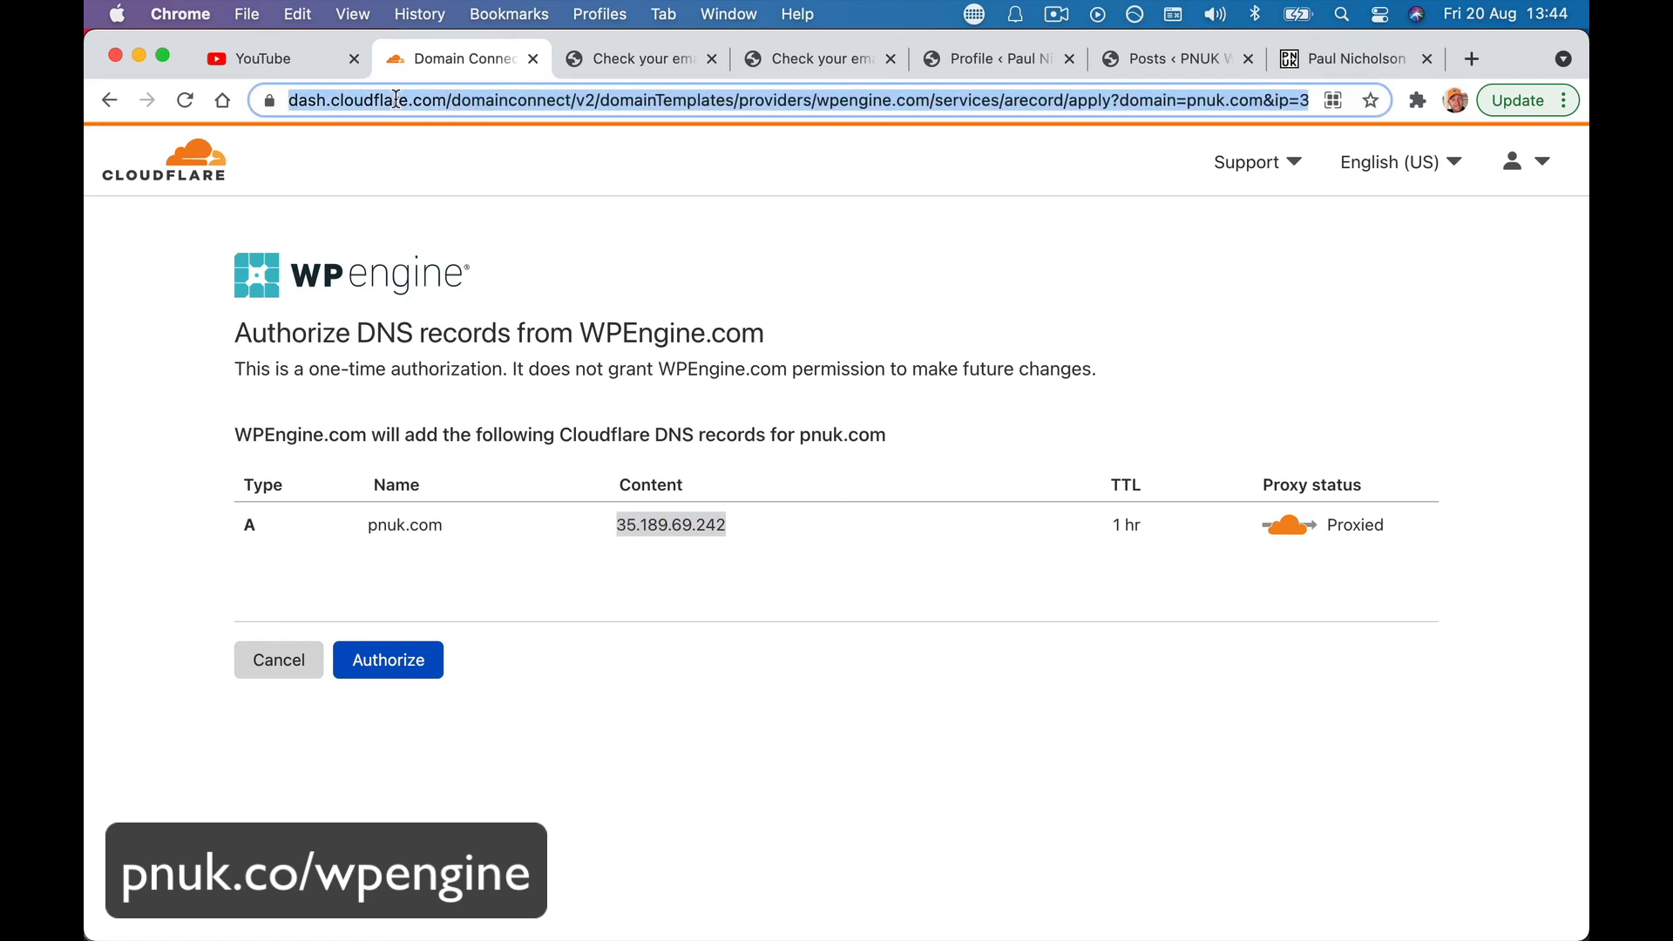
pyautogui.click(589, 56)
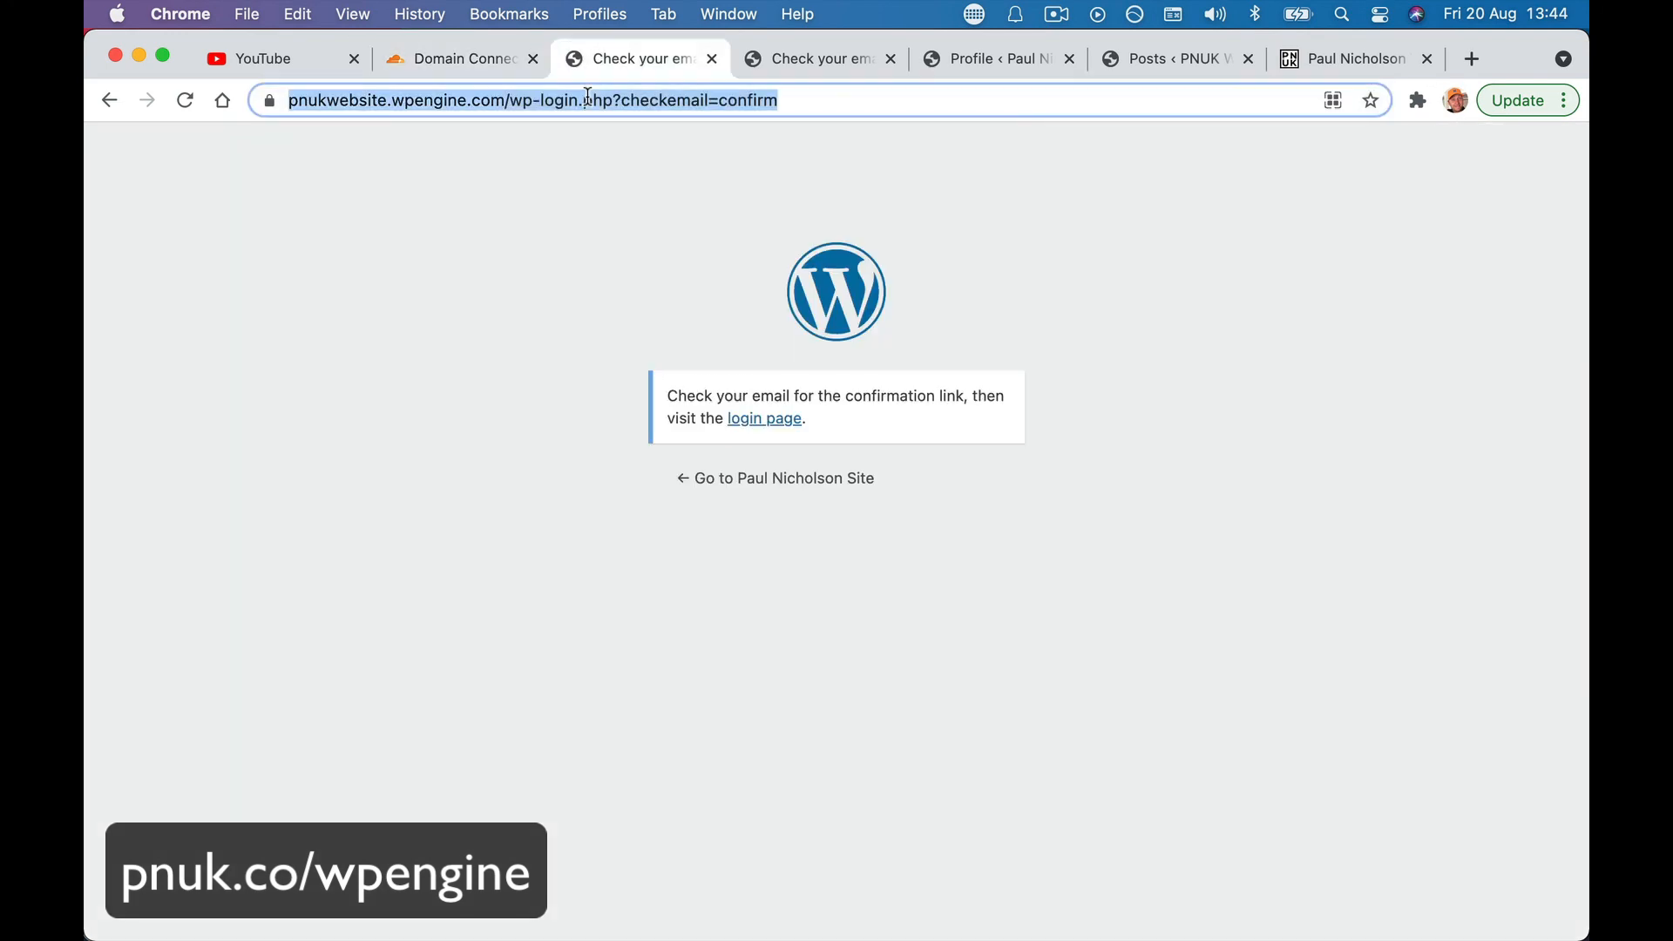
pyautogui.write('cloud')
pyautogui.press('Return')
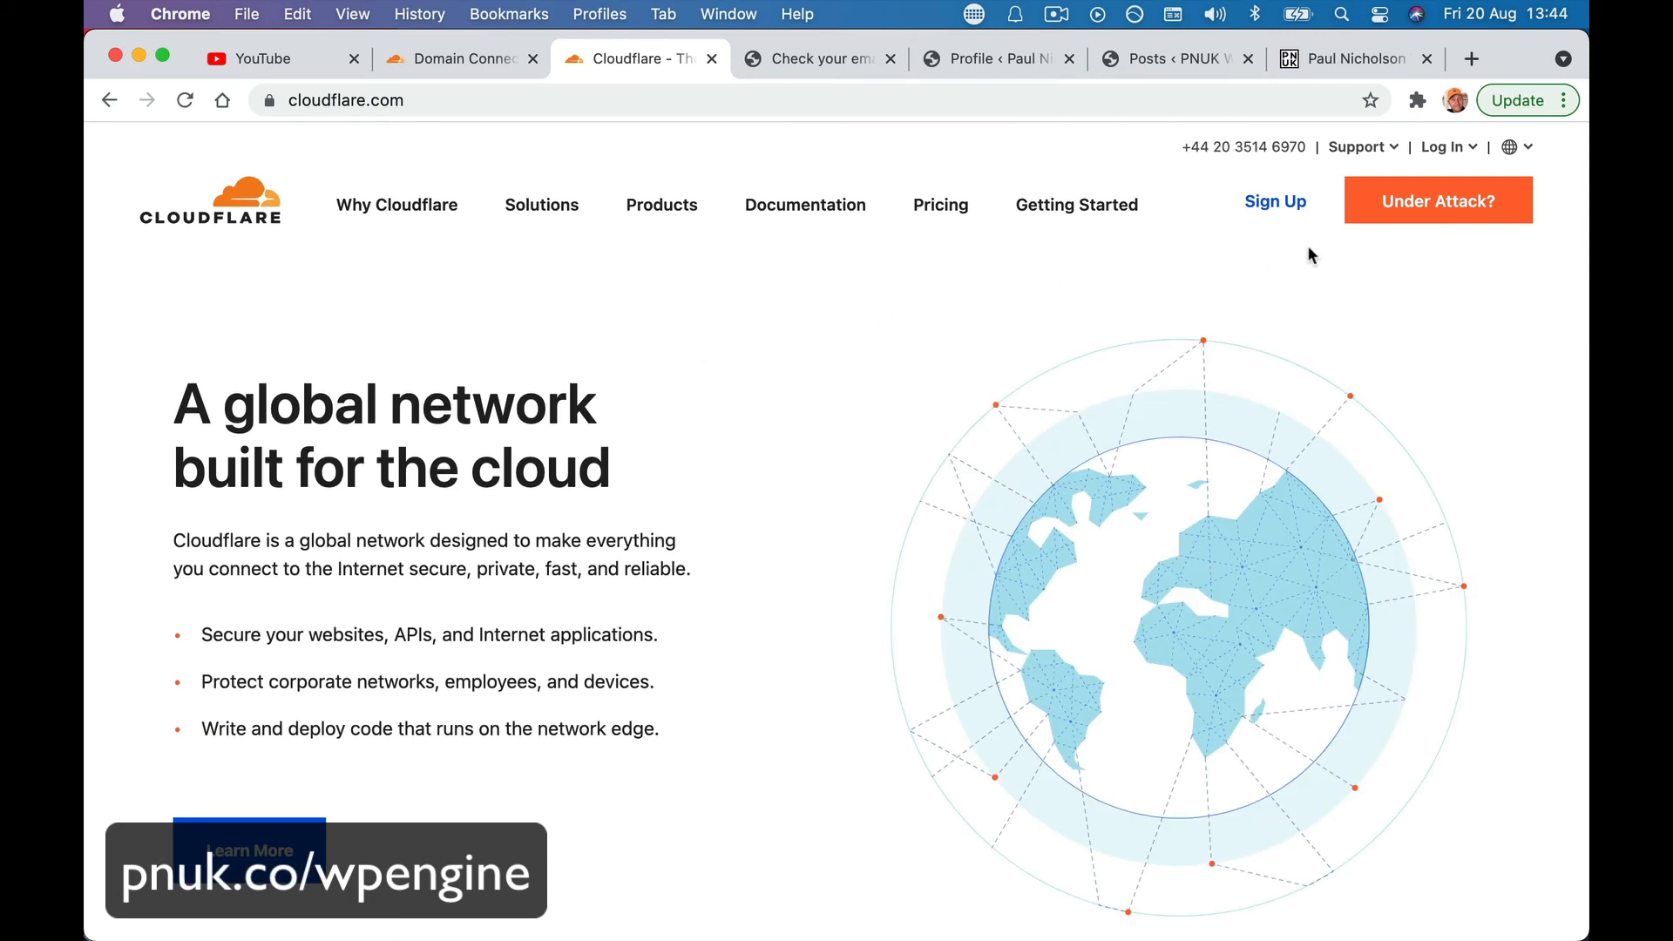
# - Log in to the Cloudflare dashboard and open the DNS records for pnuk.com
pyautogui.click(1445, 147)
pyautogui.click(1404, 187)
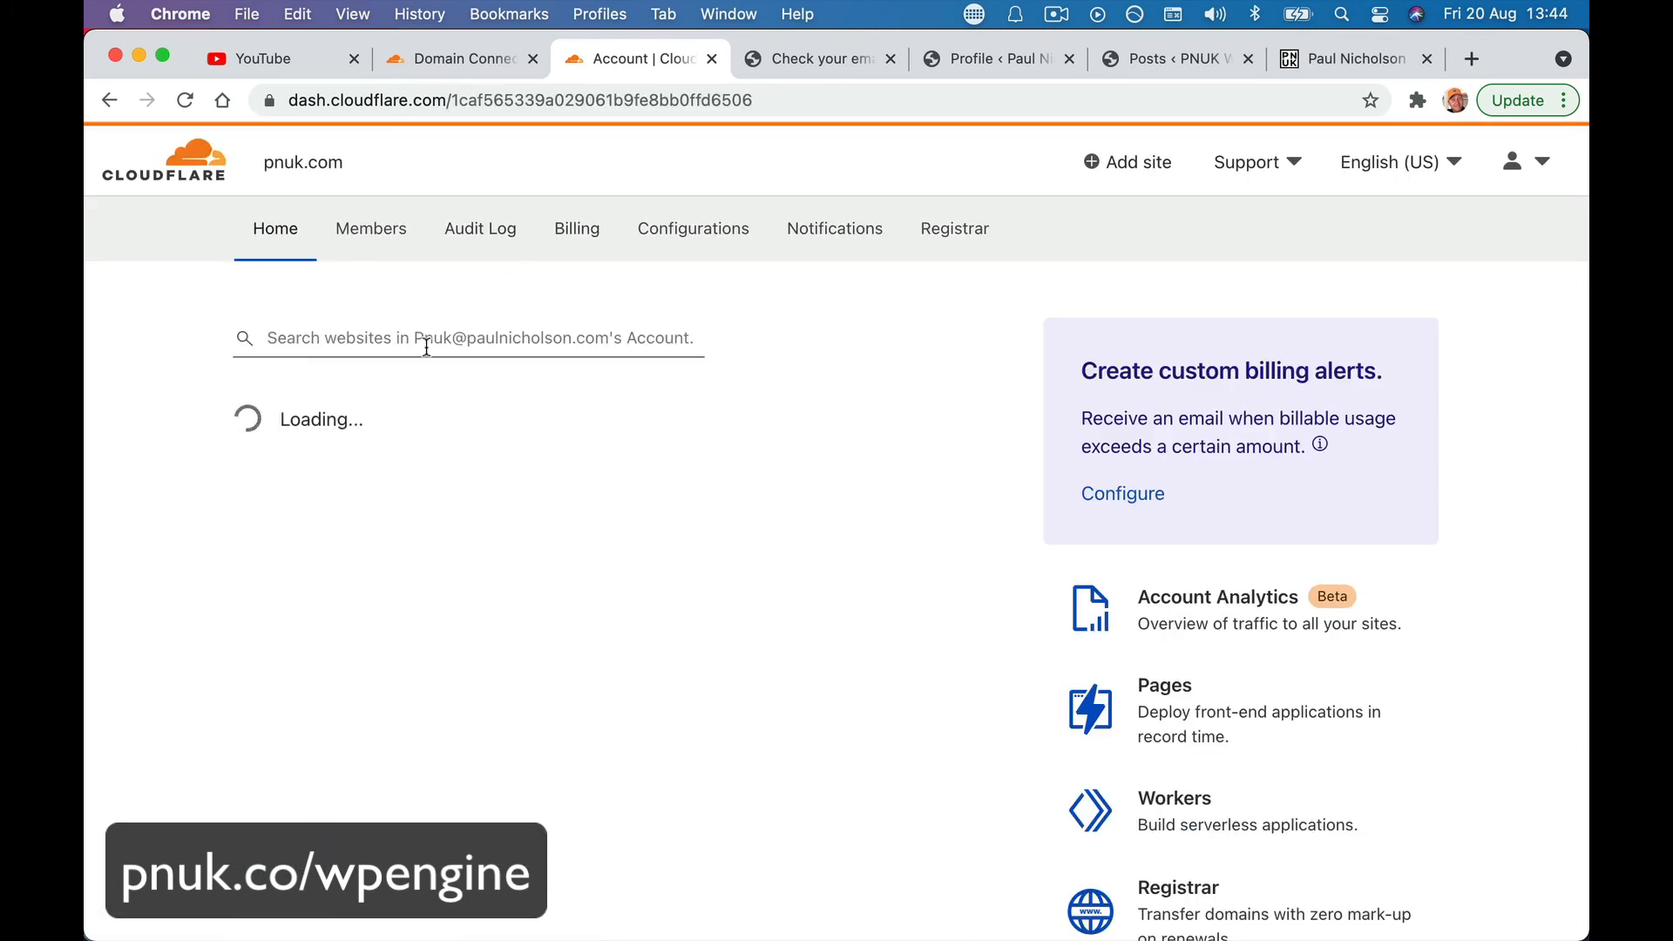
pyautogui.click(488, 428)
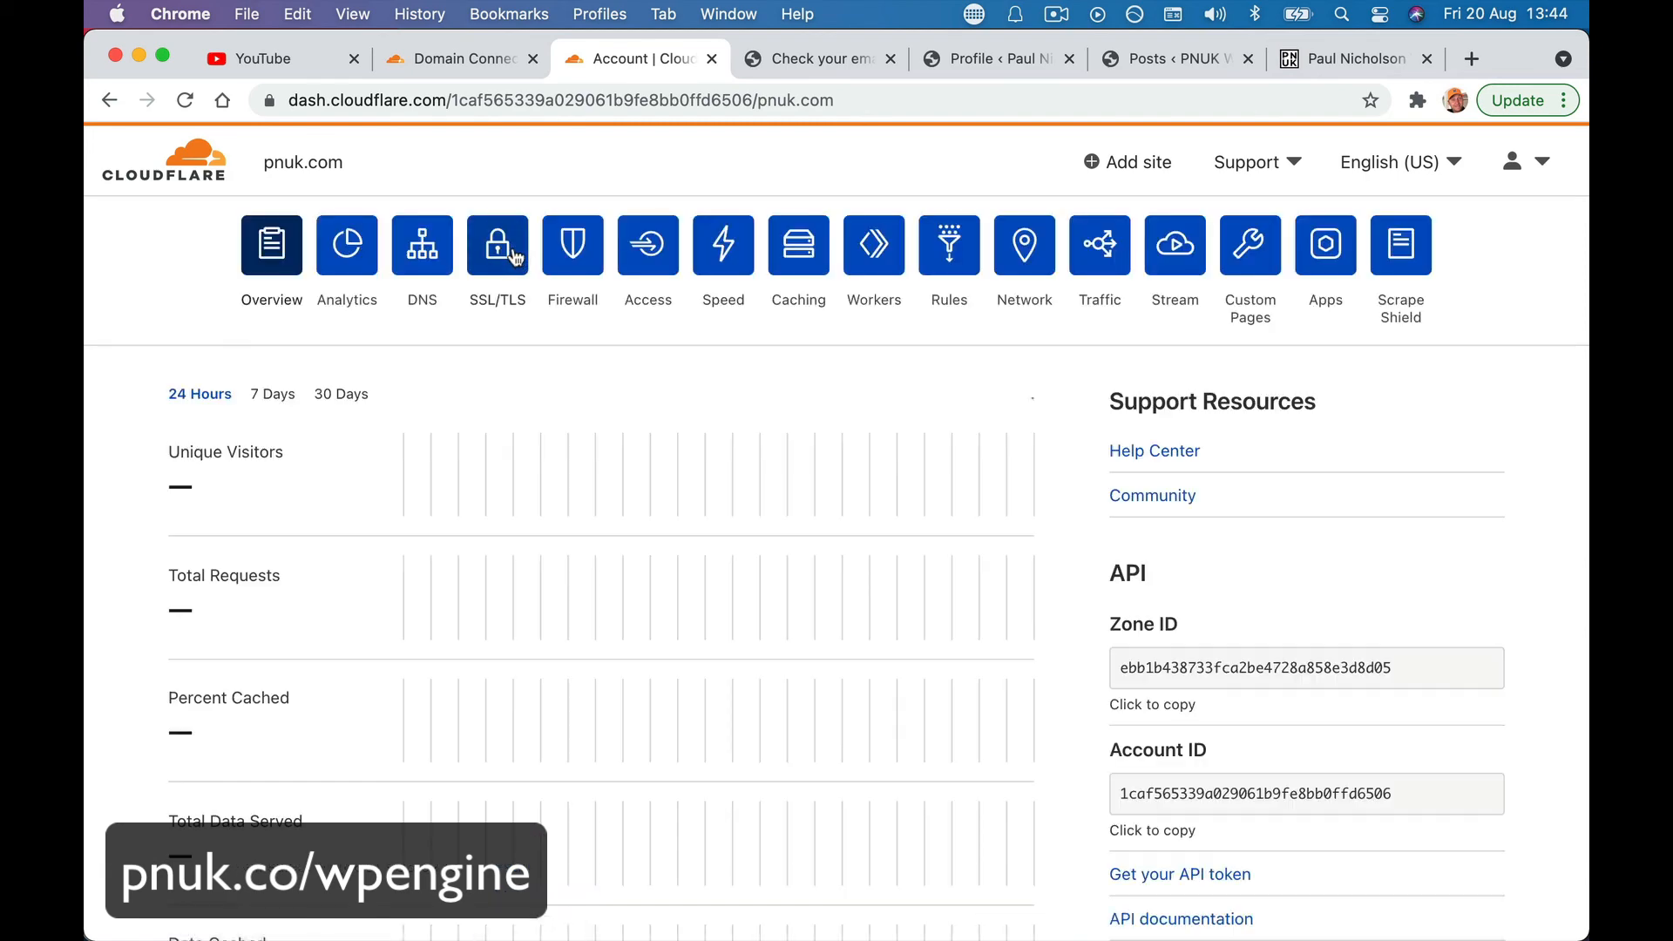
pyautogui.click(423, 245)
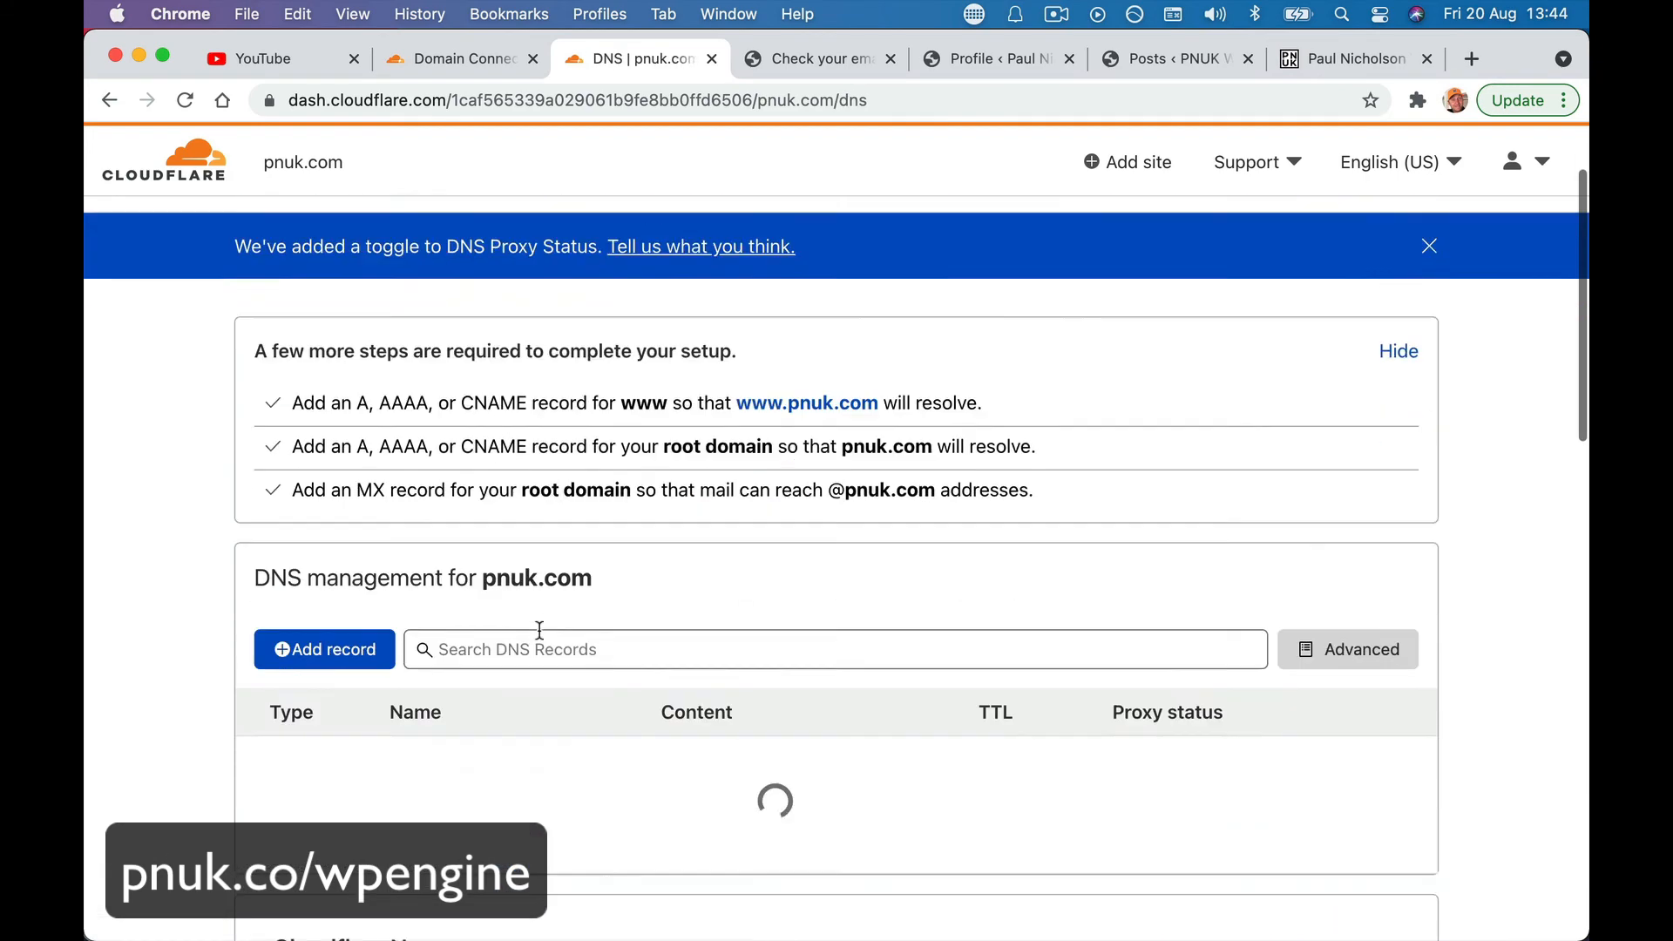
pyautogui.scroll(-15, 538, 629)
pyautogui.scroll(1, 541, 641)
pyautogui.scroll(-4, 541, 641)
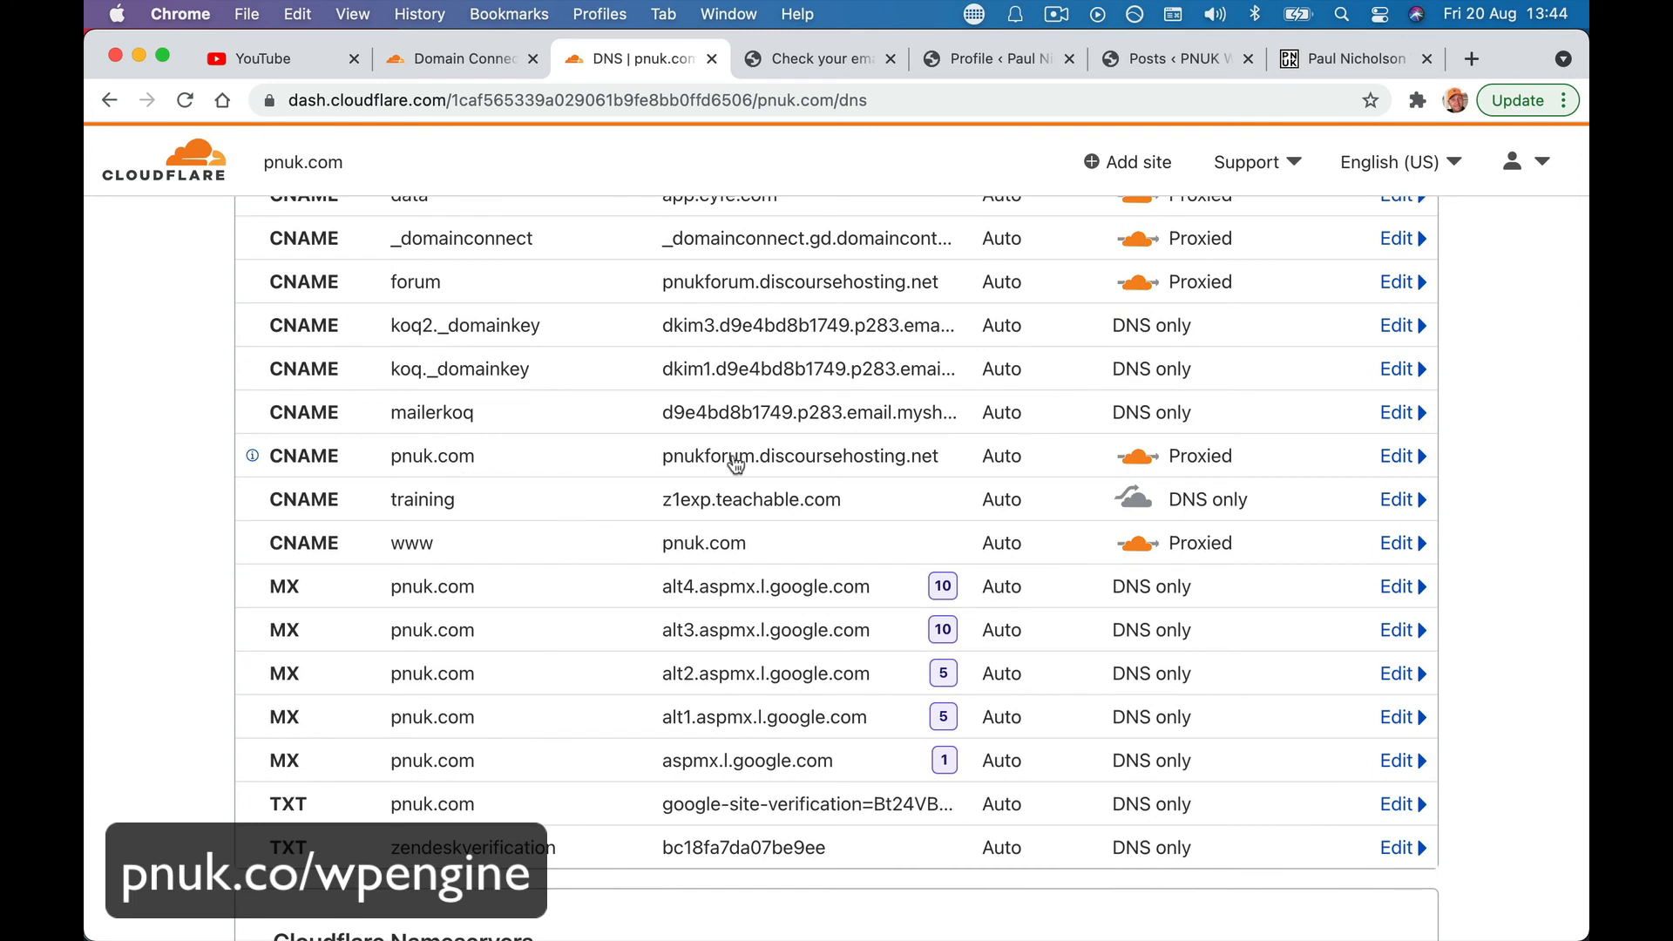
# - Delete the pnuk.com and www CNAME records, then close the DNS page
pyautogui.click(1412, 458)
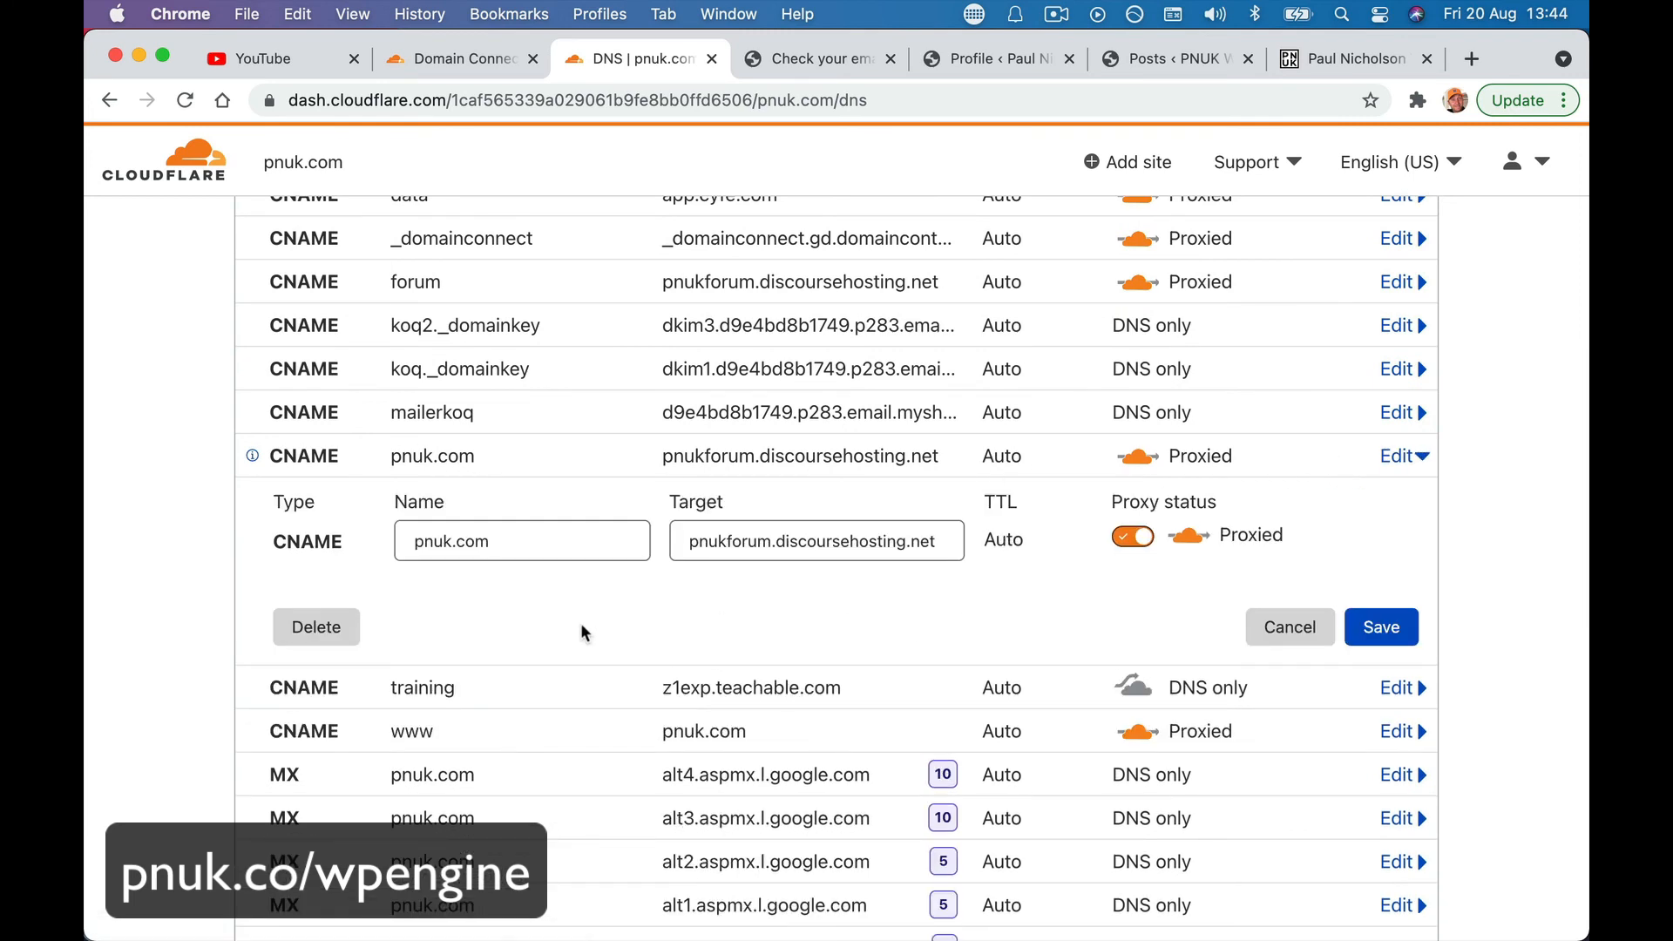
pyautogui.click(321, 645)
pyautogui.click(1245, 639)
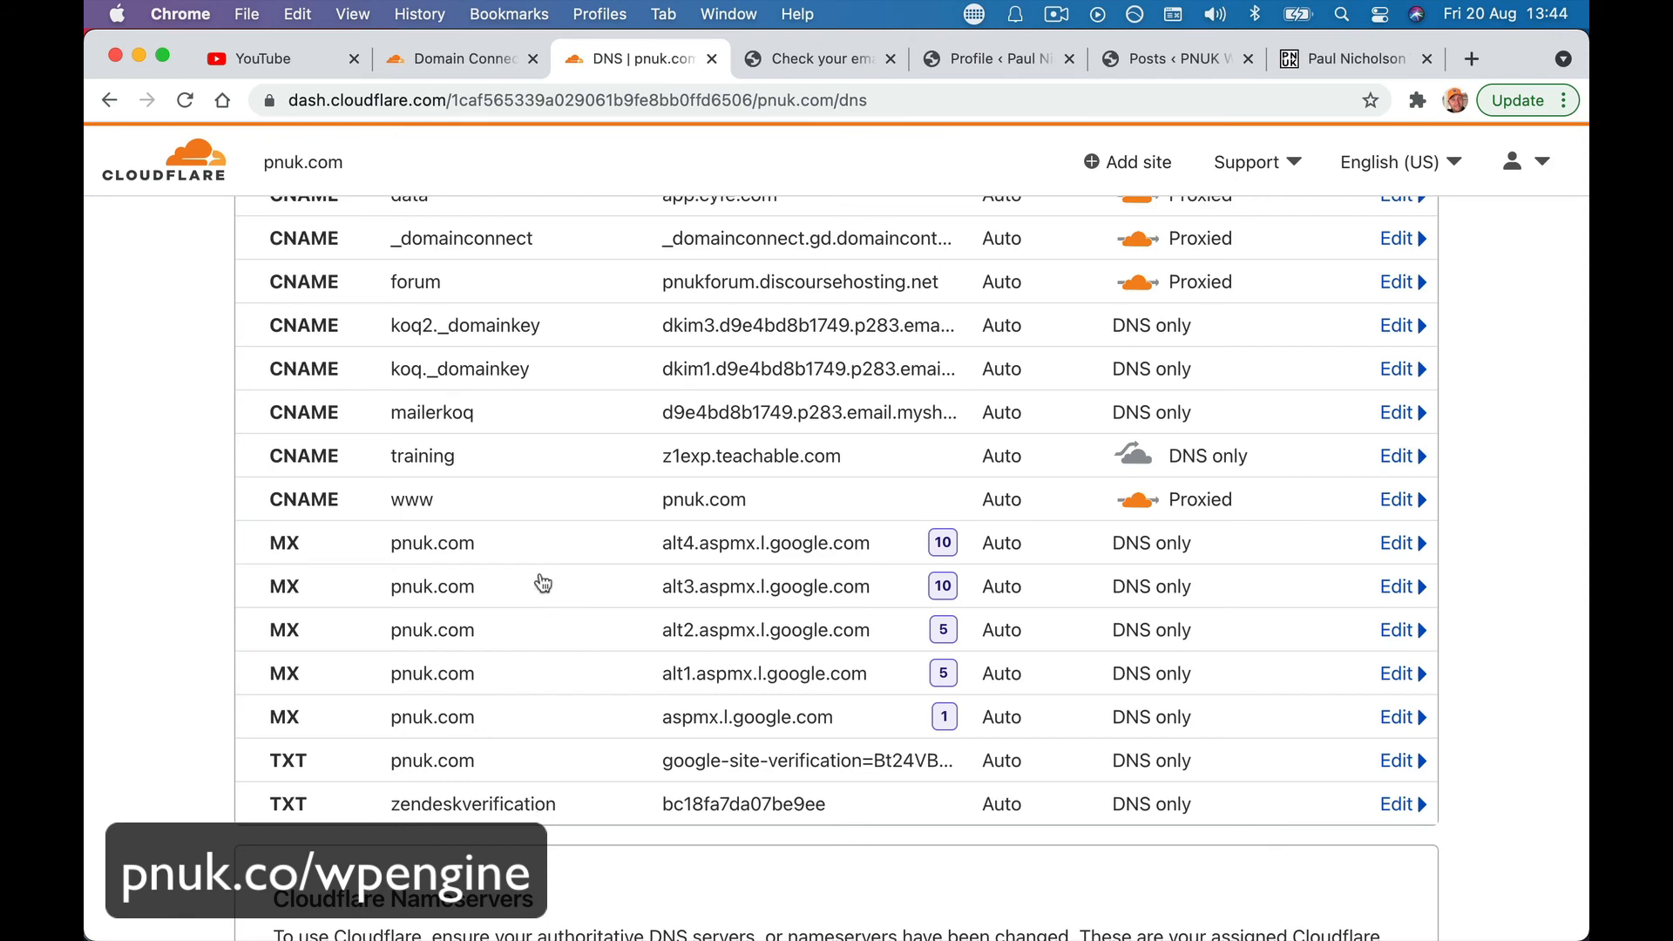
pyautogui.click(861, 514)
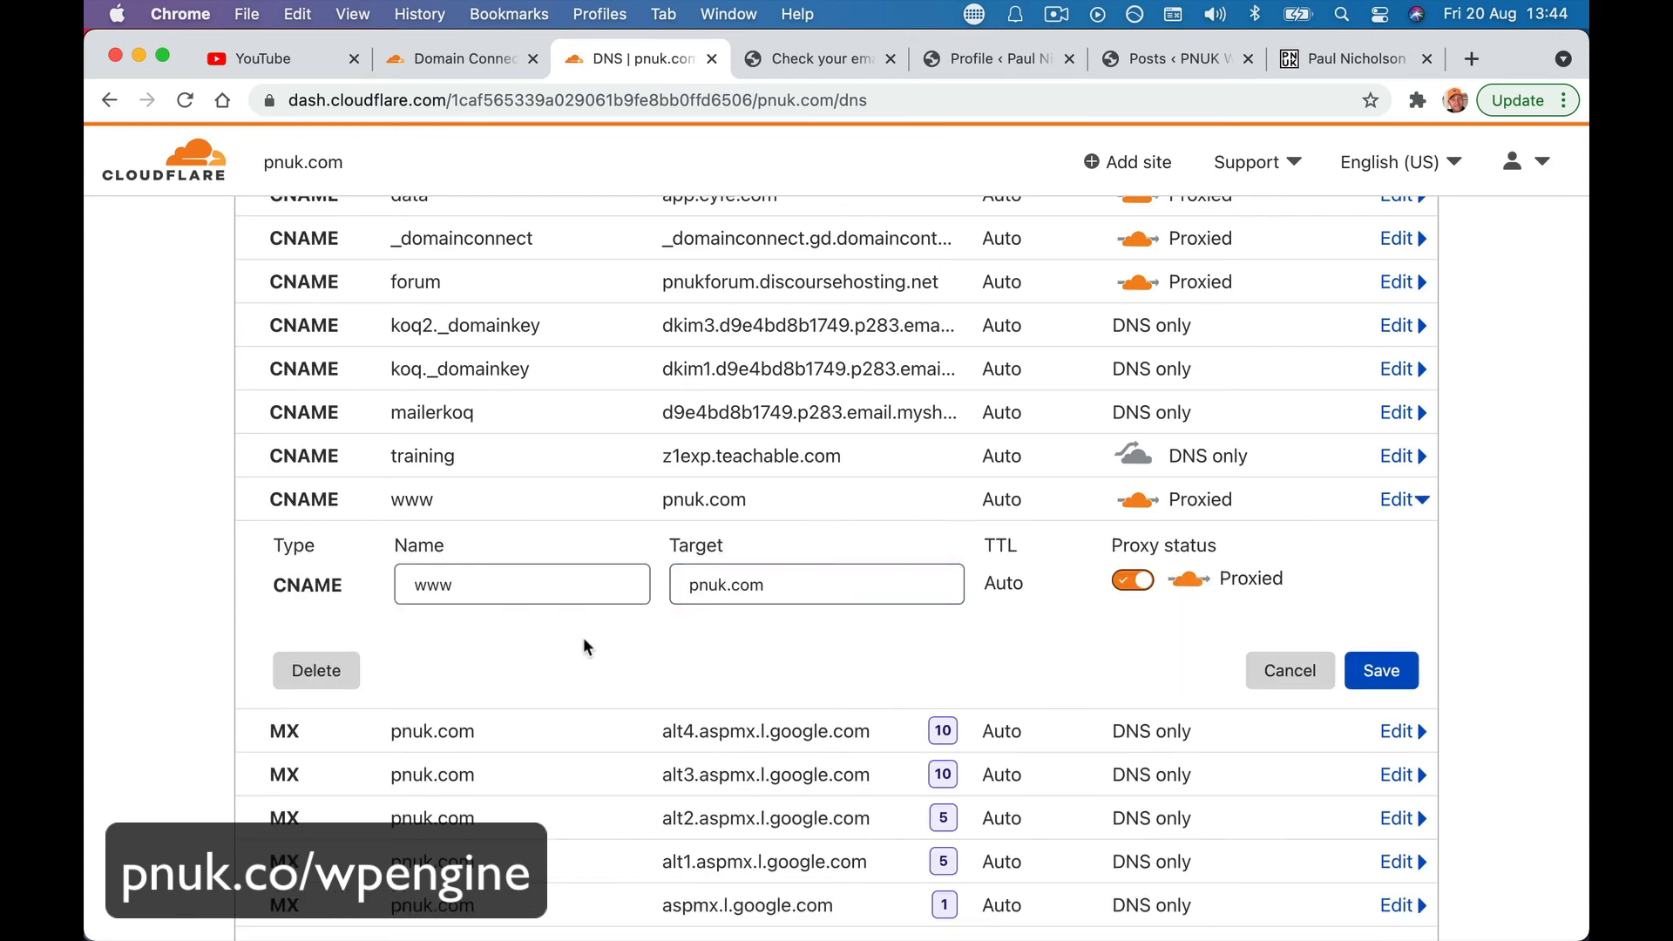
pyautogui.click(316, 670)
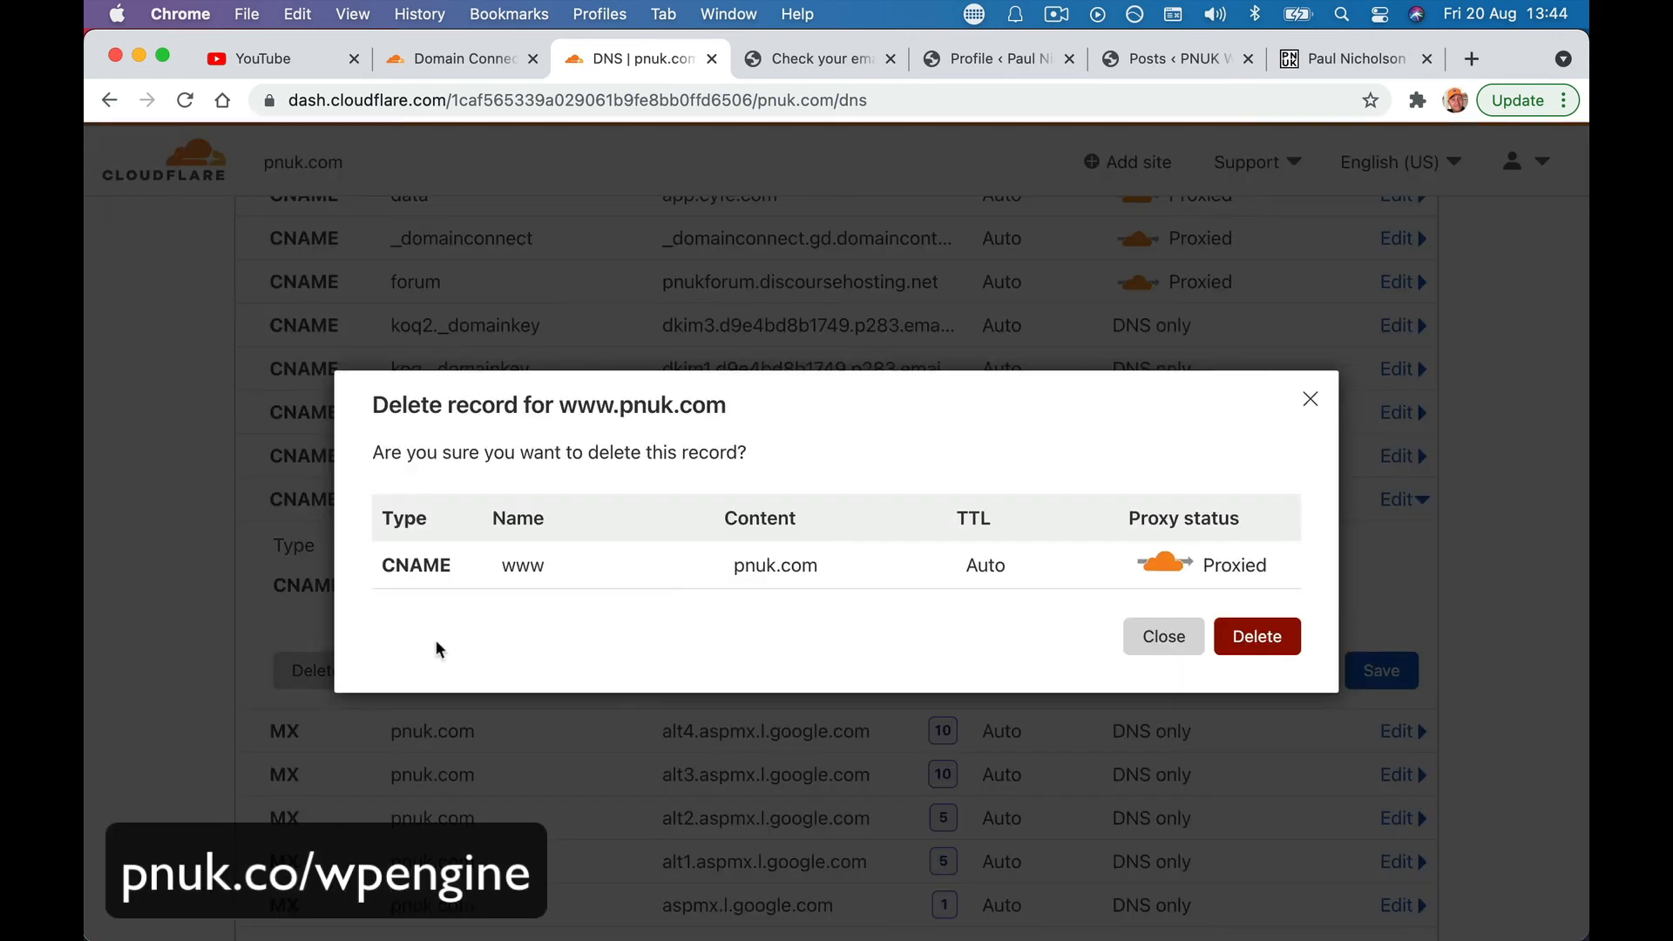
pyautogui.click(1250, 631)
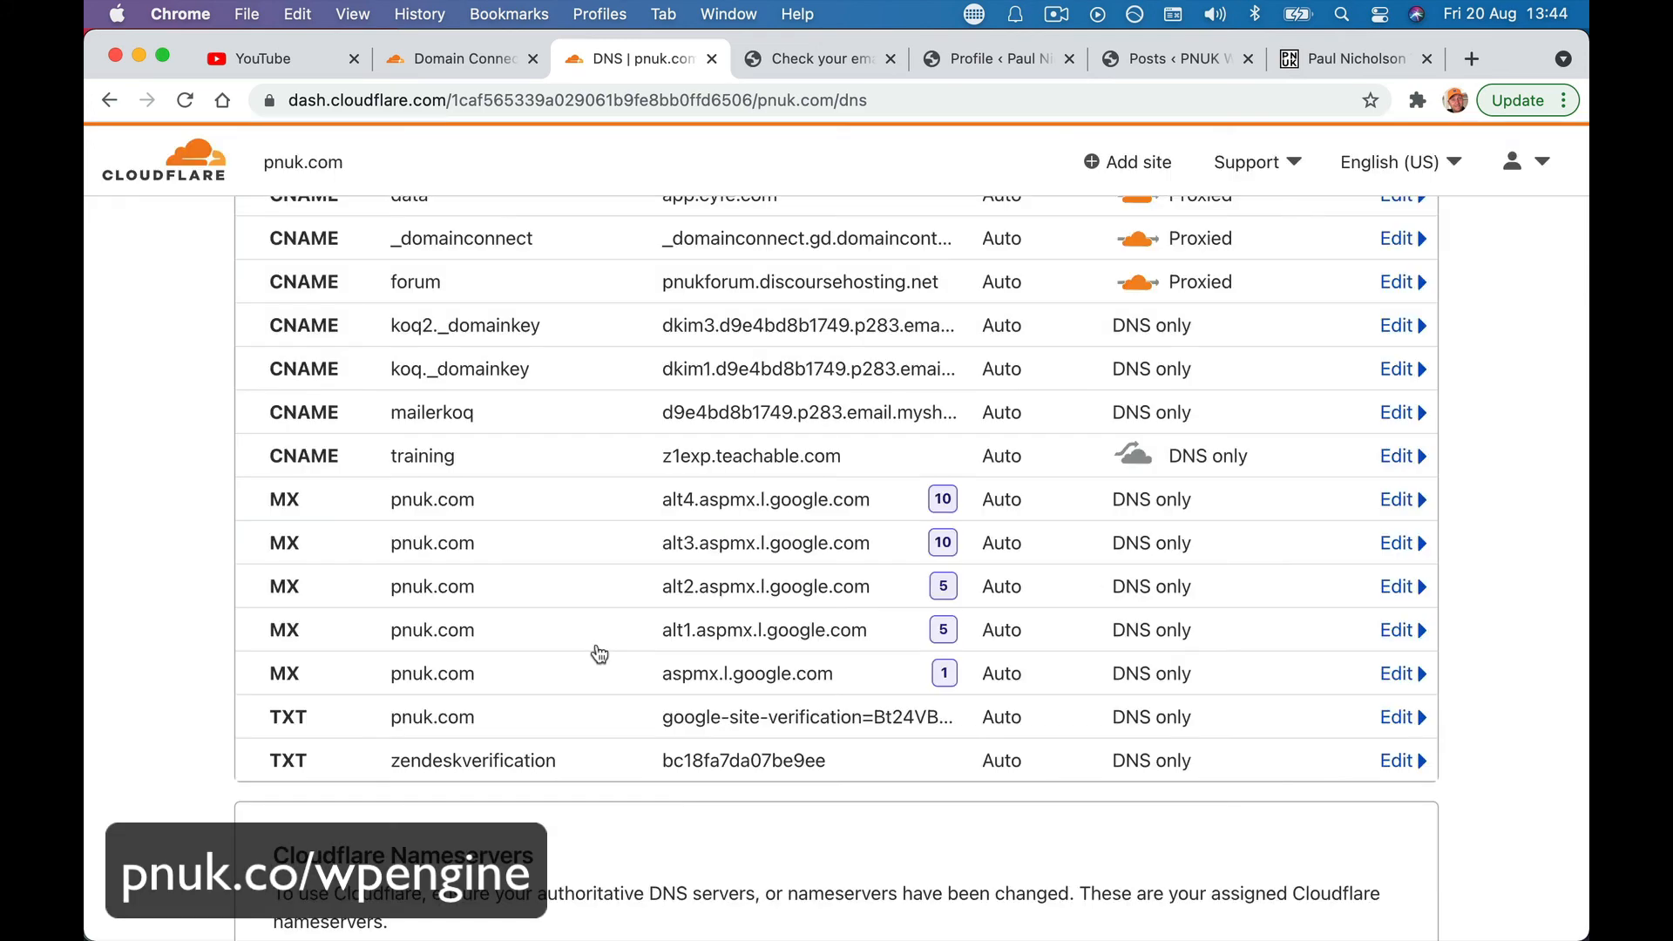
pyautogui.click(712, 59)
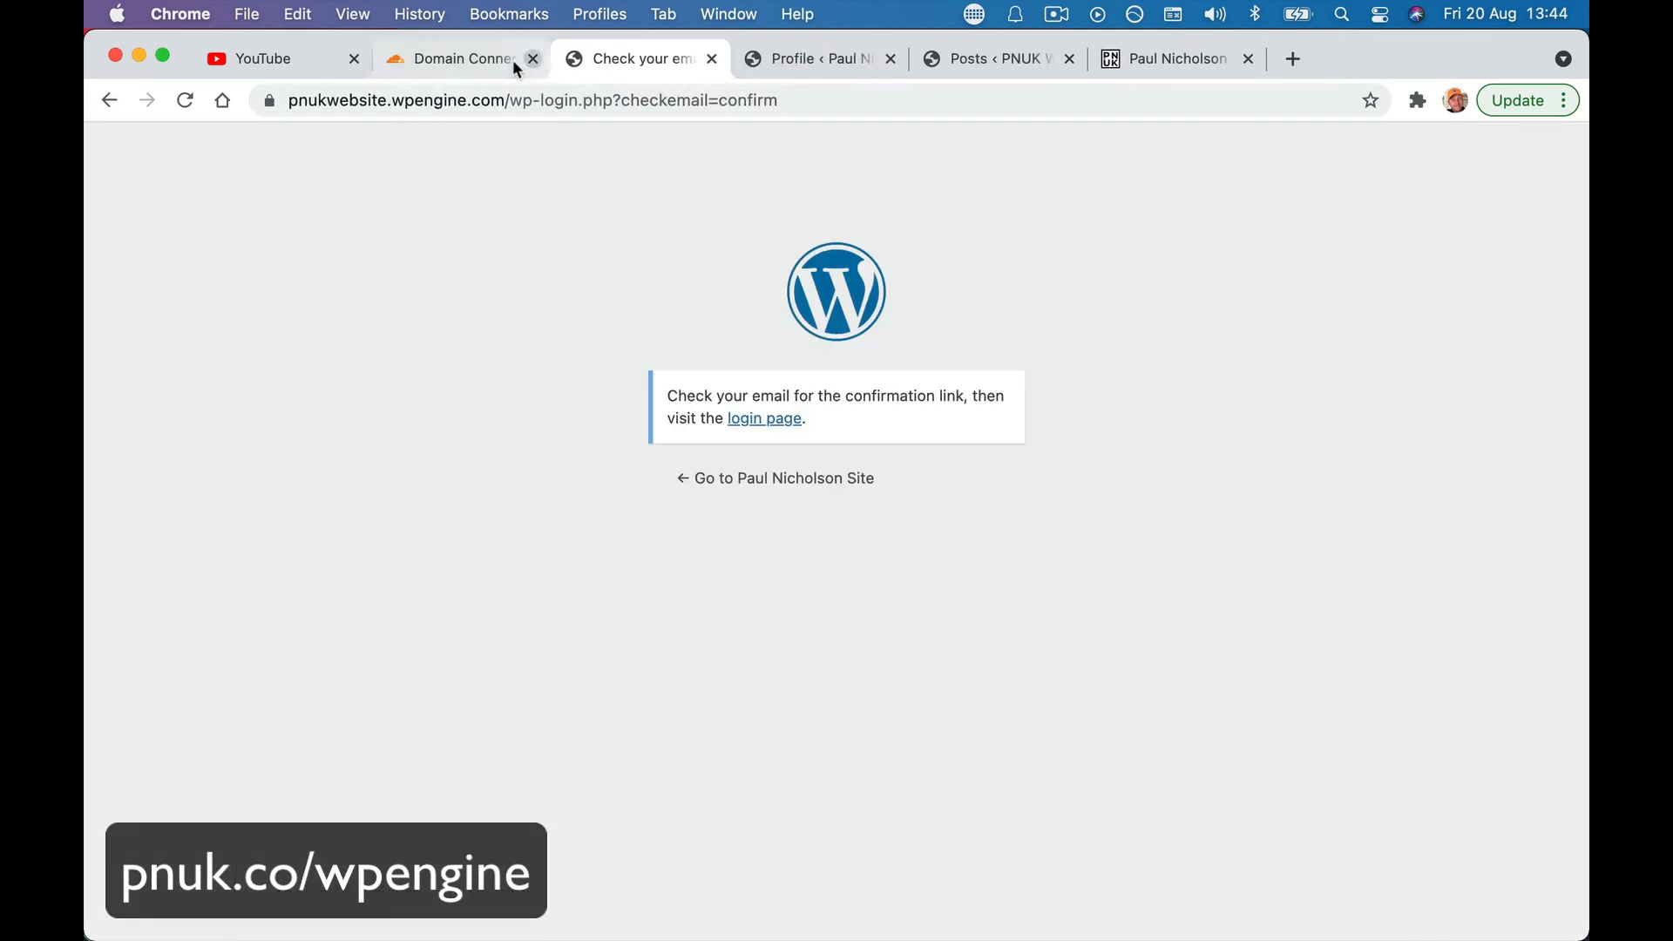
# - Back on Cloudflare's authorization page, approve the pnuk.com A record to 35.189.69.242
pyautogui.click(514, 62)
pyautogui.click(398, 656)
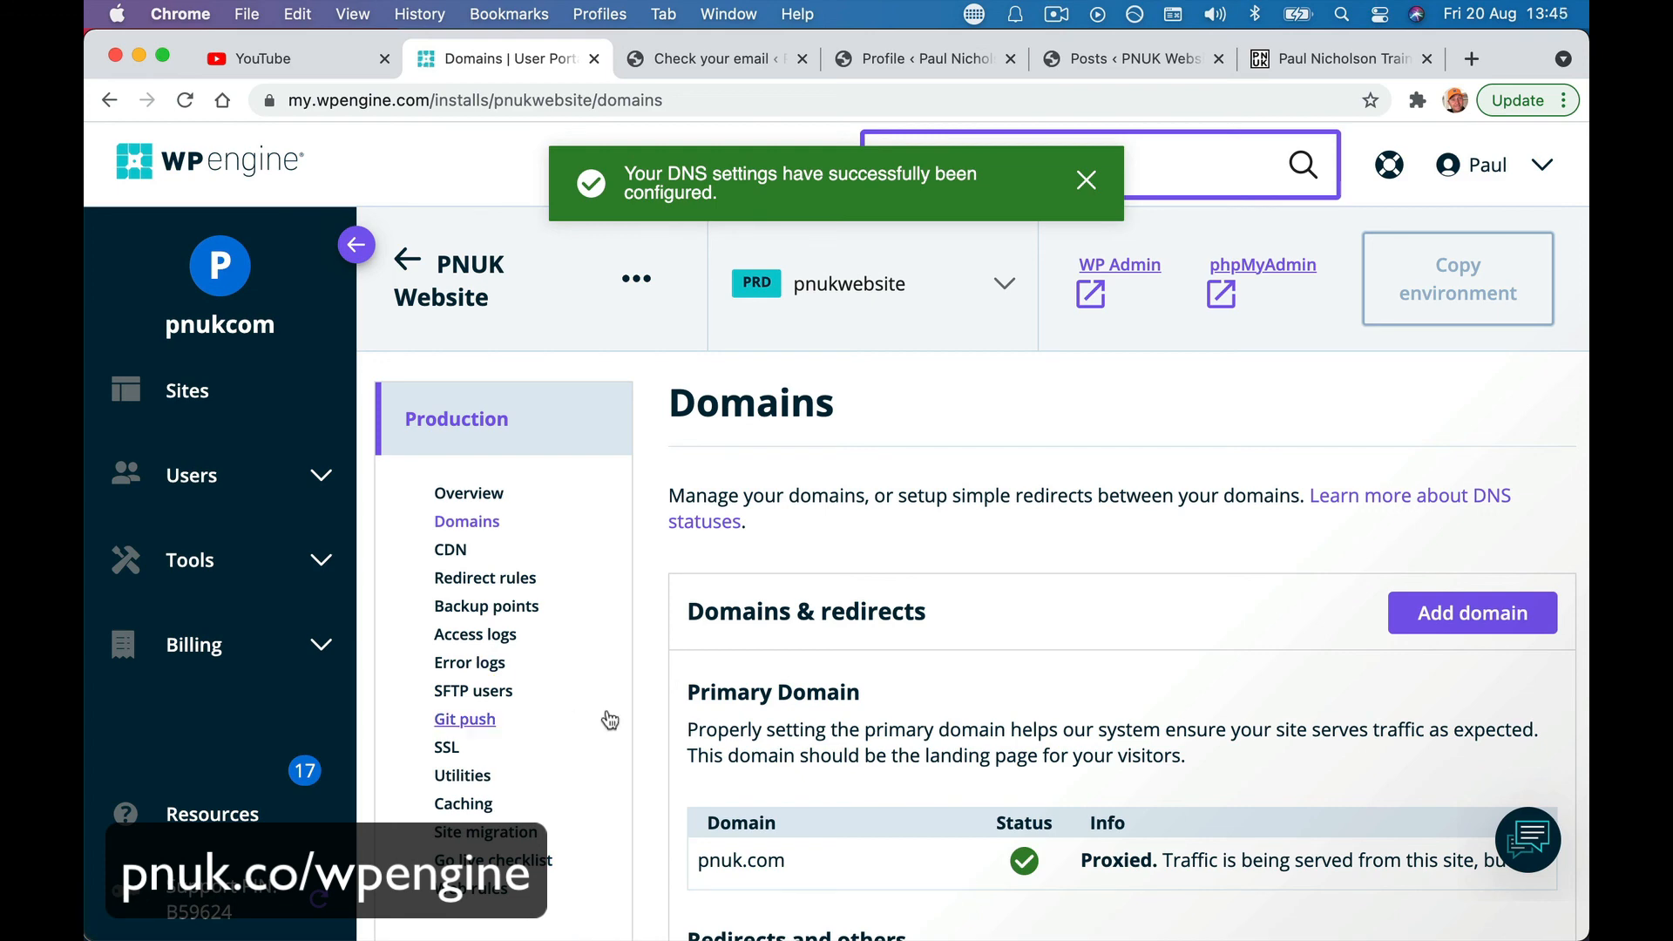
pyautogui.scroll(-3, 956, 736)
pyautogui.moveTo(1028, 573)
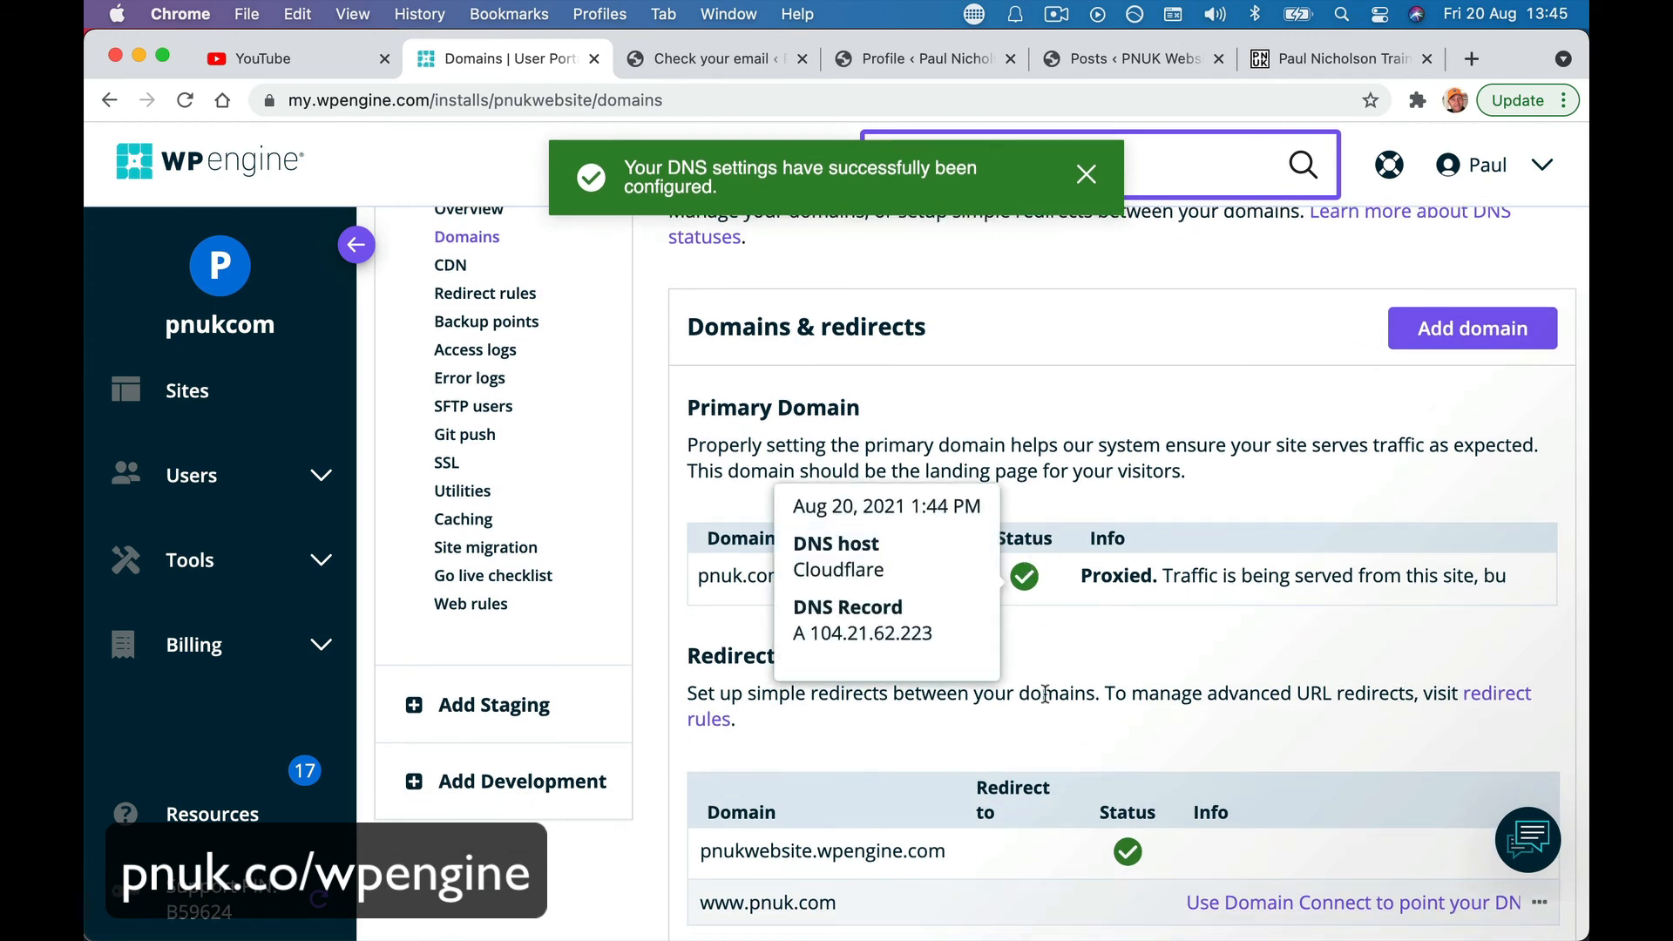
pyautogui.scroll(-2, 1044, 692)
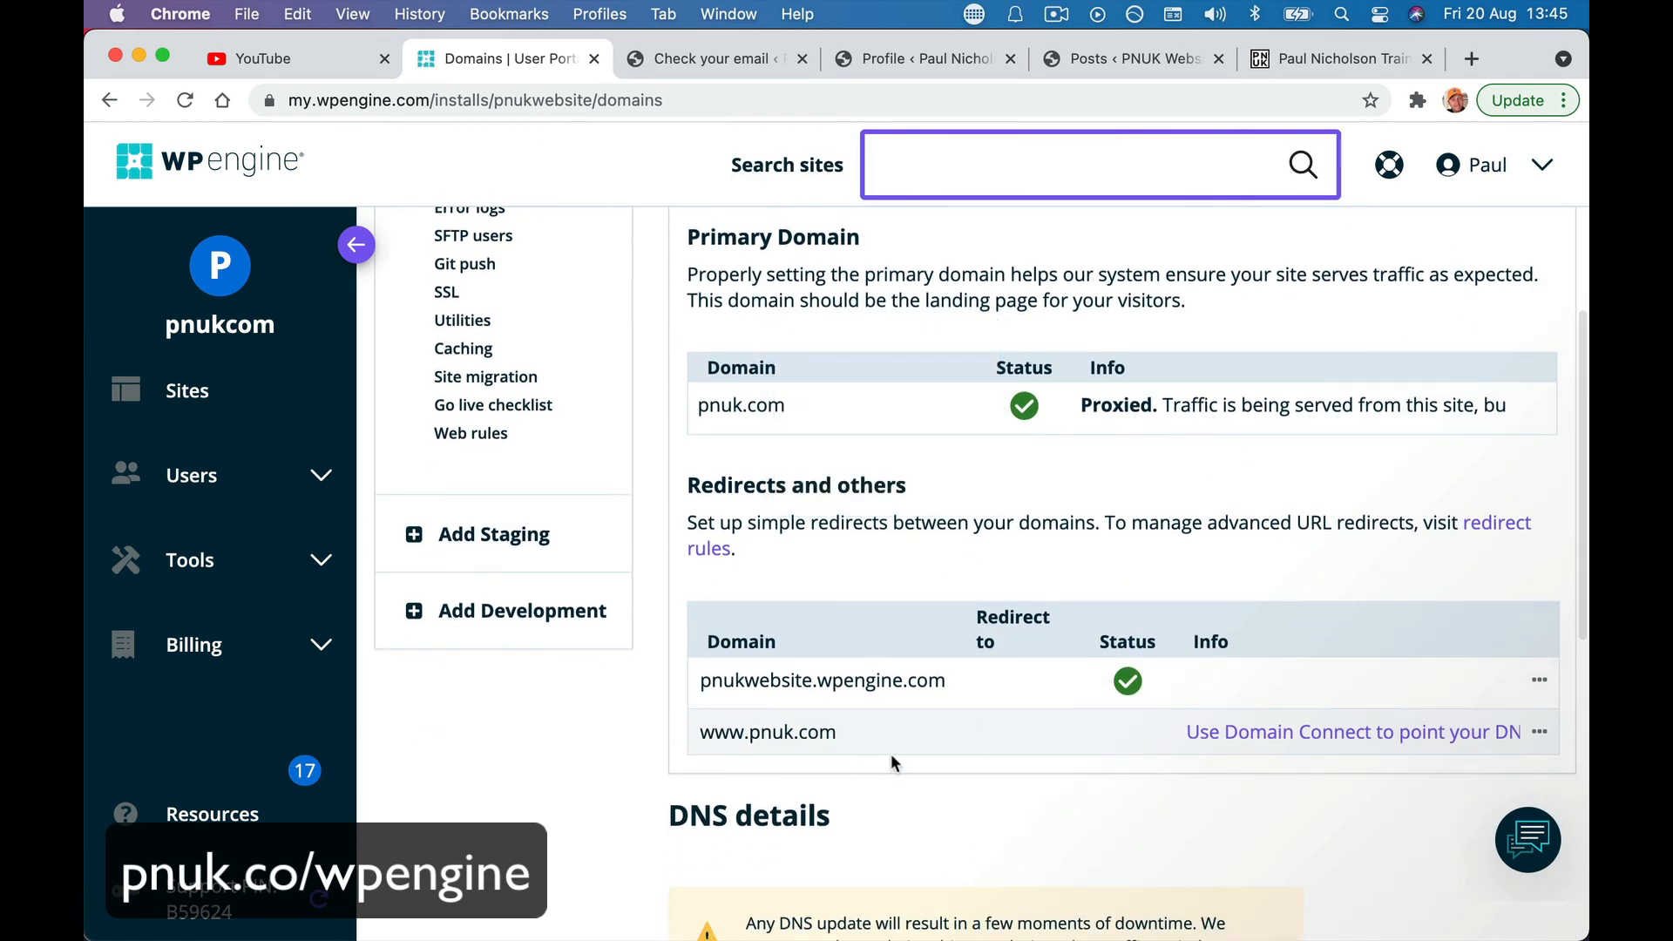
pyautogui.click(1252, 731)
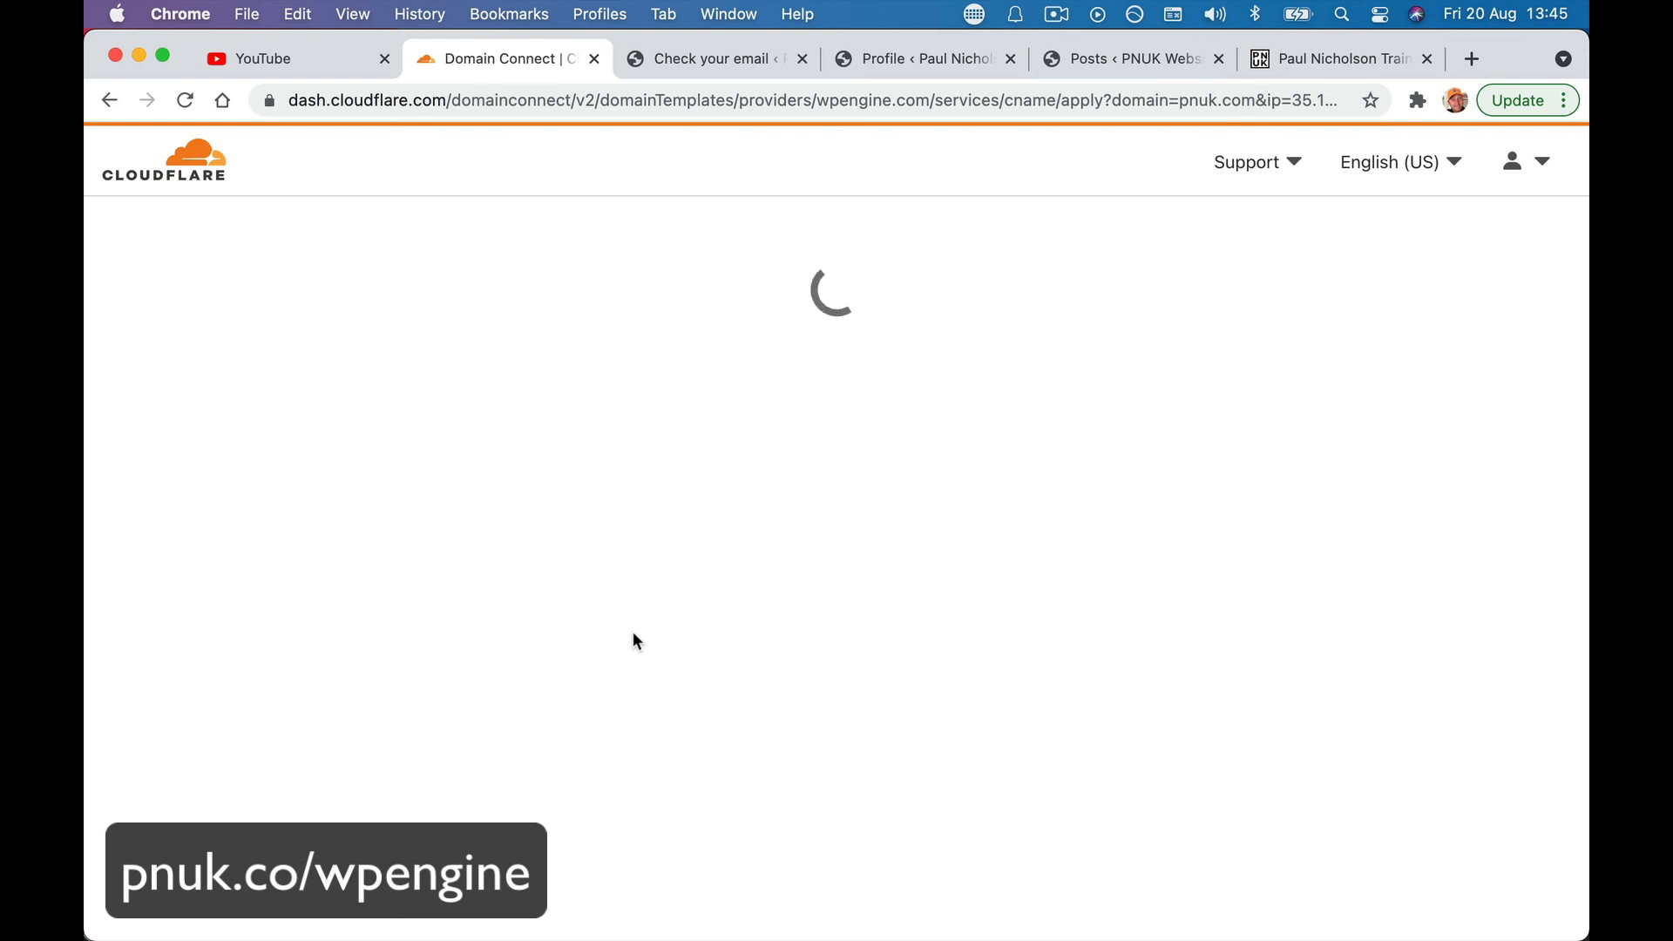
pyautogui.click(423, 662)
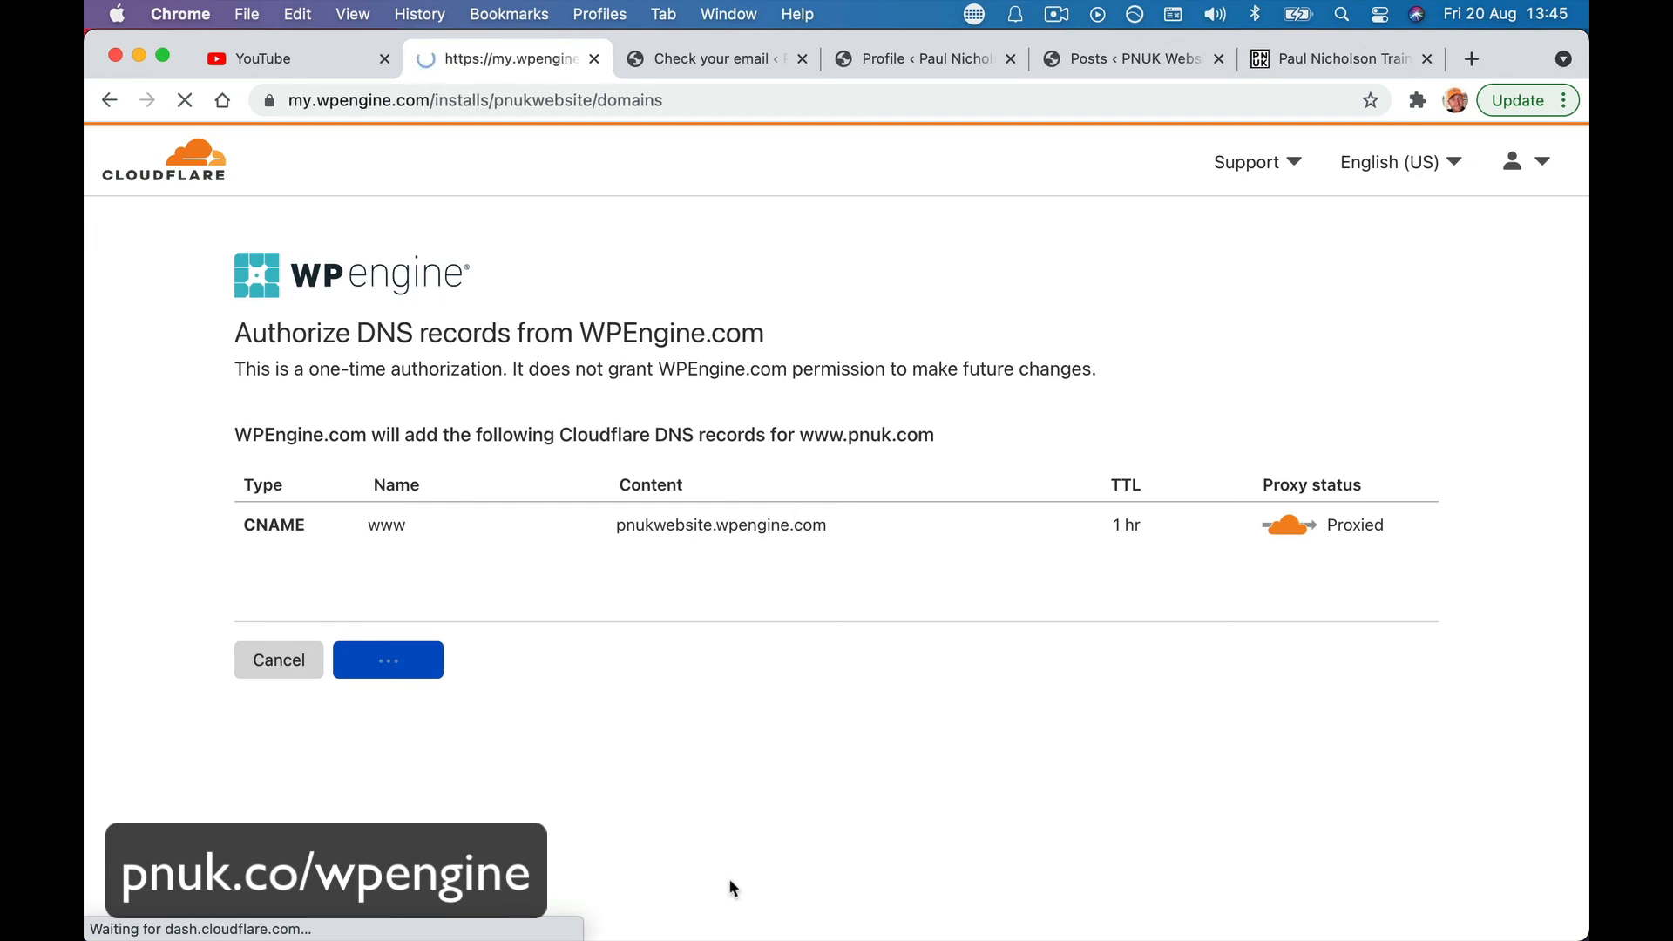
pyautogui.scroll(-6, 842, 760)
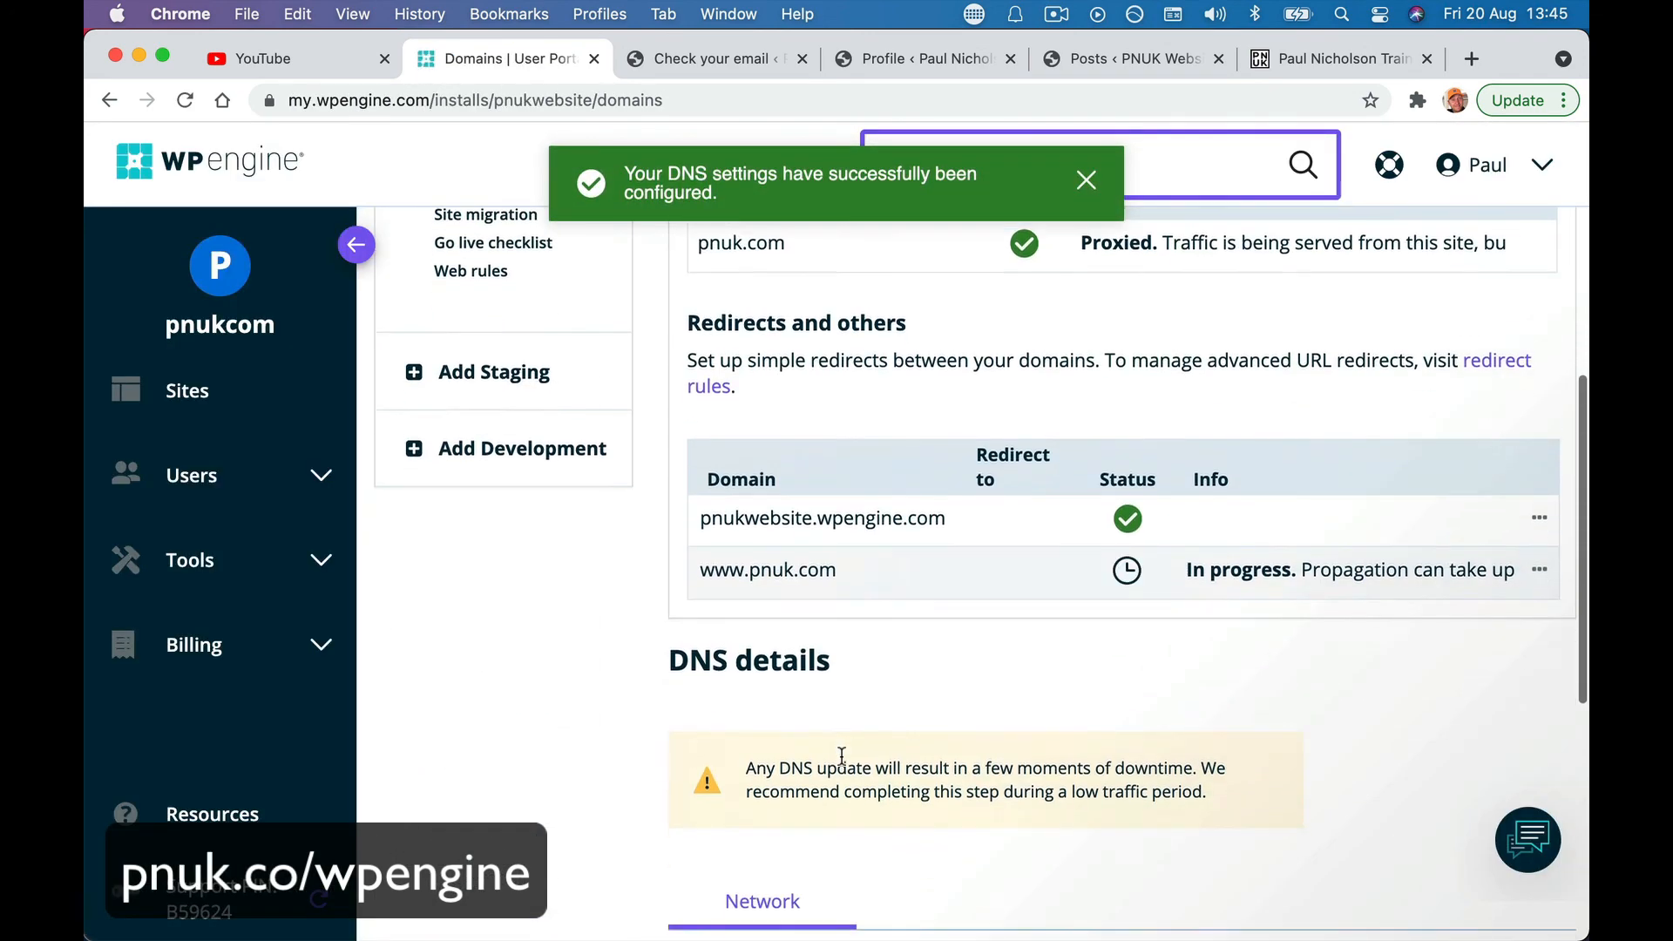
pyautogui.scroll(1, 778, 342)
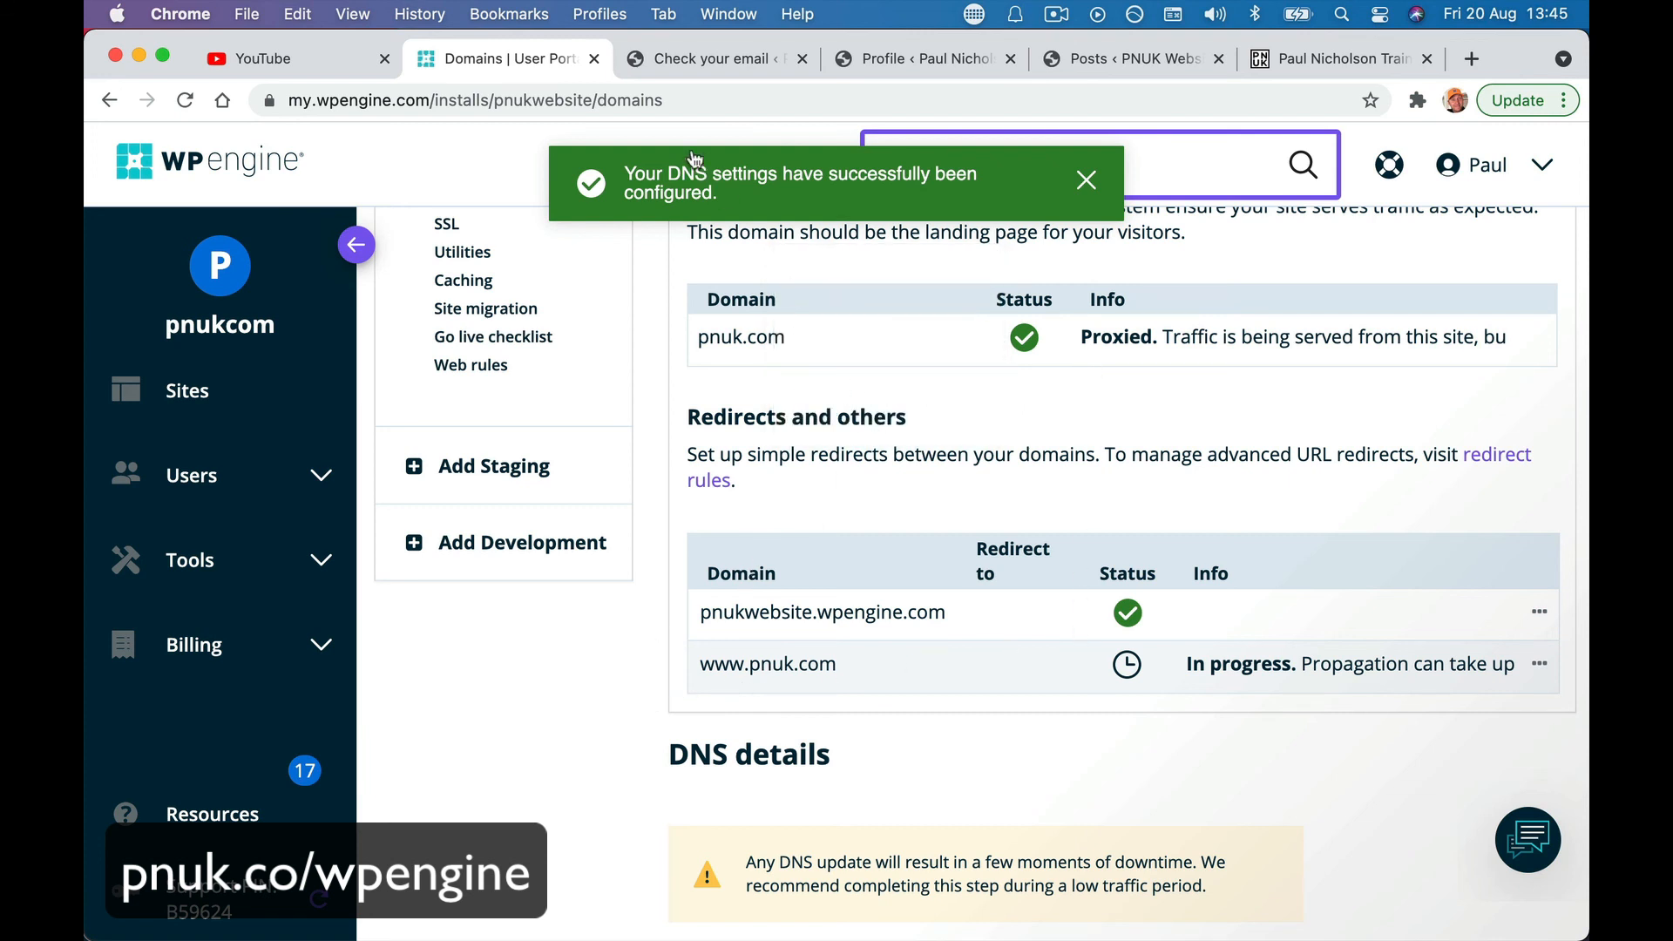
# - Load pnuk.com in a spare Chrome tab and reload it, getting Cloudflare Error 526
pyautogui.click(698, 60)
pyautogui.click(698, 97)
pyautogui.write('pn')
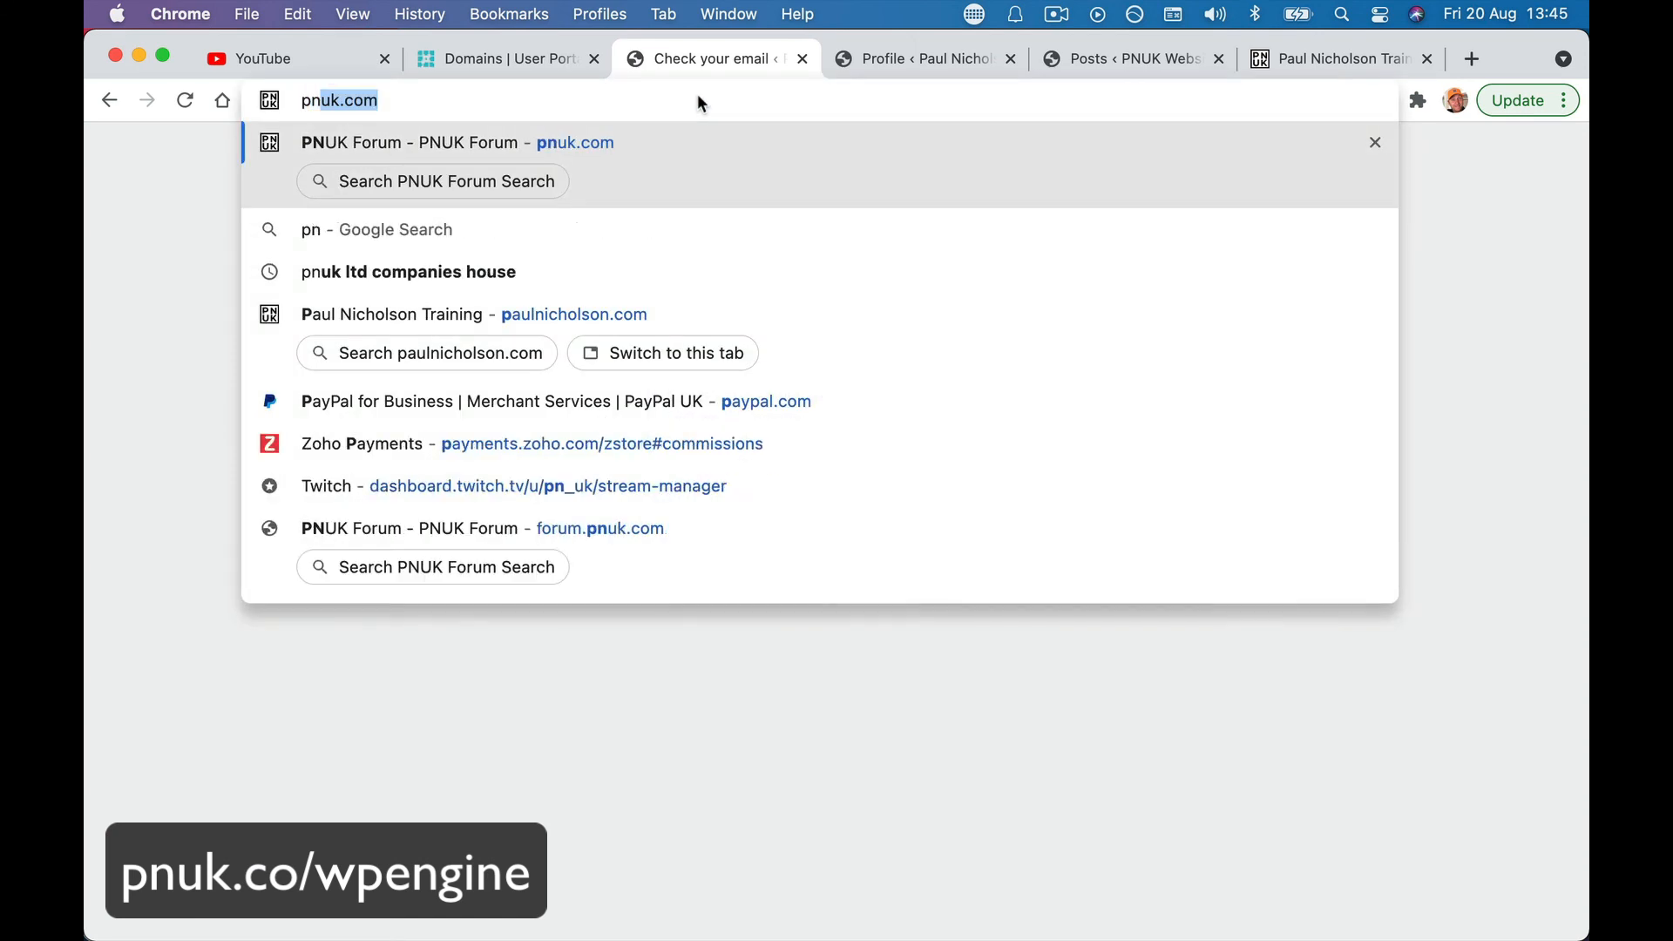
pyautogui.write('uk.com')
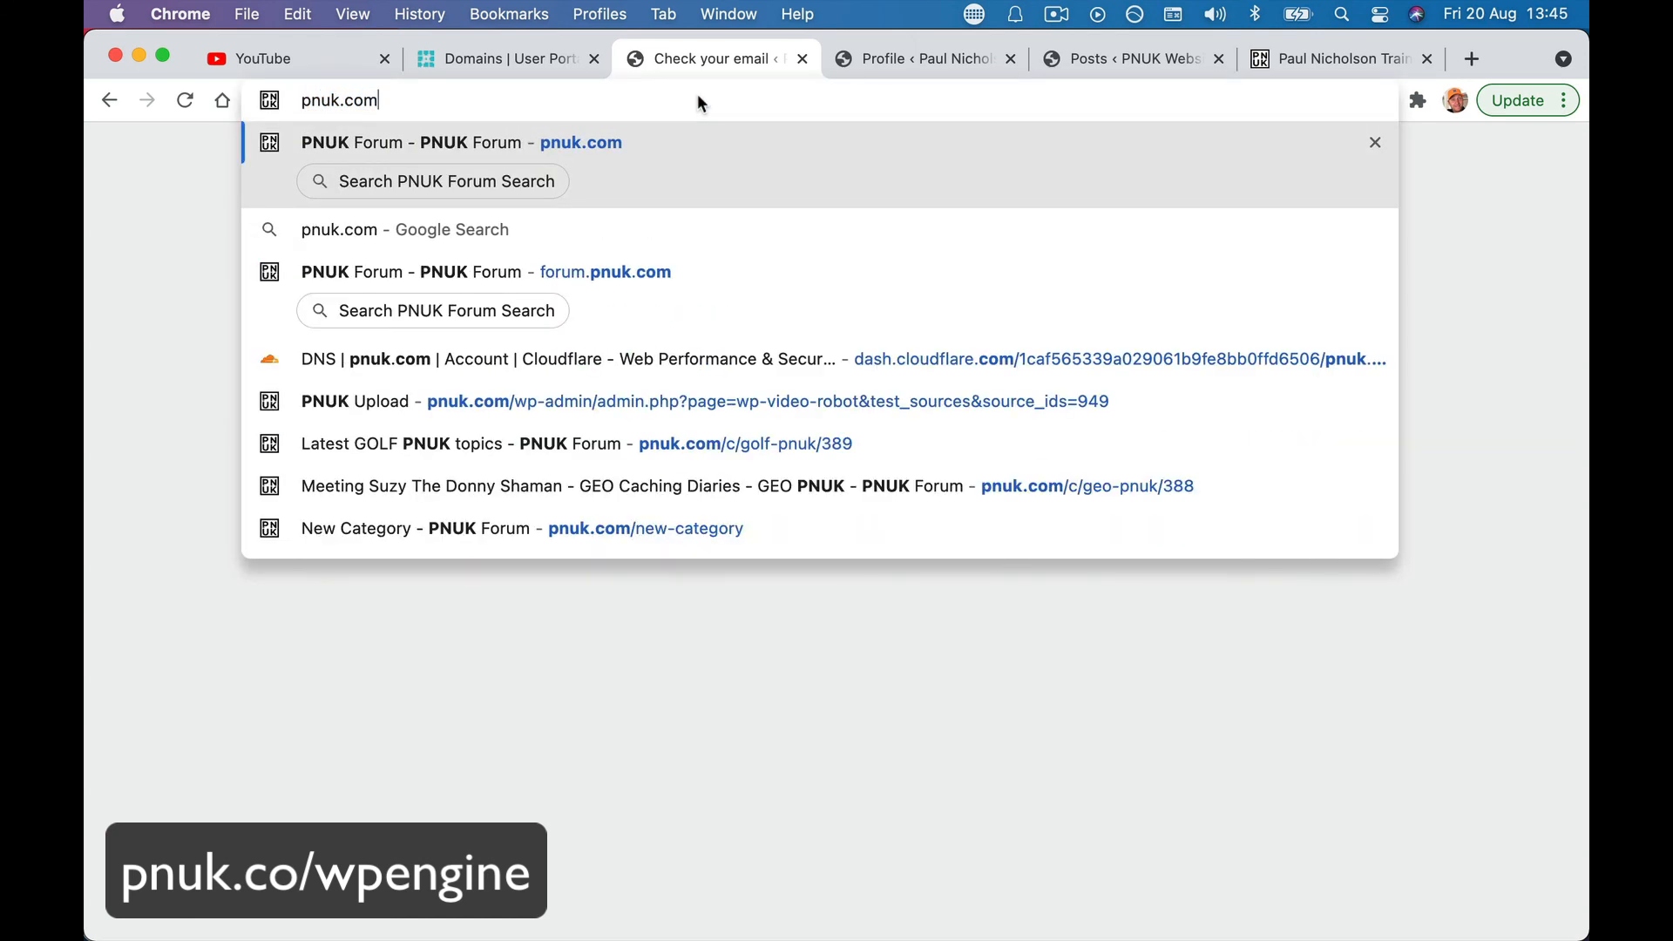
pyautogui.press('Return')
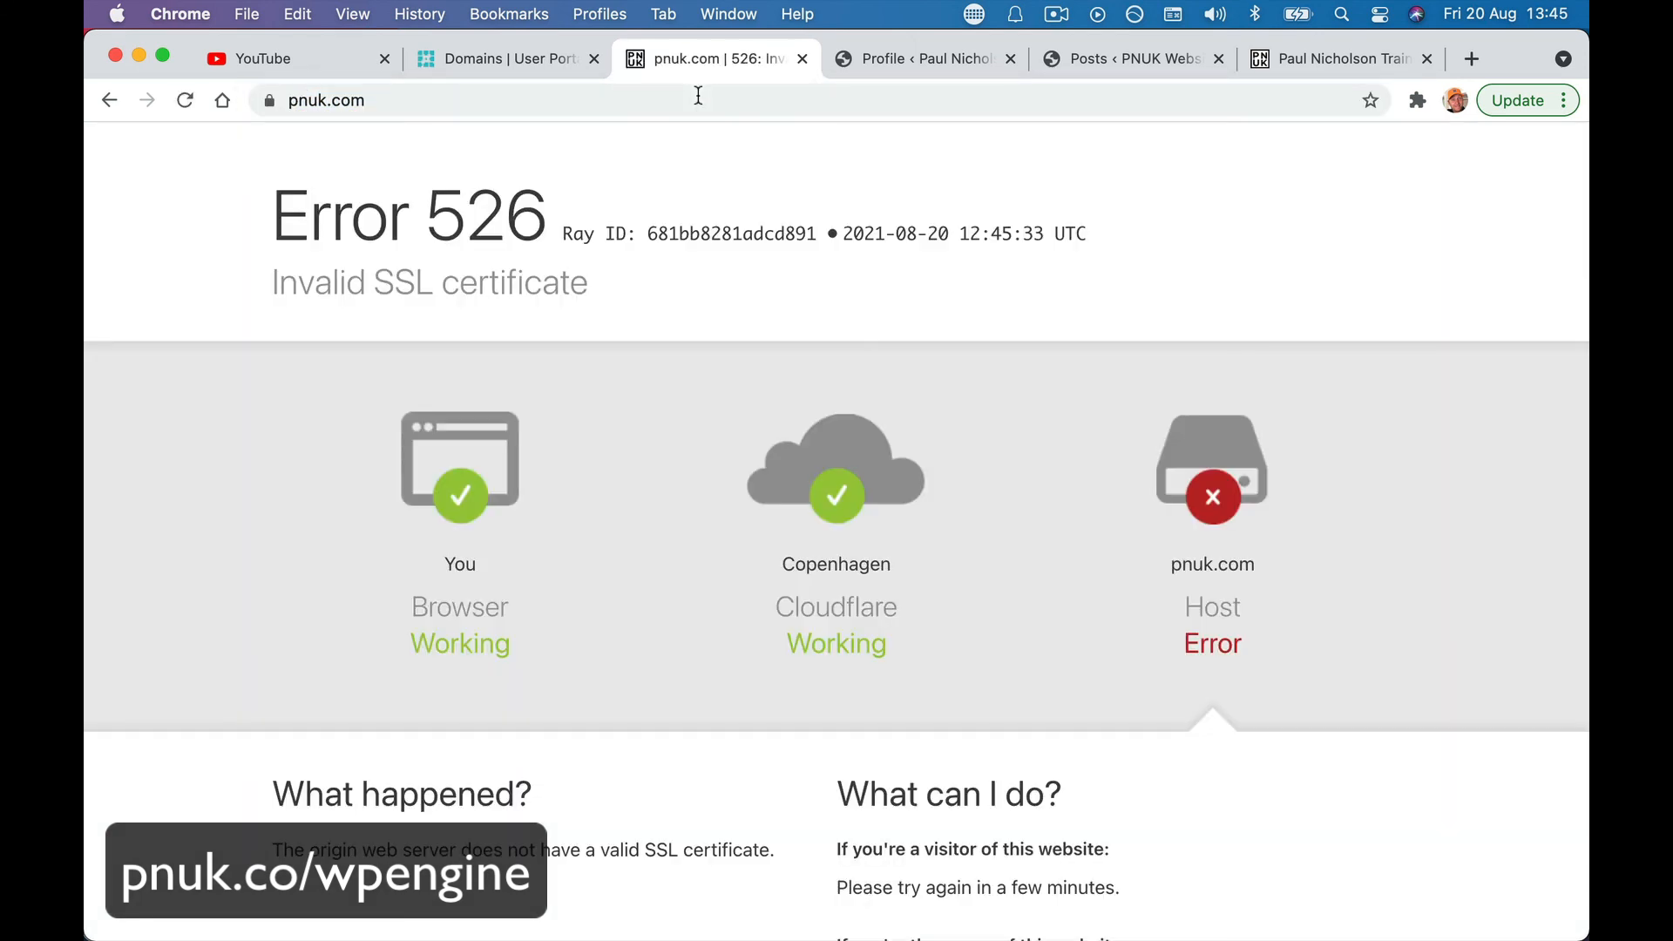
pyautogui.click(183, 102)
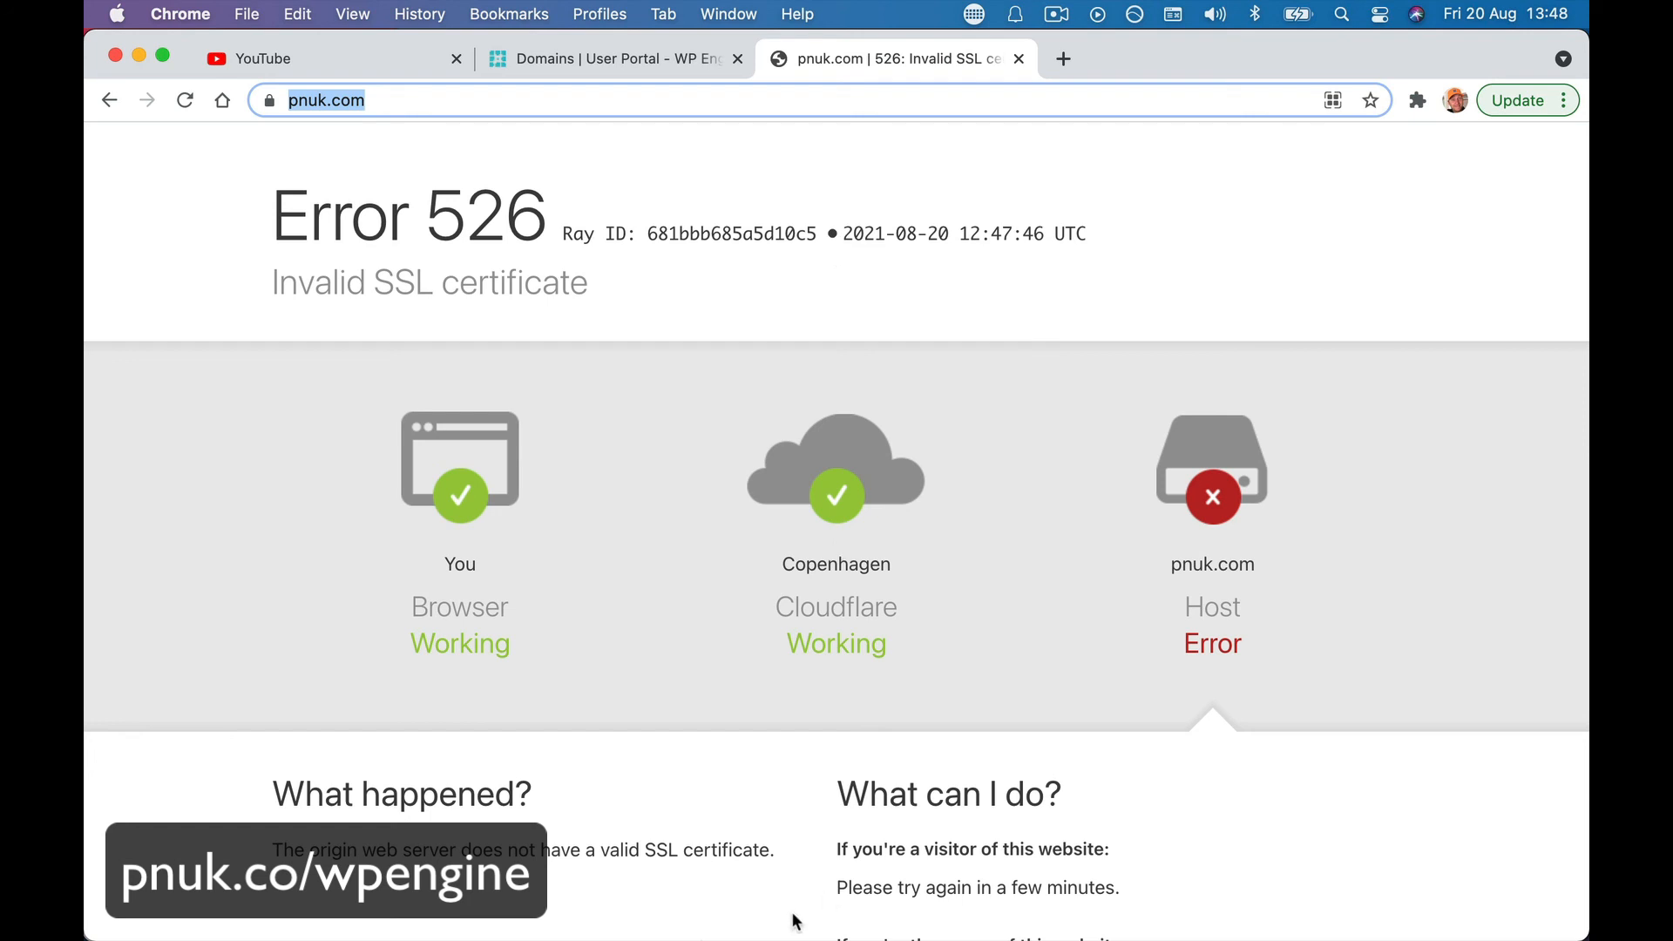
# - In Safari, load pnuk.com and then pnuk.com/home
pyautogui.click(582, 902)
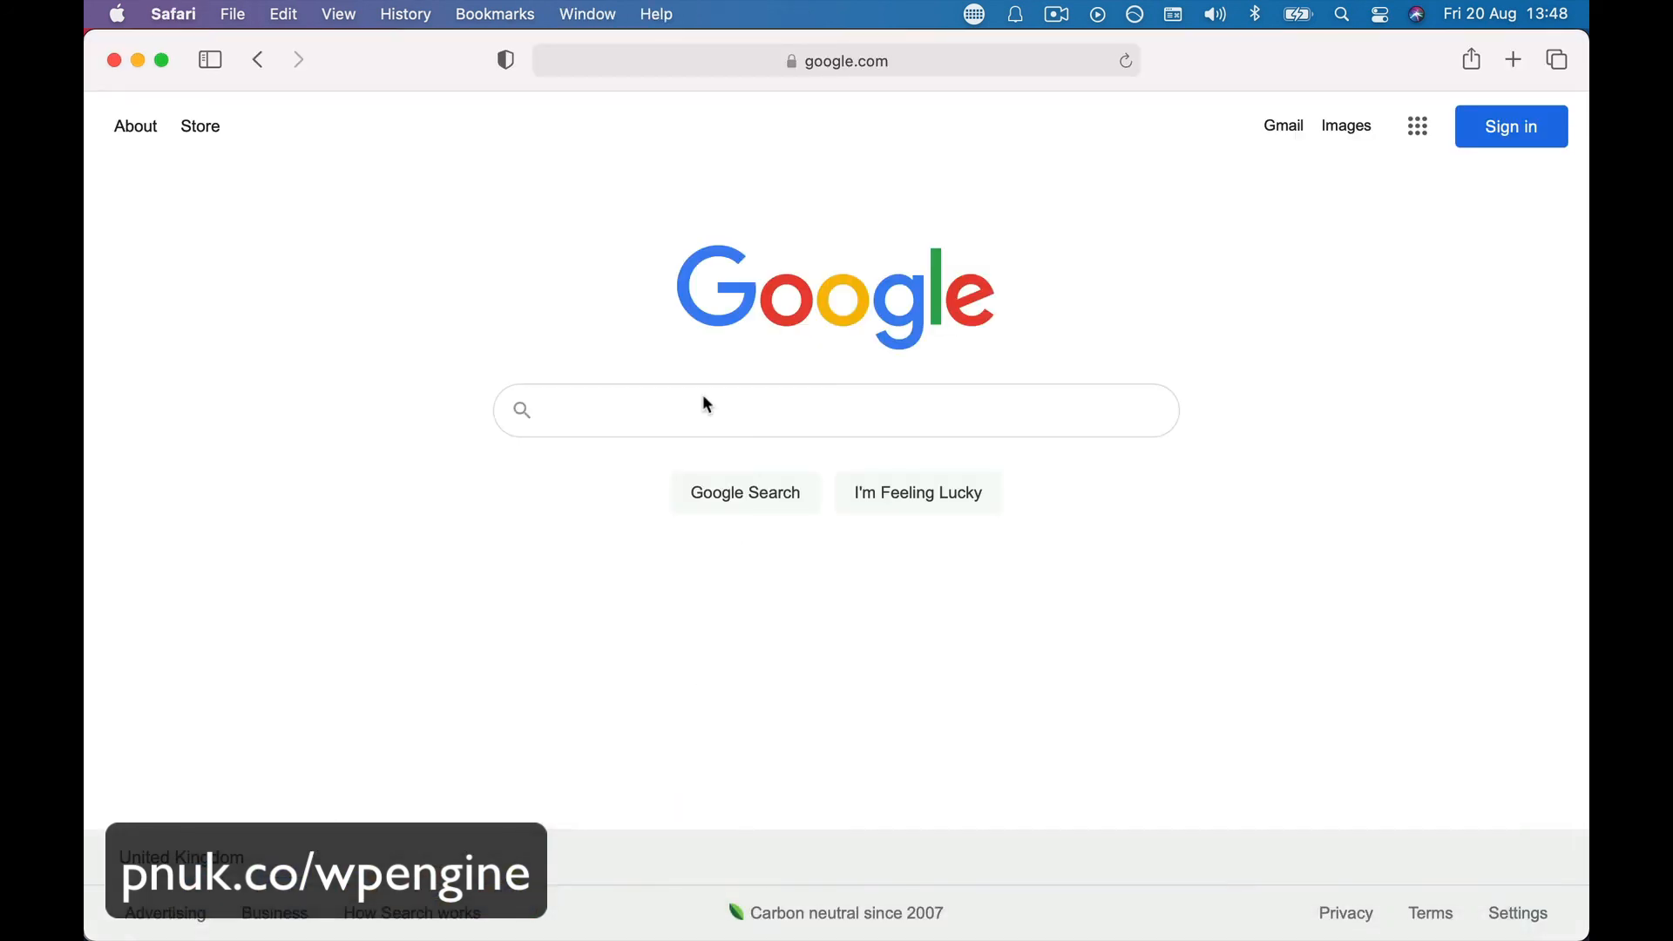
pyautogui.click(909, 59)
pyautogui.write('pnuk.com')
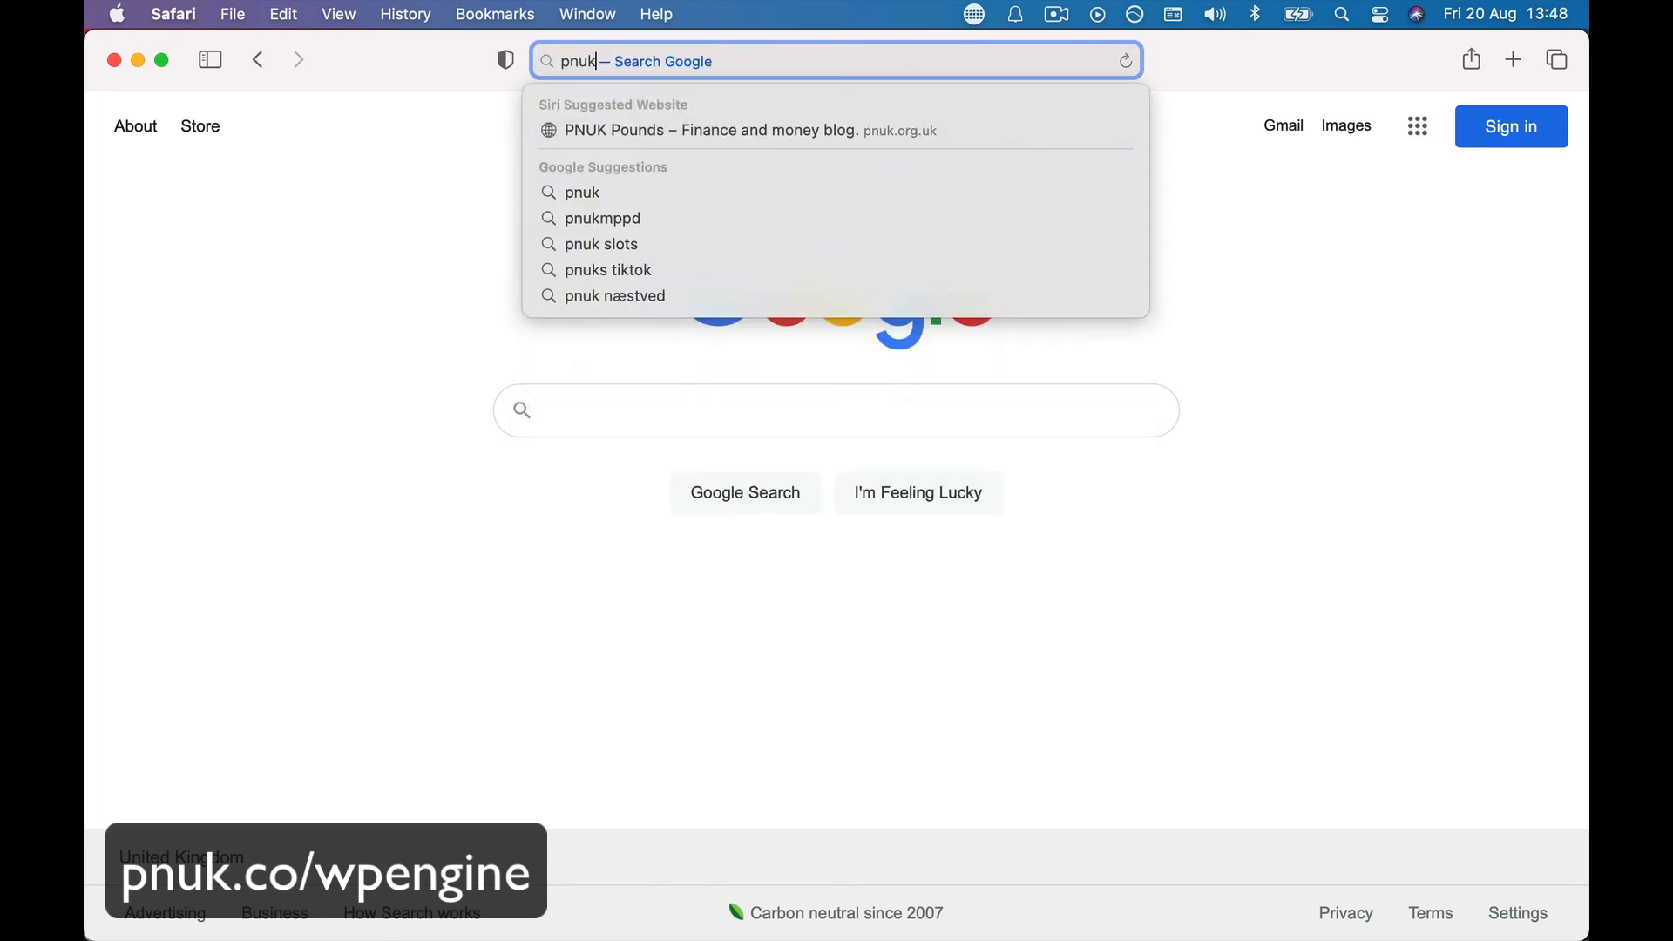
pyautogui.press('Return')
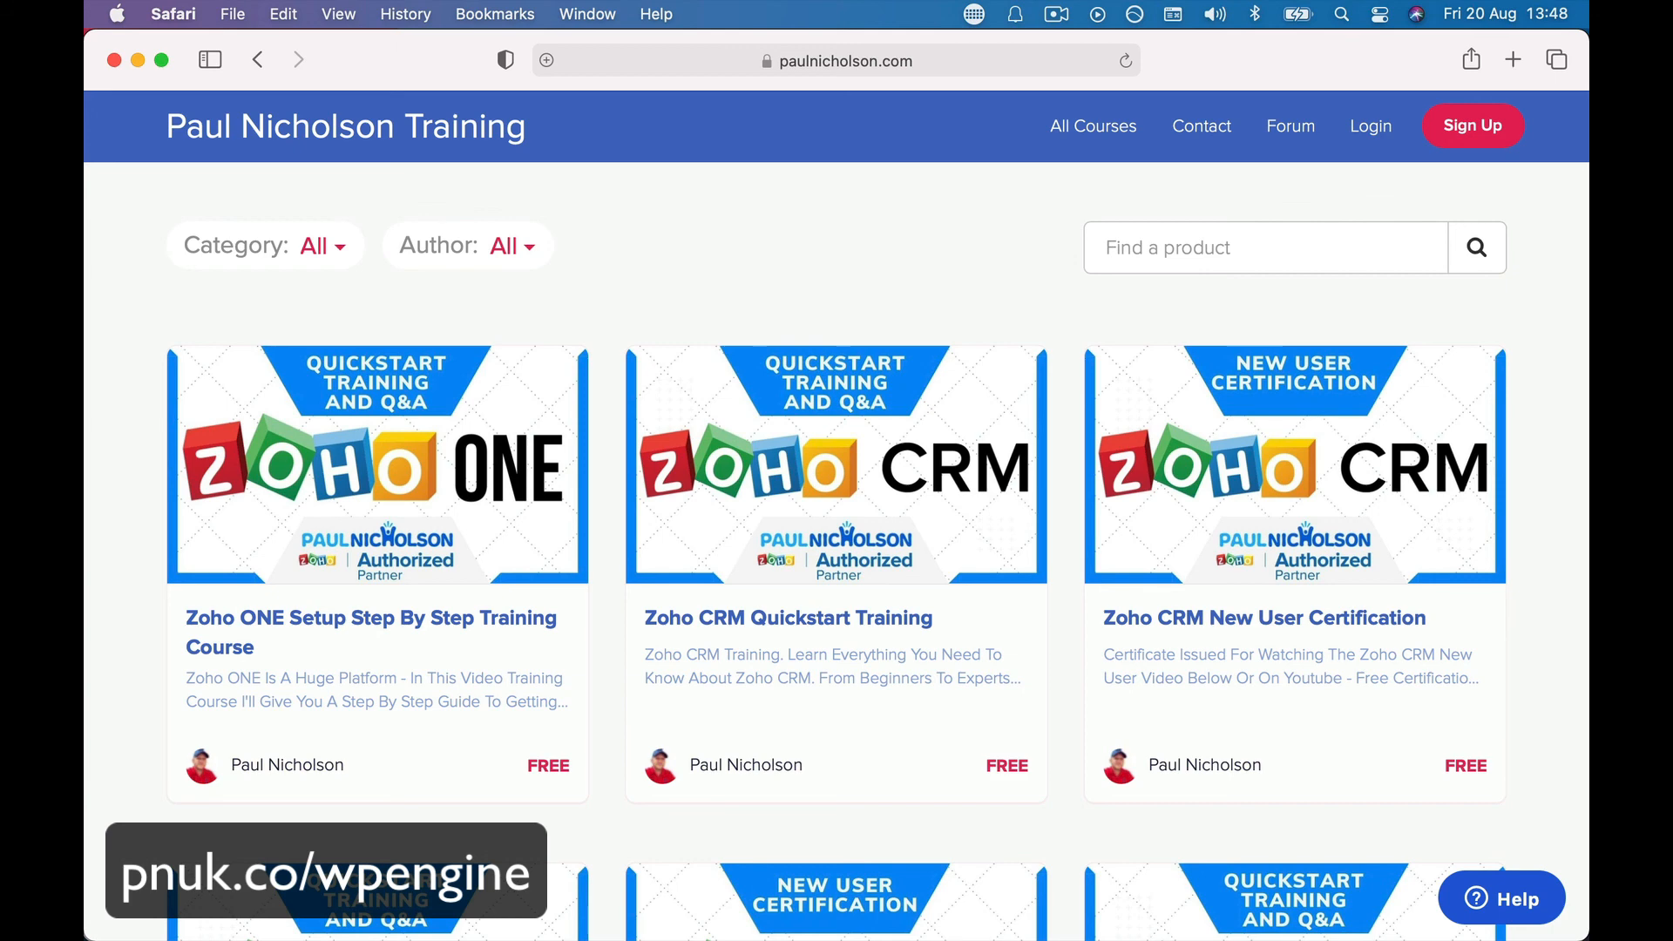
pyautogui.click(924, 60)
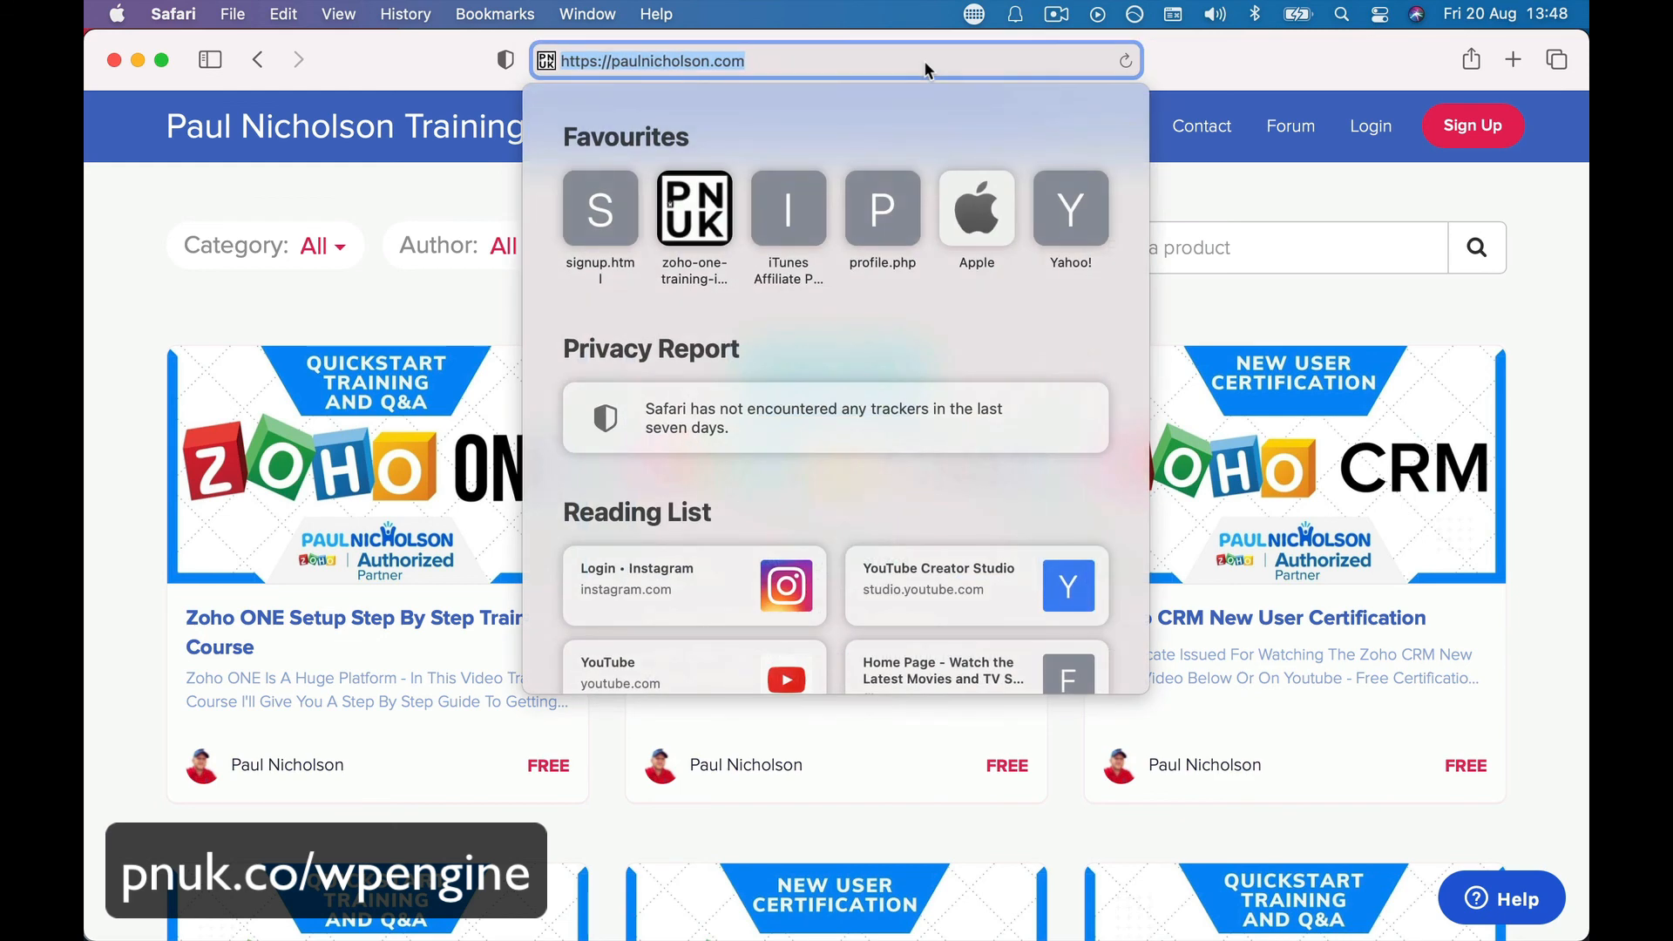
pyautogui.write('pnuk.com/')
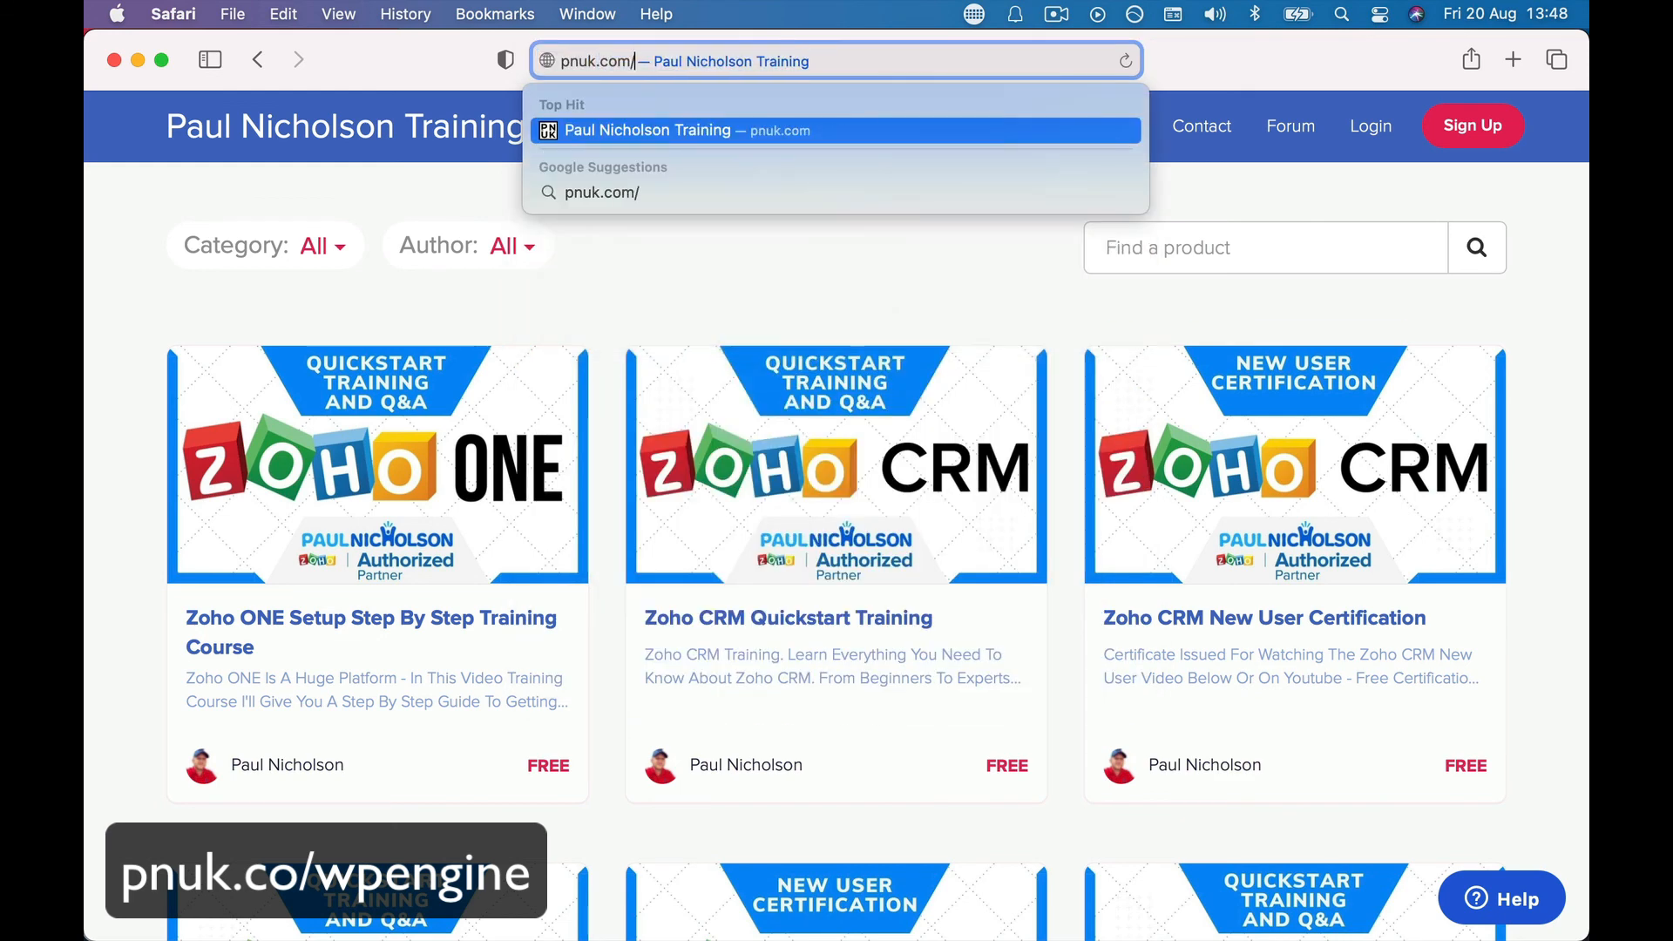
pyautogui.write('home')
pyautogui.press('Return')
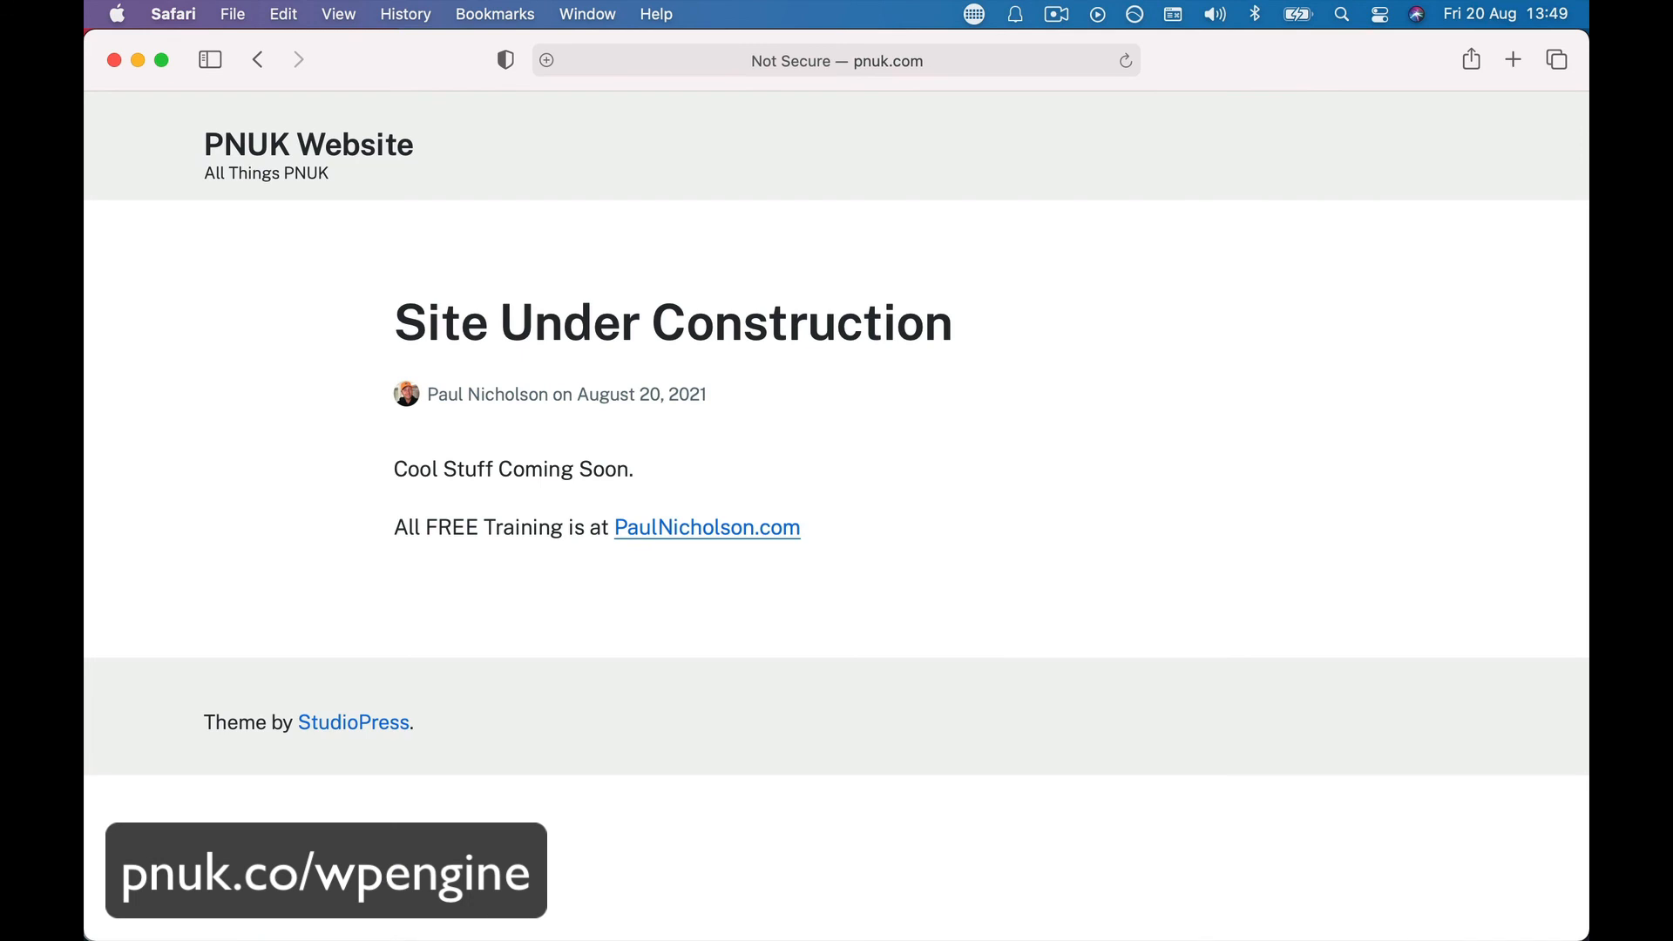
# - Try the nonexistent path szkdjghfkdkj on pnuk.com, then load plain pnuk.com again
pyautogui.click(1028, 52)
pyautogui.click(833, 60)
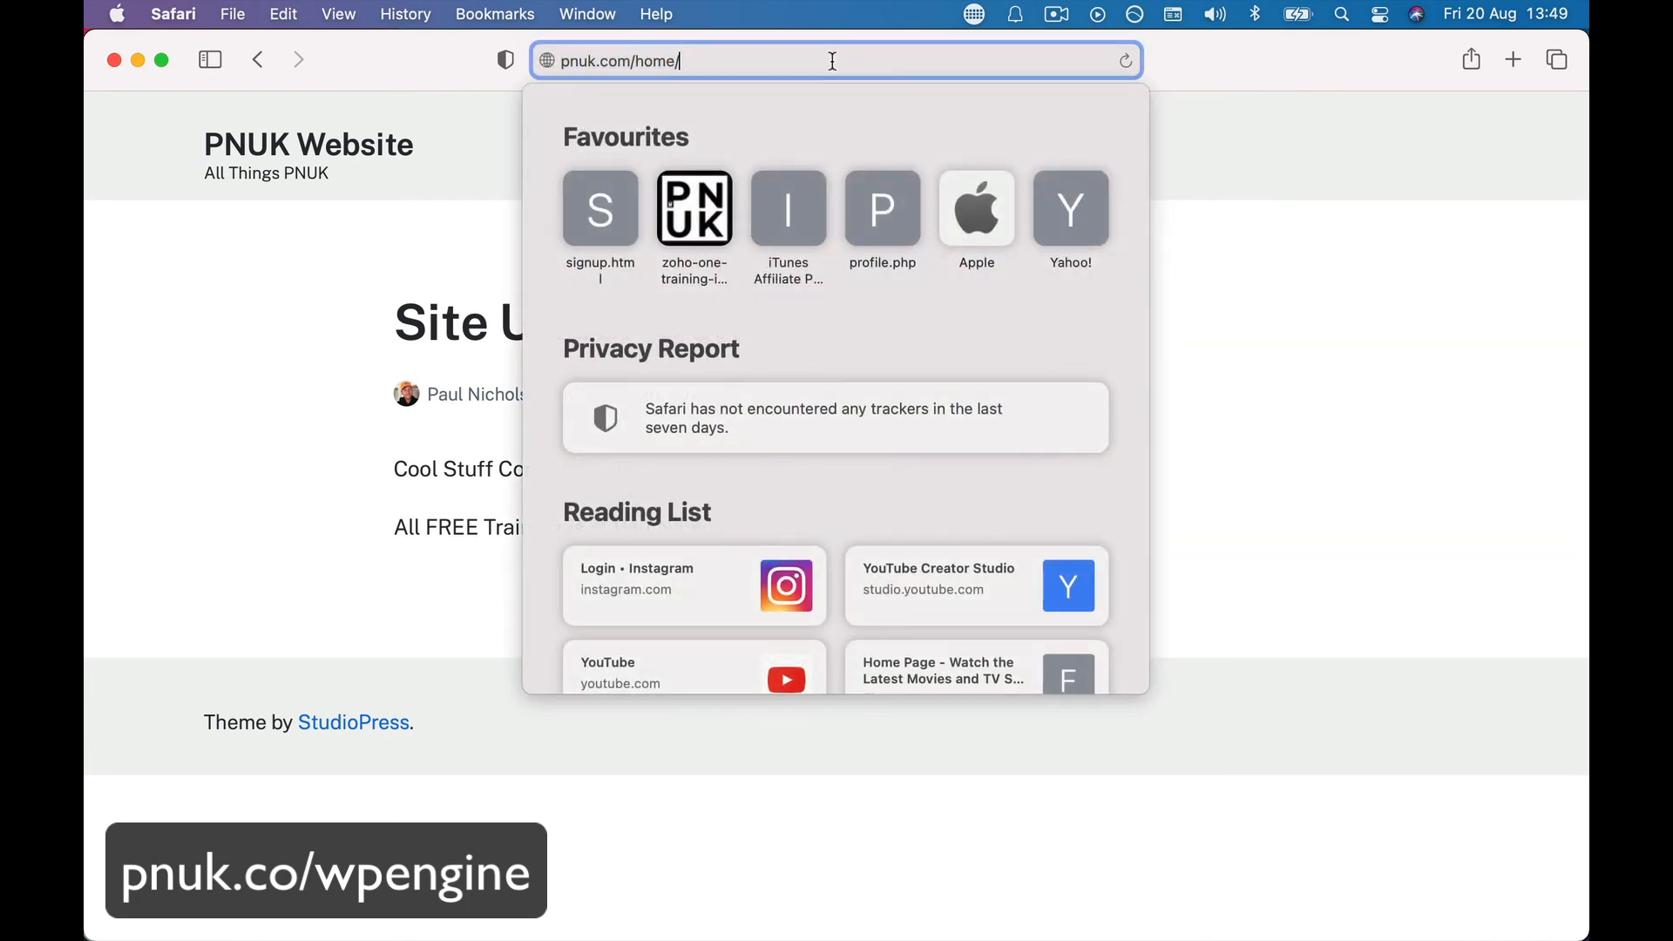
pyautogui.moveTo(636, 62); pyautogui.dragTo(765, 61)
pyautogui.write('szkdjghfkdkj')
pyautogui.press('Return')
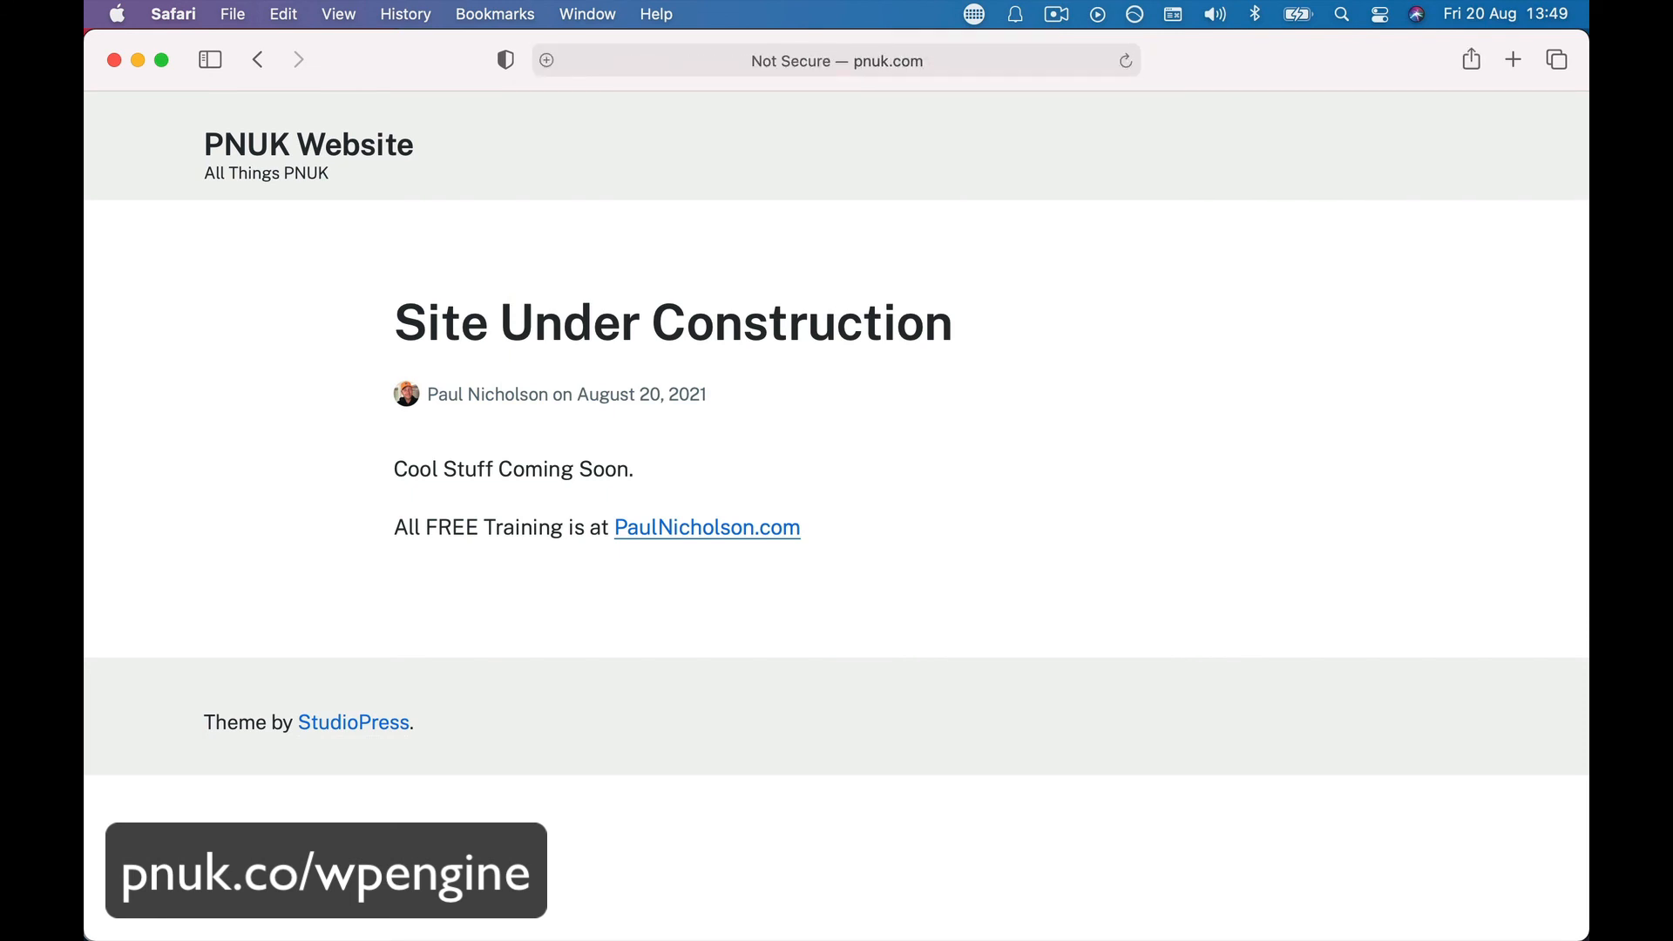
pyautogui.click(739, 61)
pyautogui.write('pn')
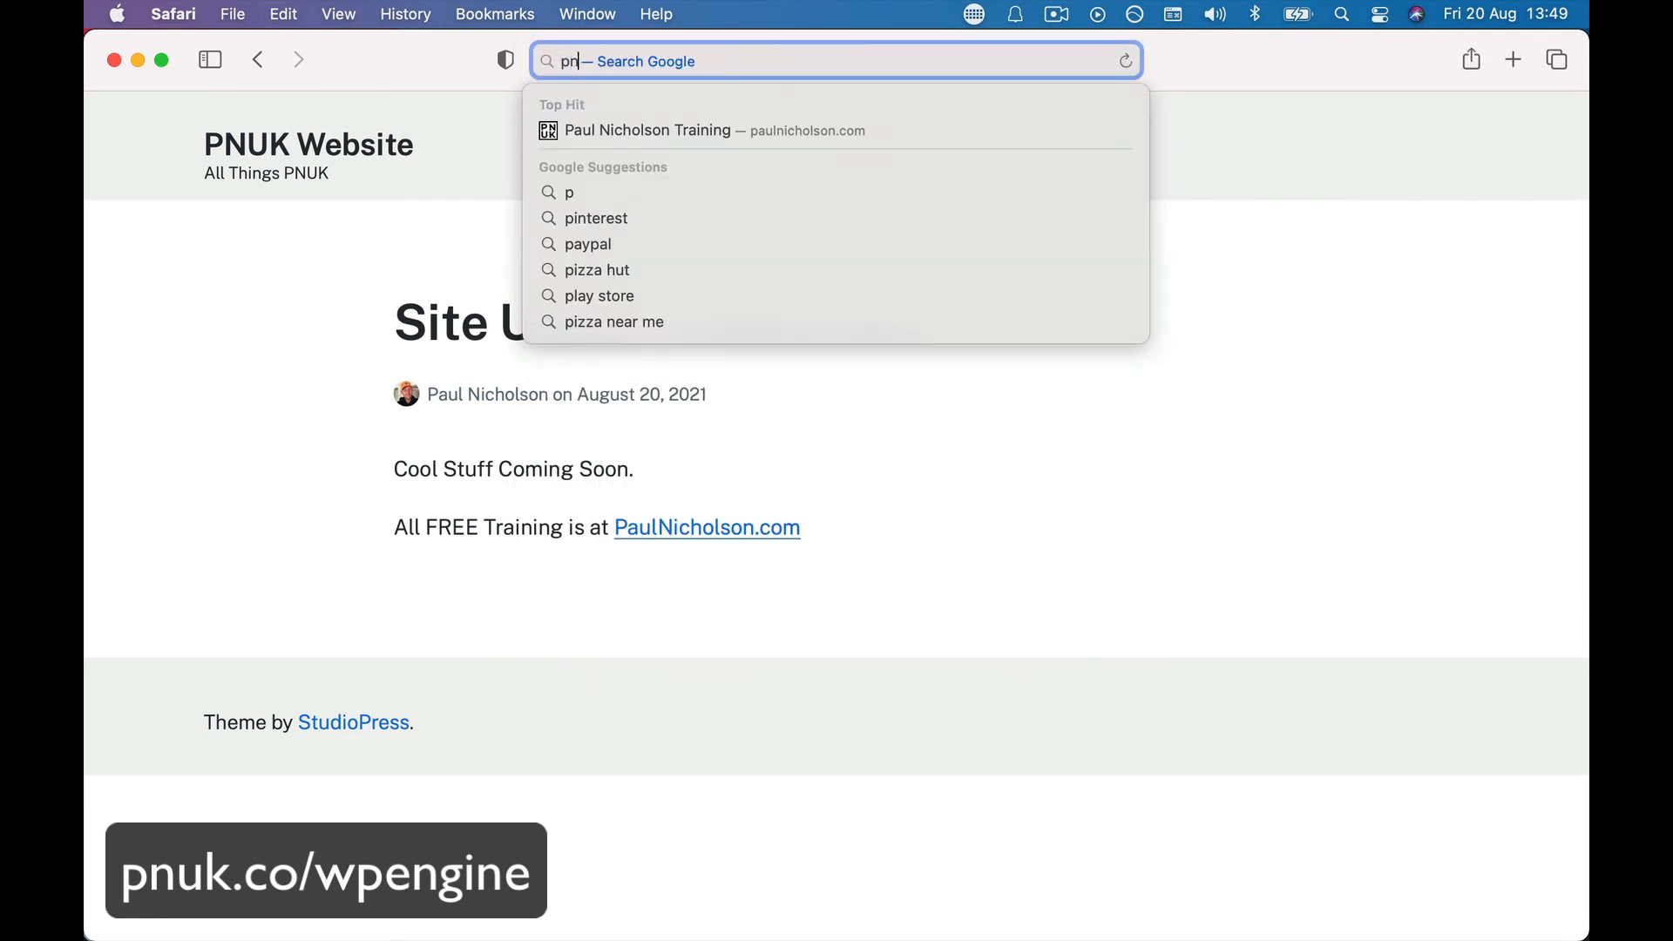
pyautogui.write('uk.com')
pyautogui.press('Return')
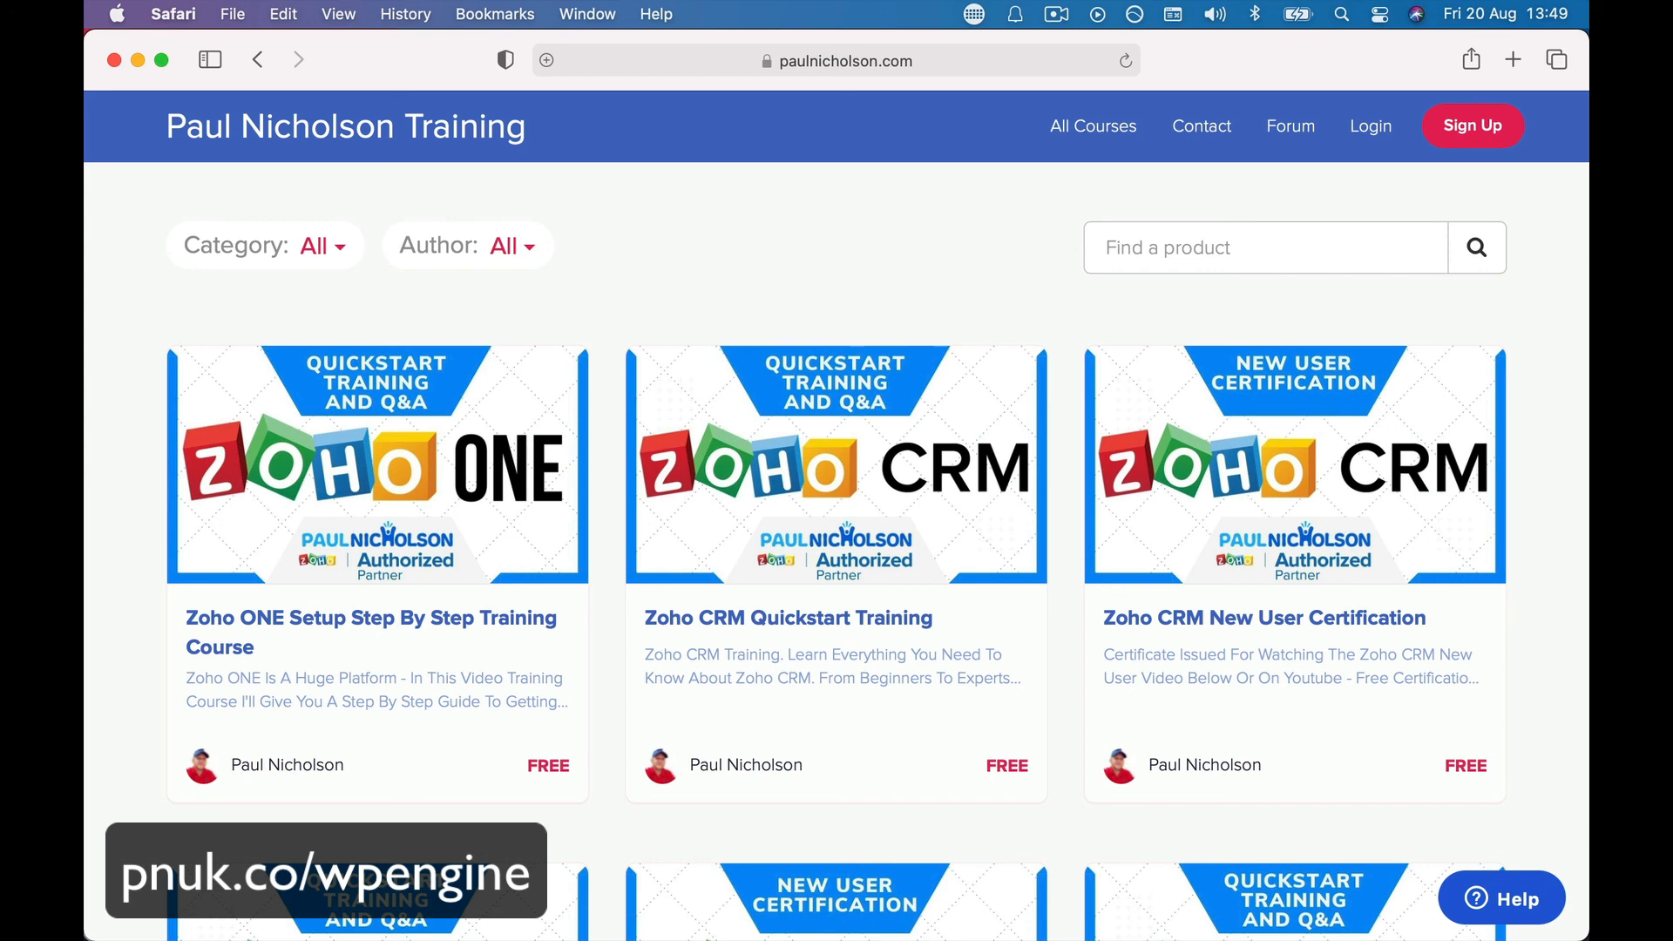
# - Return to Chrome's WP Engine Domains tab and review pnuk.com's Proxied primary-domain status
pyautogui.click(433, 897)
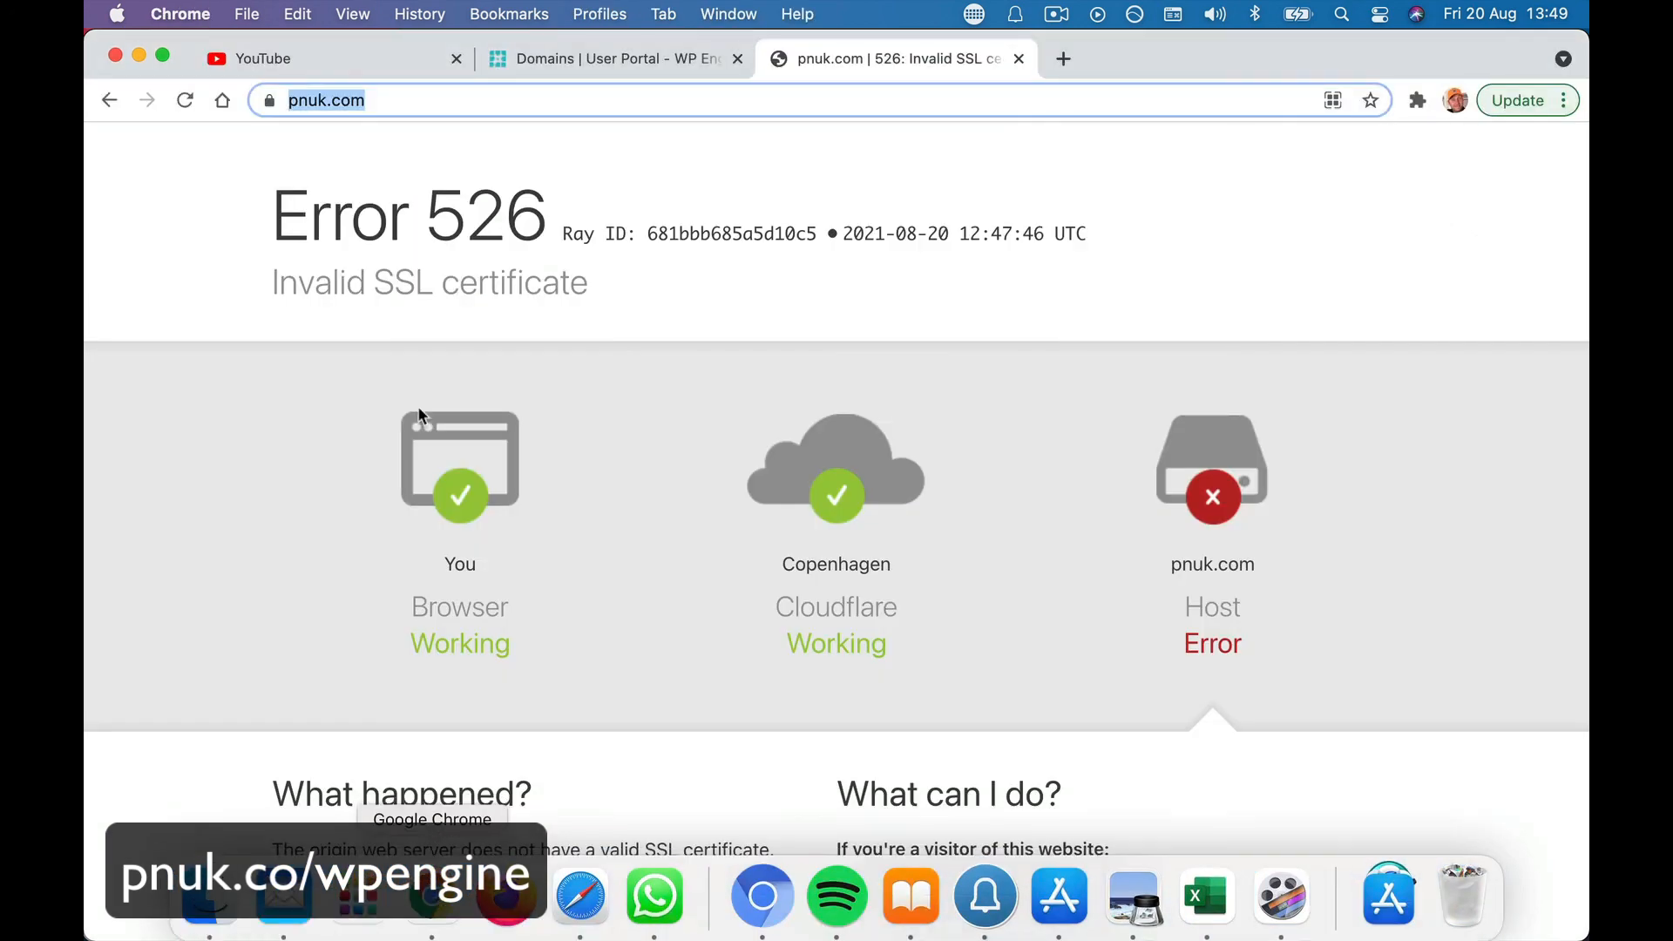
pyautogui.click(551, 54)
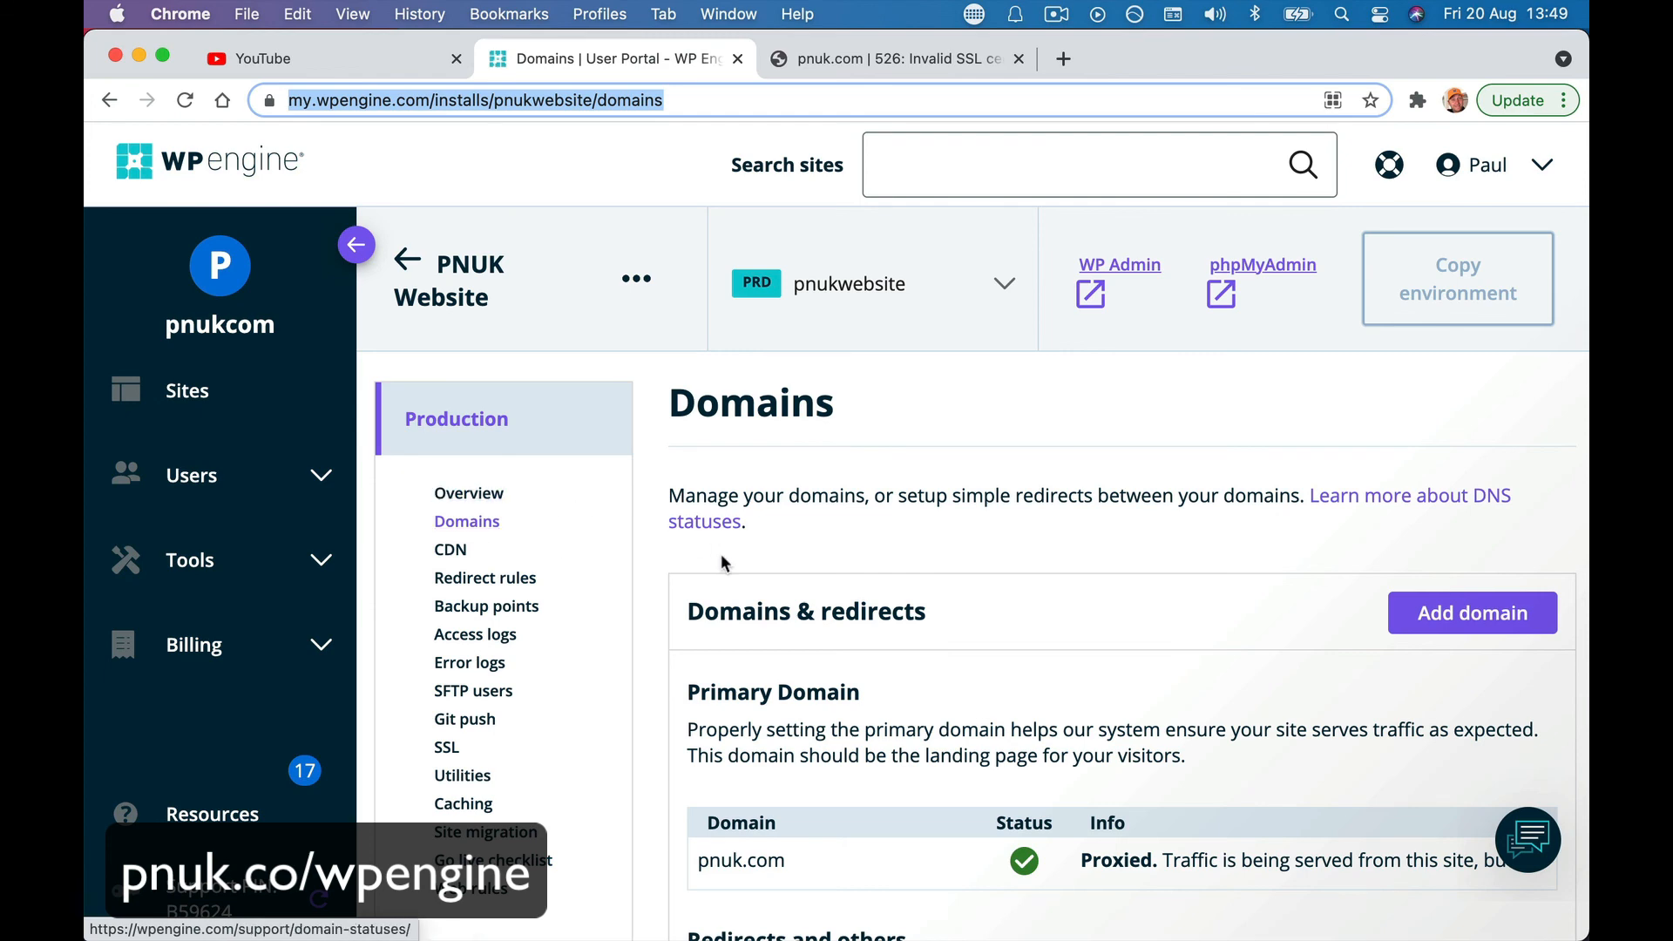
pyautogui.scroll(-5, 912, 643)
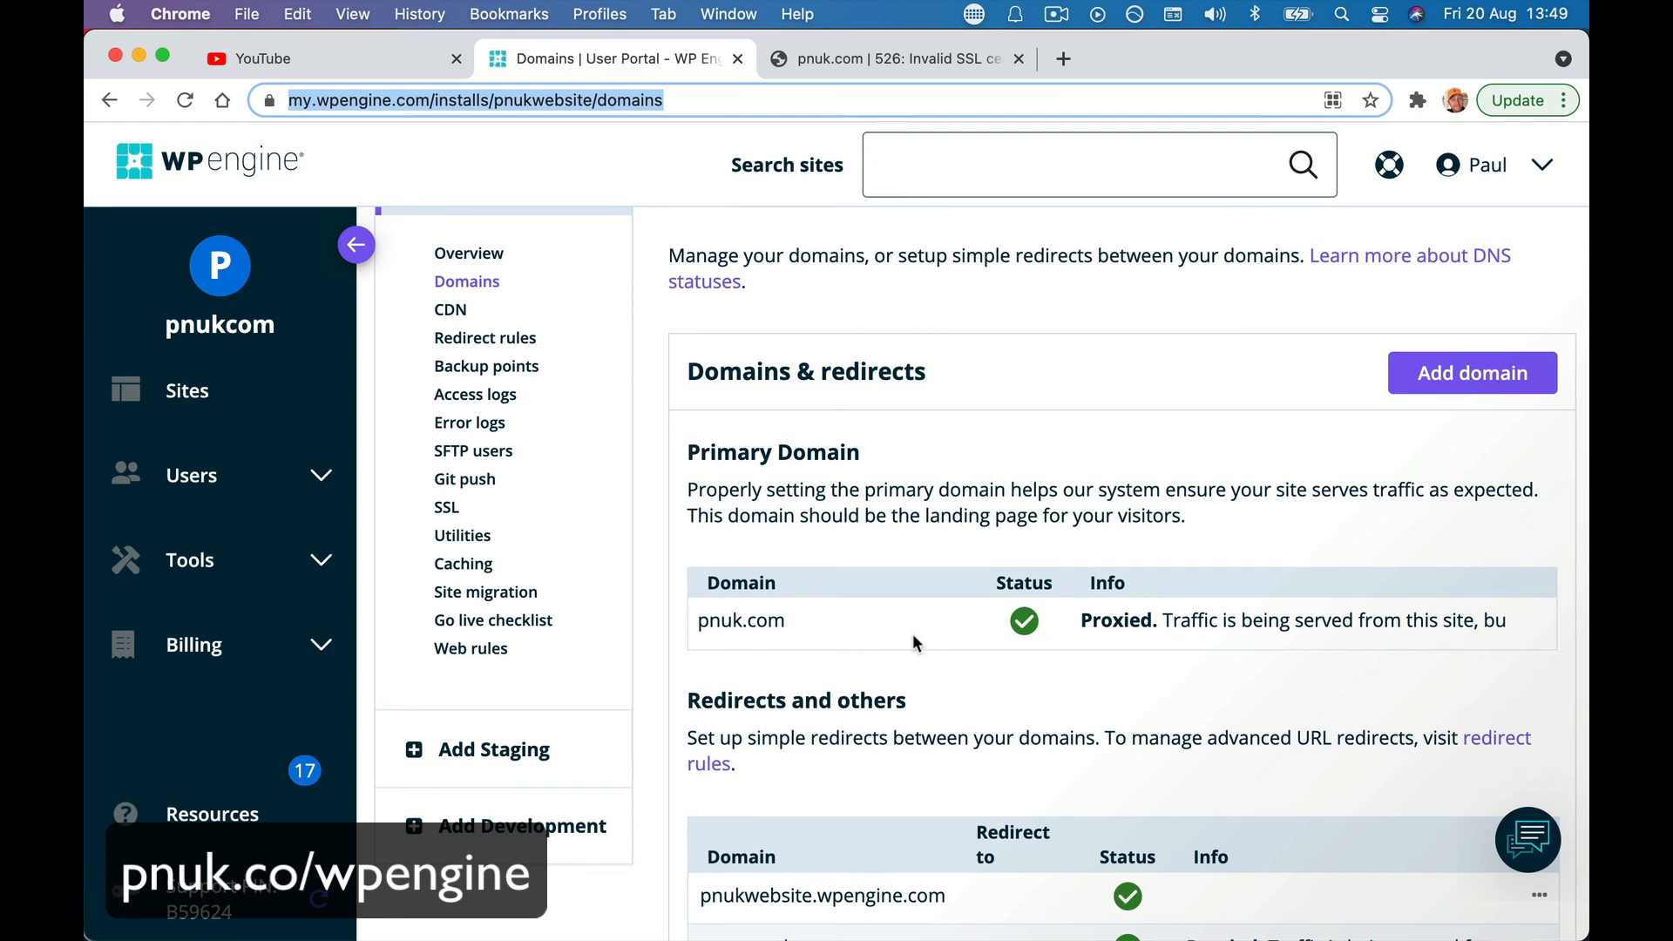
pyautogui.scroll(5, 913, 642)
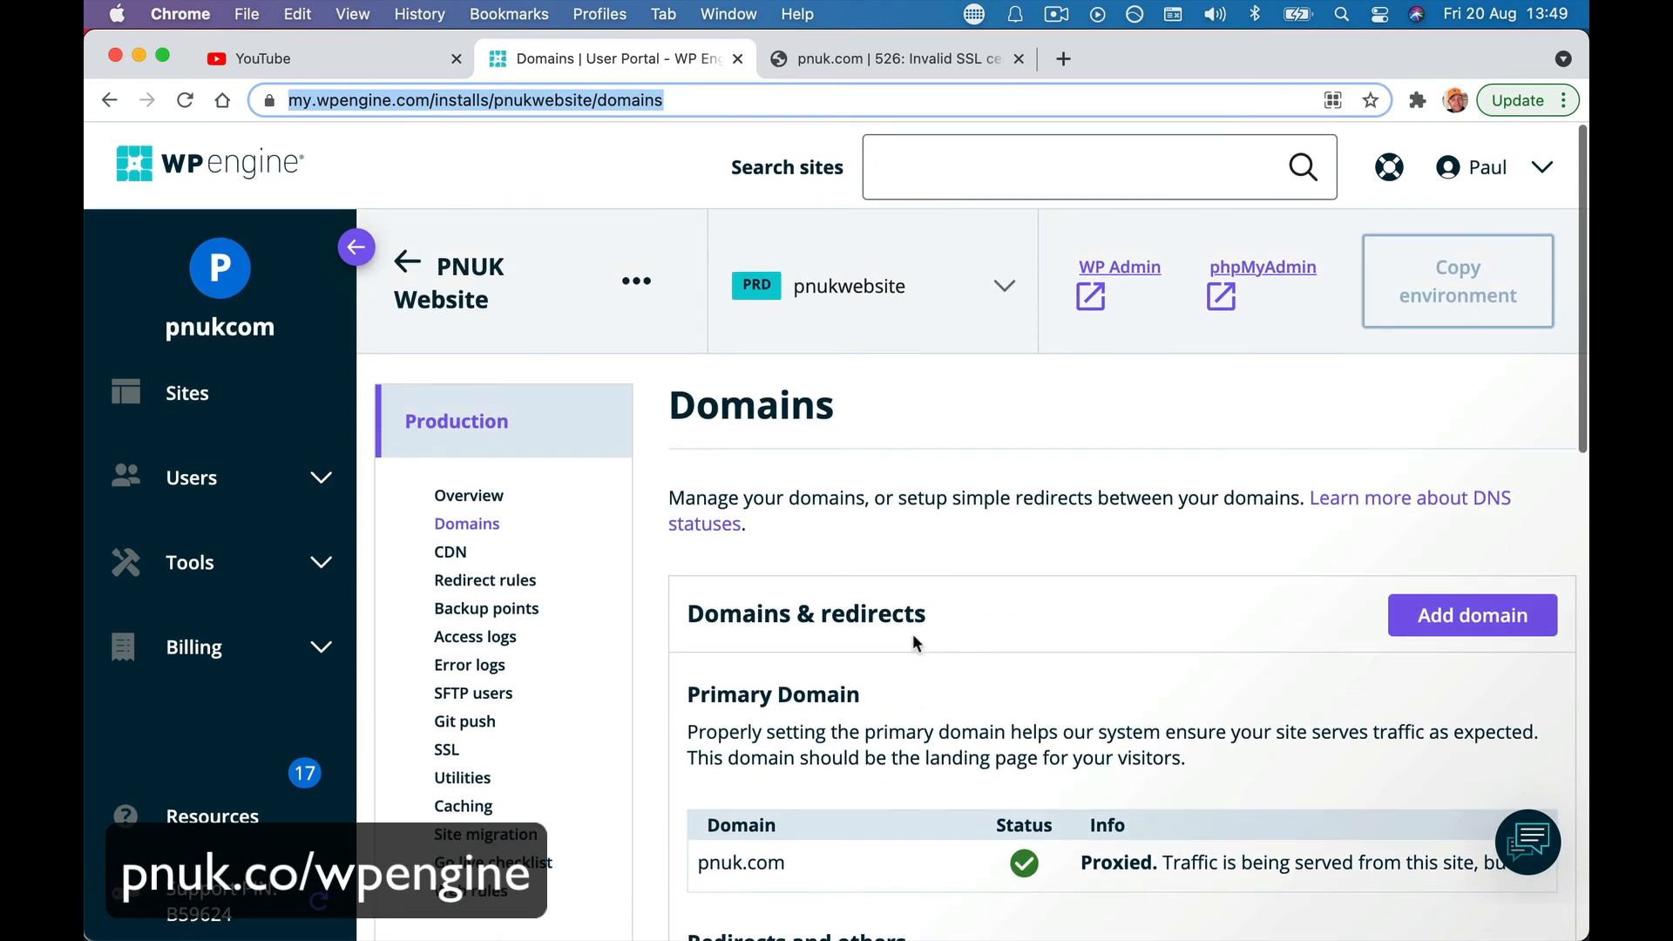